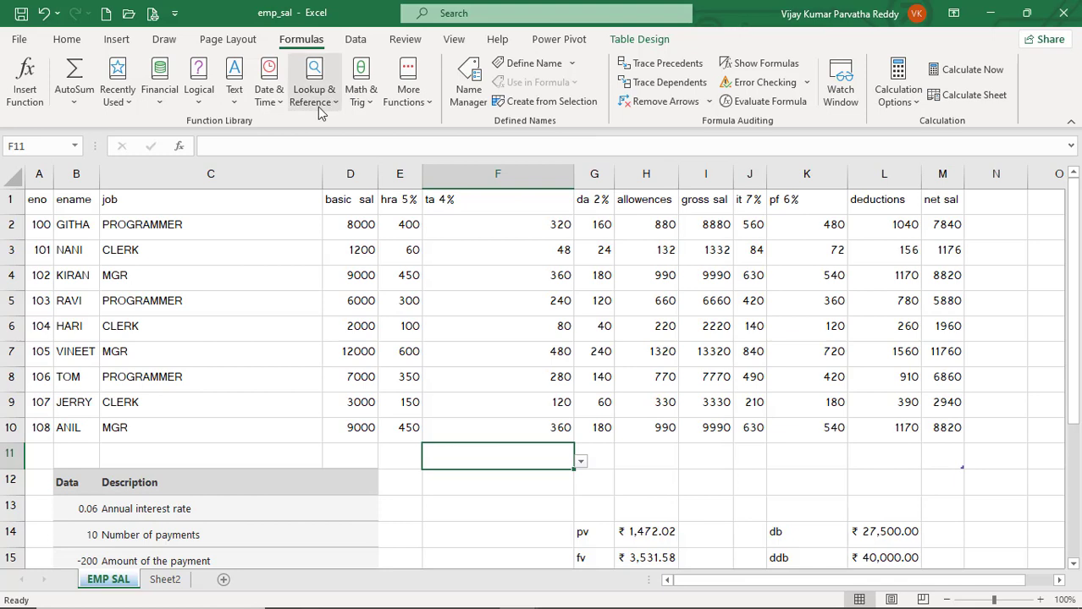
click(274, 102)
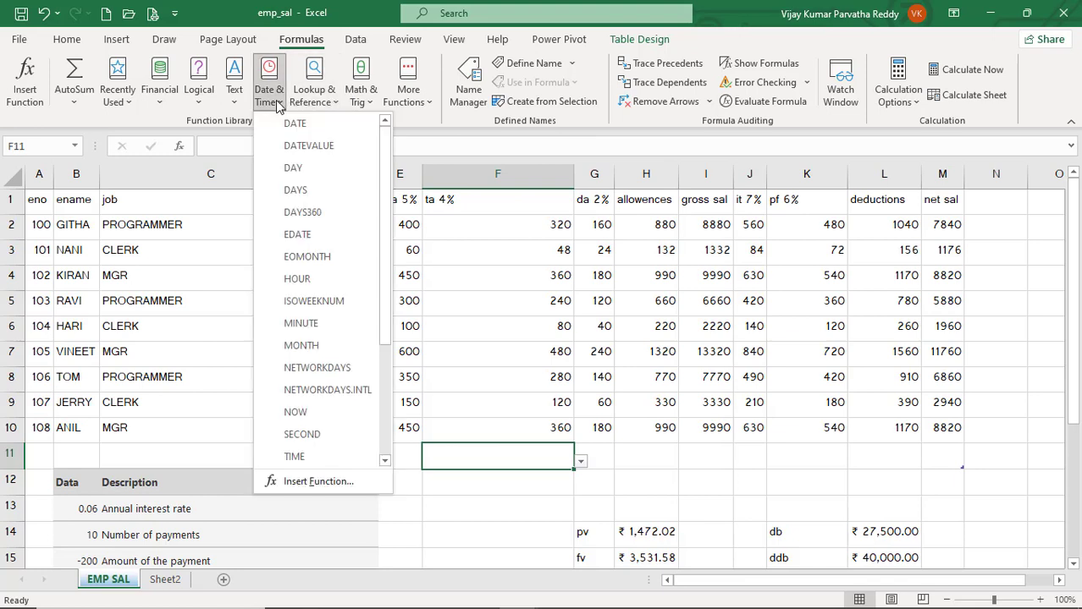
drag(386, 159, 404, 147)
click(480, 484)
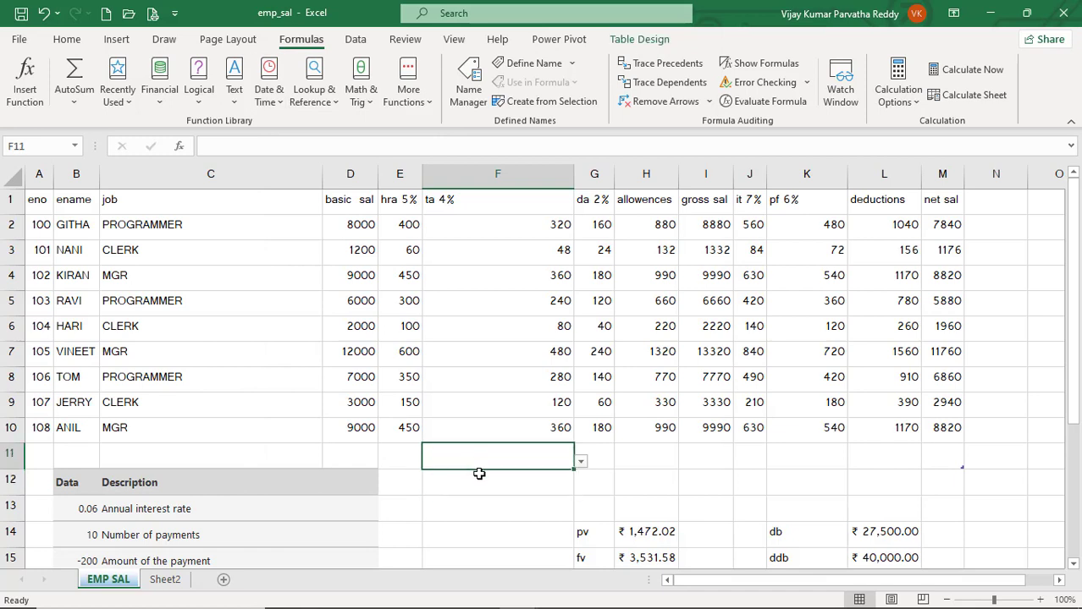
click(481, 485)
click(485, 453)
key(F9)
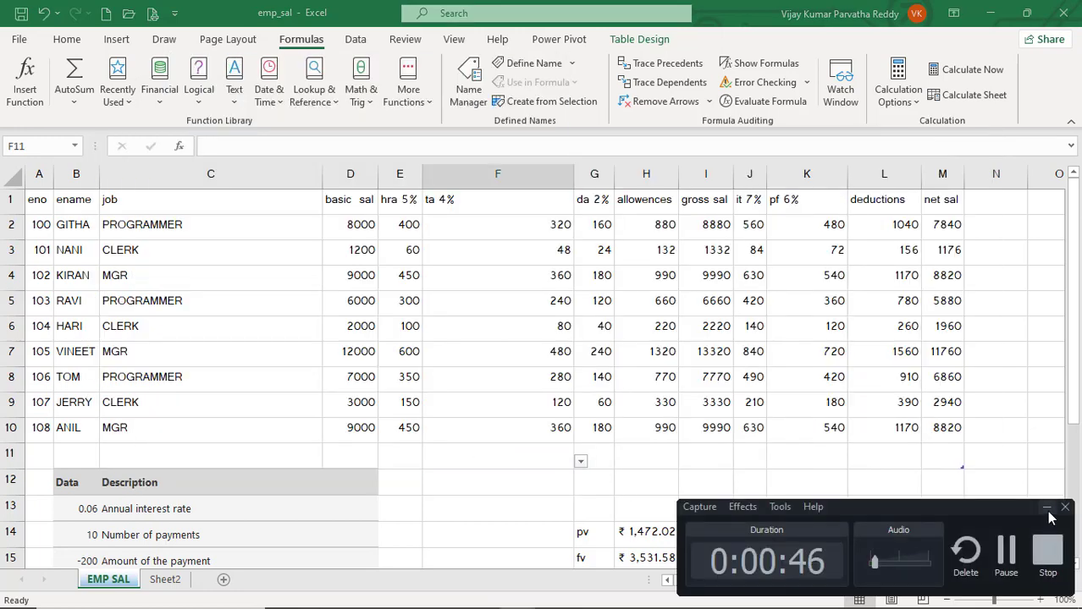
- Switch to the STUDENTS workbook
click(1048, 509)
mouse_move(529, 587)
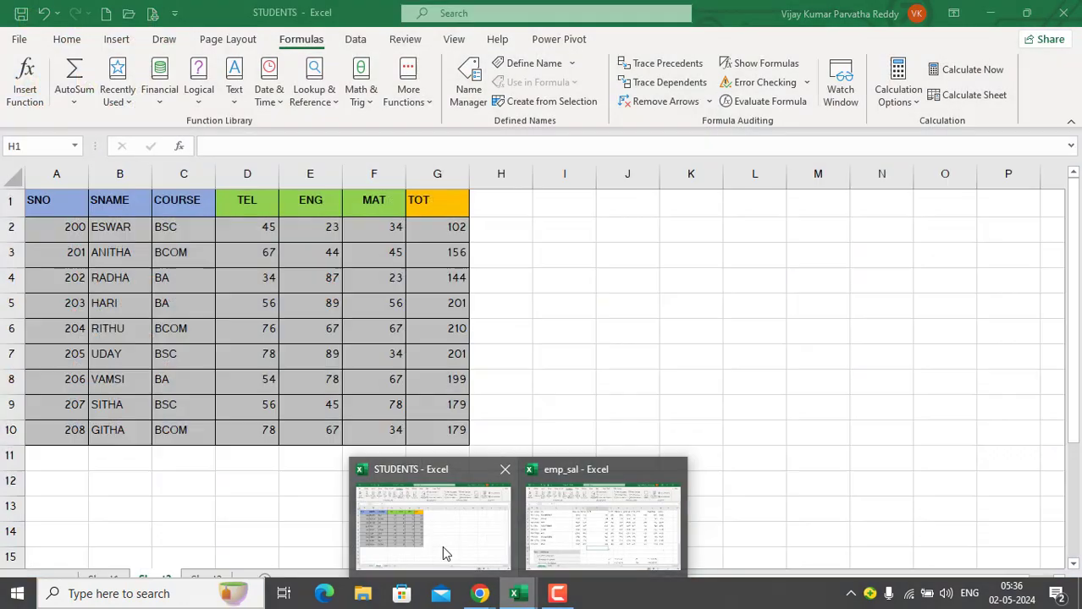
click(442, 546)
click(561, 329)
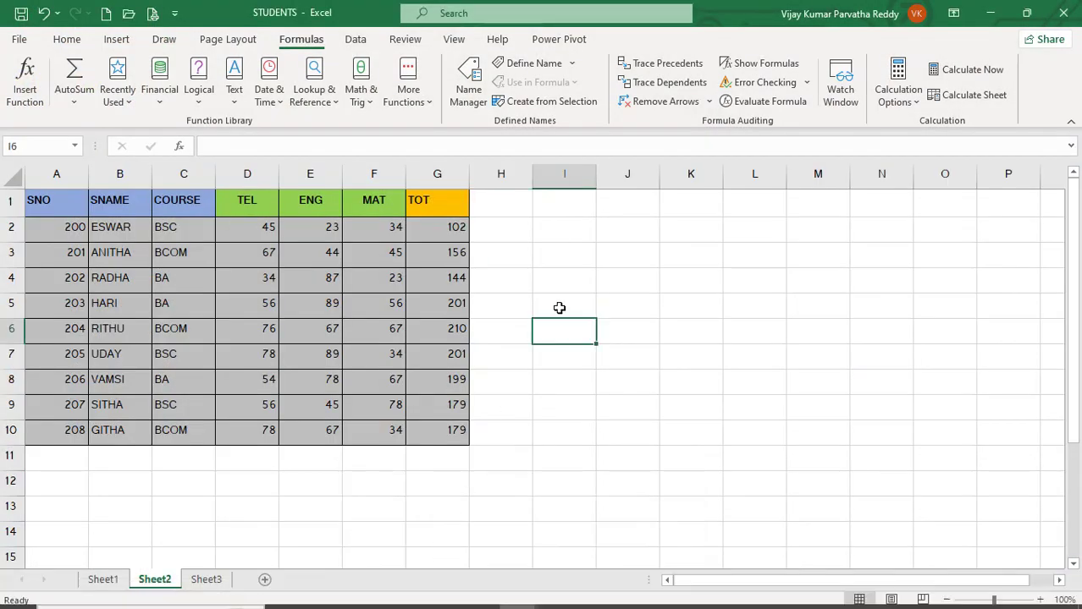
- Start a DATE function in cell I5 of Sheet2 and set its year argument to 1900
click(560, 305)
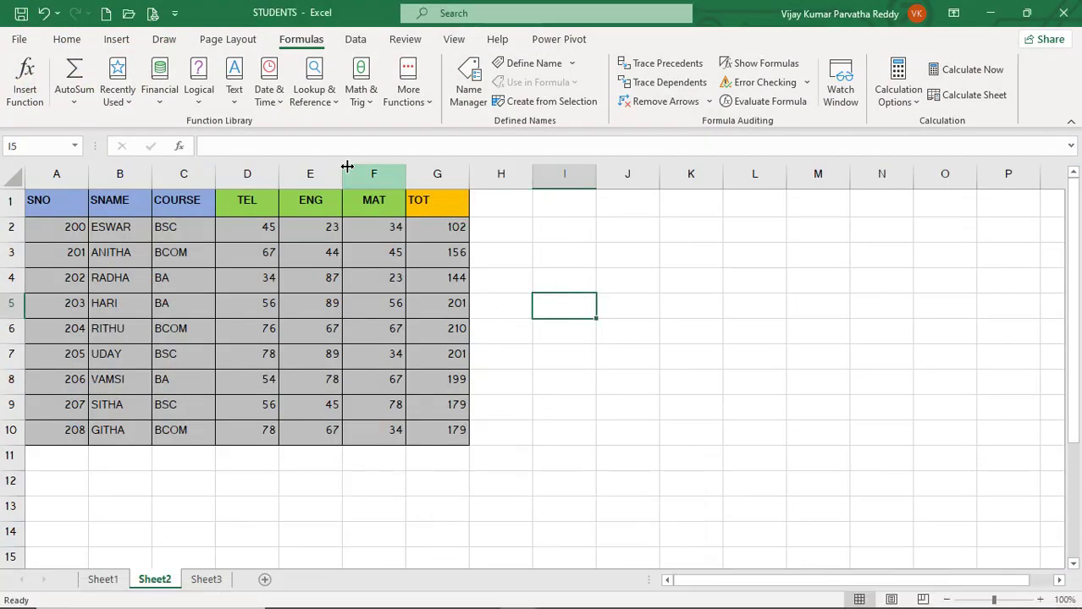
click(271, 102)
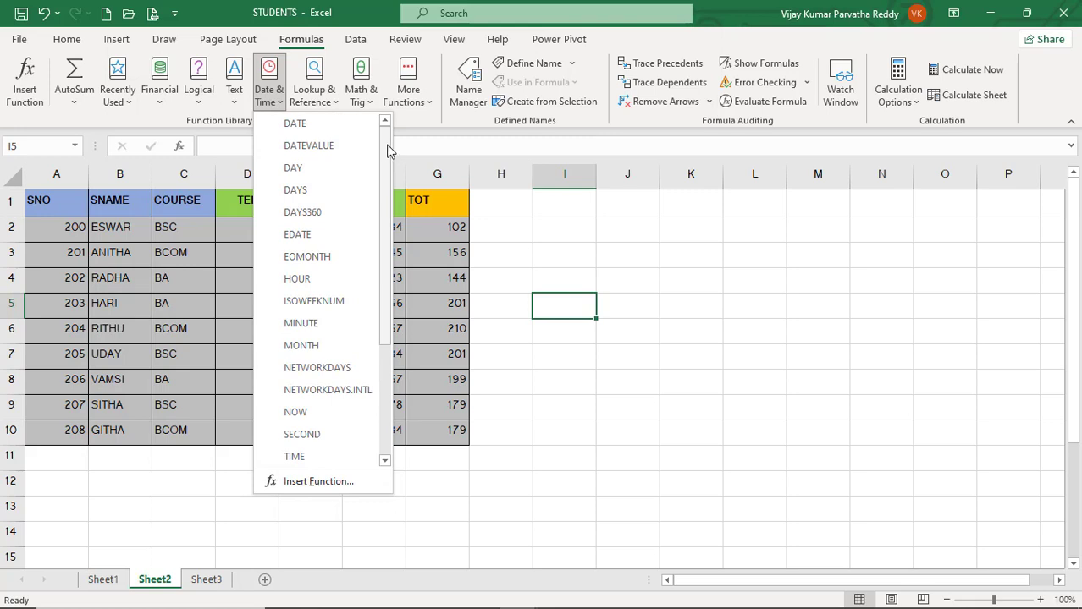
drag(388, 150, 391, 188)
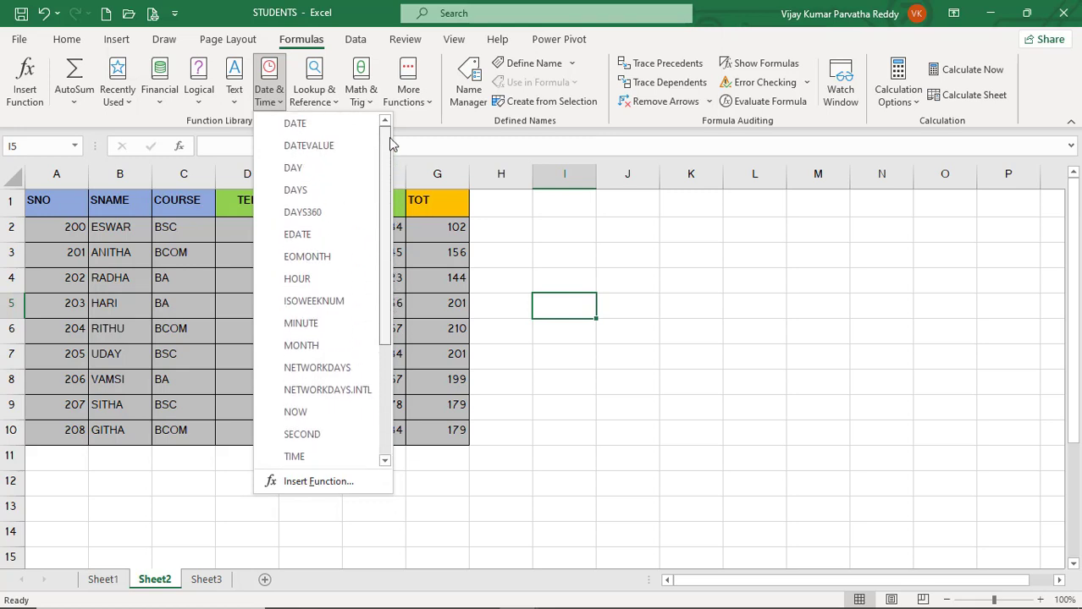
click(309, 133)
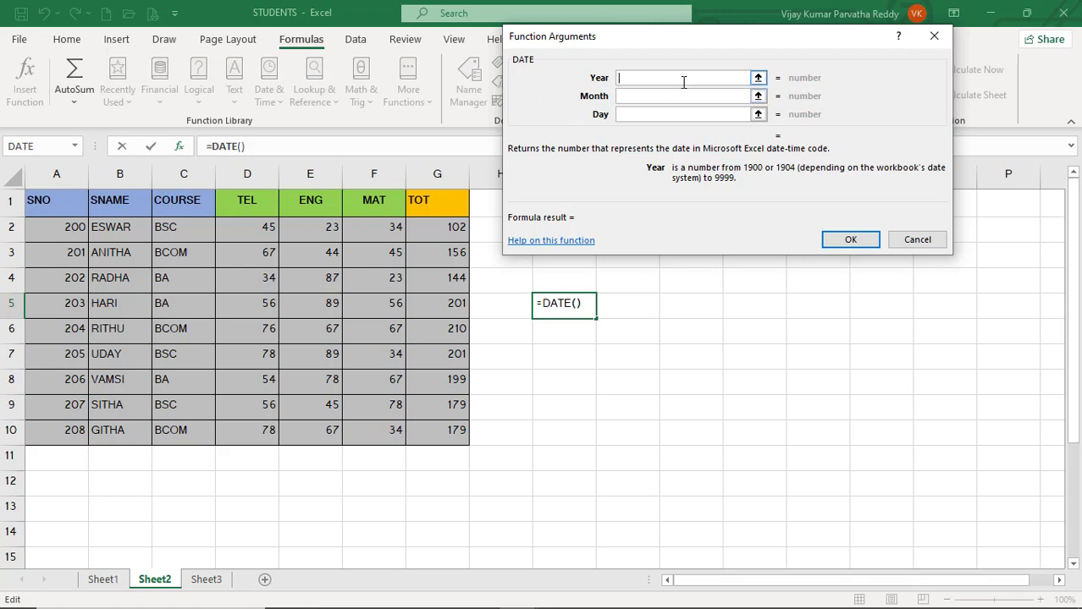
text(1800)
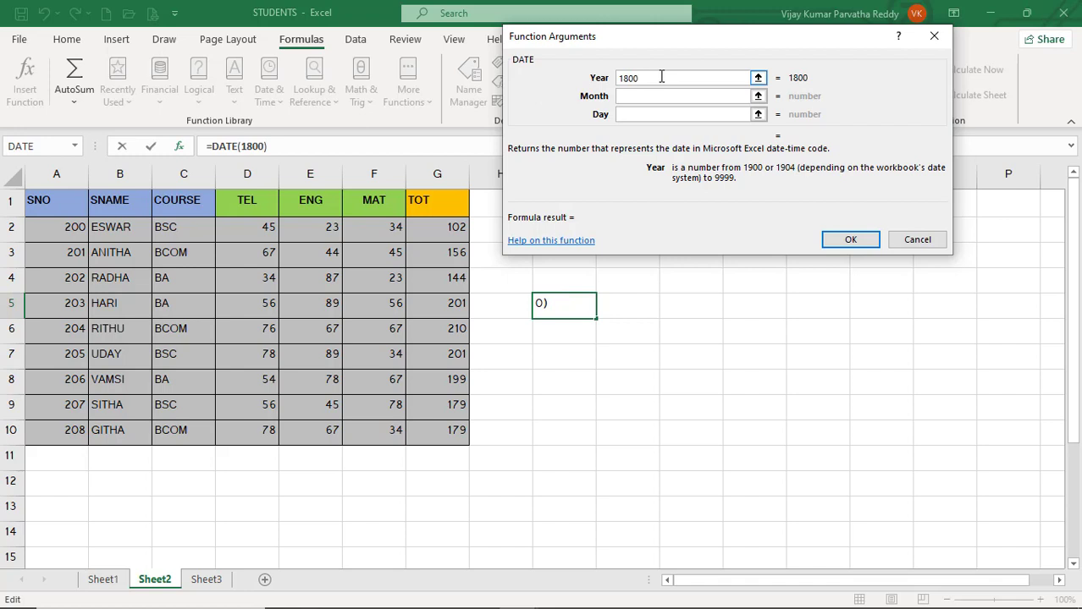
key(BackSpace)
key(BackSpace)
key(BackSpace)
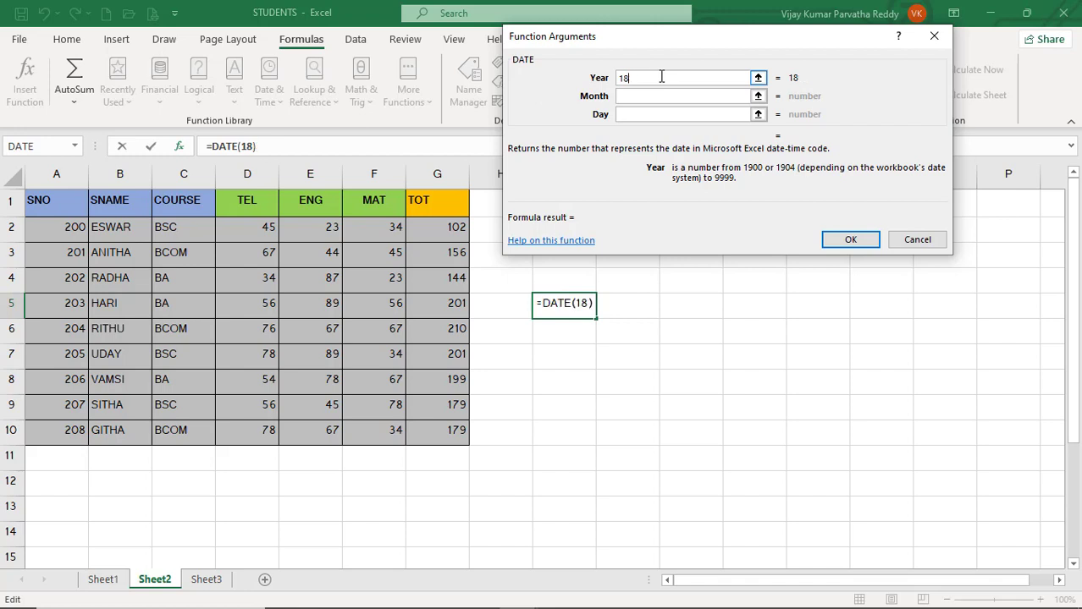
text(900)
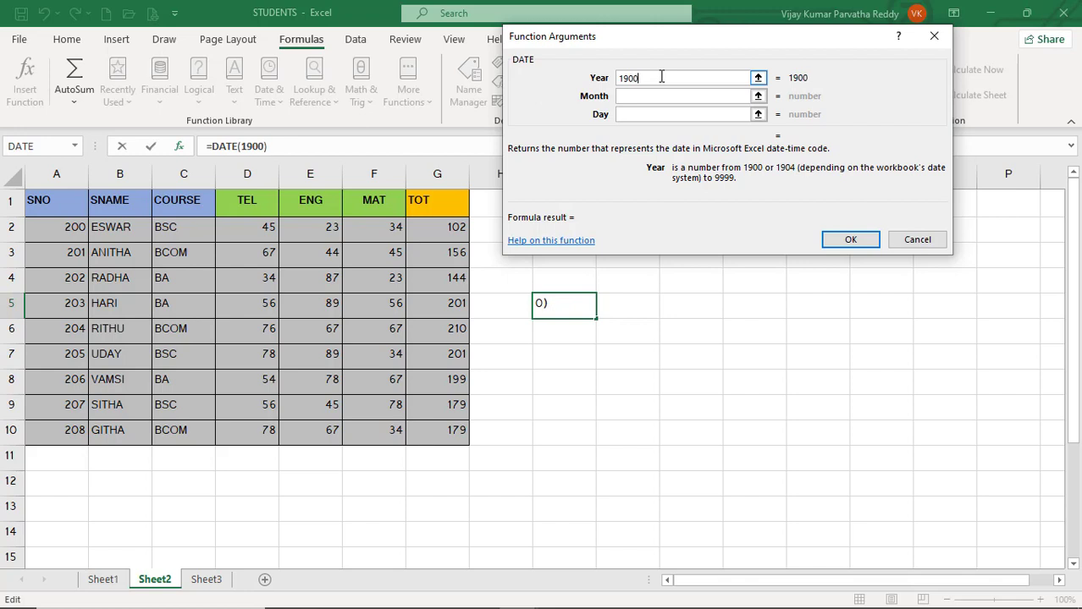
- Set the DATE function's month and day arguments to 1 and enter the formula
click(713, 98)
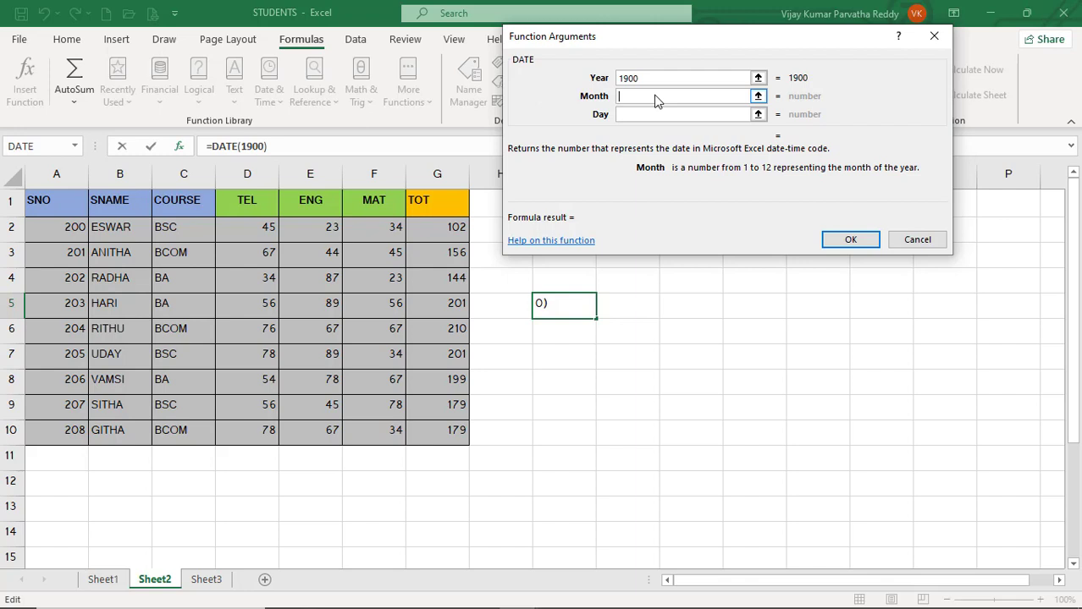
text(1)
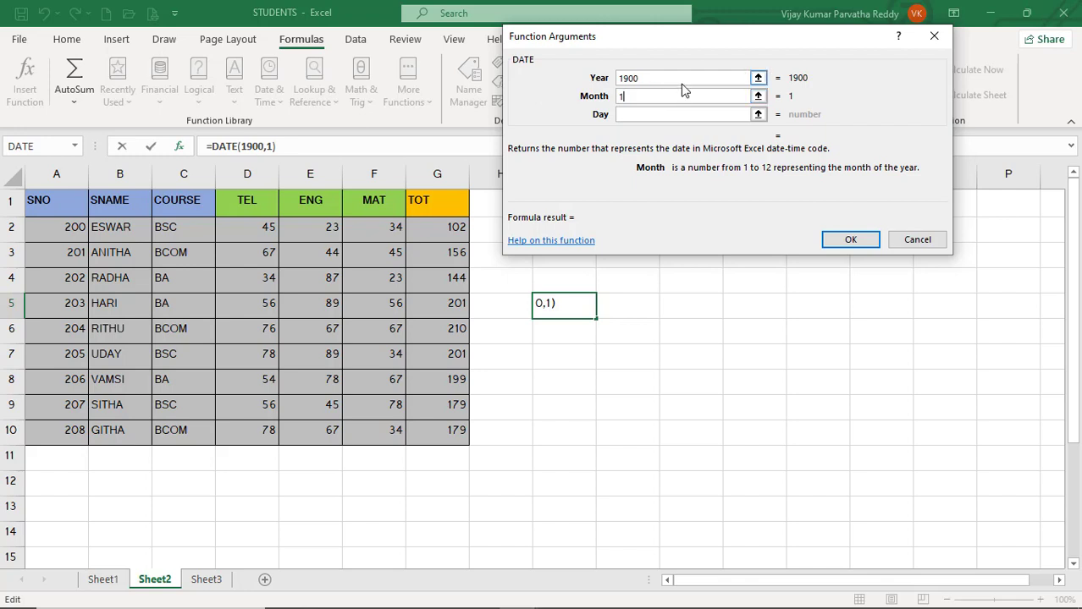
click(686, 116)
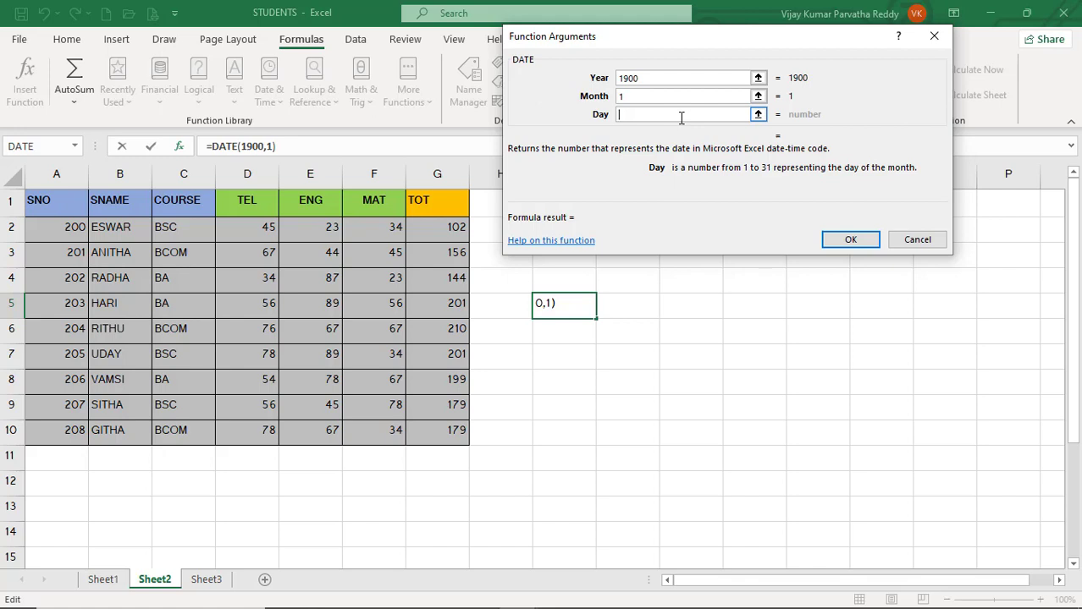
text(1)
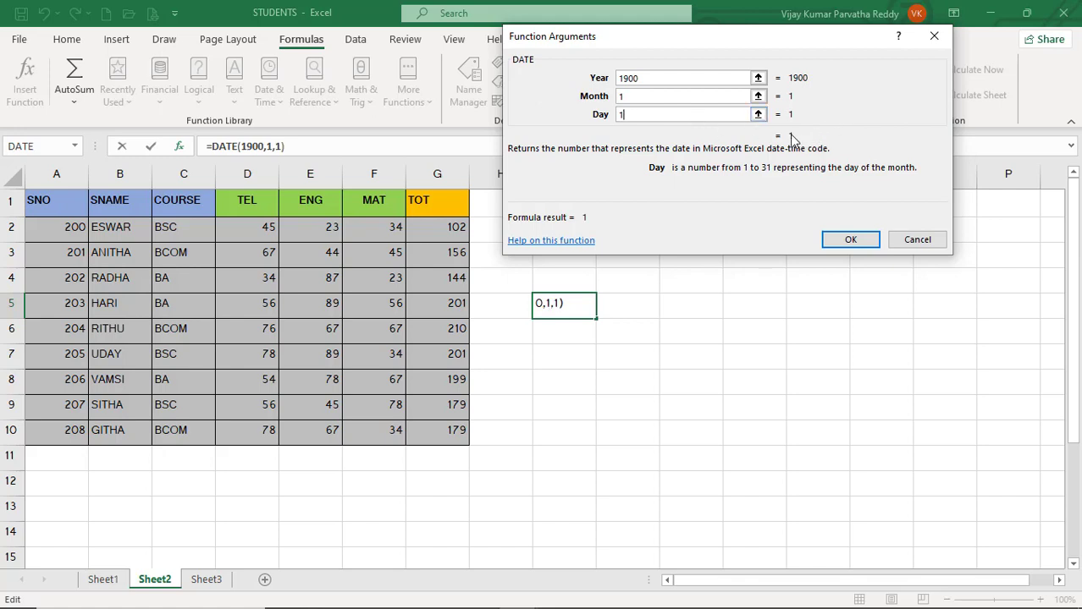
click(850, 242)
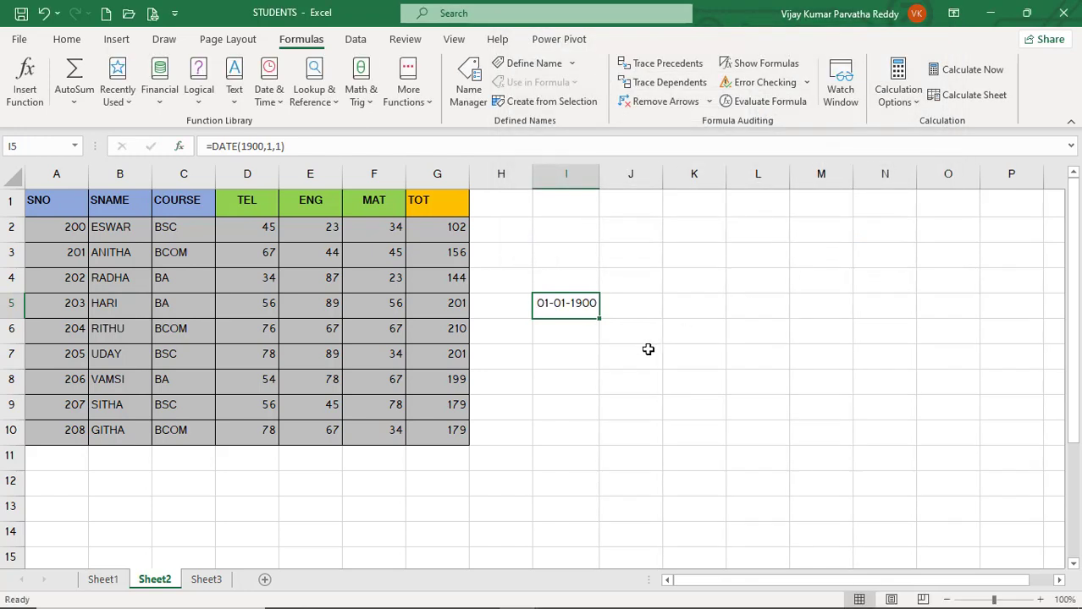
- Examine the DATE formula in cell I5 and compare its arguments with the displayed date
click(646, 340)
click(563, 309)
click(562, 333)
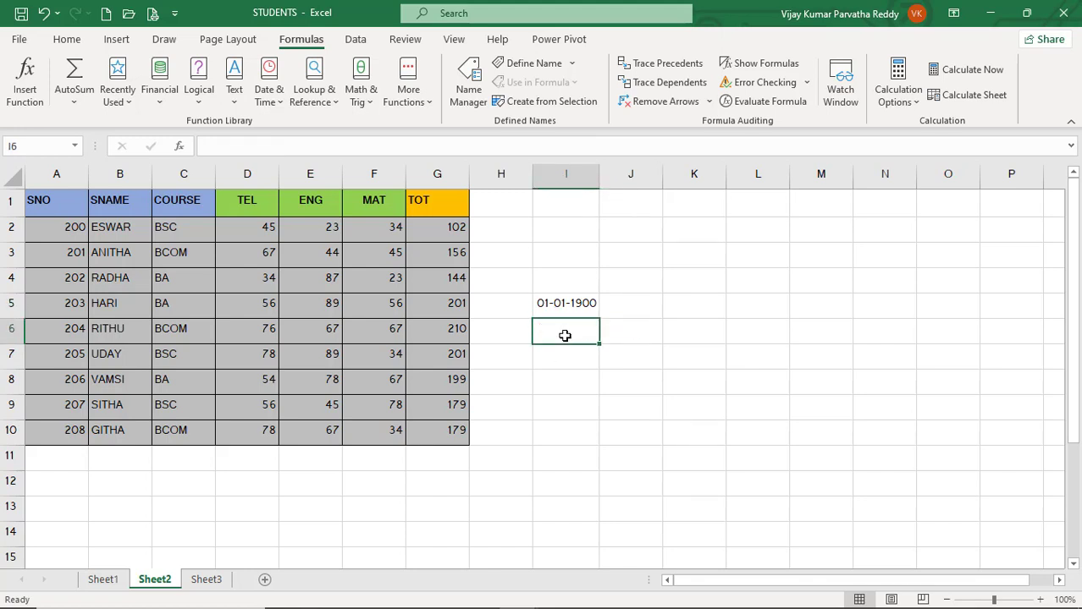
click(573, 309)
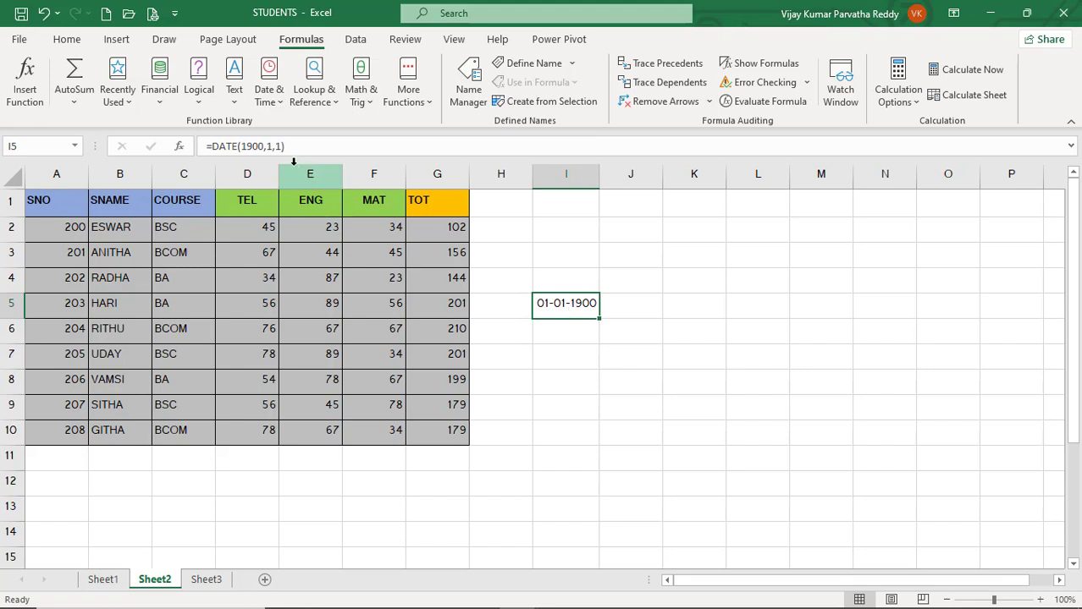
key(Down)
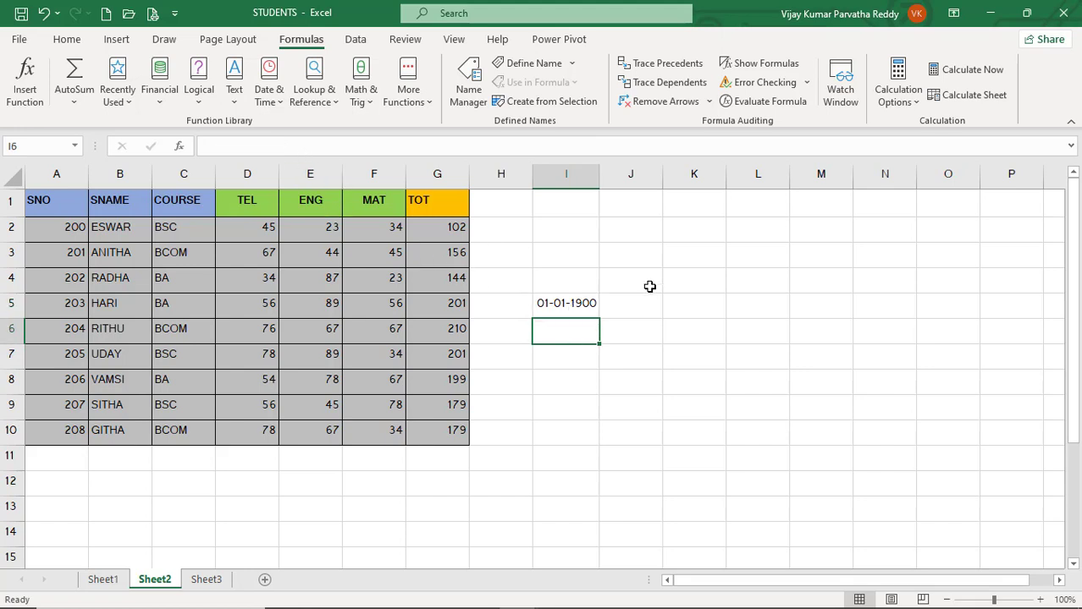
click(561, 305)
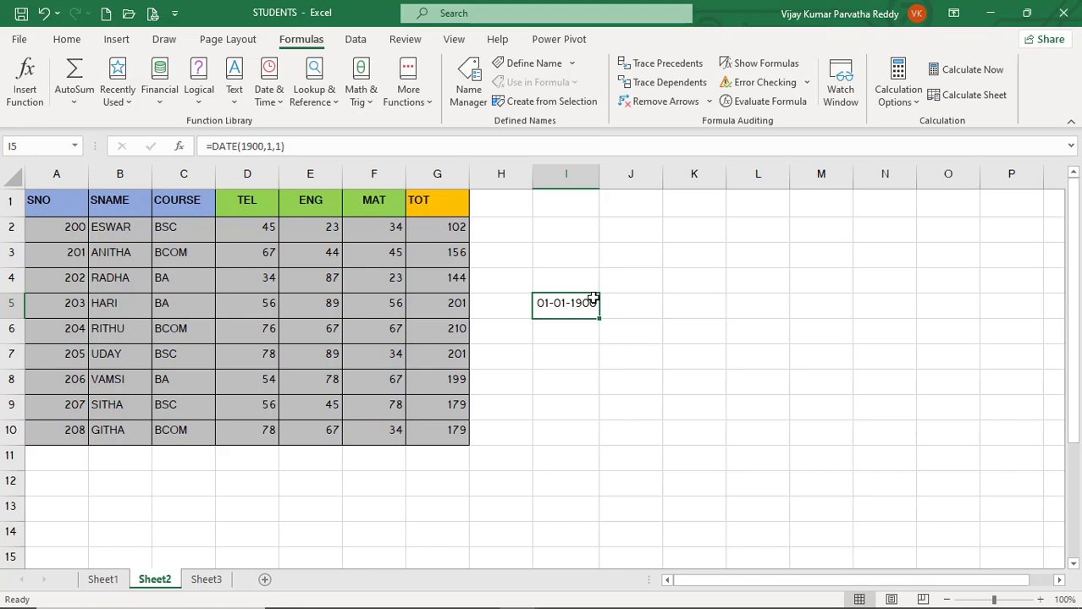
click(279, 112)
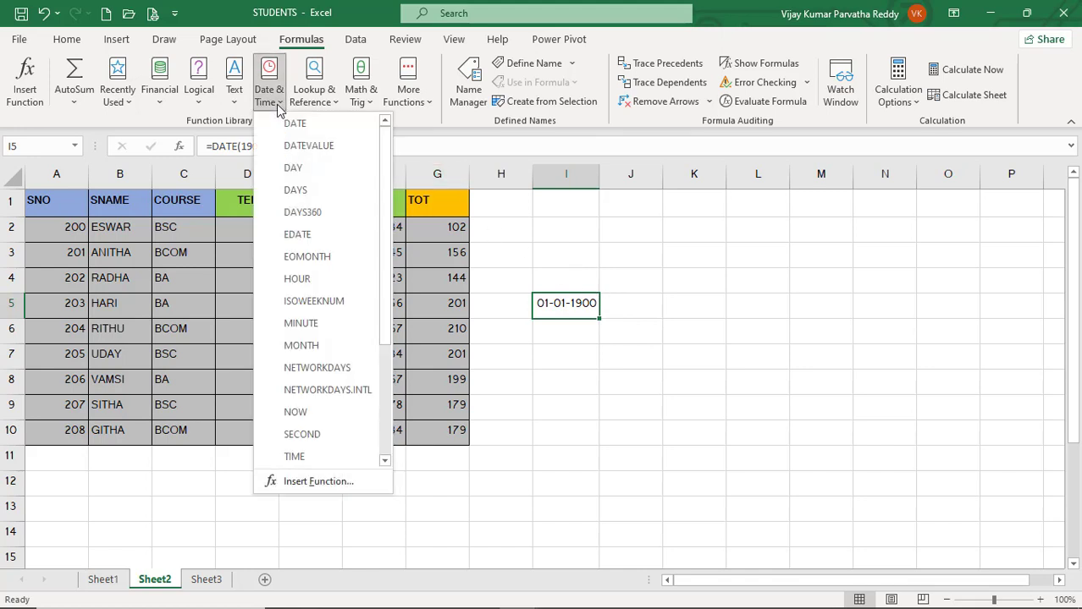
click(569, 310)
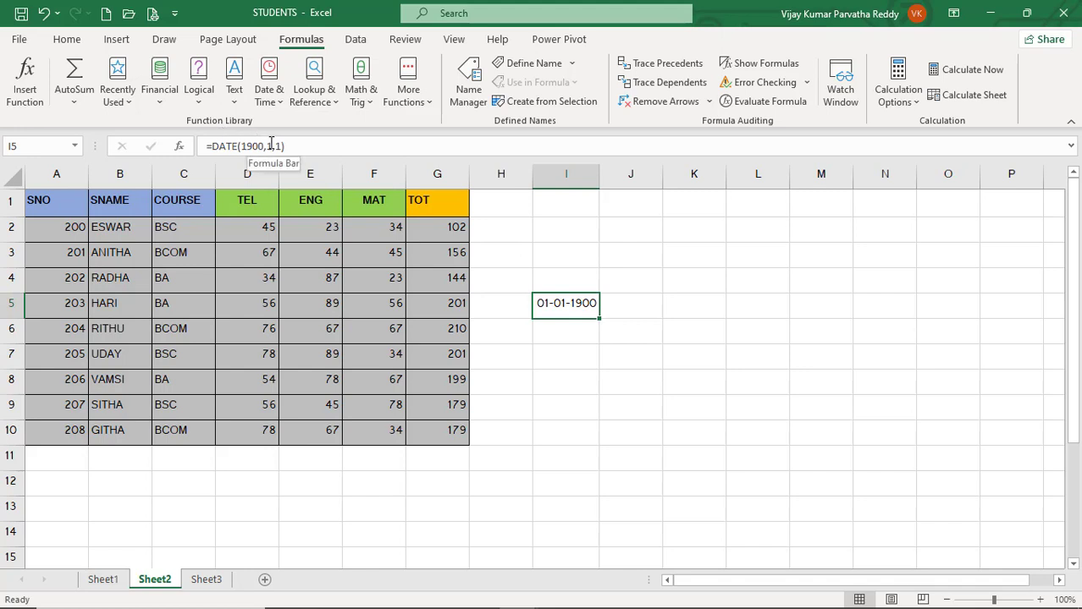
double_click(583, 304)
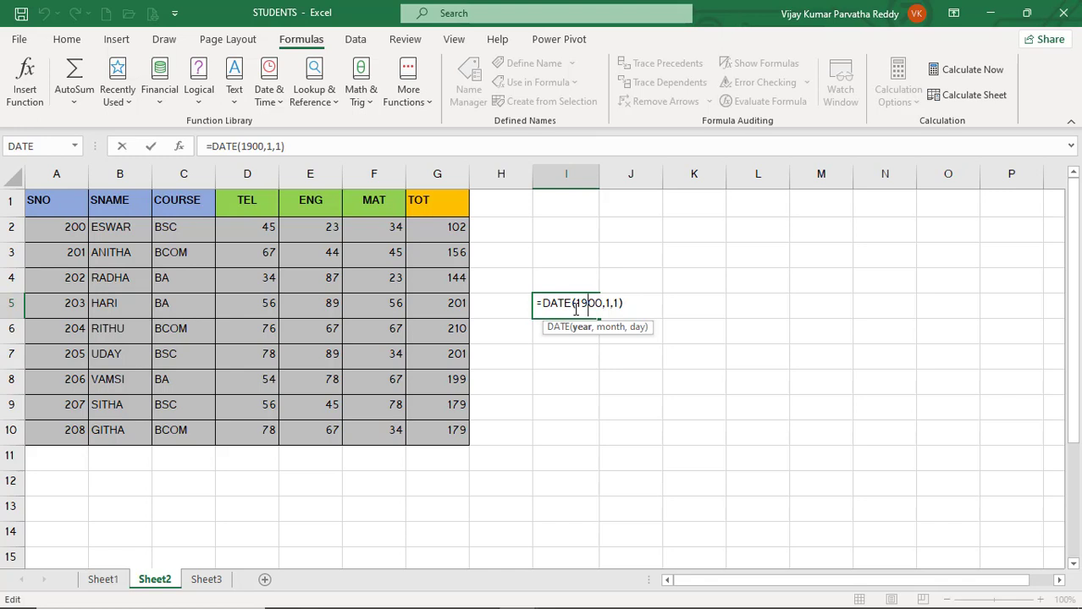
key(Right)
key(Right)
key(ctrl+Return)
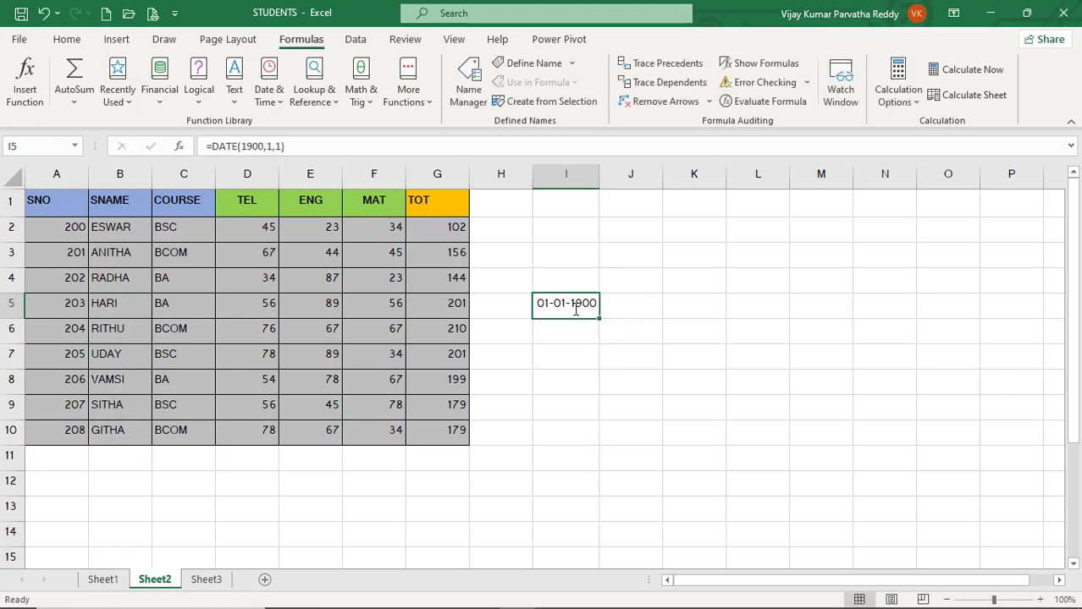
- Append a second DATE function to the formula in I5 with year 1900, month 1 and day 1
click(405, 99)
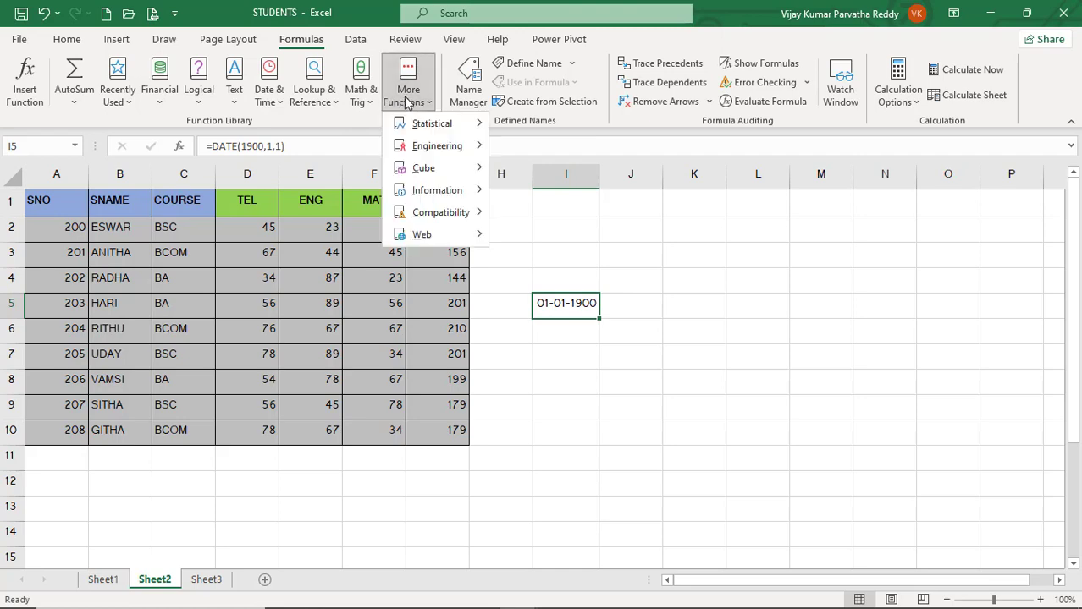
click(283, 103)
click(296, 124)
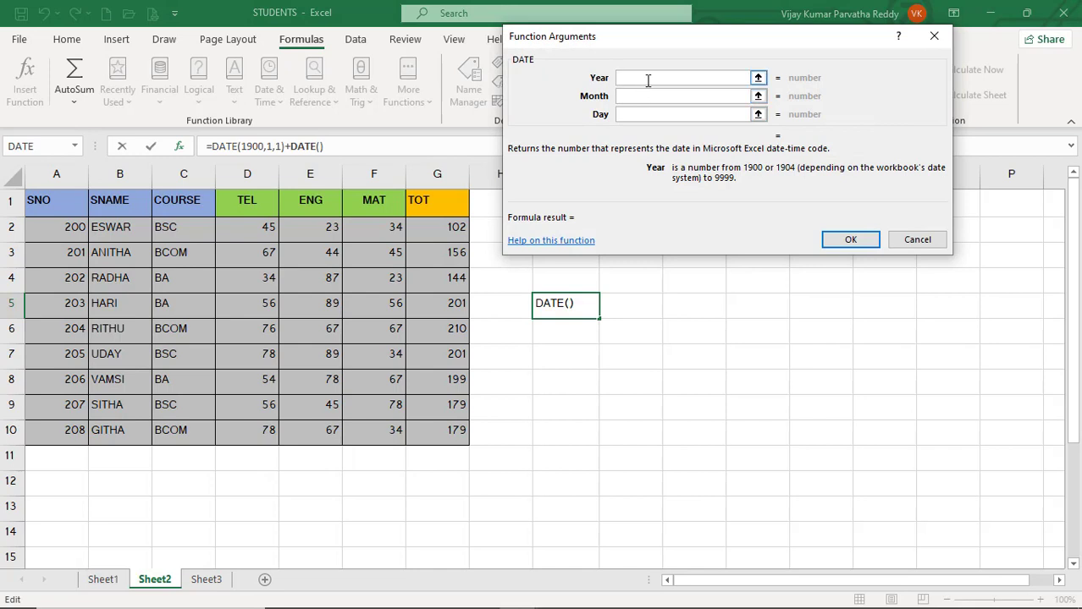
text(1900)
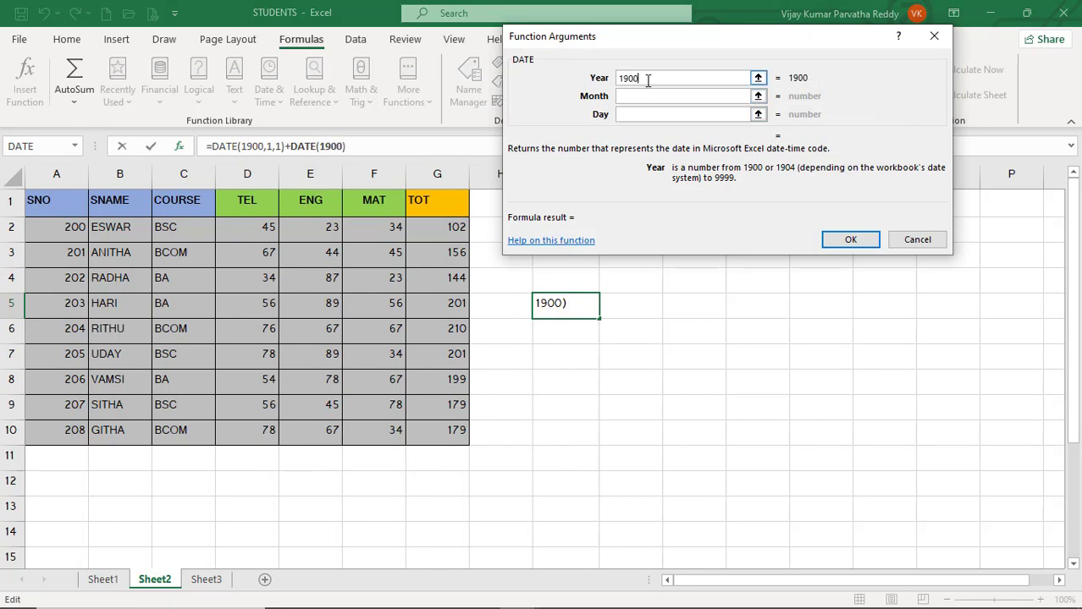
key(Tab)
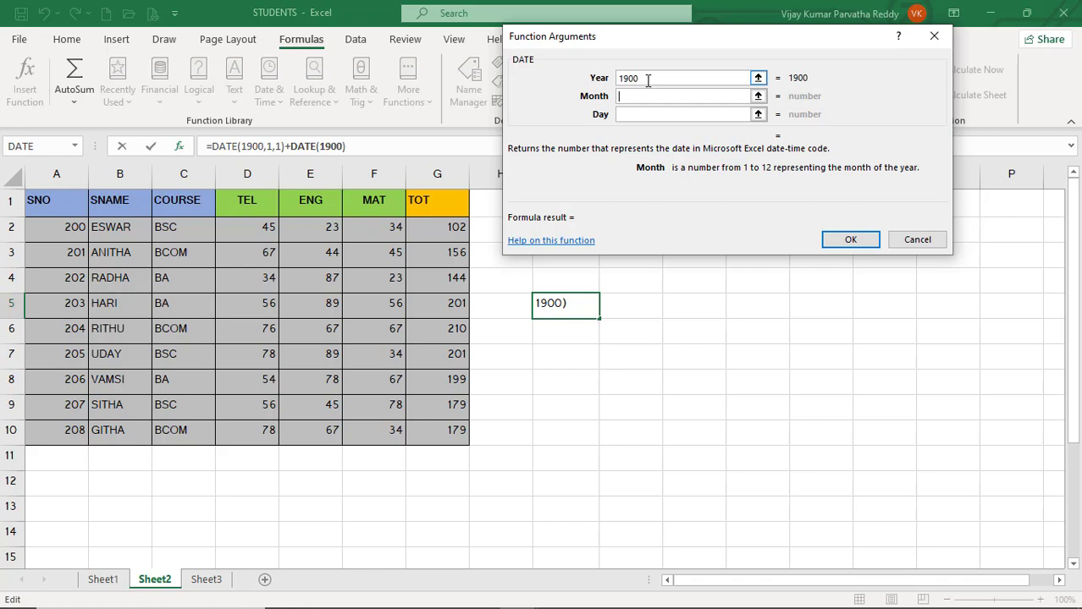
text(1)
key(Tab)
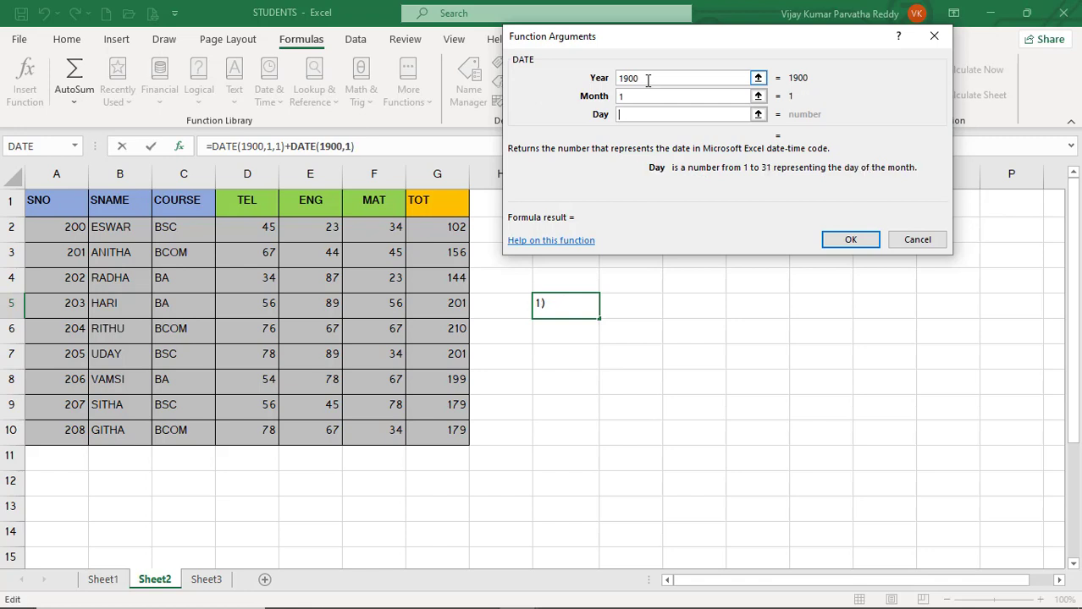
text(1)
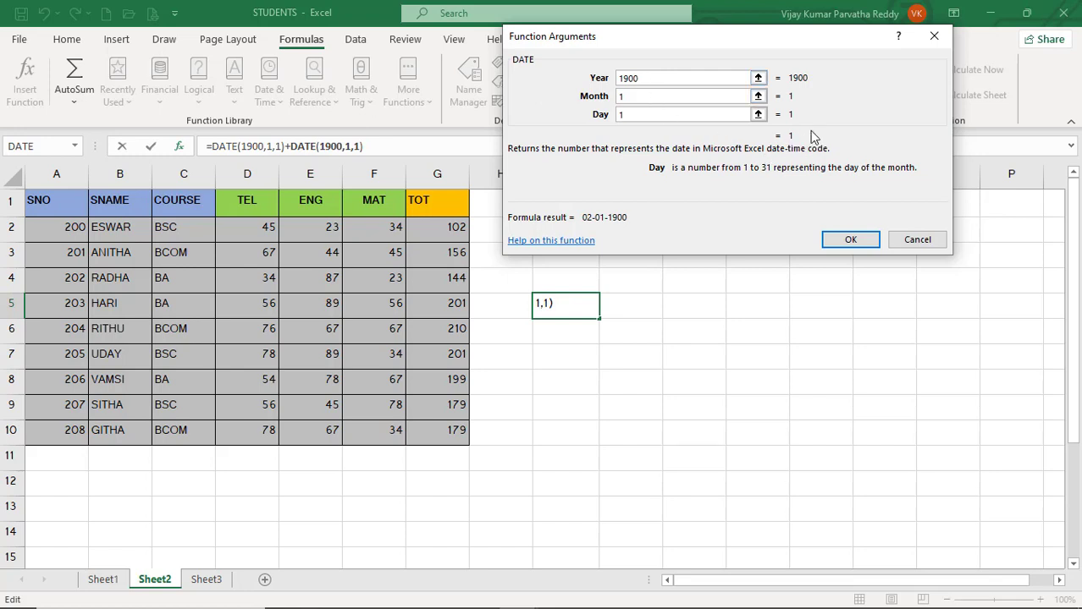
- Set the second DATE function's year to 1901 and enter the combined formula
click(653, 79)
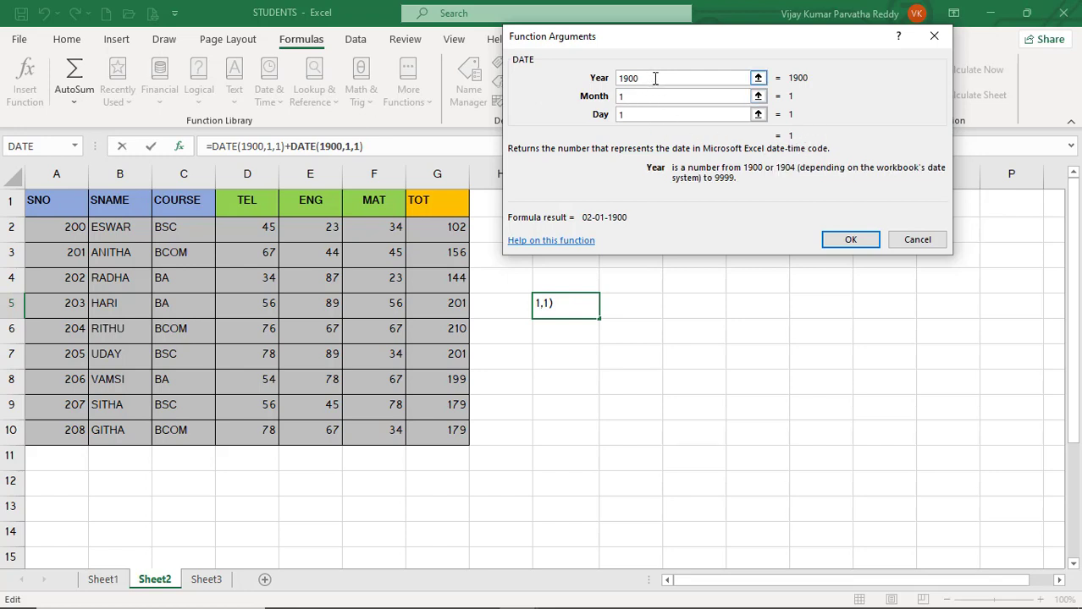
key(BackSpace)
text(1)
click(848, 241)
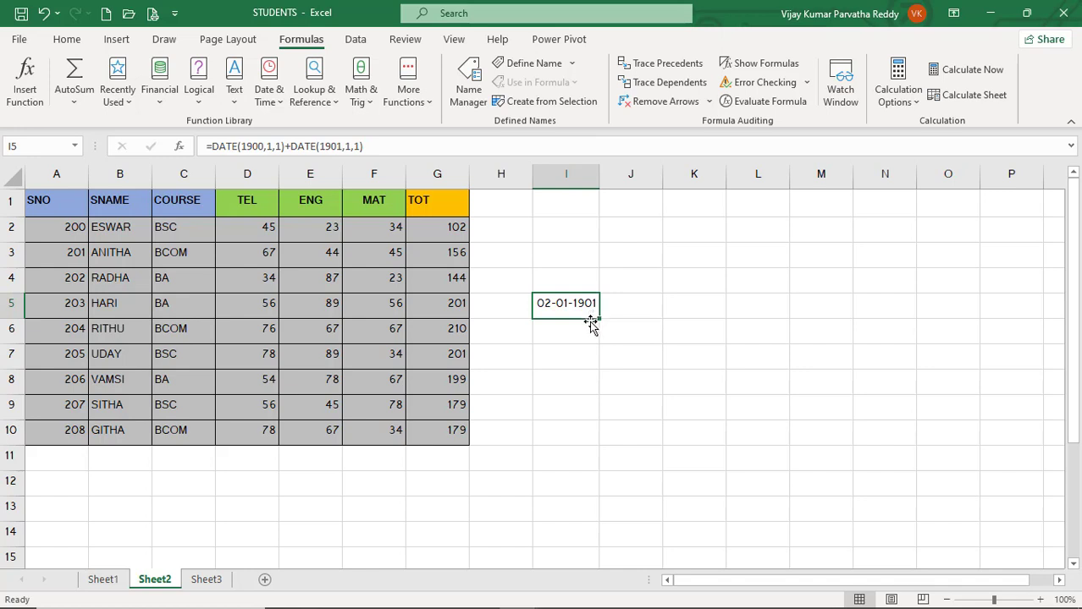
- Clear cell I5 and start a new DATE function there with the year argument 2024
key(Delete)
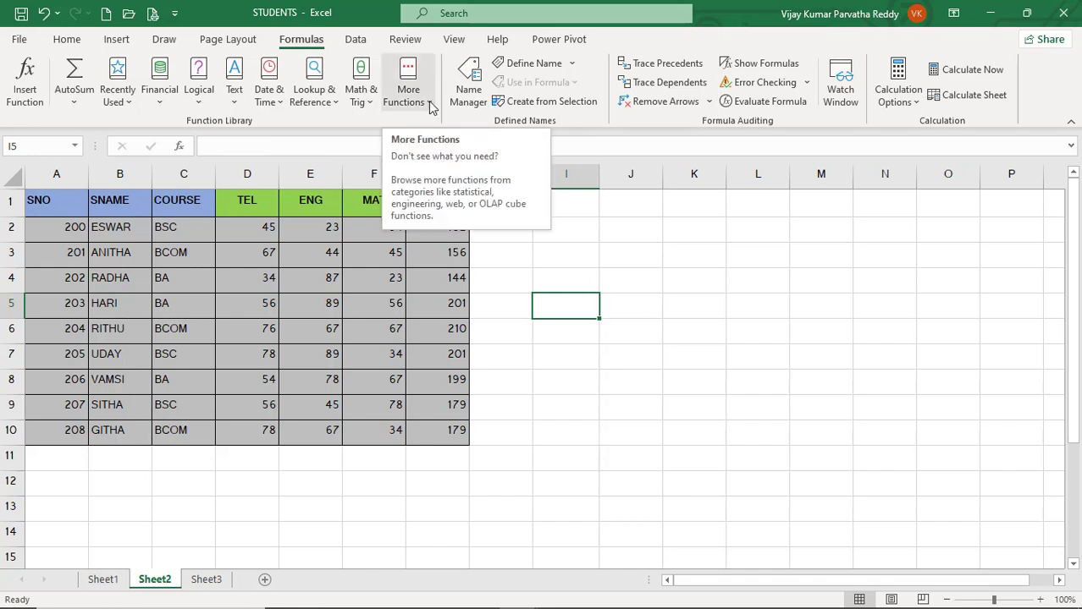
click(282, 103)
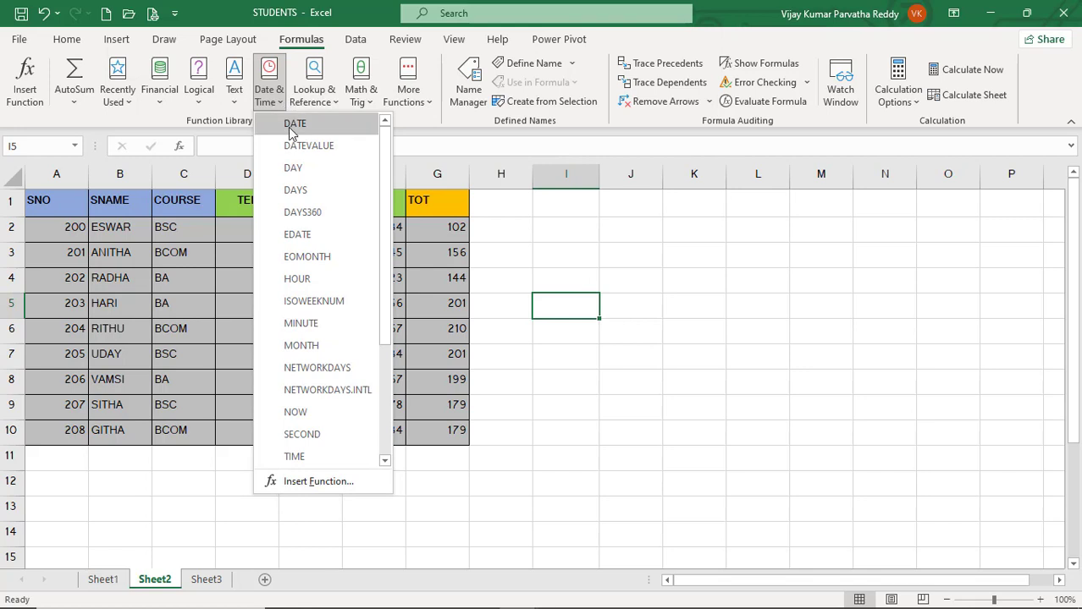
click(292, 129)
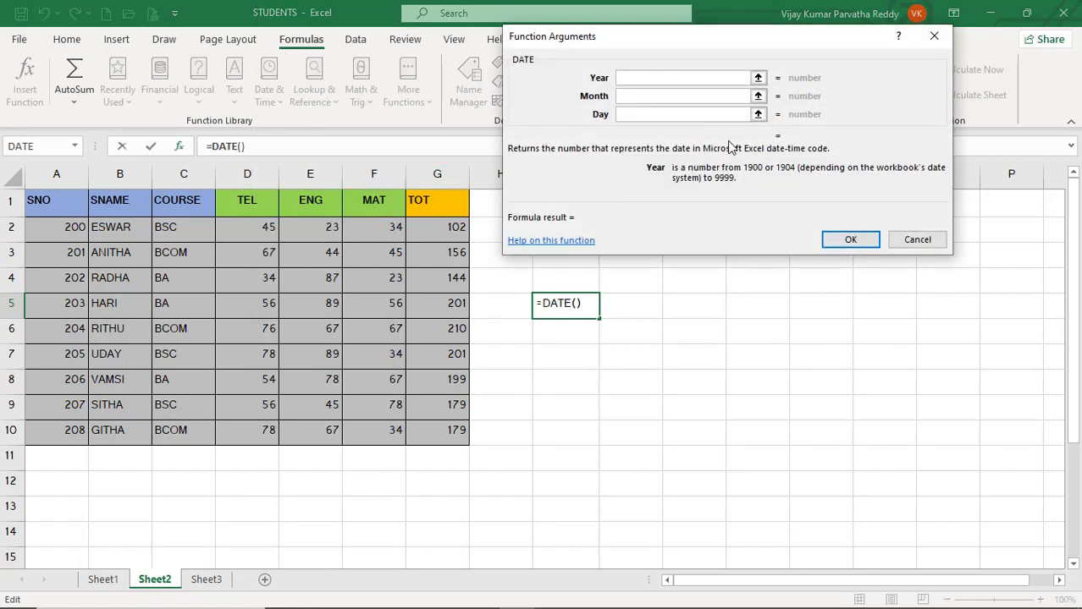
text(201)
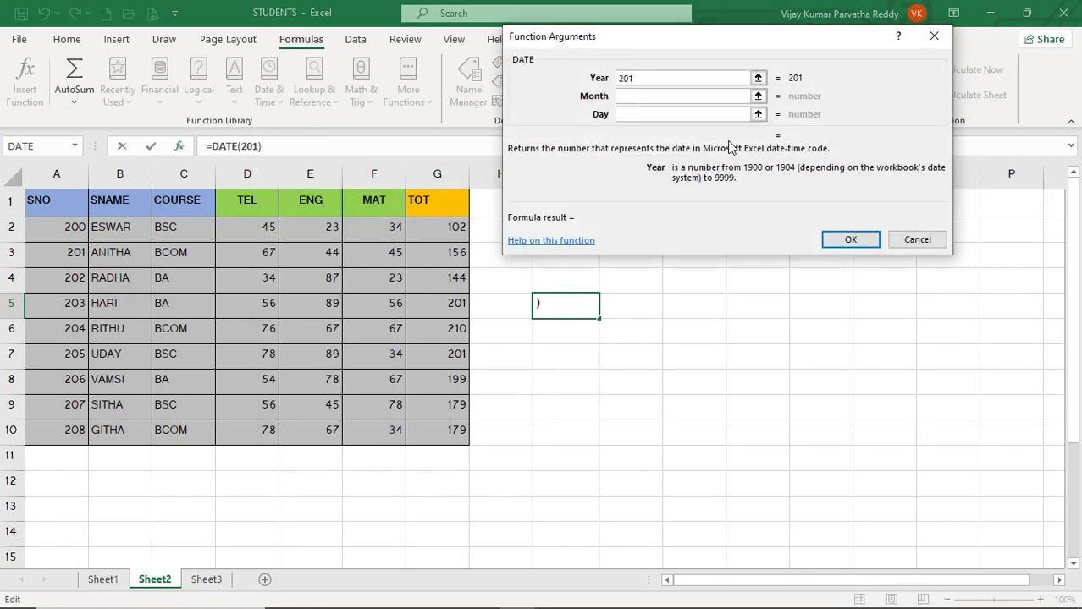
key(BackSpace)
text(24)
key(Tab)
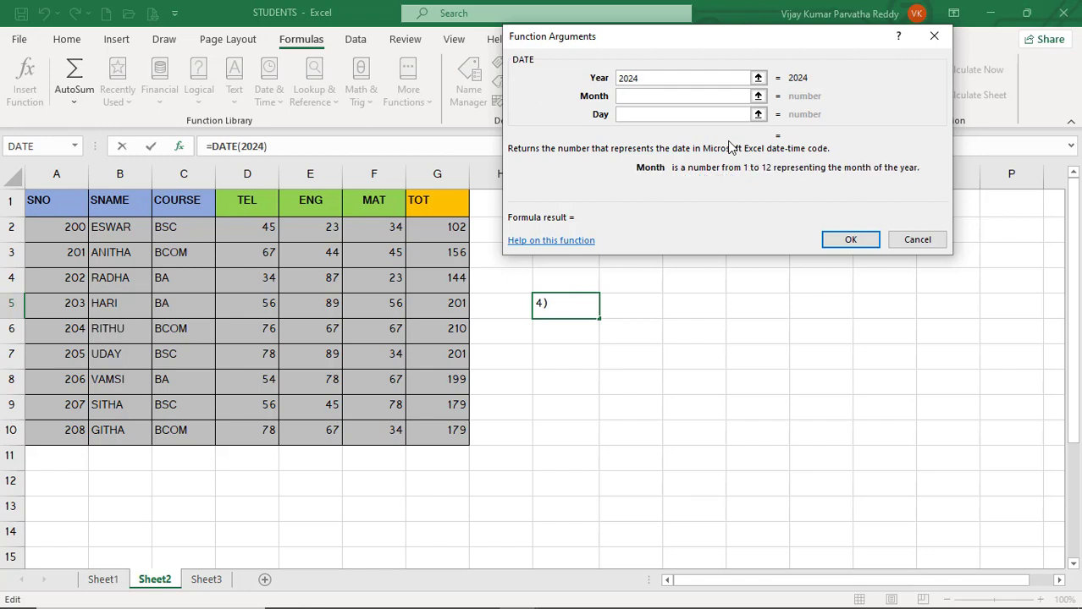
- Set the DATE function's month to 5 and day to 2, and enter the formula
mouse_move(1020, 602)
text(5)
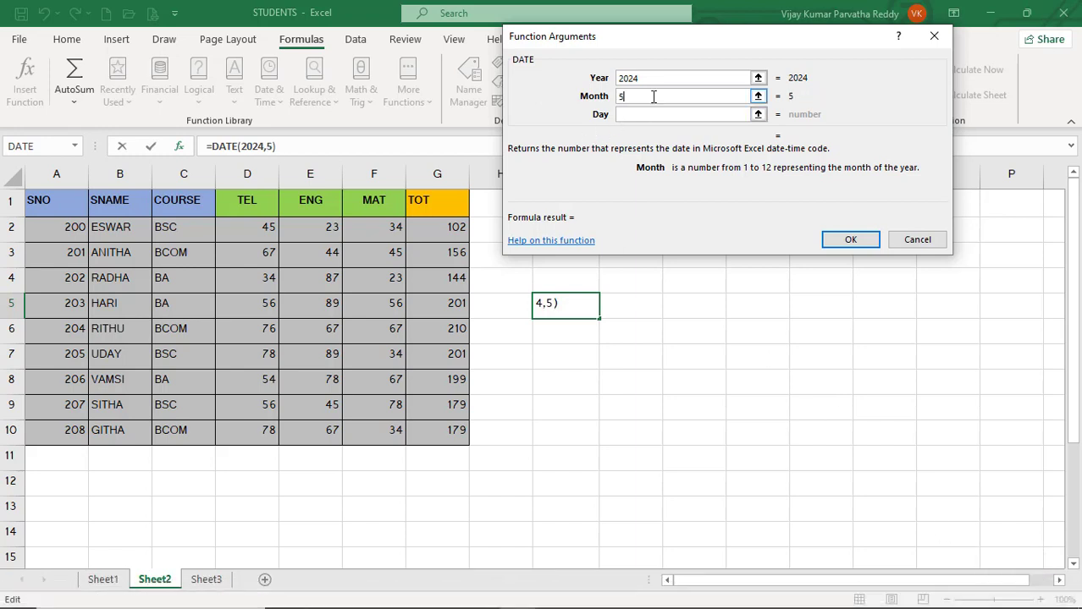
key(Tab)
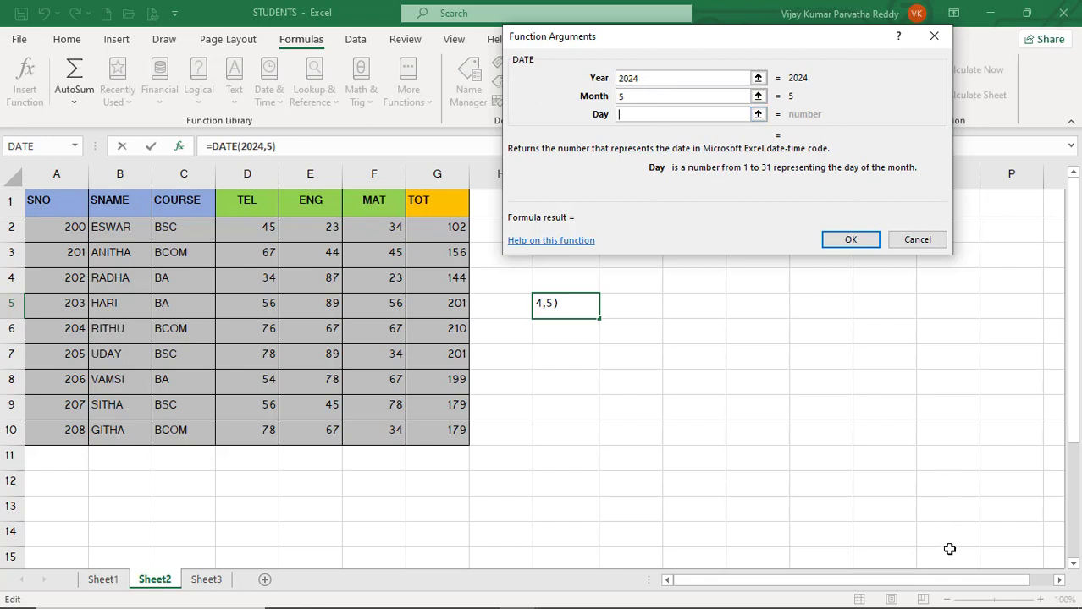
text(2)
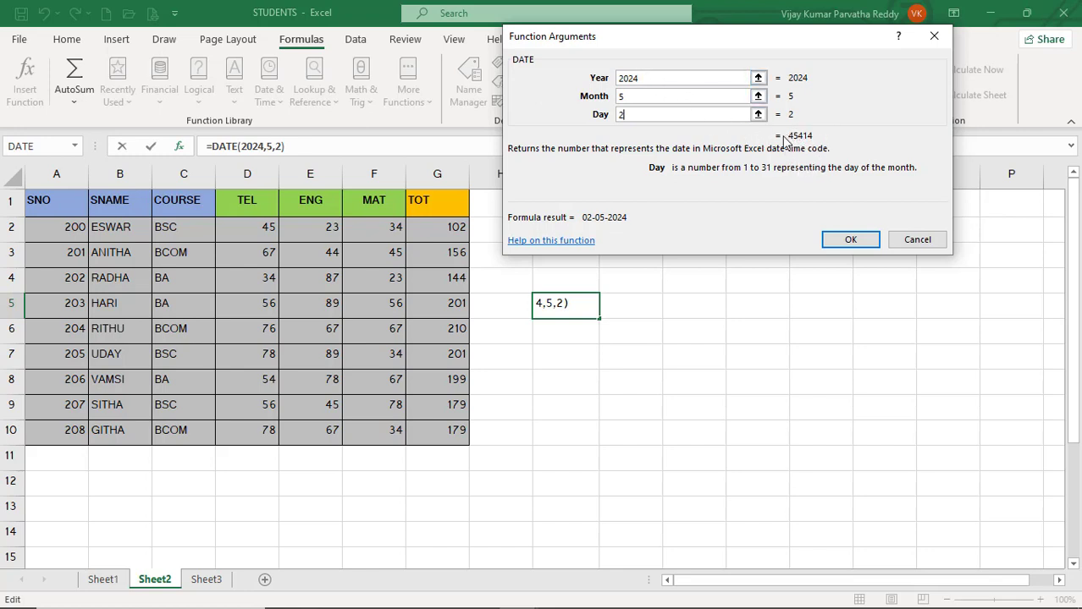
click(830, 241)
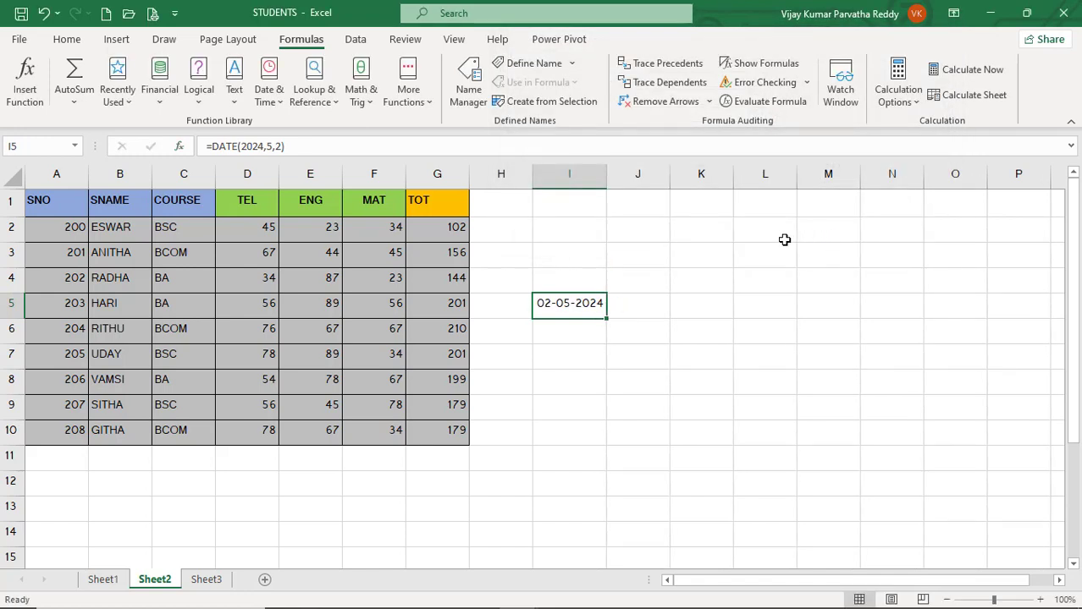
- Clear the DATE formula from cell I5 and select cell I6
key(Delete)
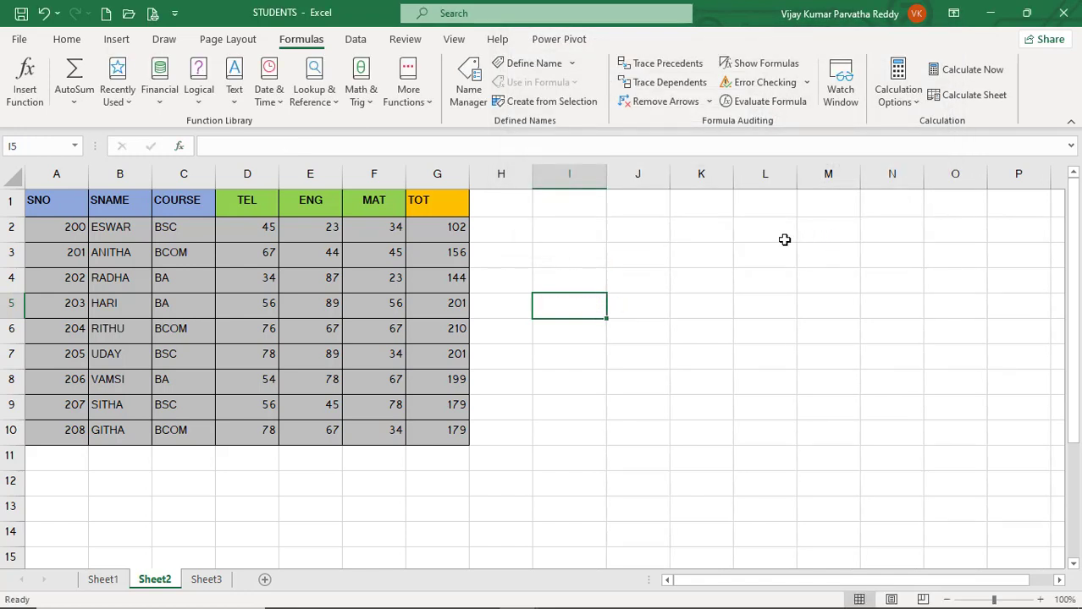
click(590, 332)
click(592, 310)
click(579, 338)
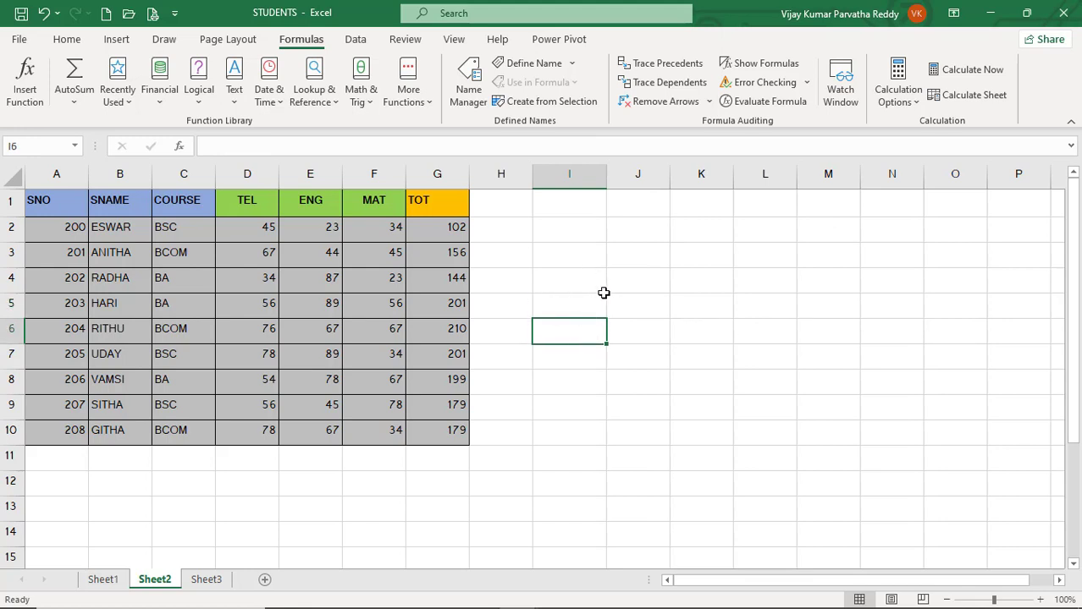
- Try the DATEVALUE function in cell I6 with 367 as its date text, and clear the cell
click(277, 108)
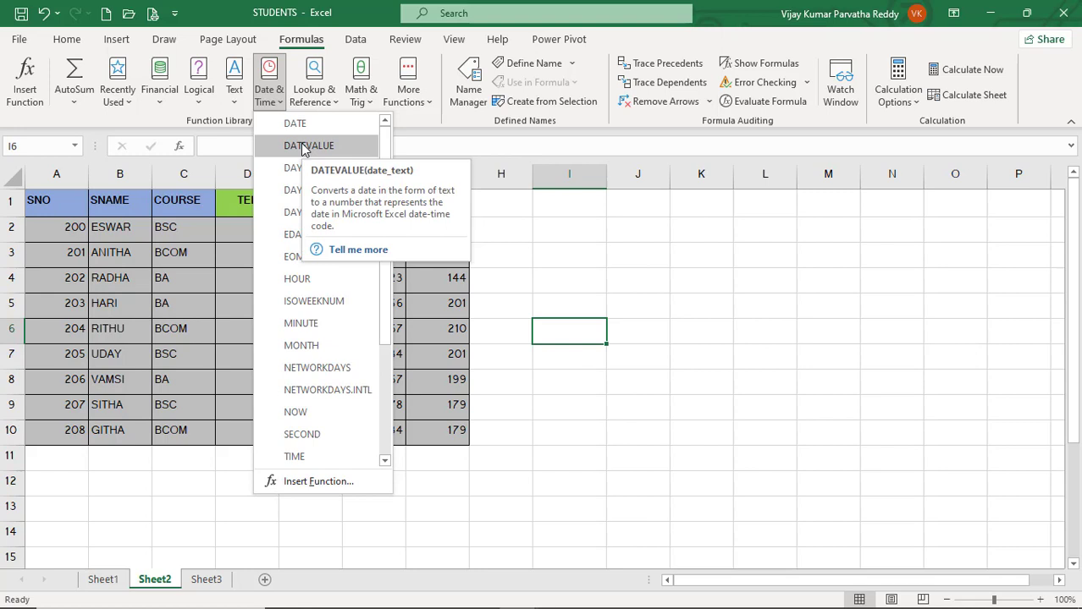
click(303, 147)
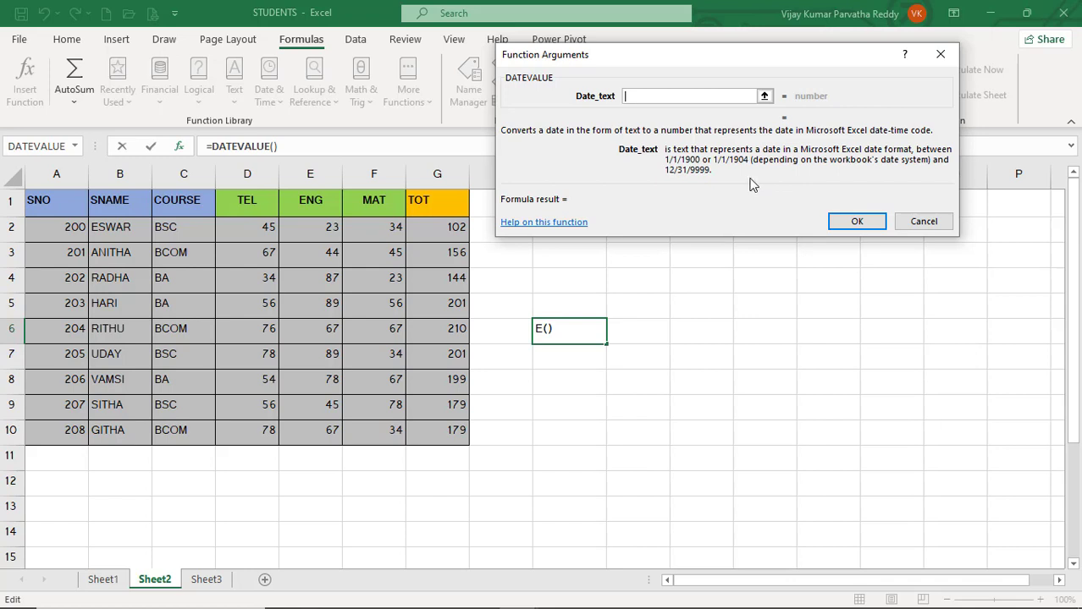
text(")
key(BackSpace)
text(1)
key(BackSpace)
text(367)
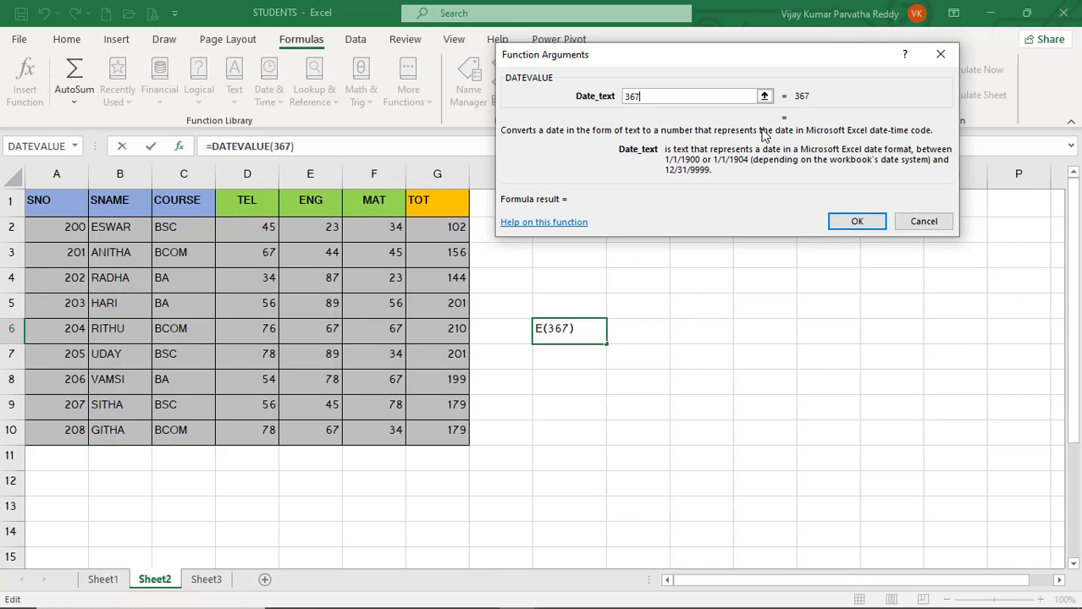
click(860, 224)
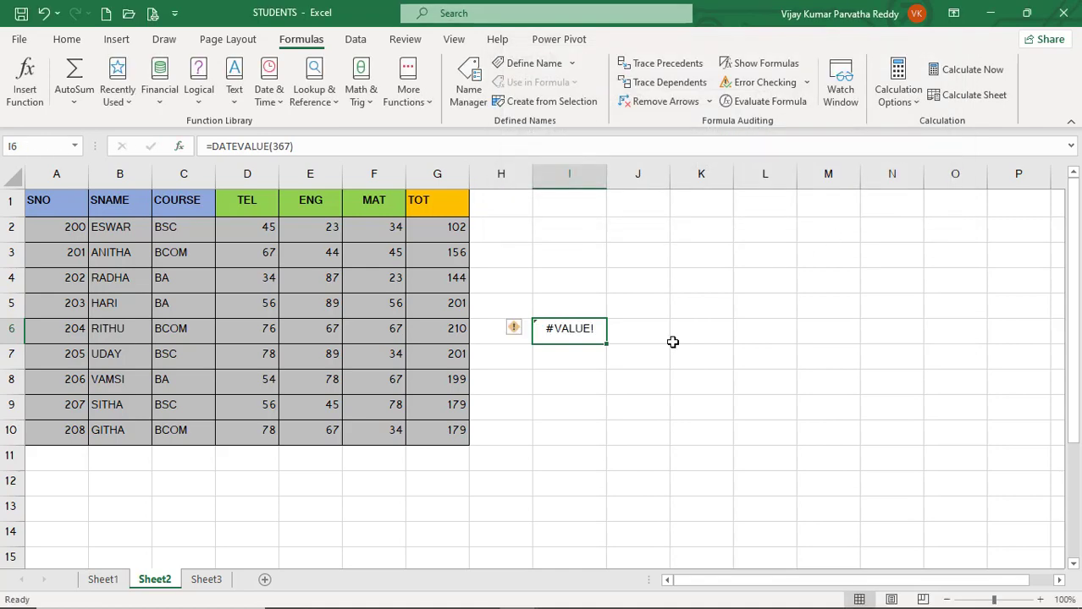
key(Delete)
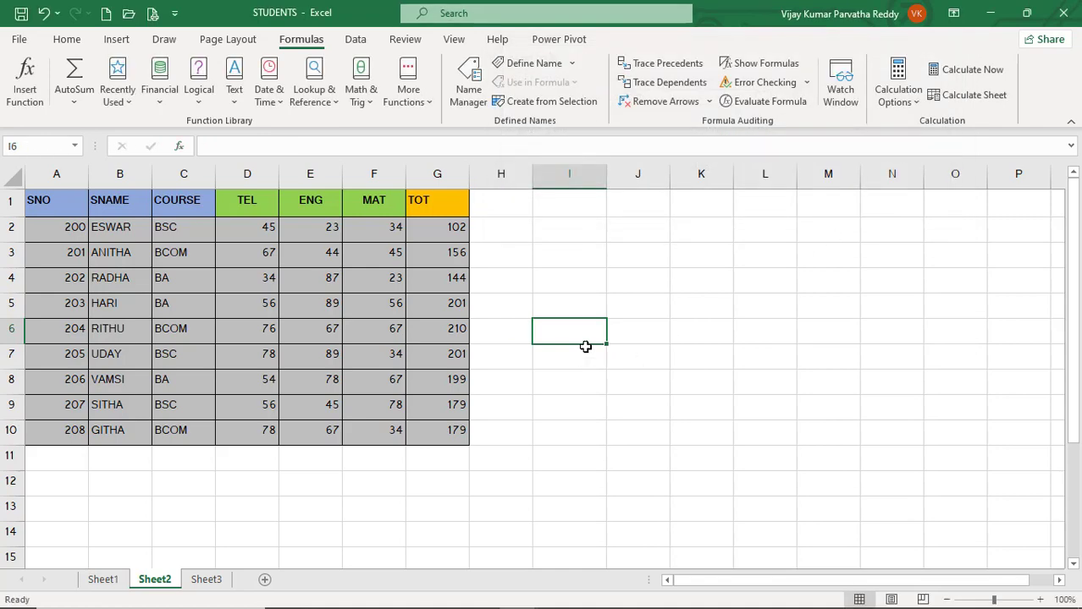
- Insert a DATEVALUE function in cell I6 with the quoted date text "1/1/1900"
click(278, 101)
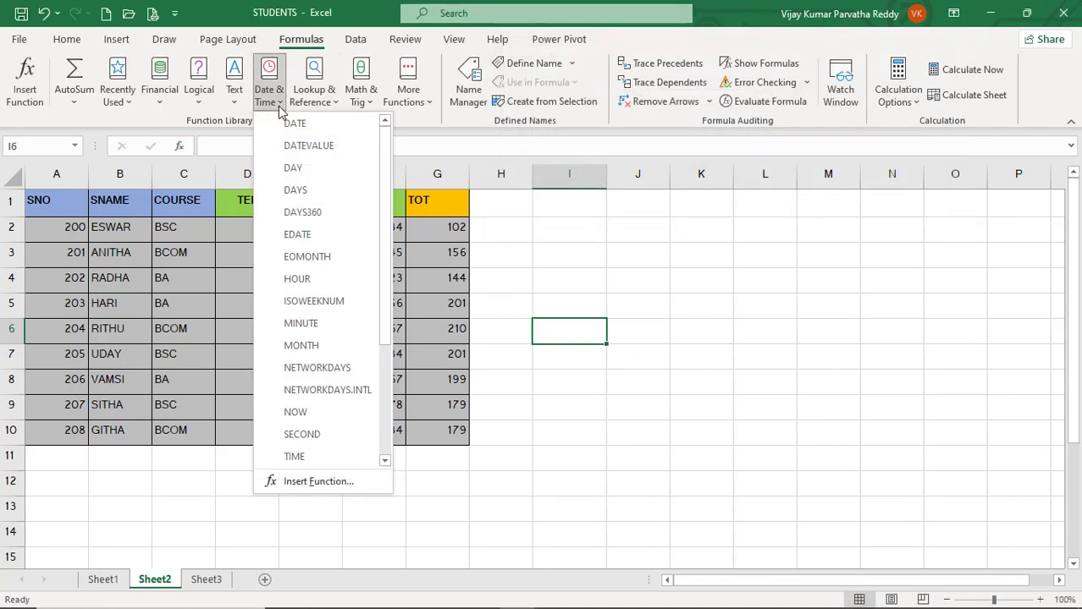
click(309, 147)
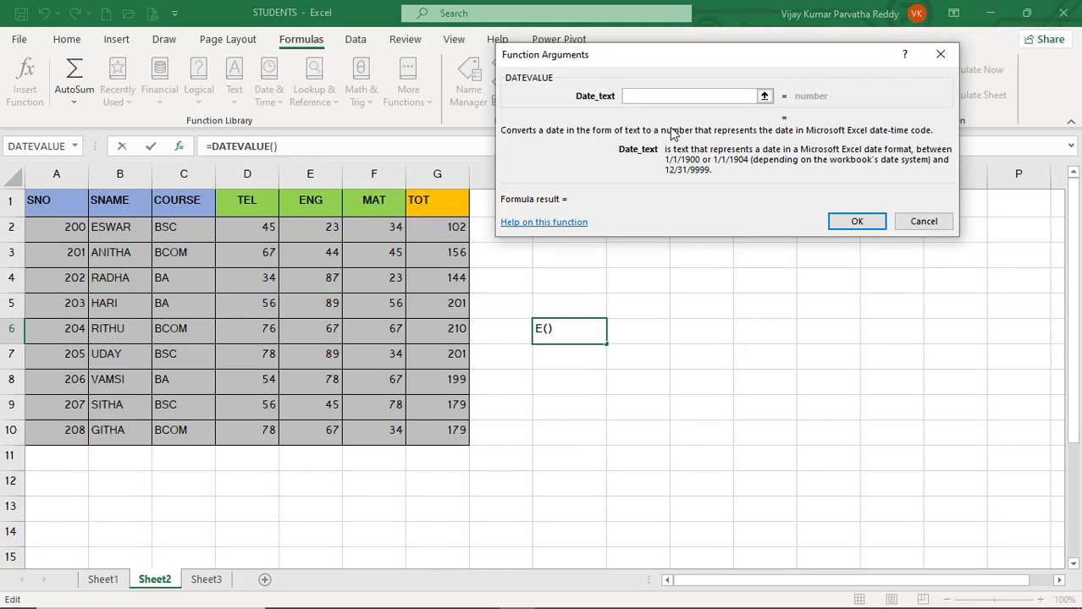
text("1/1)
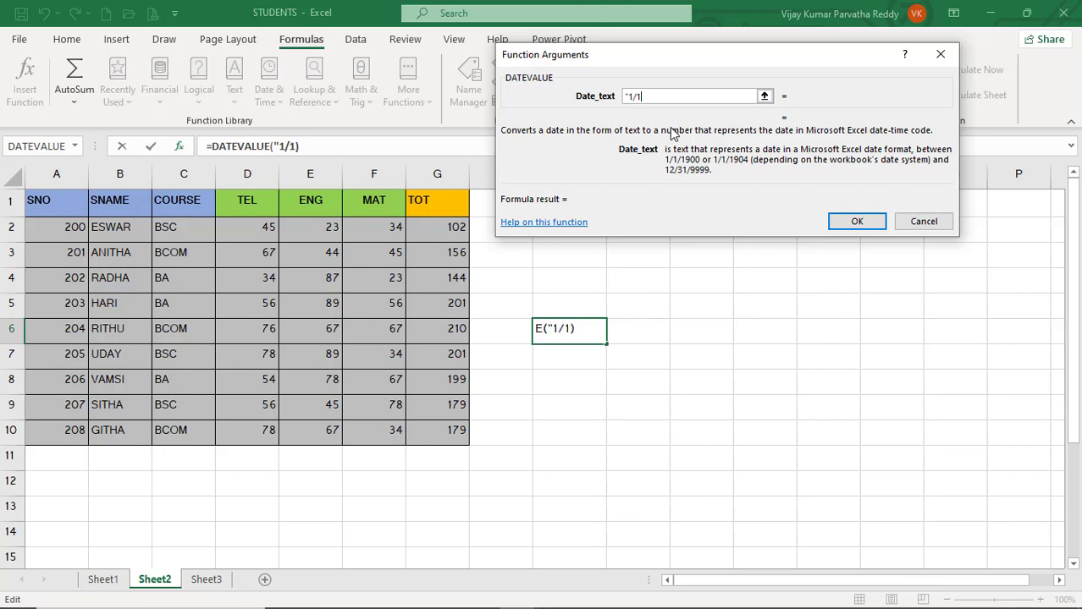
text(/1900)
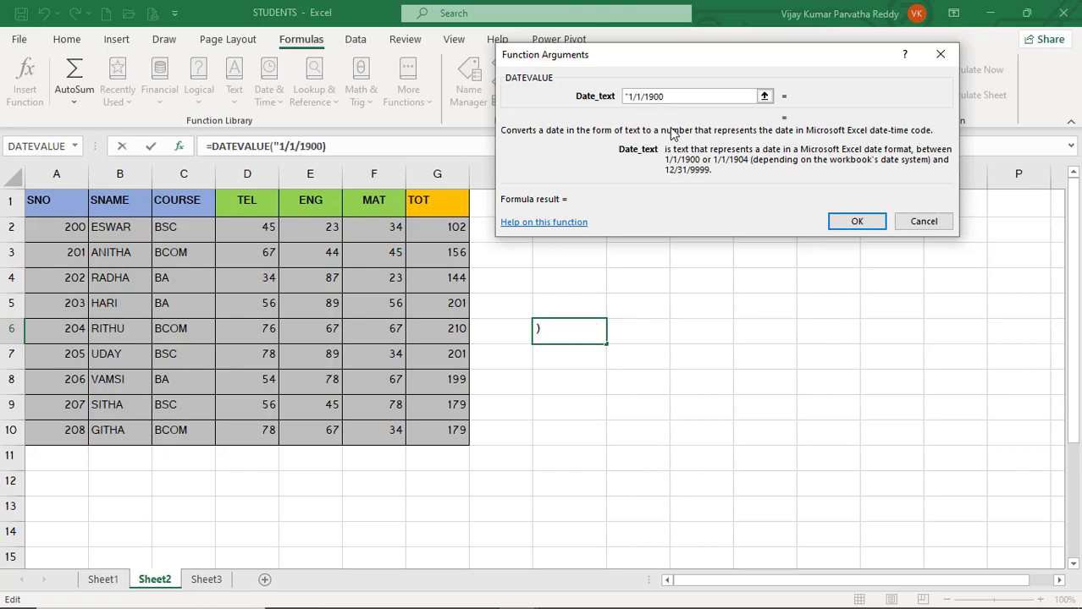
text(")
click(862, 223)
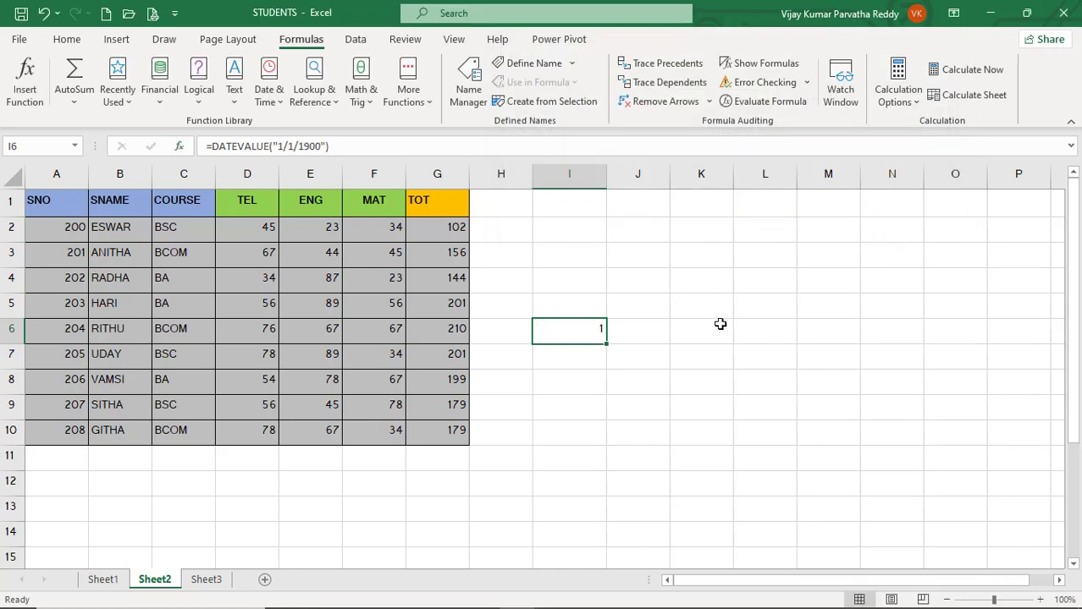
- Change the year in the DATEVALUE formula in I6 to 1901 and enter it
click(587, 334)
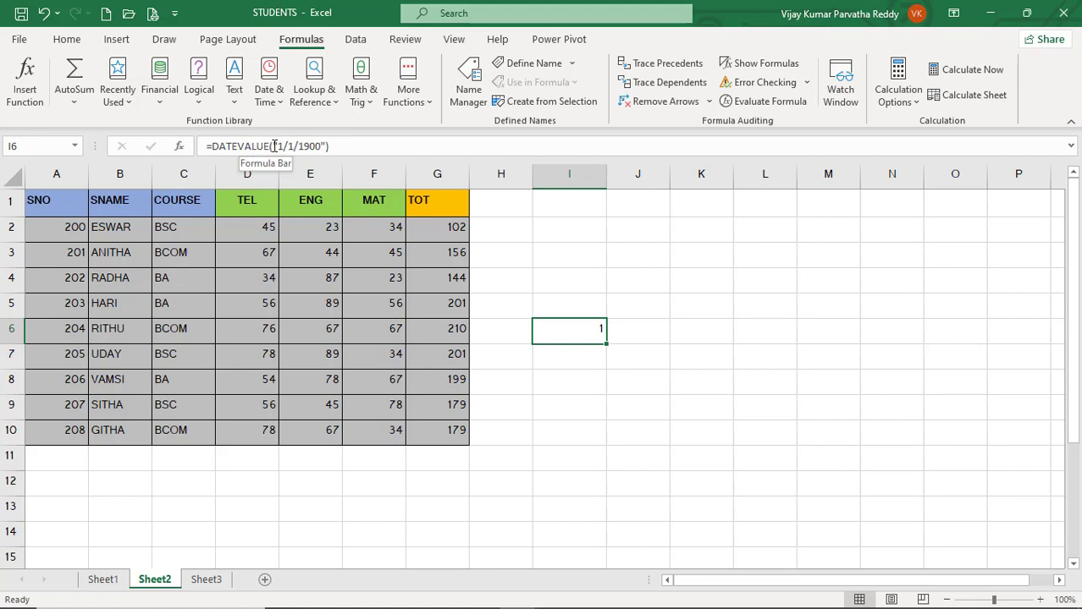
click(320, 147)
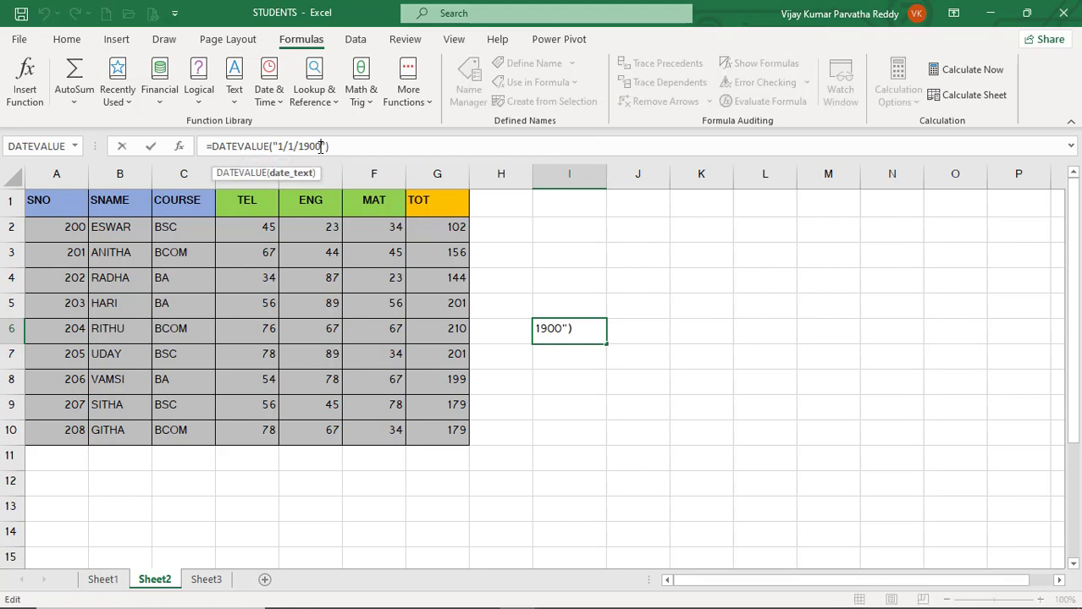
key(BackSpace)
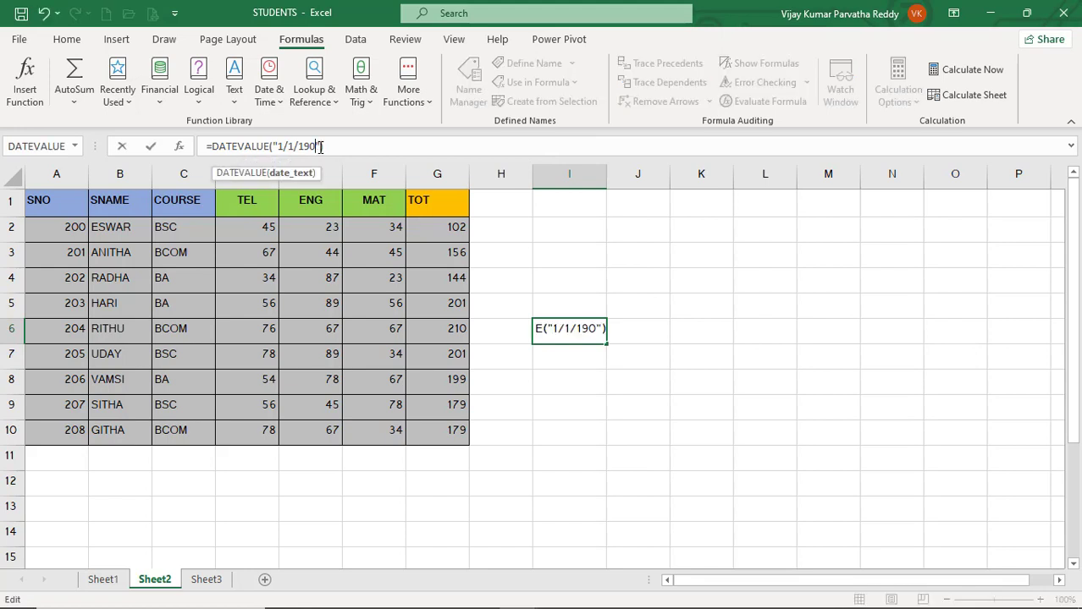
text(1)
key(Return)
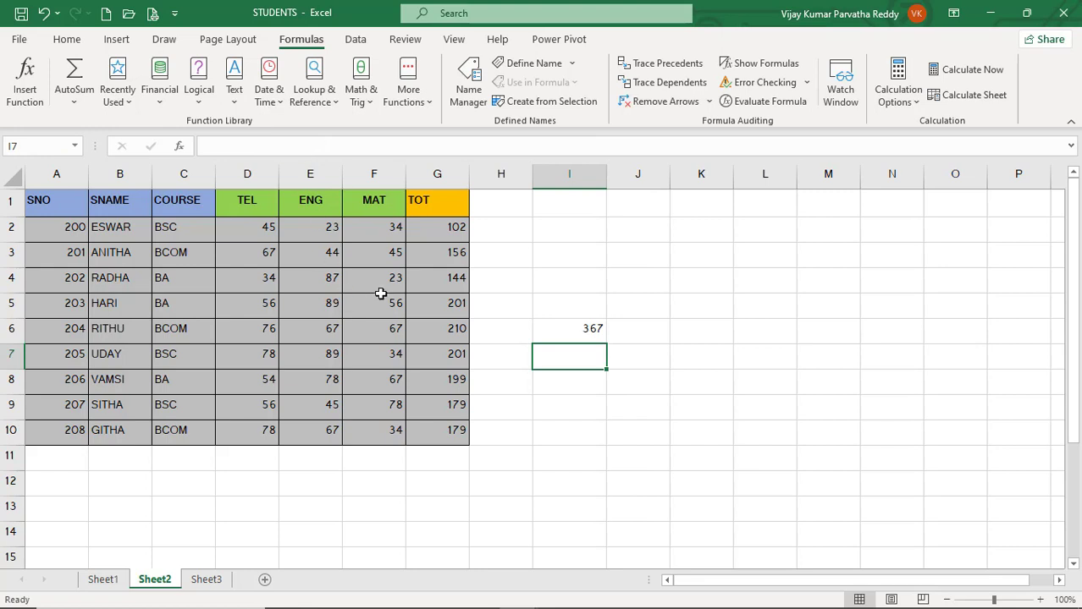
- Replace the date text in the DATEVALUE formula in I6 with 02/05/2024 and enter it
click(549, 327)
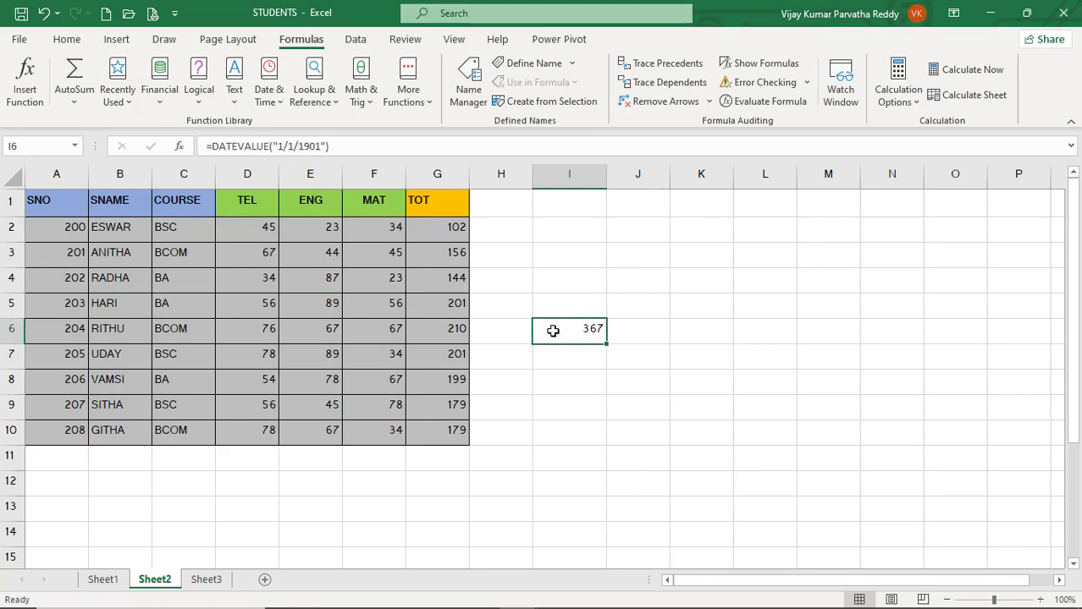
click(320, 146)
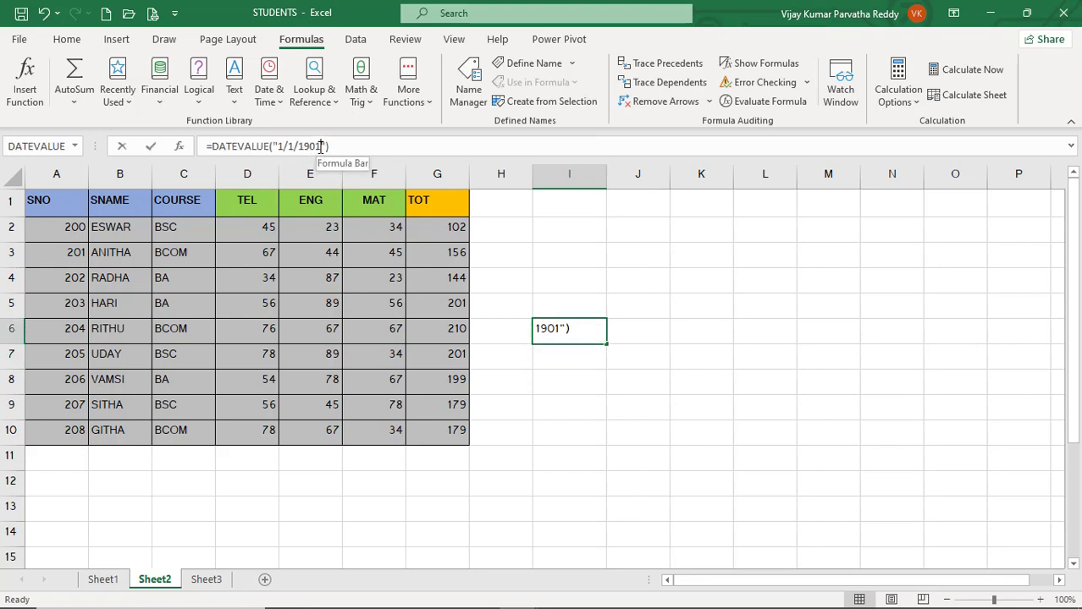
key(BackSpace)
key(BackSpace)
key(BackSpace)
key(BackSpace)
key(BackSpace)
key(BackSpace)
key(BackSpace)
key(BackSpace)
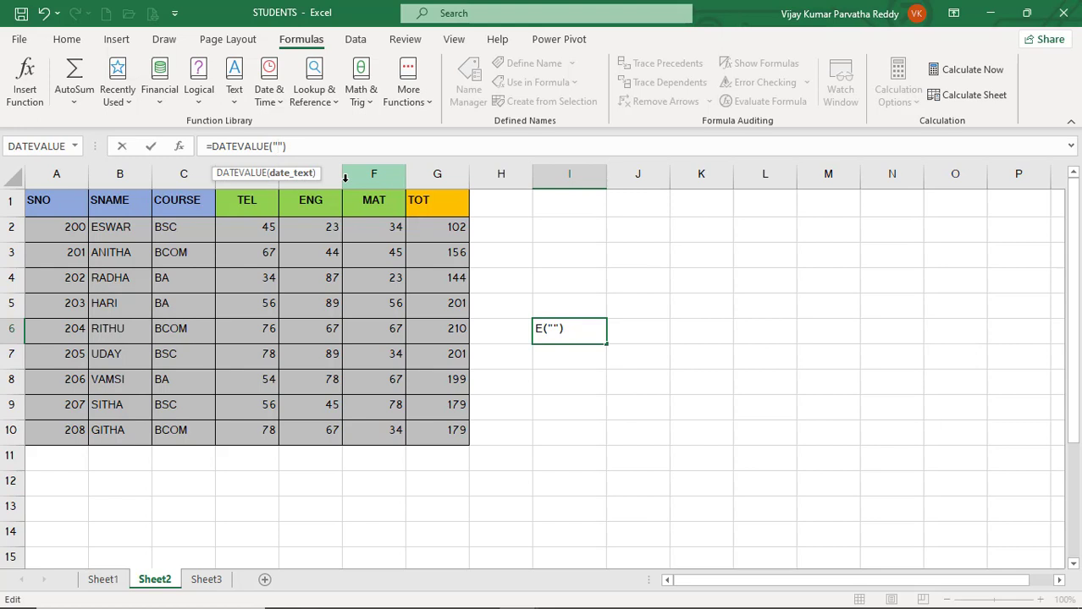
text(02/05/)
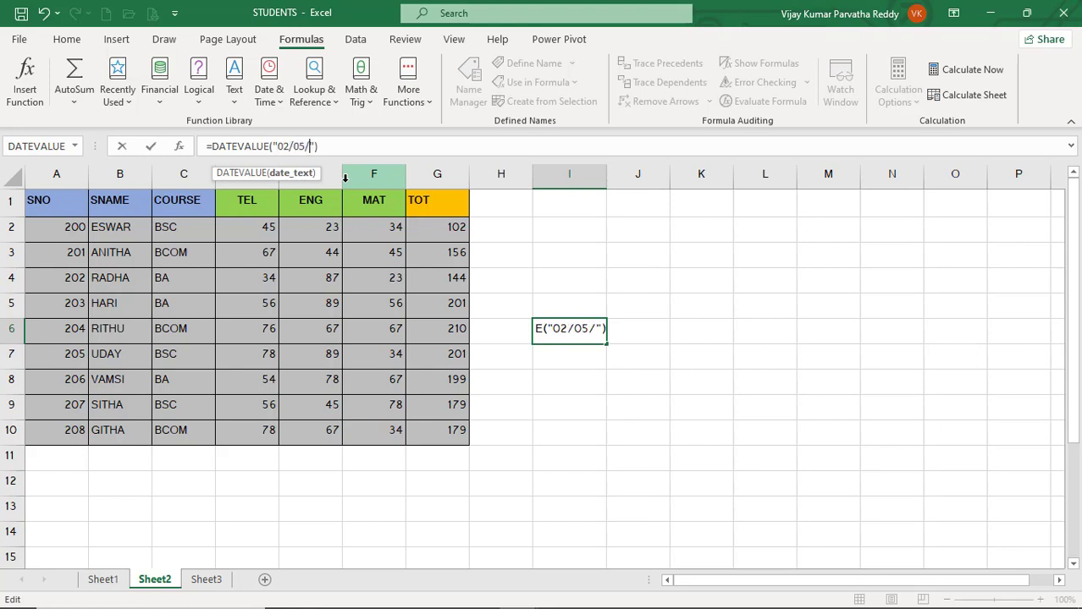
text(202)
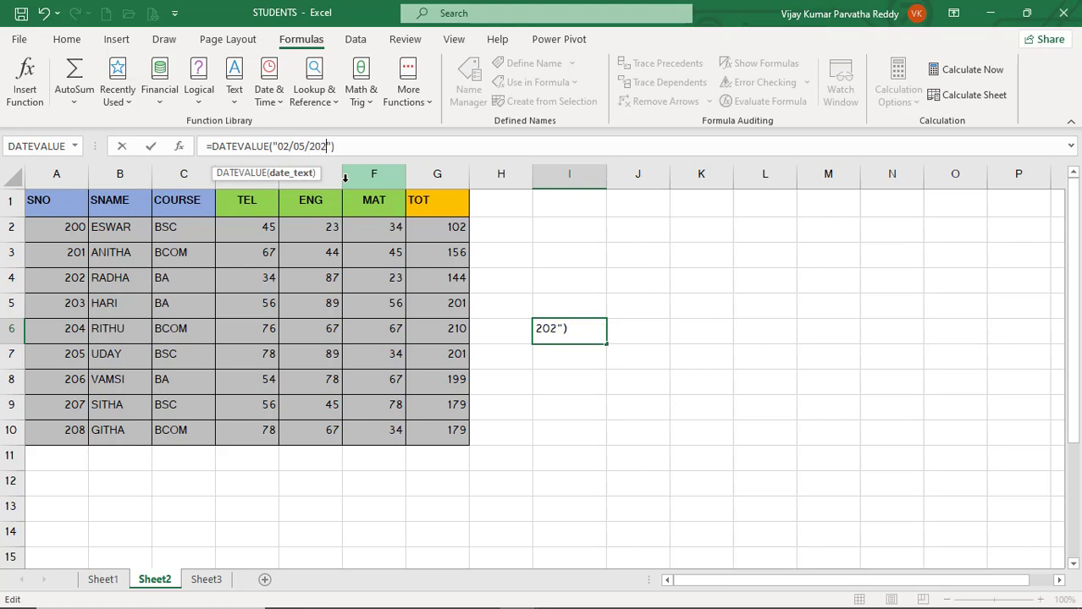
text(4)
key(Return)
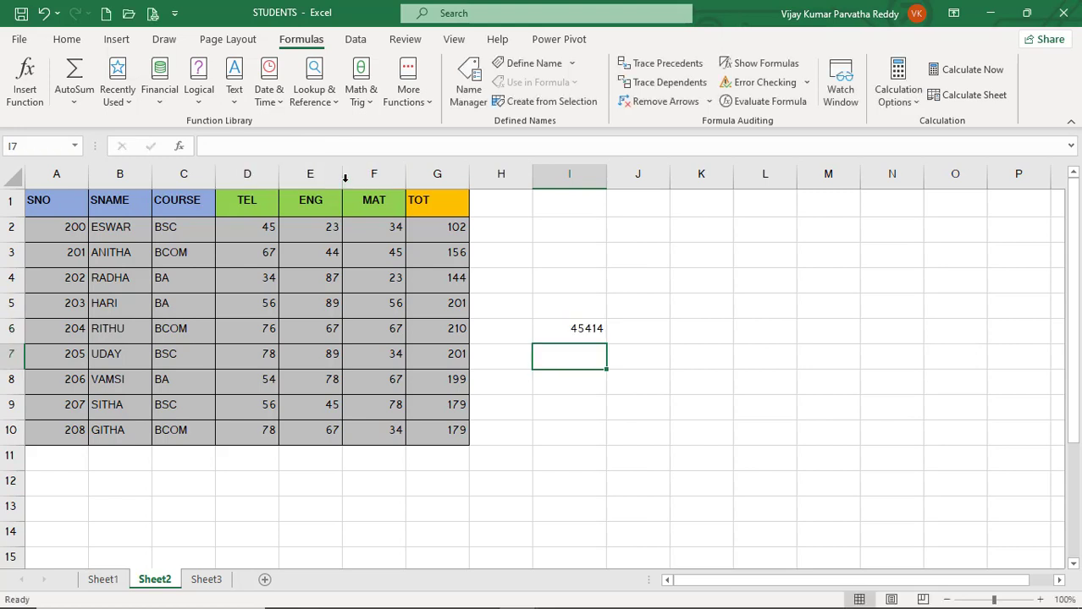
- Clear the DATEVALUE formula from cell I6
click(584, 337)
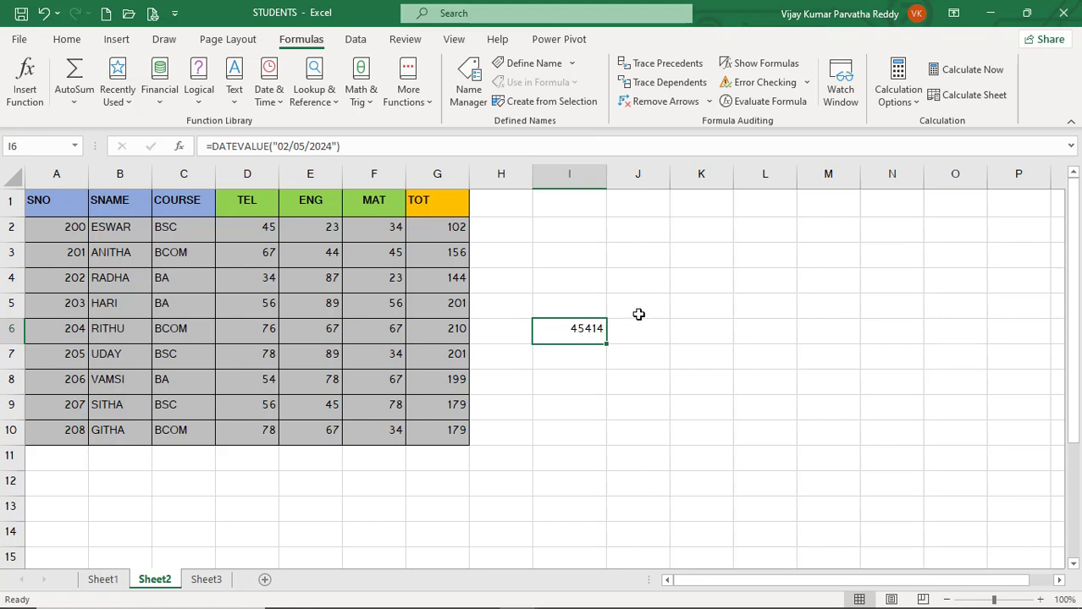
click(588, 360)
click(592, 333)
key(Delete)
- Insert a DAY function in cell I7 with the serial number 367
click(576, 360)
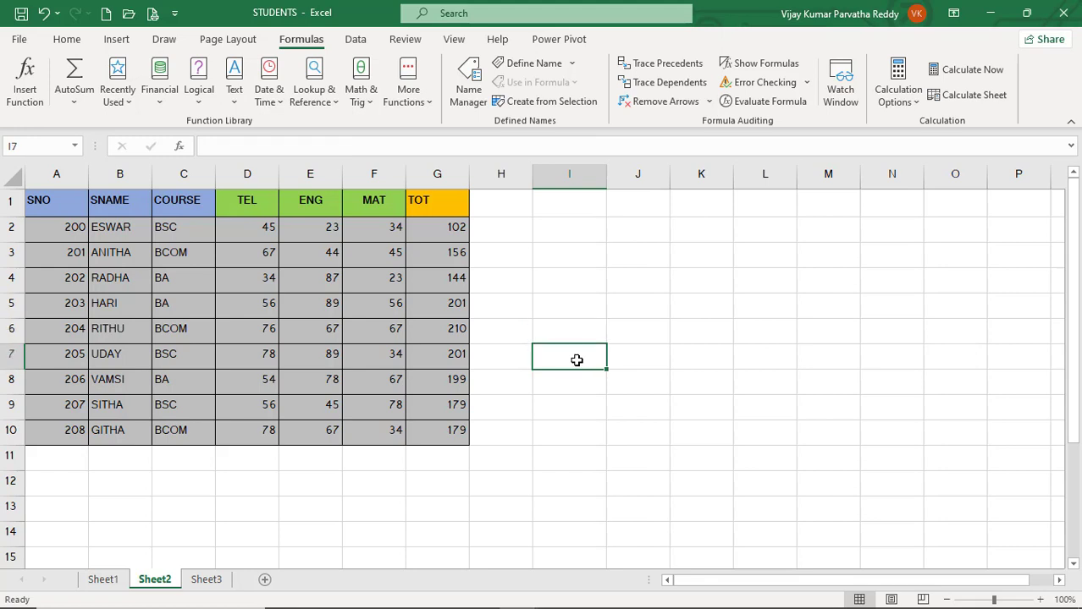
click(269, 100)
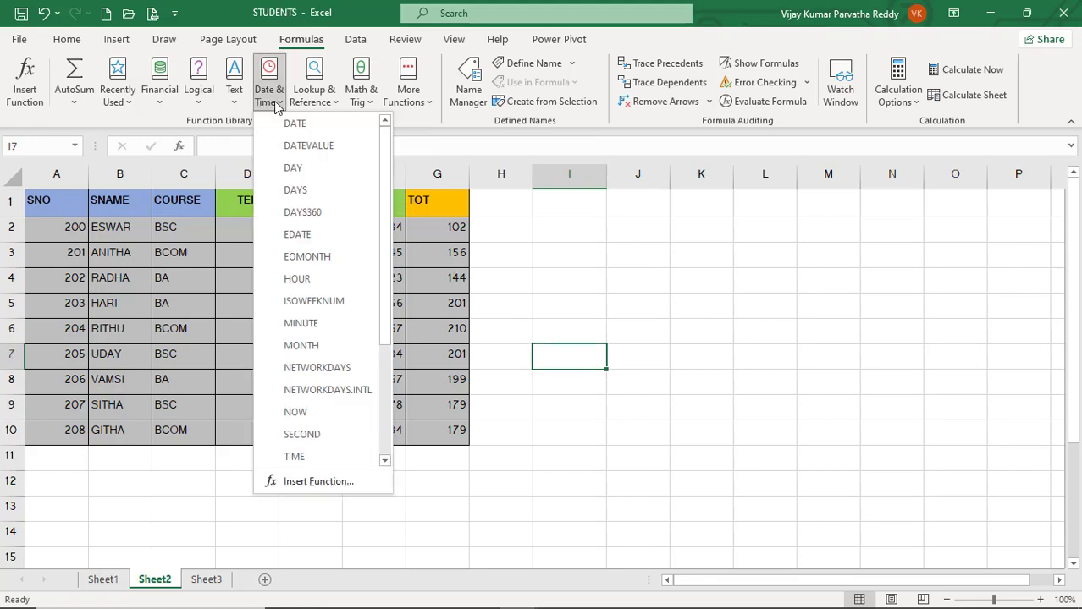
click(307, 170)
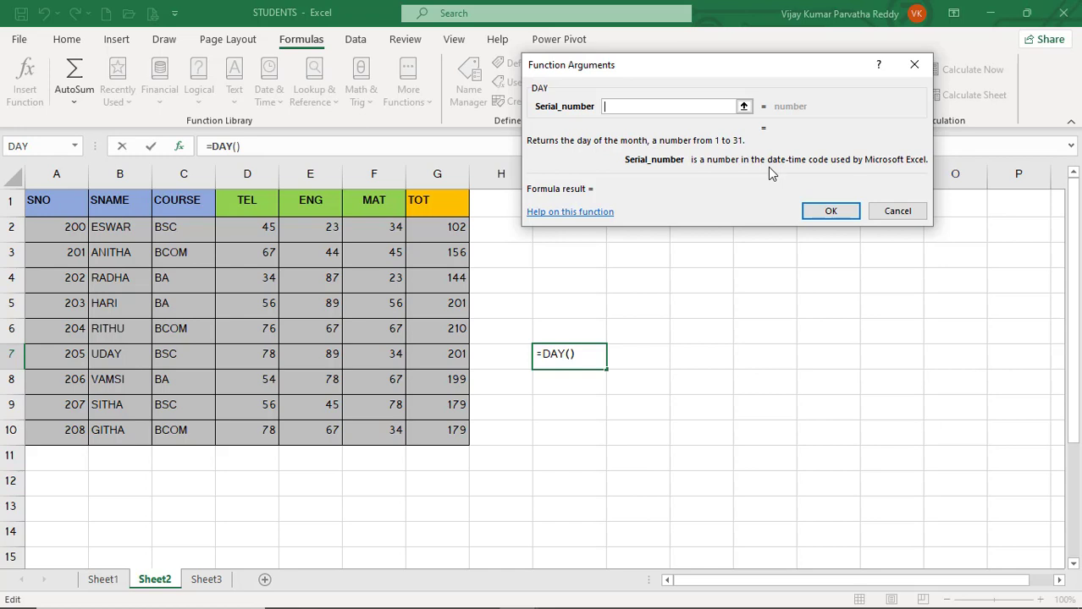
text(367)
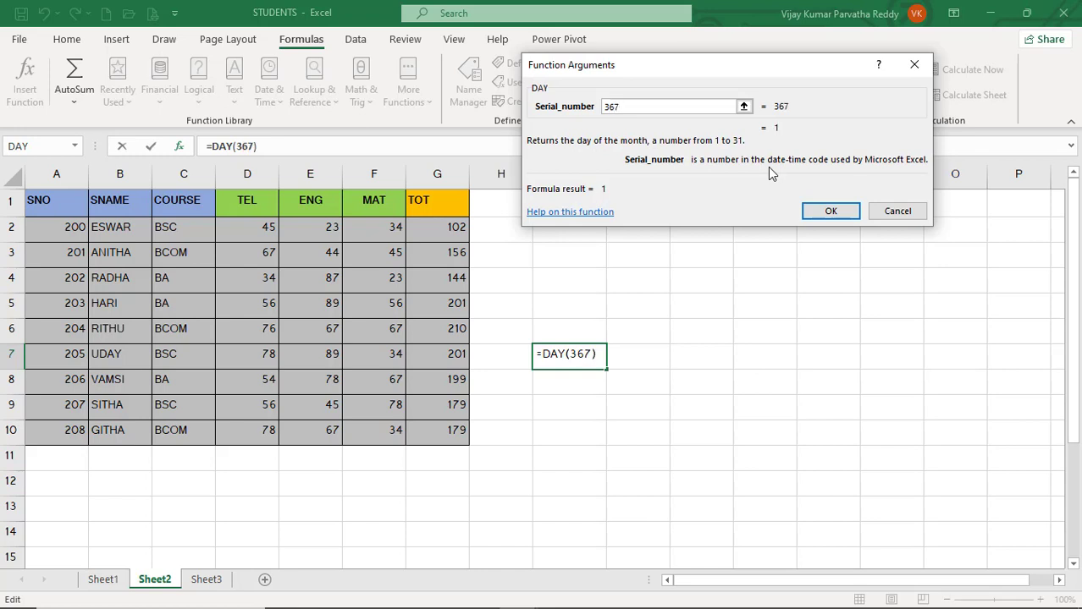
key(BackSpace)
text(6)
key(BackSpace)
text(7)
click(831, 211)
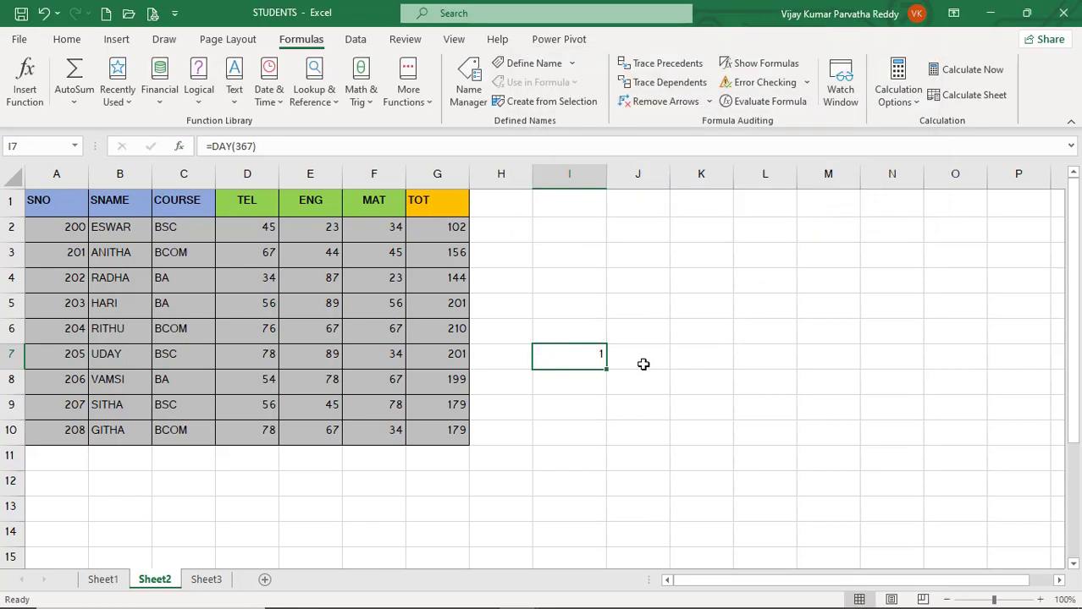
- Clear the DAY formula from cell I7 and keep that cell selected
key(BackSpace)
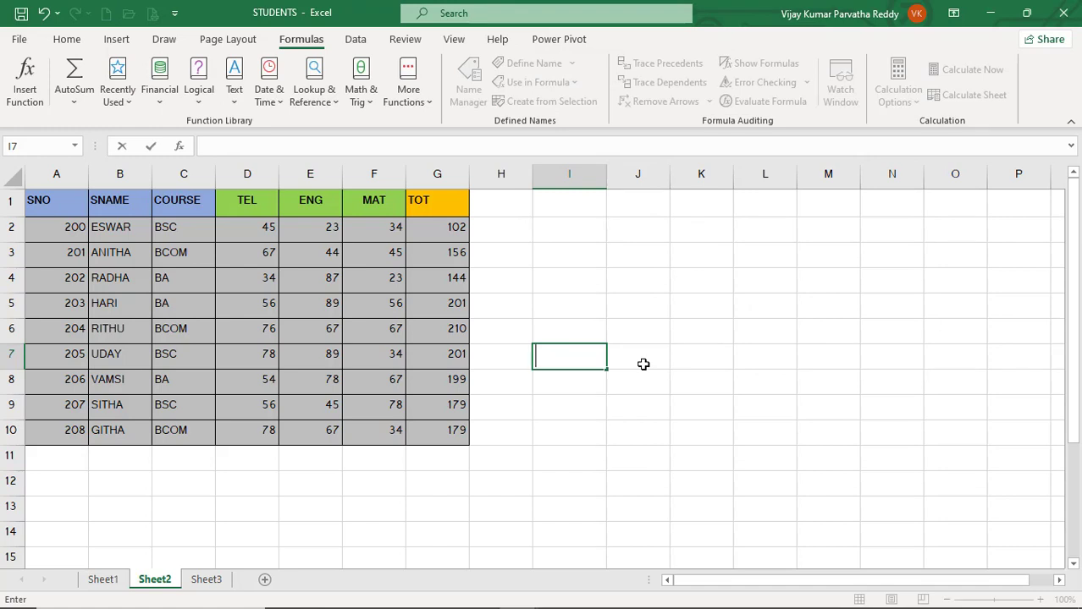
click(639, 363)
click(562, 363)
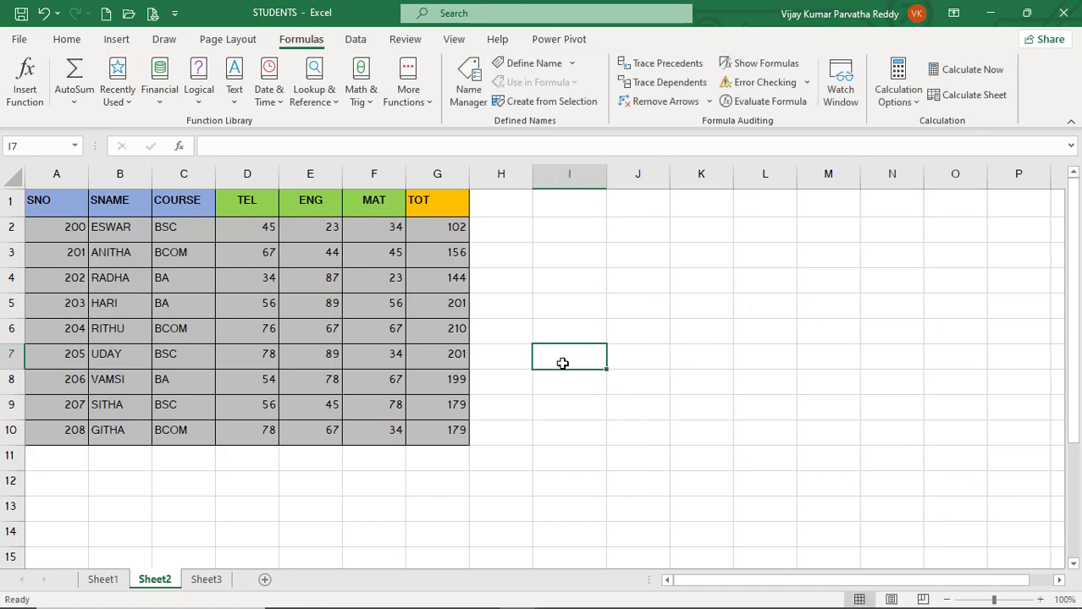
- Insert a DATEVALUE function in cell I7 with the quoted date text "02/05/2024"
click(282, 106)
click(301, 145)
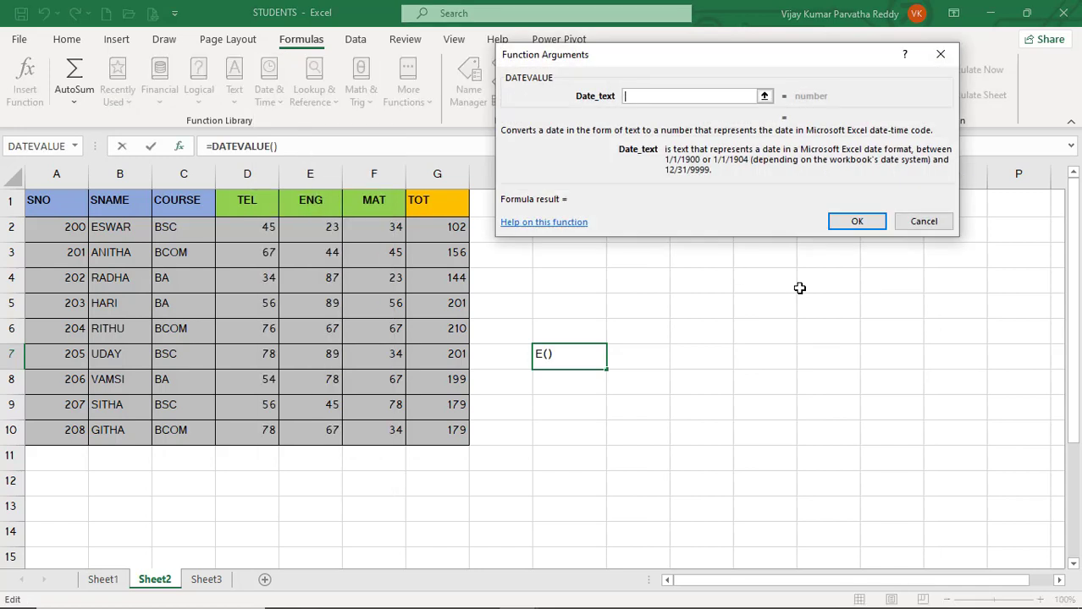
text("02)
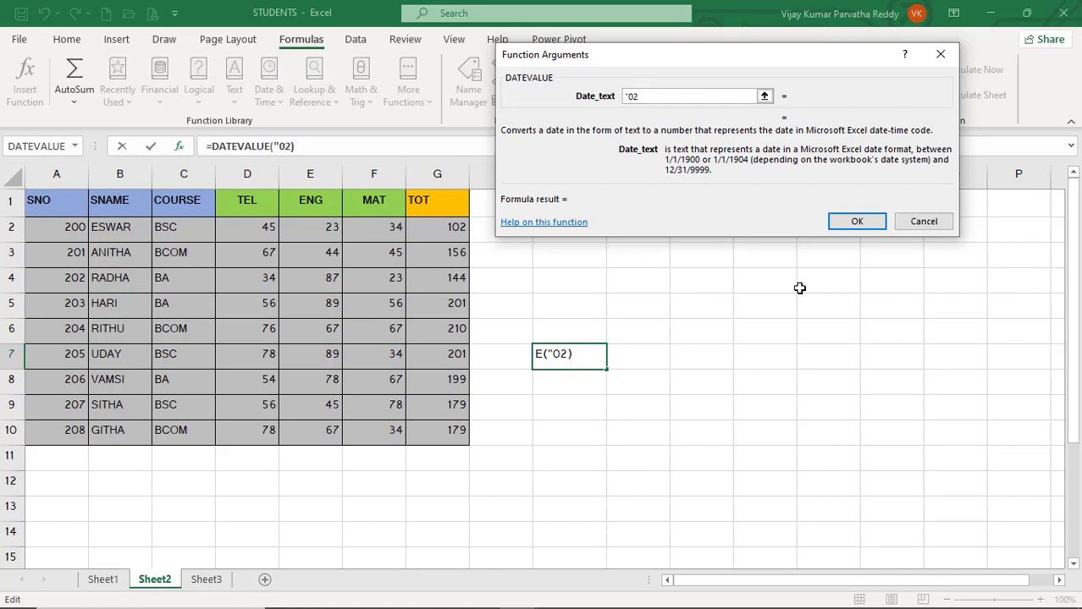
text(/05/20)
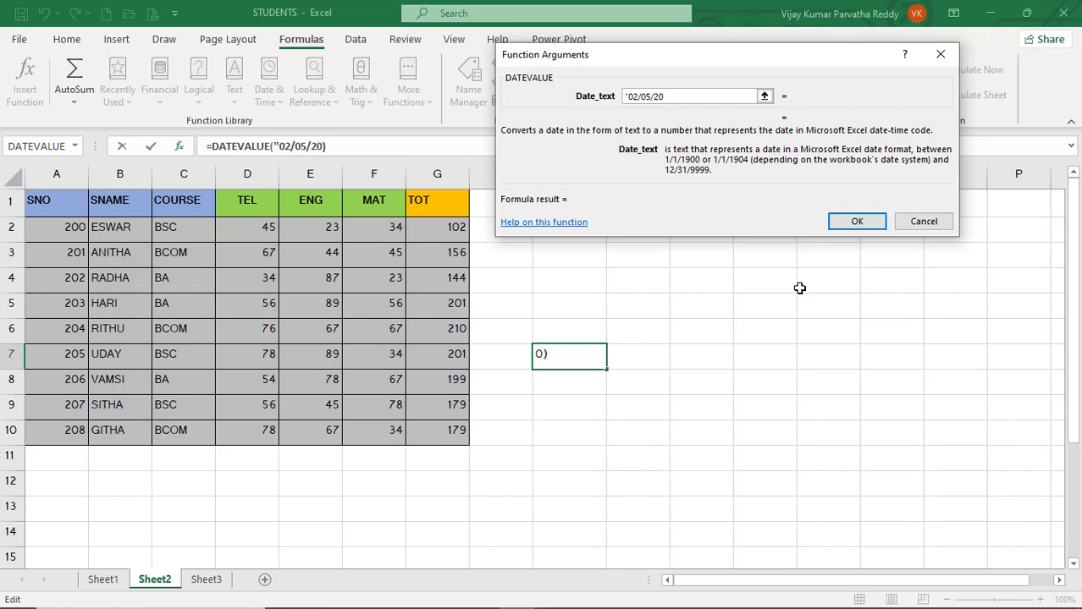
text(24")
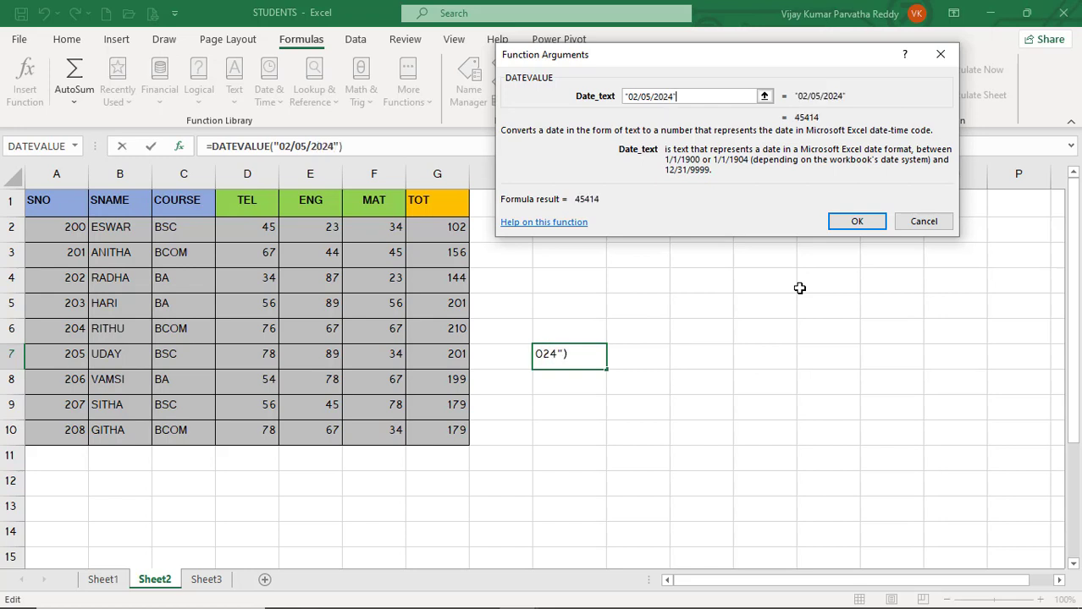
key(Return)
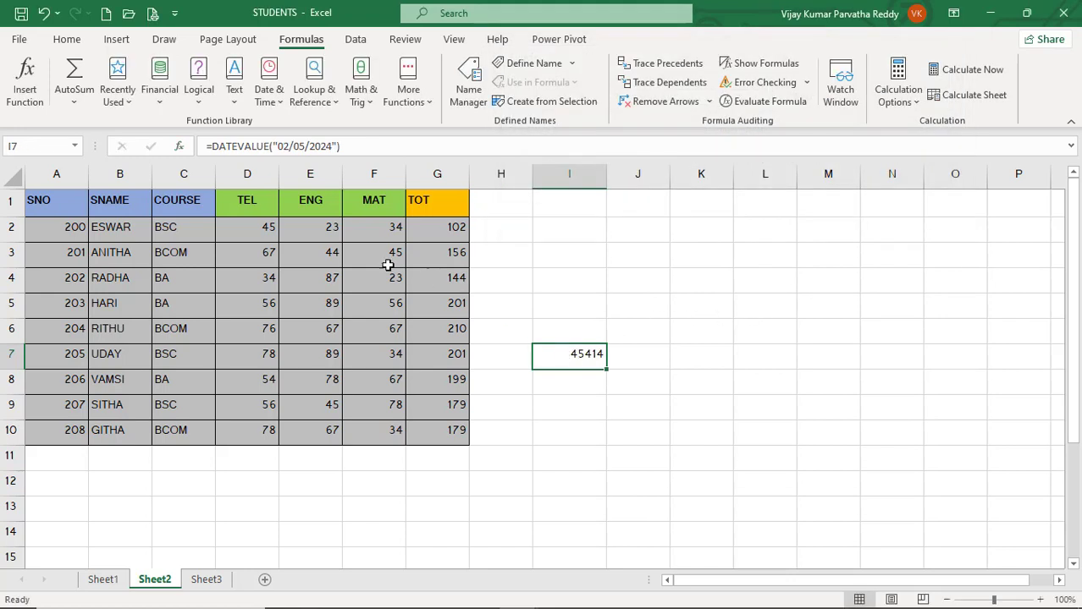
- Wrap the DATEVALUE formula in I7 in a DAY function and enter the nested formula
click(213, 147)
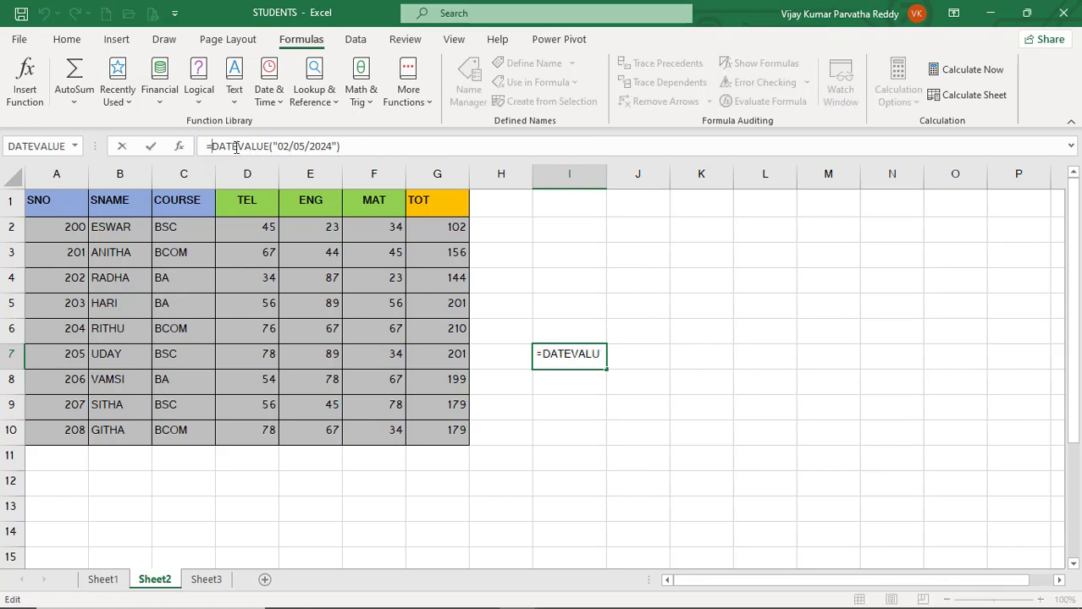
click(283, 101)
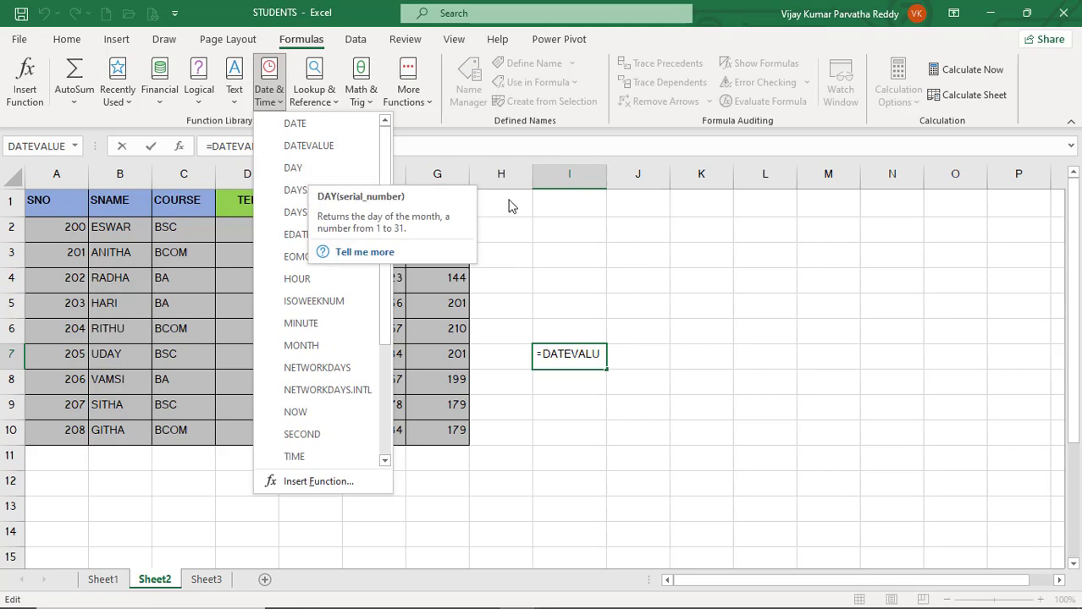
click(512, 227)
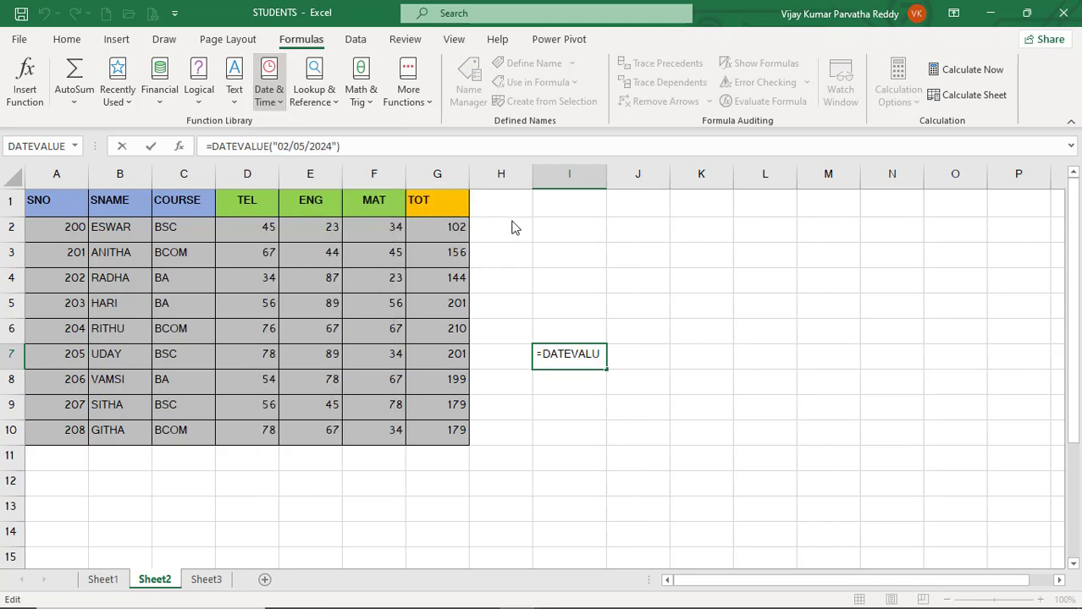
click(217, 149)
text(da)
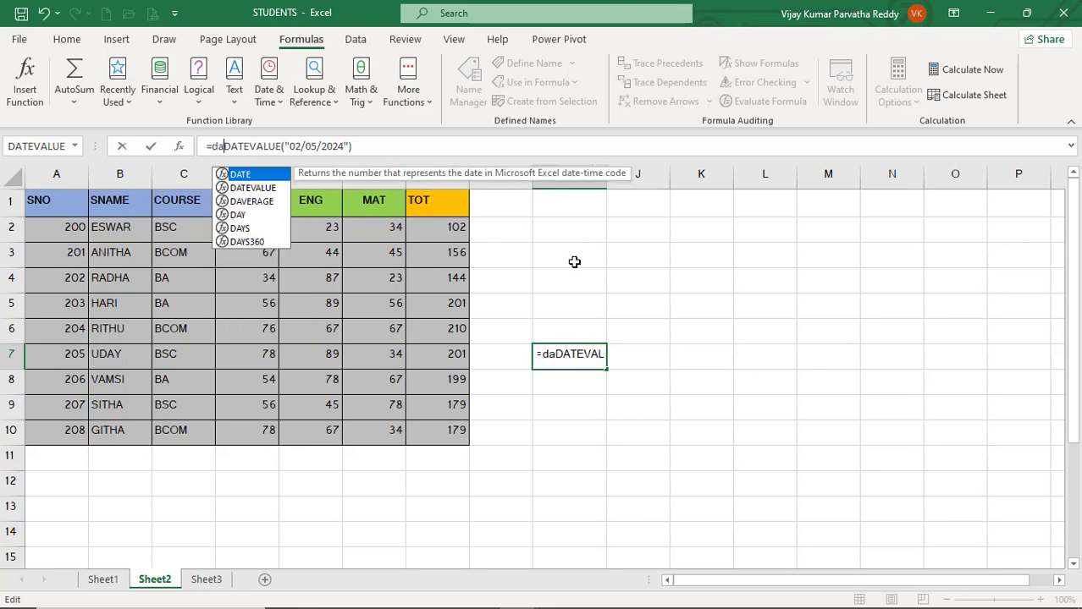
text(y()
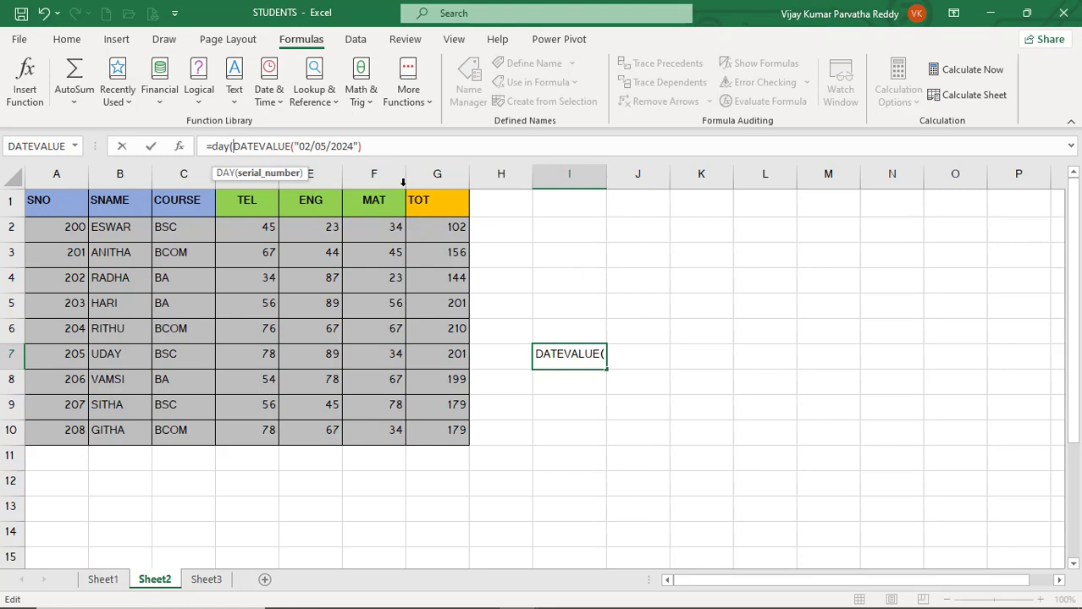
click(383, 147)
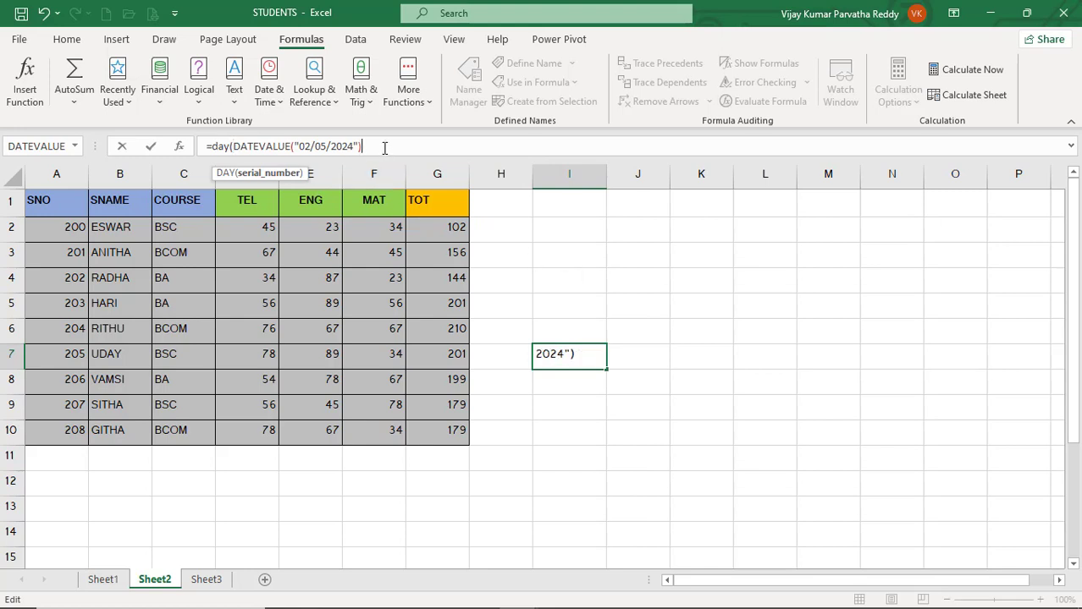
text())
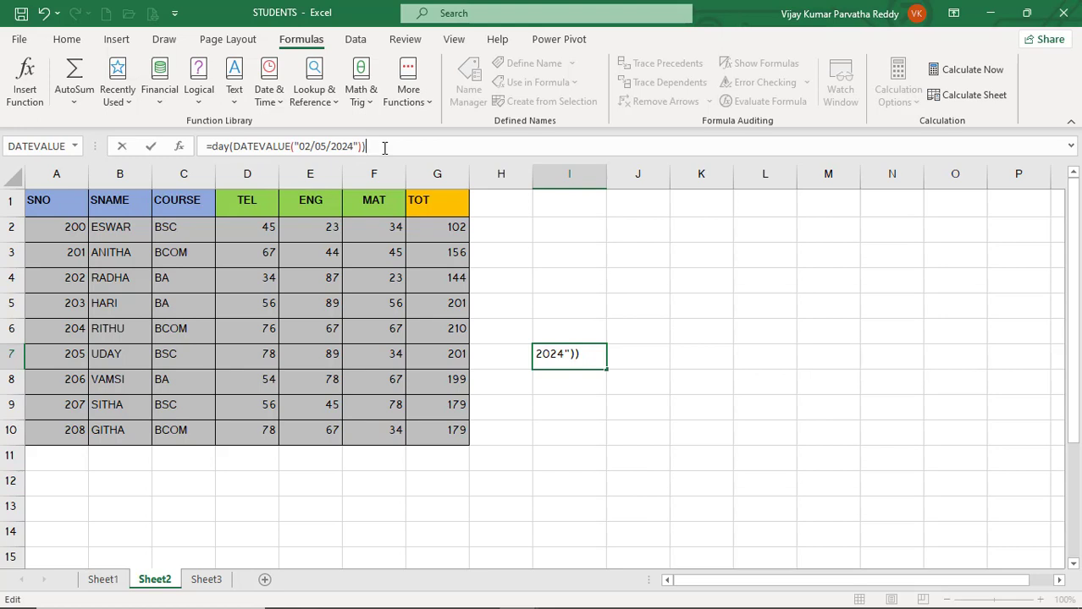
key(Return)
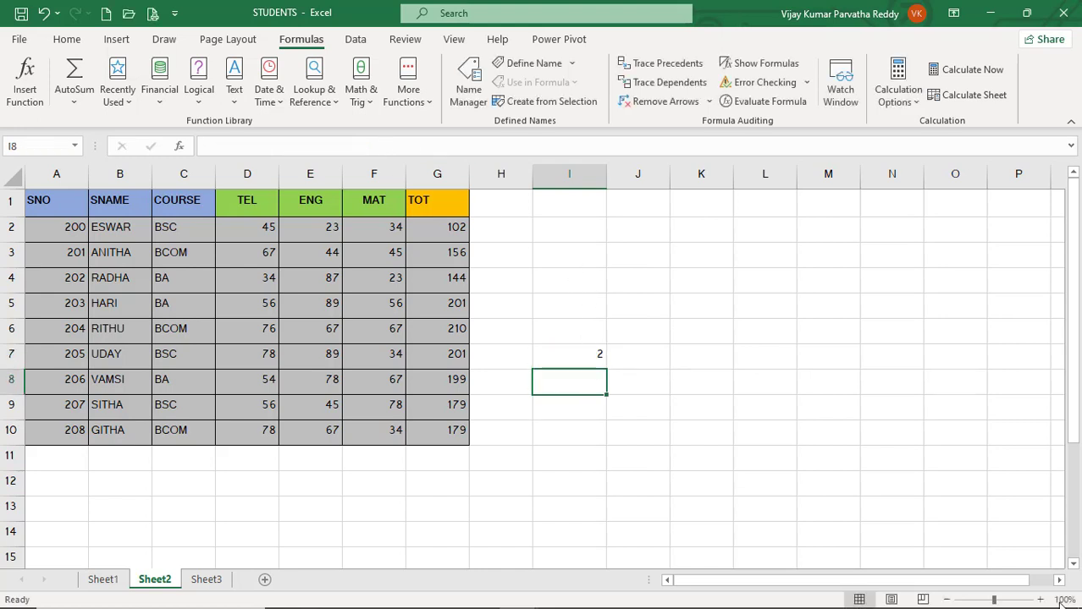
- Replace the nested DATEVALUE part of the DAY formula in I7 with the serial number 45645 and enter it
mouse_move(1009, 604)
click(573, 356)
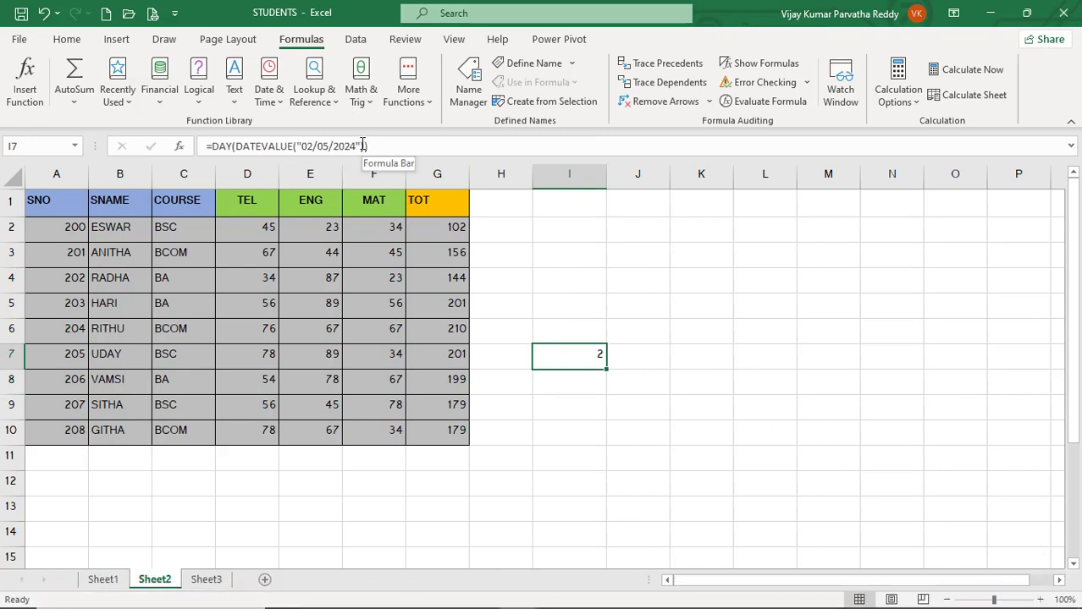
click(335, 147)
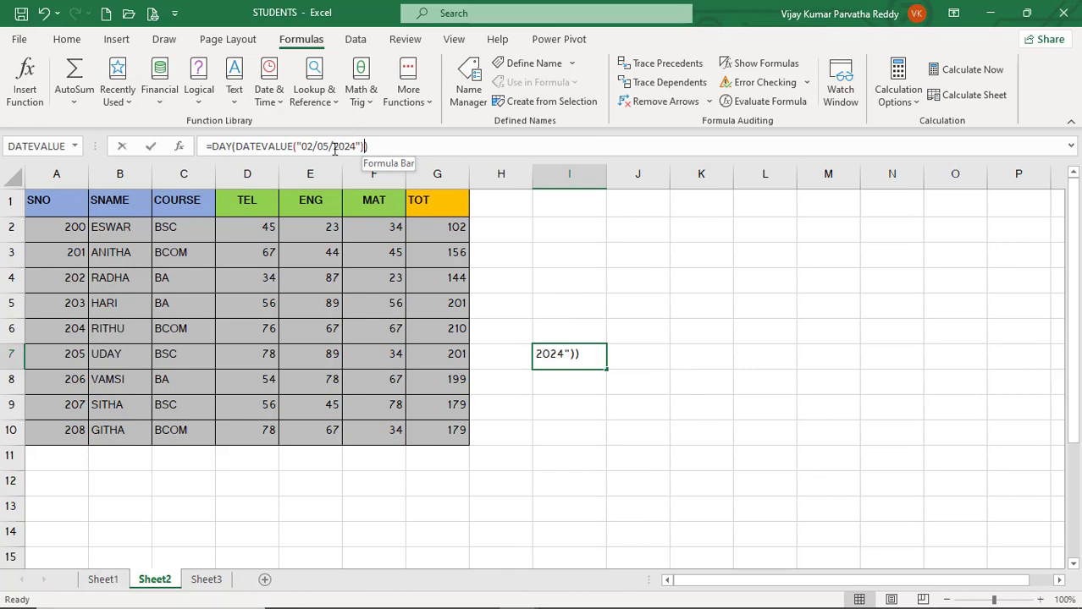
drag(362, 147, 238, 147)
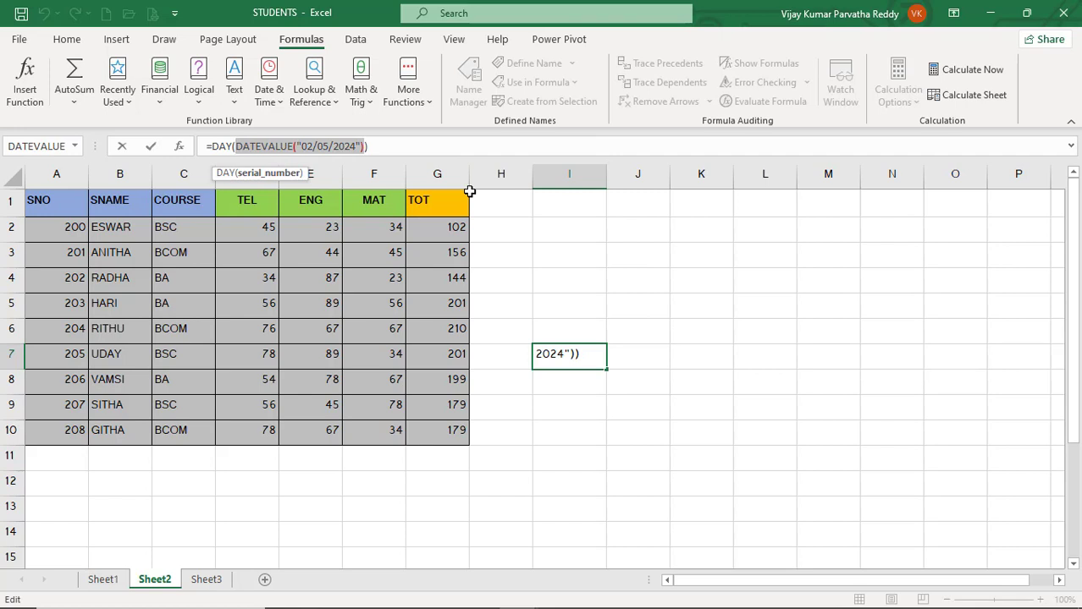
text(45645)
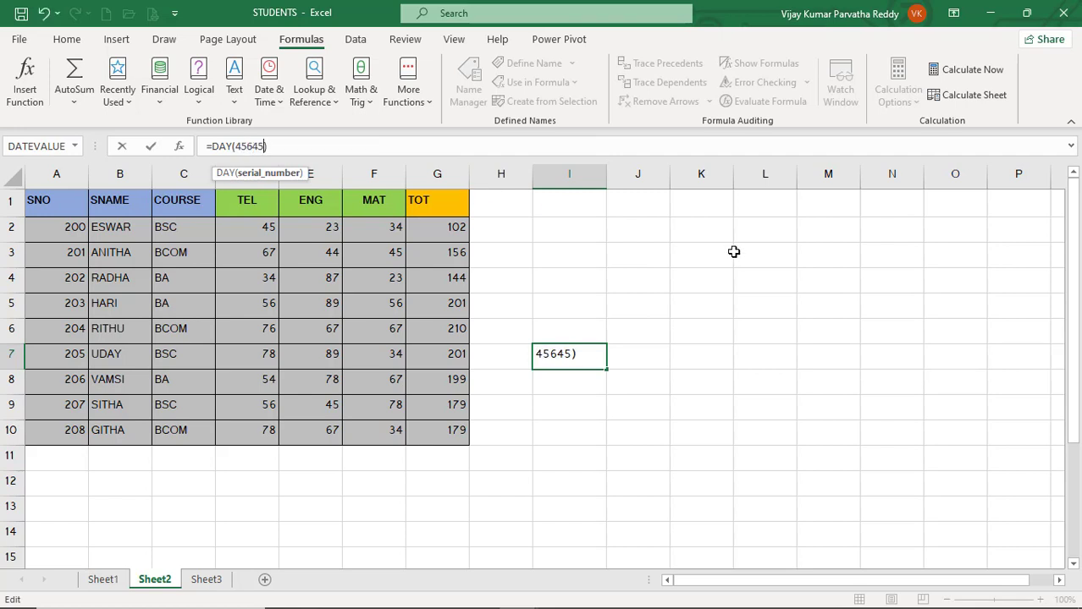
key(Return)
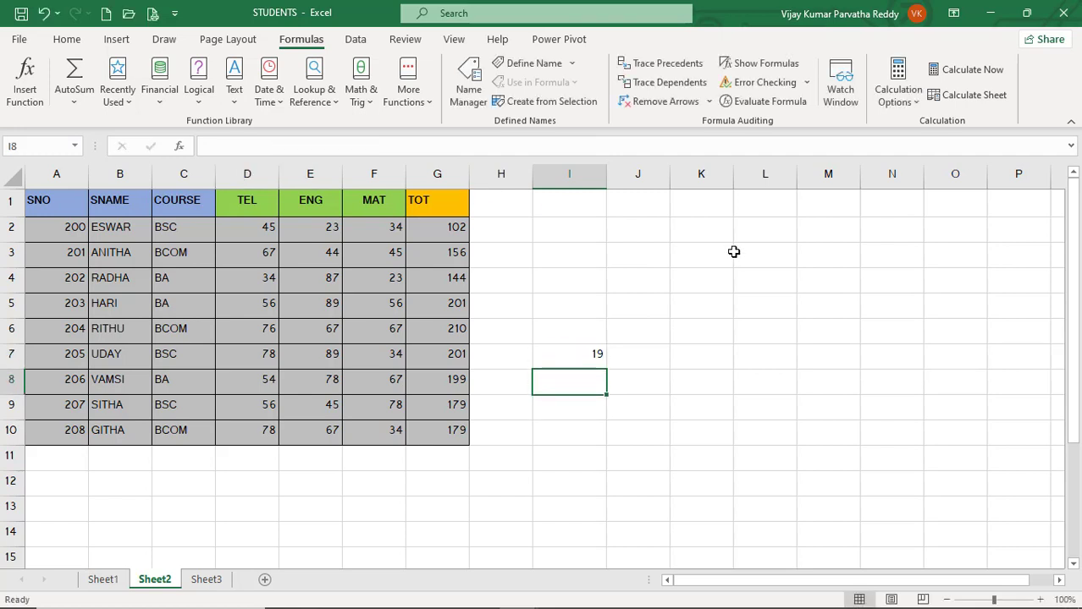
- Clear the DAY formula from cell I7 and view the description of the DAYS function
click(591, 355)
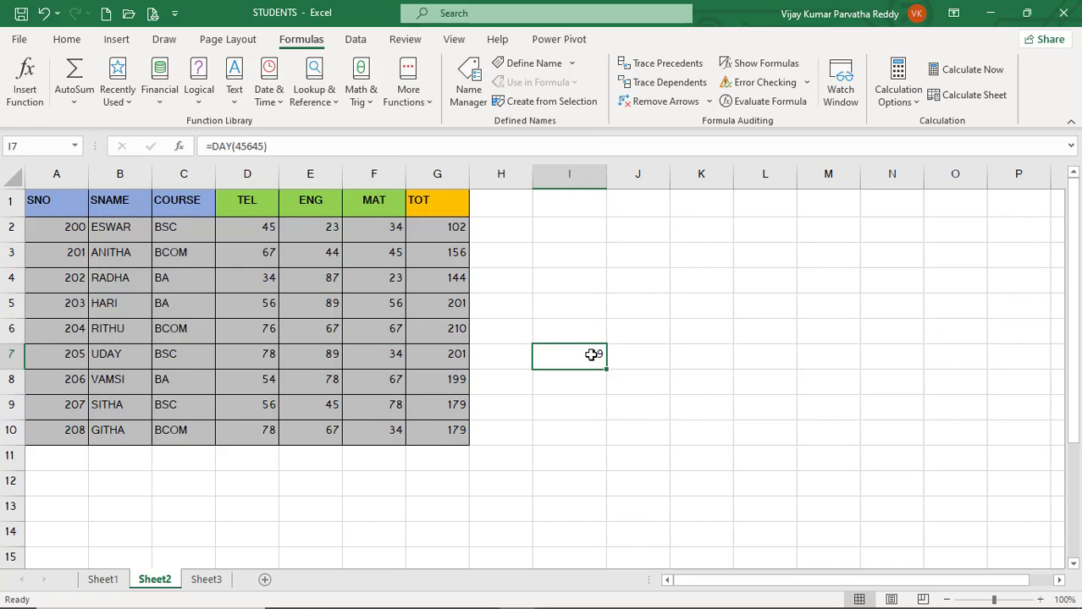
key(Delete)
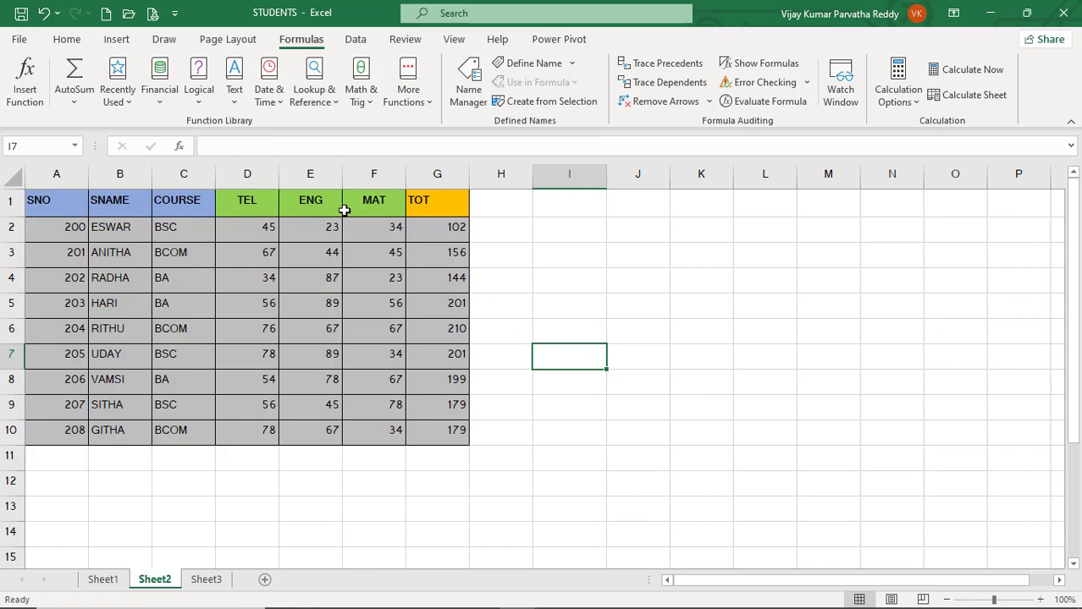
click(277, 100)
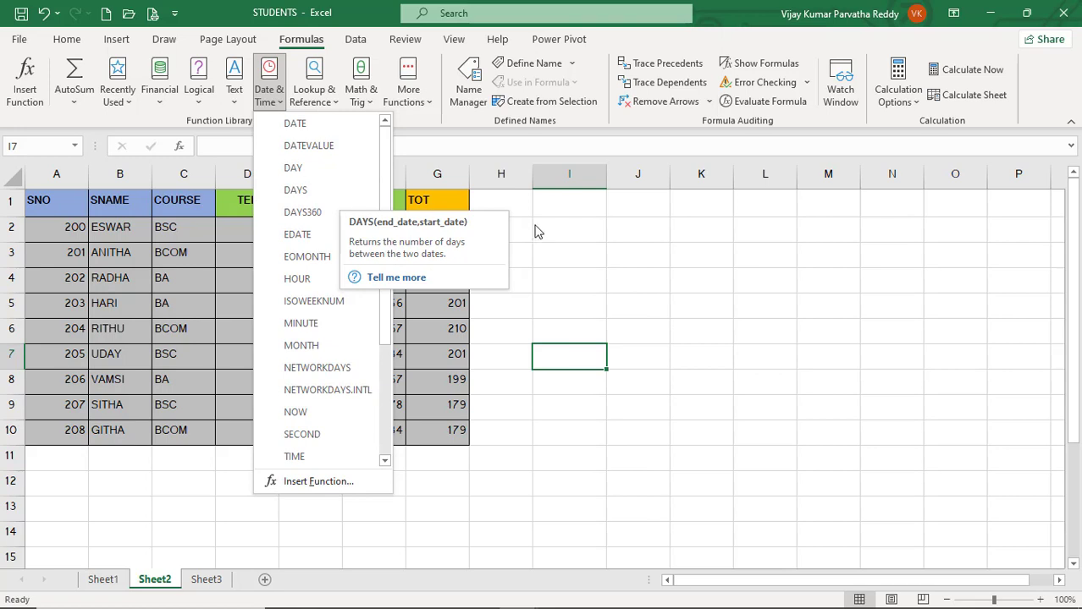
click(571, 227)
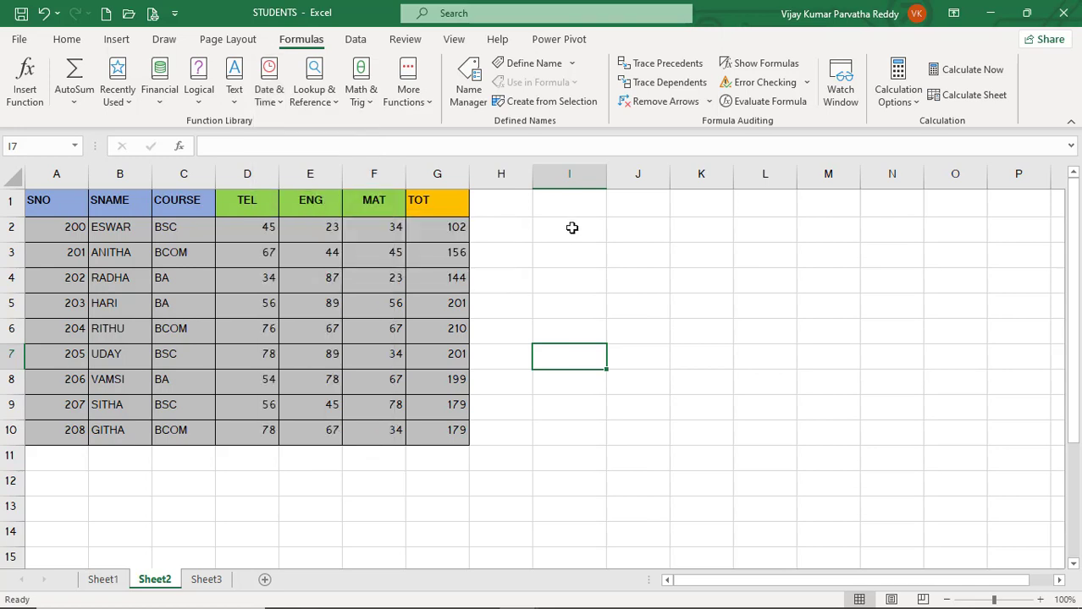
- Enter the column headers "stating date" in H1 and "ending date" in I1
click(510, 211)
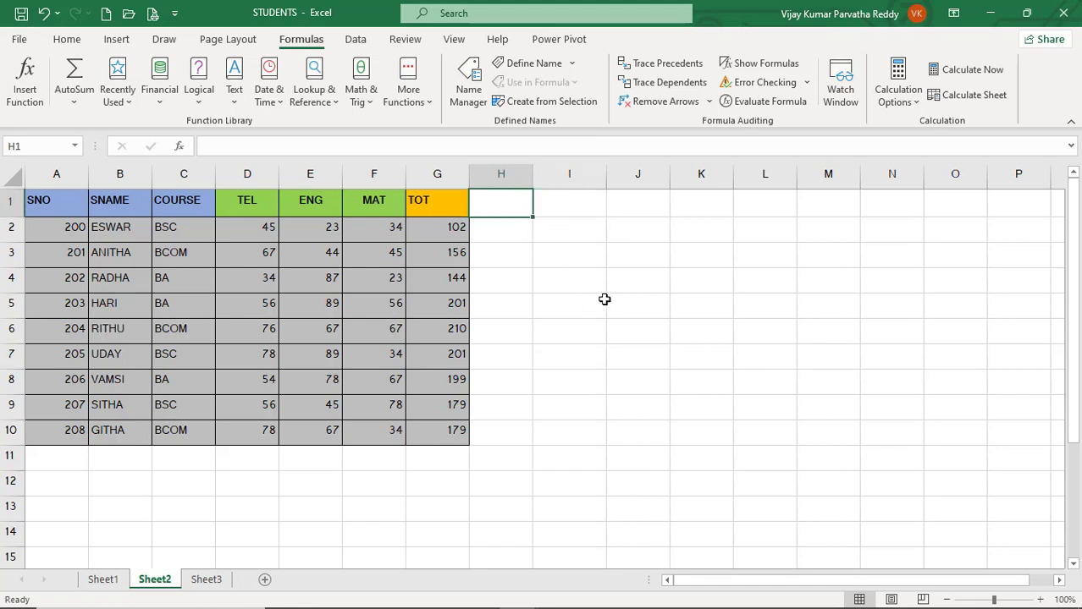
text(s)
key(Escape)
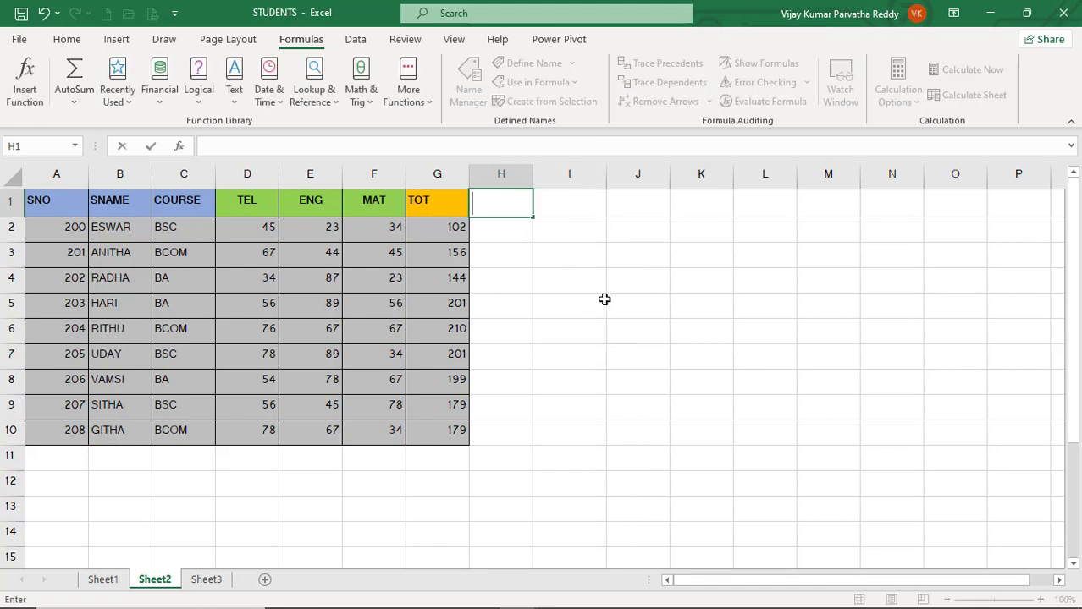
text(stat)
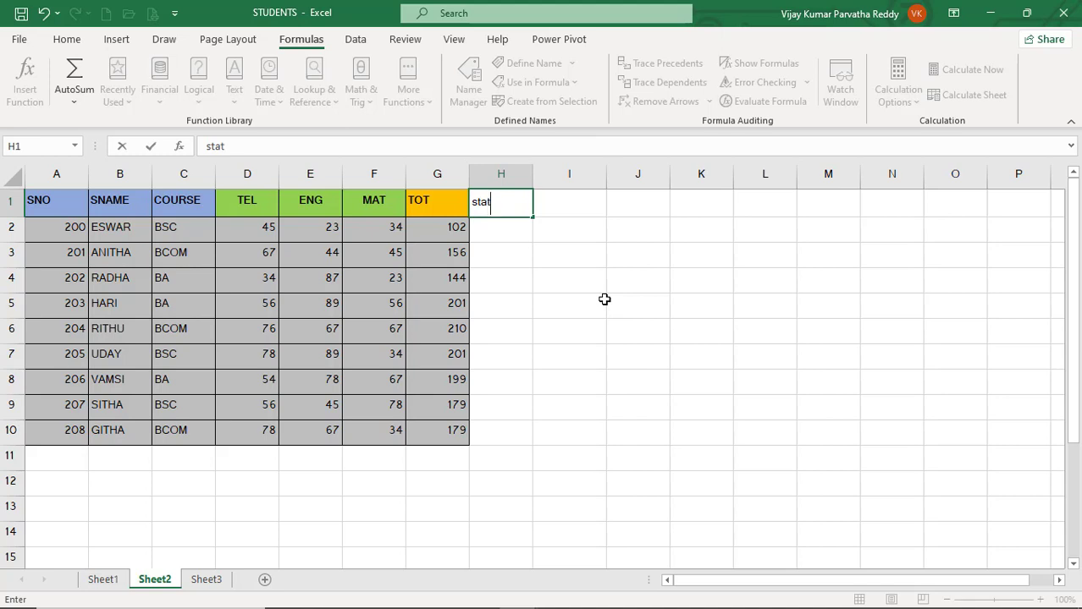
text(ing date)
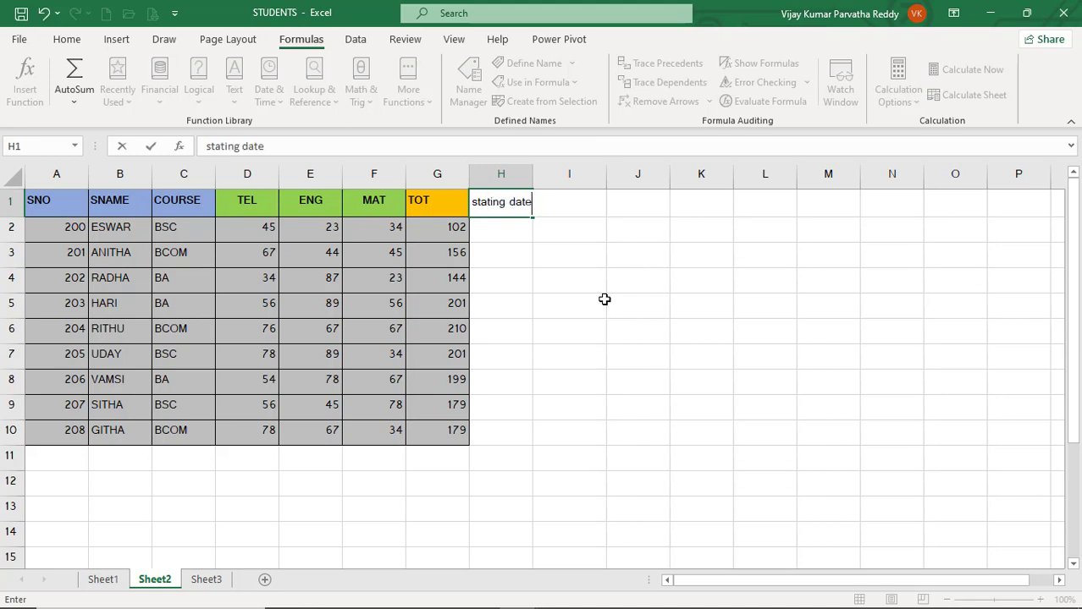
key(Tab)
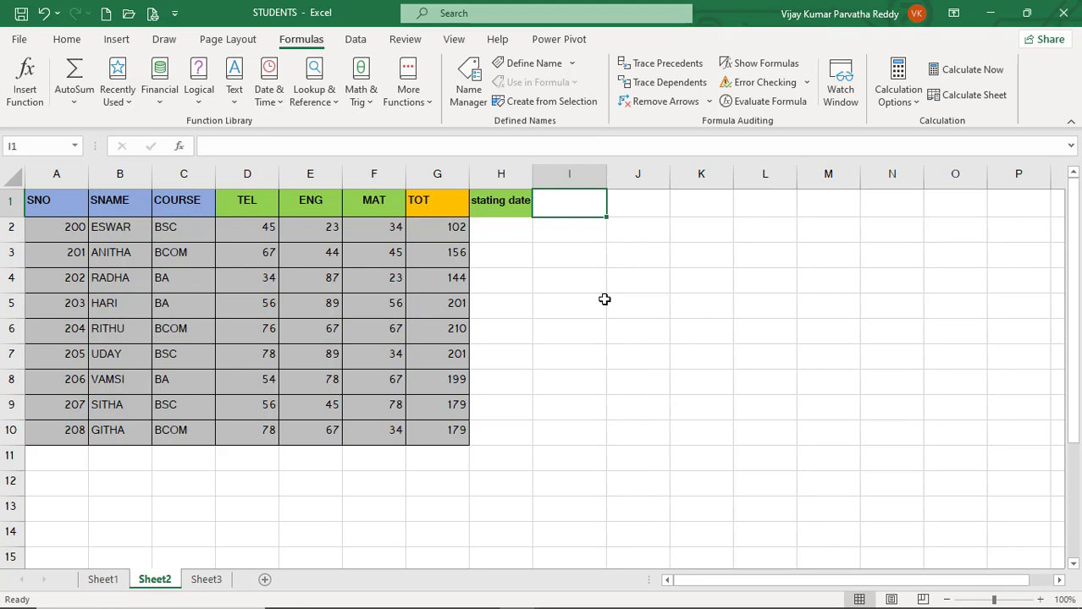
text(end)
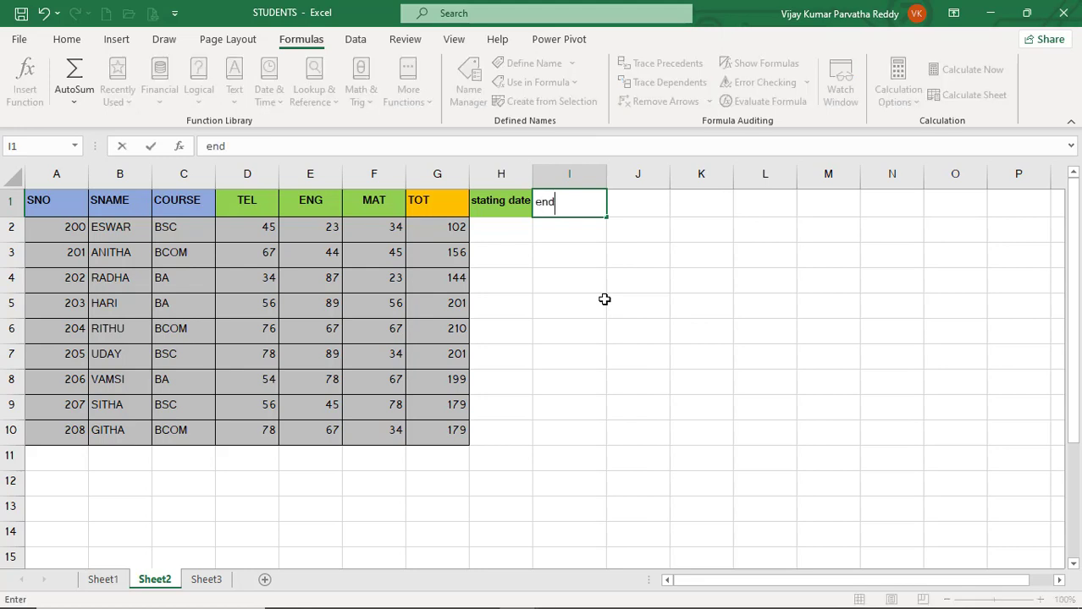
text(ing date)
key(Tab)
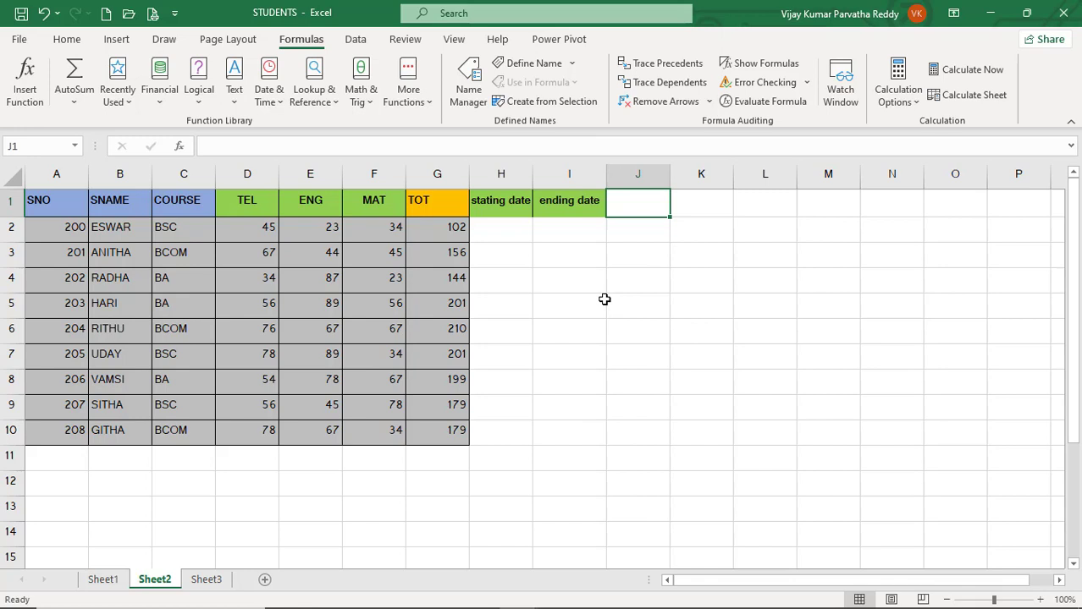
- Enter the column header "num days" in cell J1
text(no)
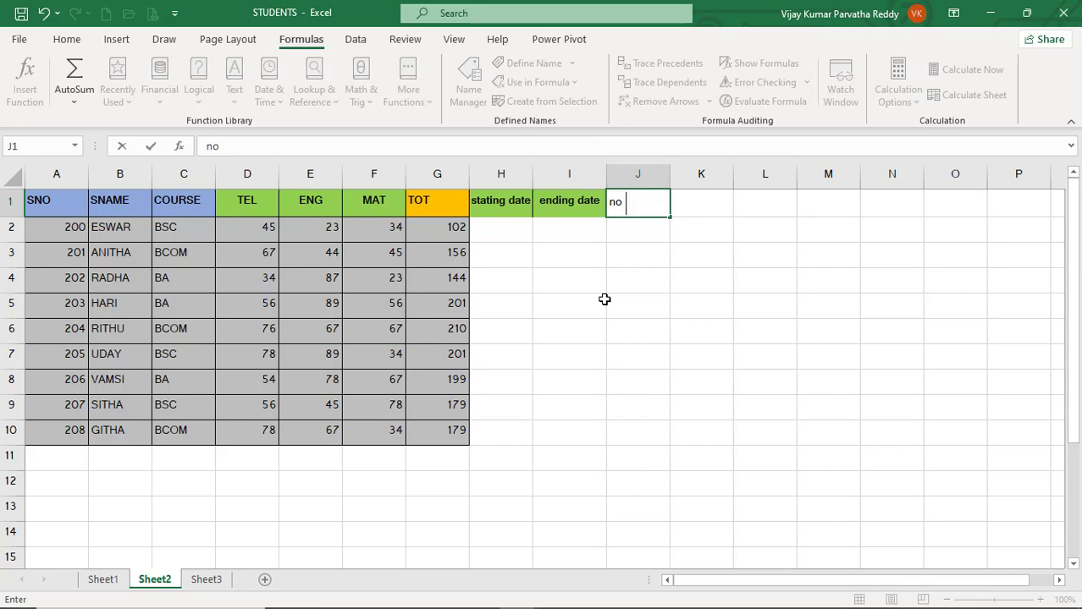
key(BackSpace)
key(BackSpace)
text(um days)
key(Return)
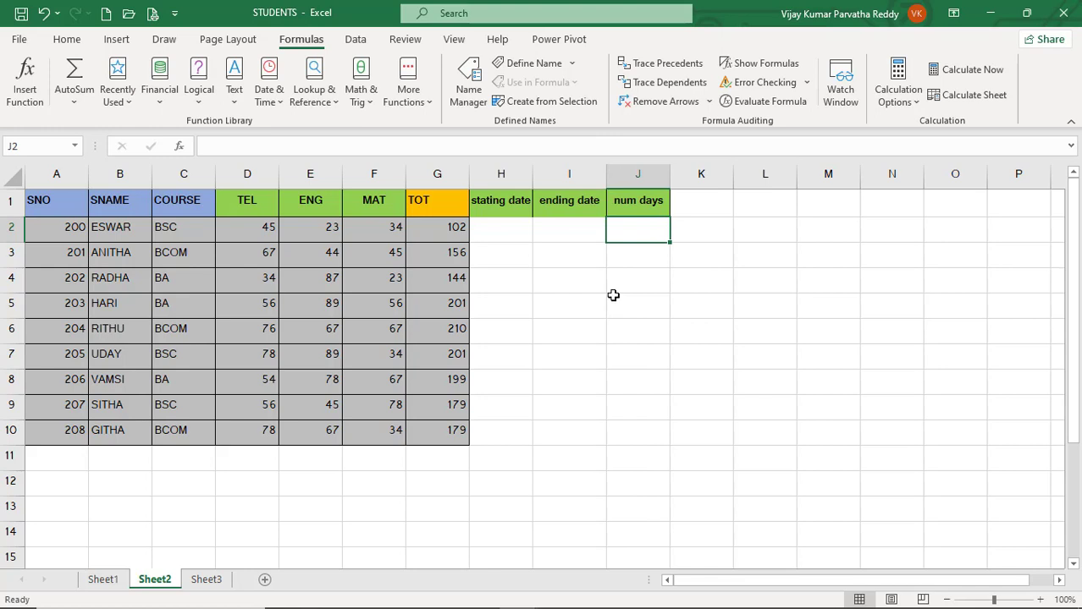
- Enter the date 12-05-2023 with surrounding double quotes in H2 and widen column H to fit it
click(484, 234)
click(565, 235)
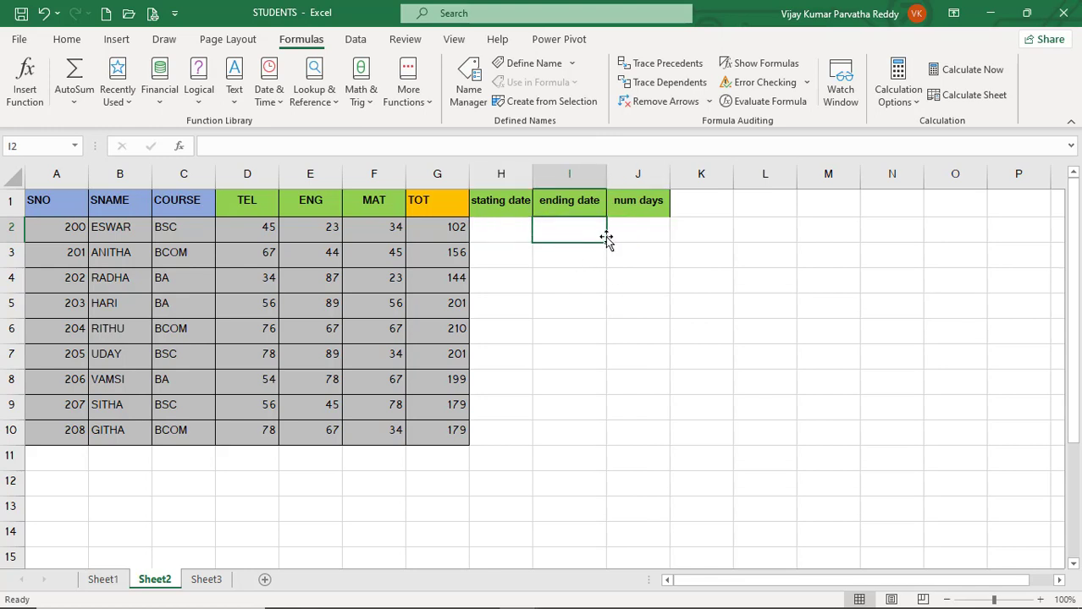
click(634, 234)
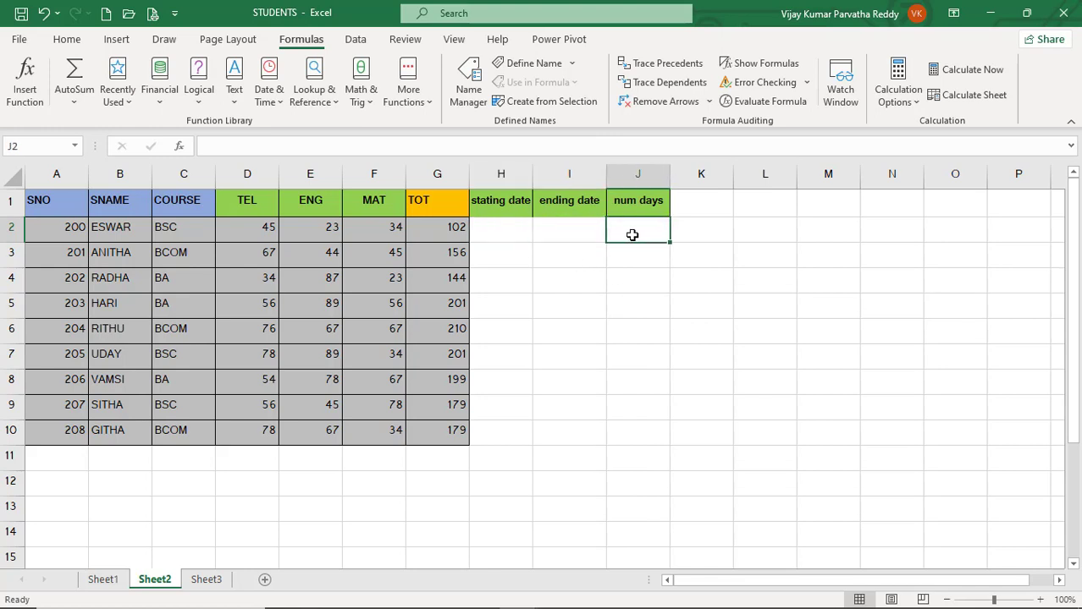
click(505, 241)
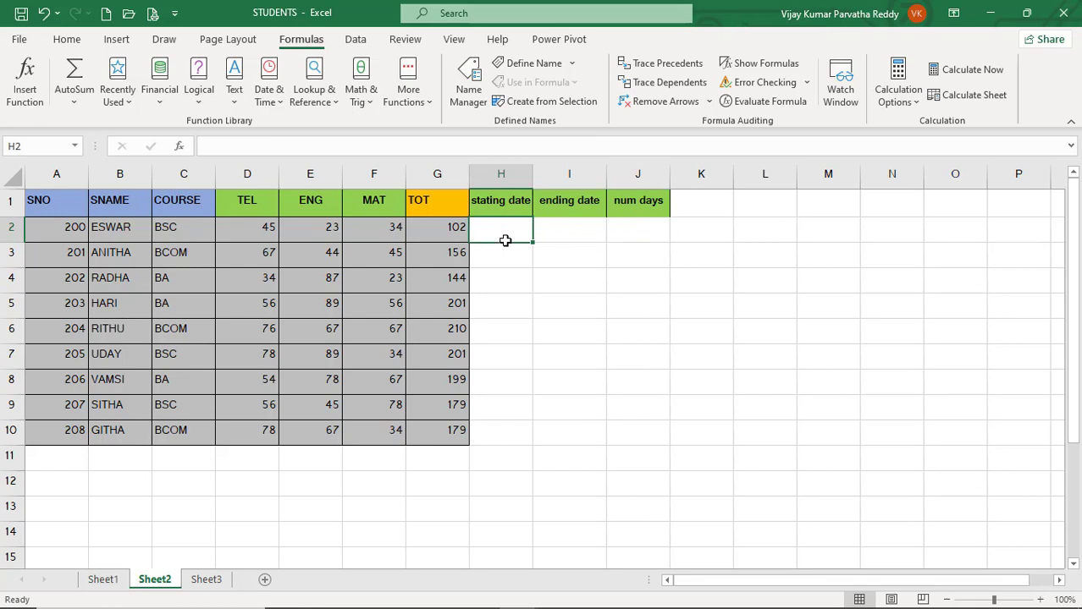
text(")
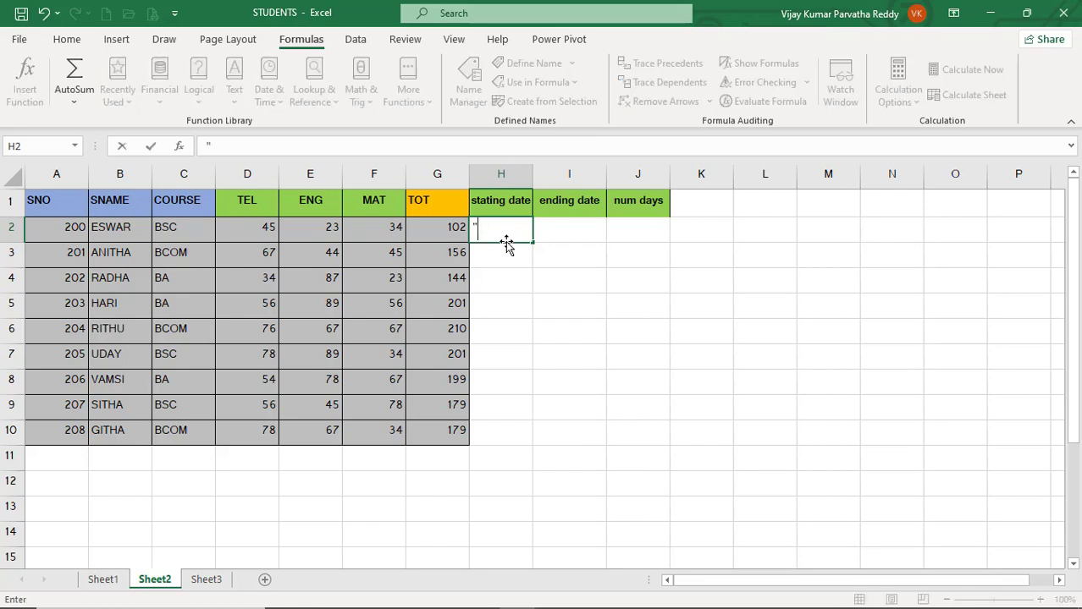
text(12-)
text(05-20)
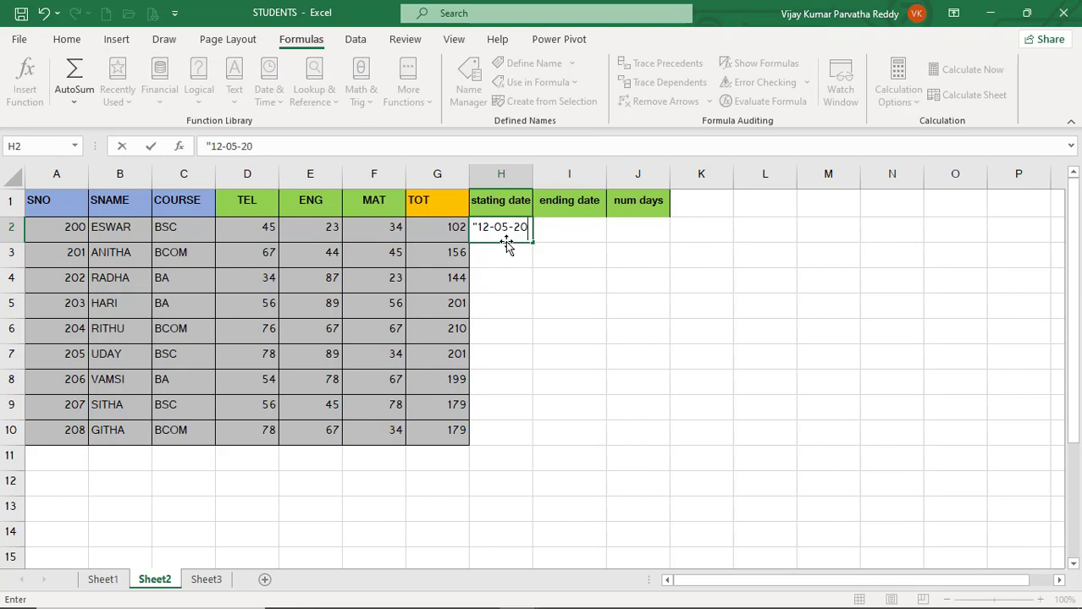
text(23")
key(Return)
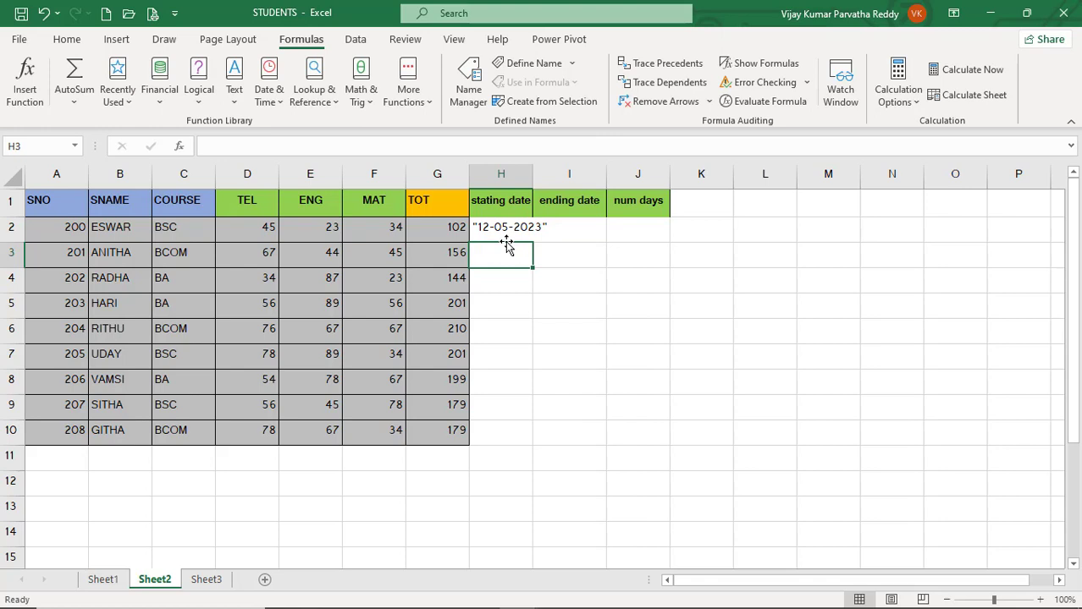
drag(532, 172, 552, 172)
click(585, 228)
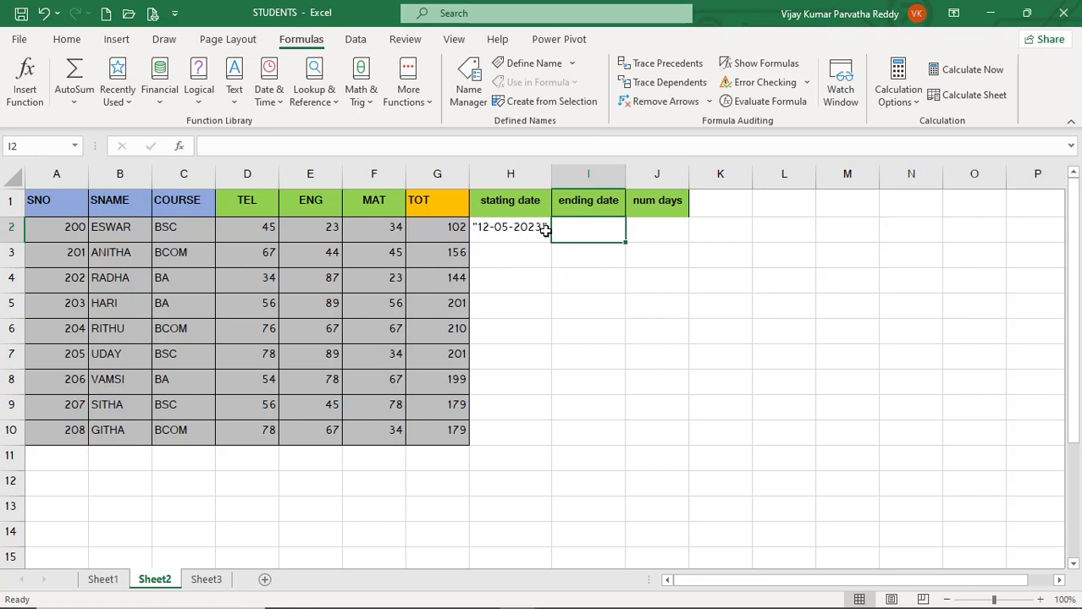
text(")
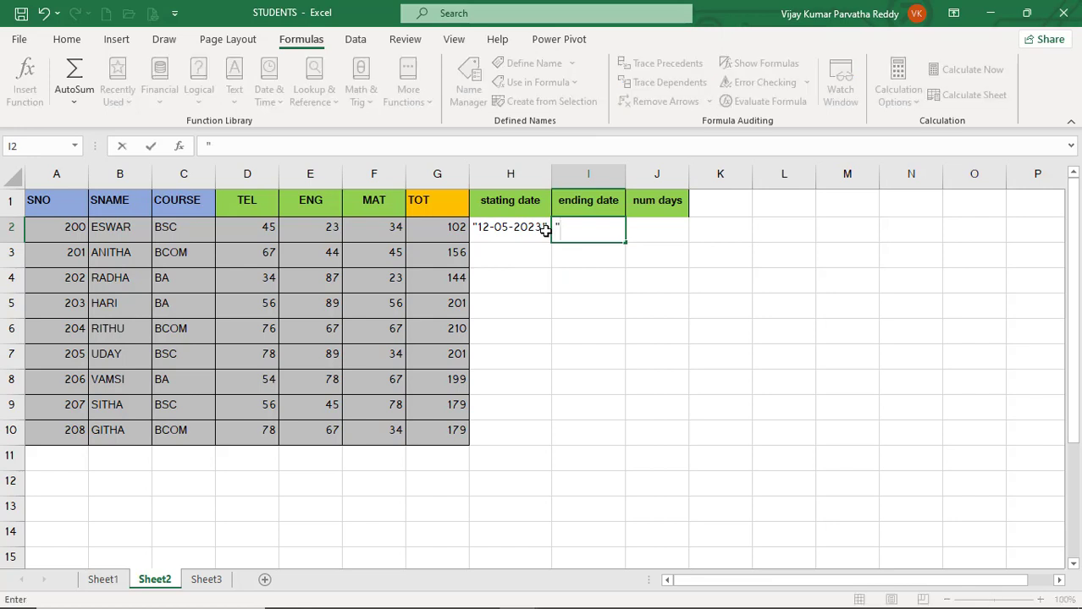
key(Escape)
- Remove both quotation marks from the starting date in H2, leaving 12-05-2023
click(500, 230)
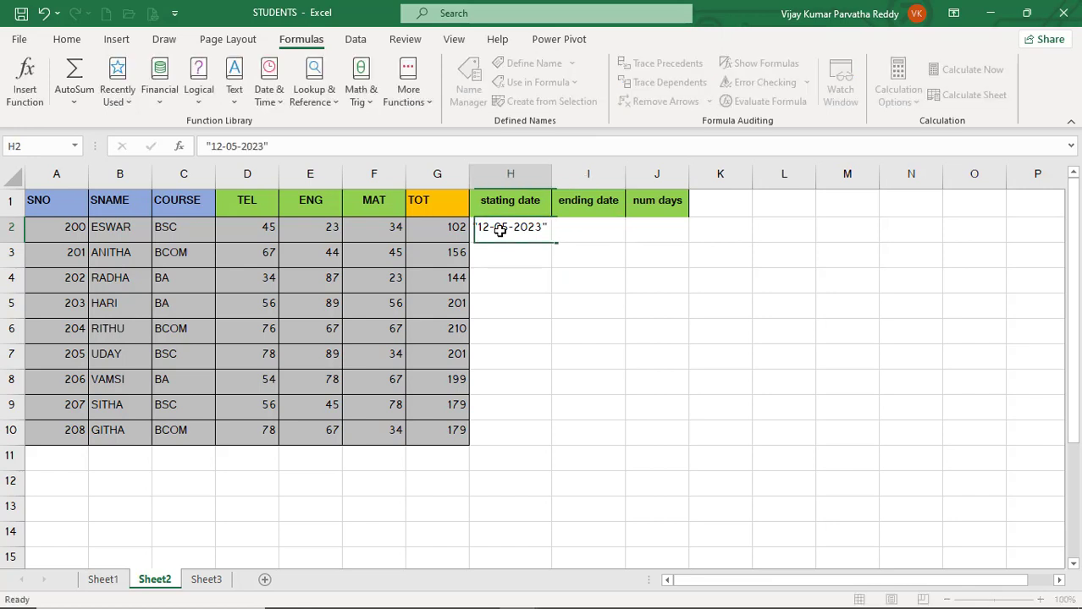
click(212, 146)
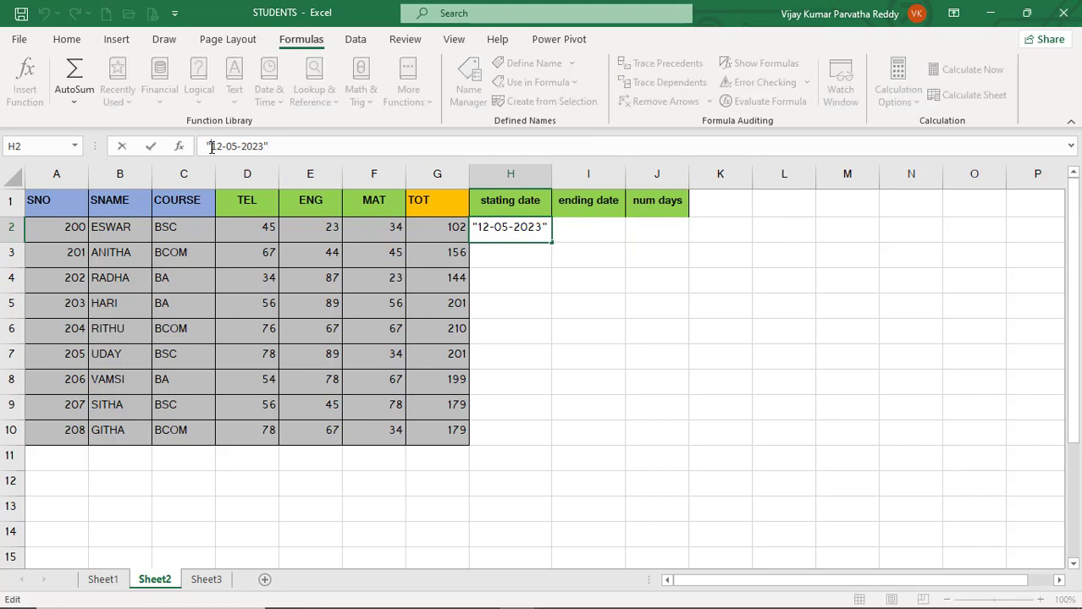
key(BackSpace)
click(272, 145)
key(BackSpace)
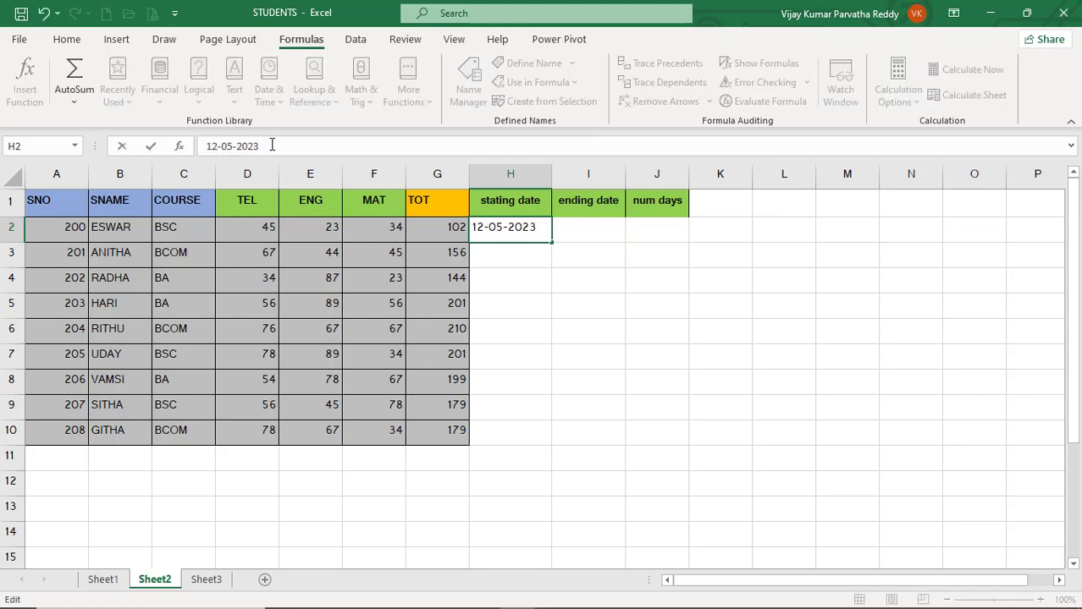
key(Return)
- Enter the ending date 25-06-2024 in cell I2
click(580, 231)
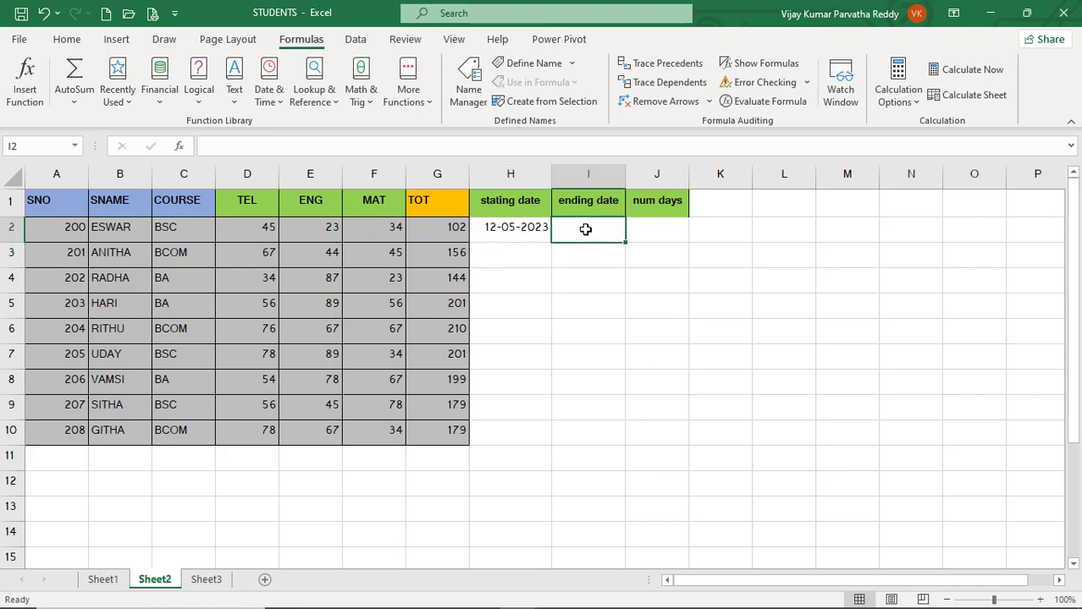
text(25-)
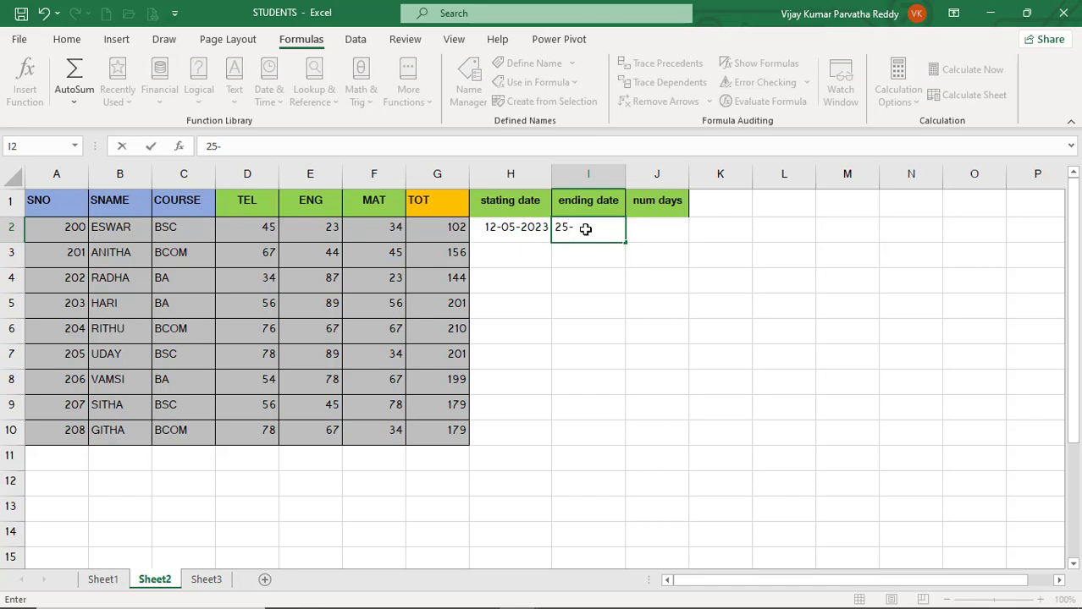
text(06-2024)
key(Return)
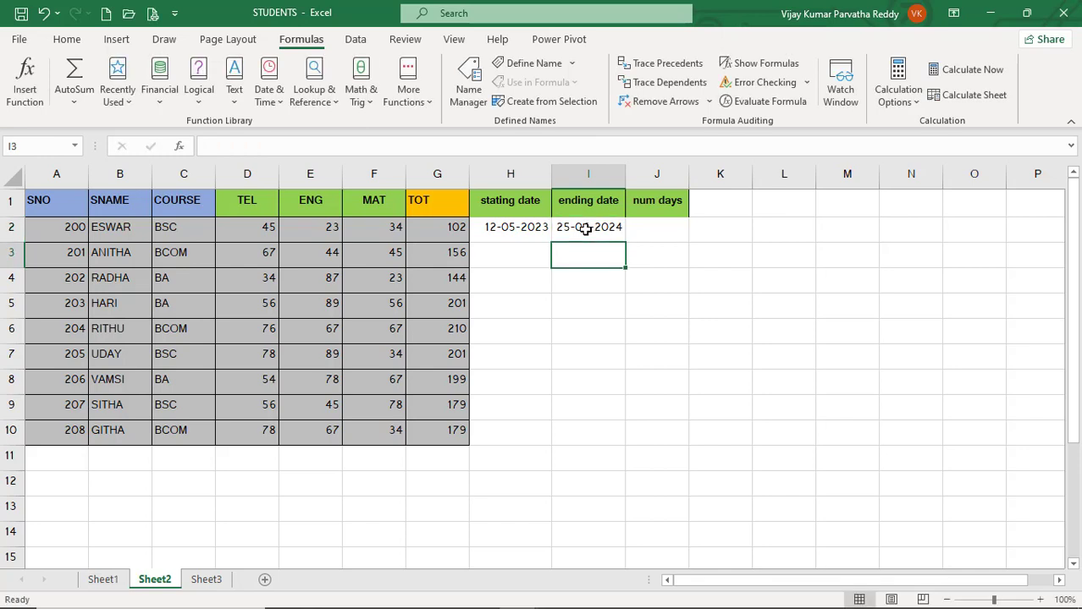
- Insert a DAYS function in J2 with I2 as the end date and H2 as the start date
click(659, 223)
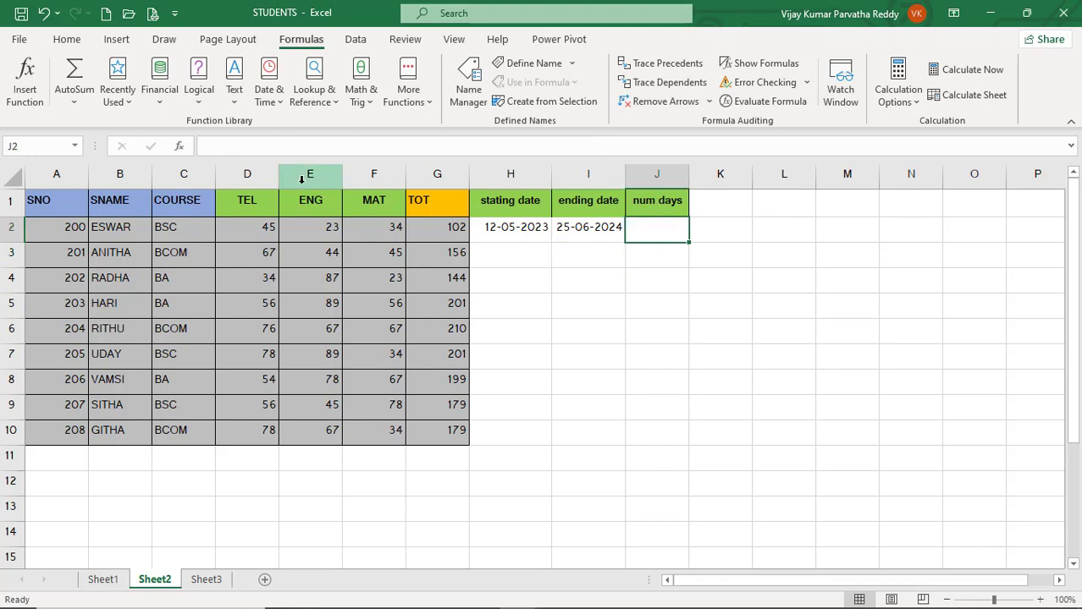
click(280, 101)
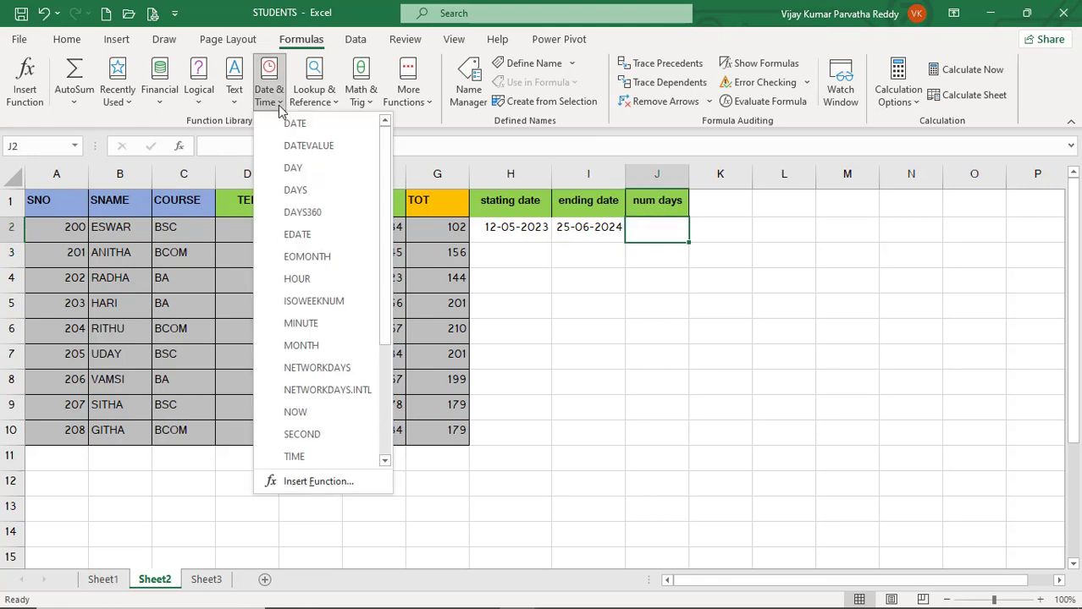
click(309, 191)
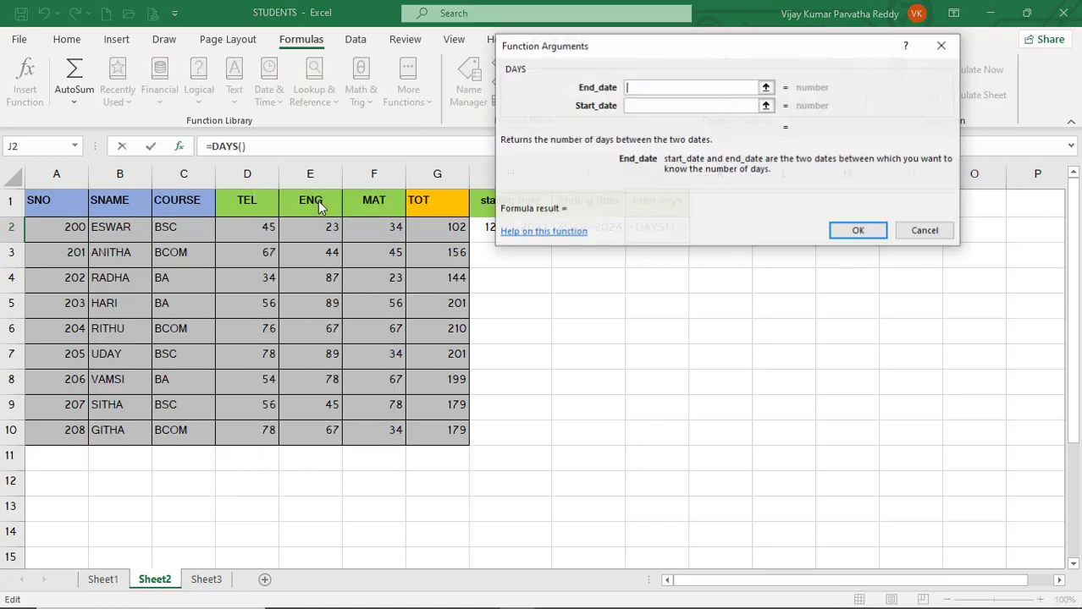
drag(604, 53, 894, 117)
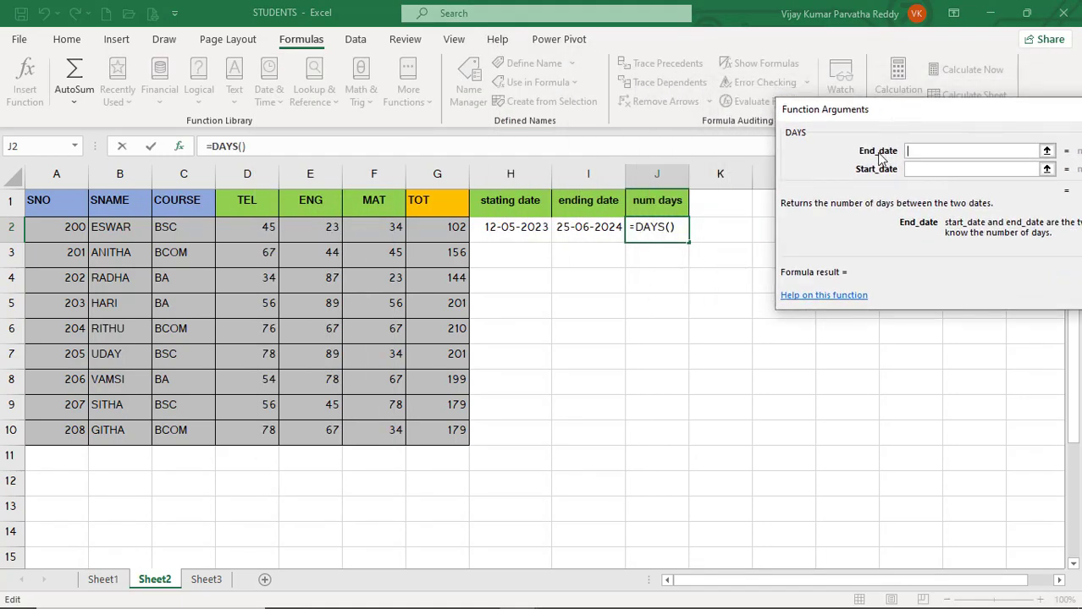
click(582, 235)
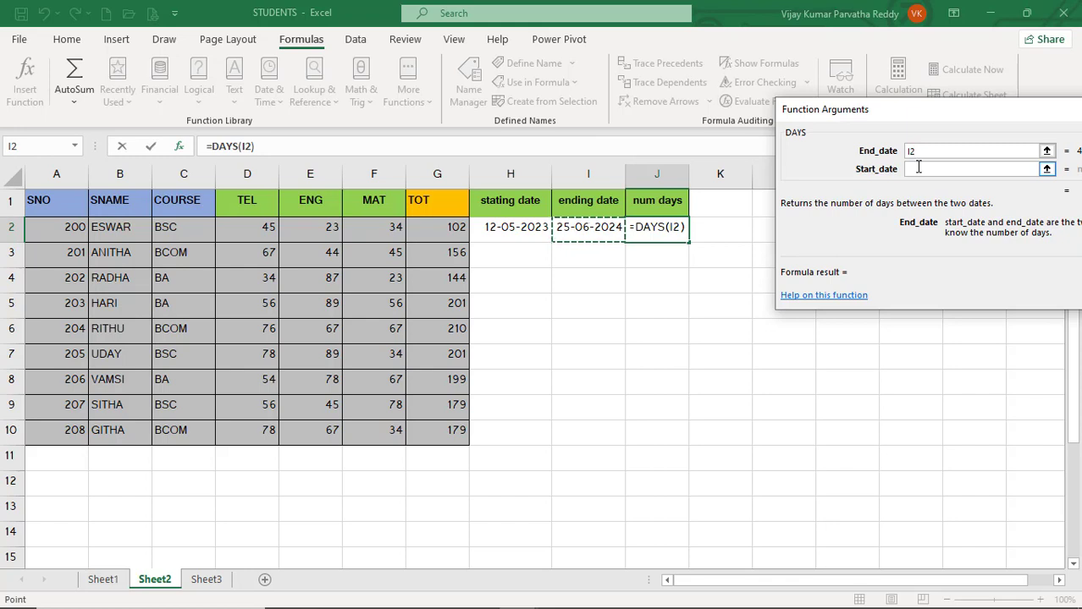
drag(931, 110, 852, 107)
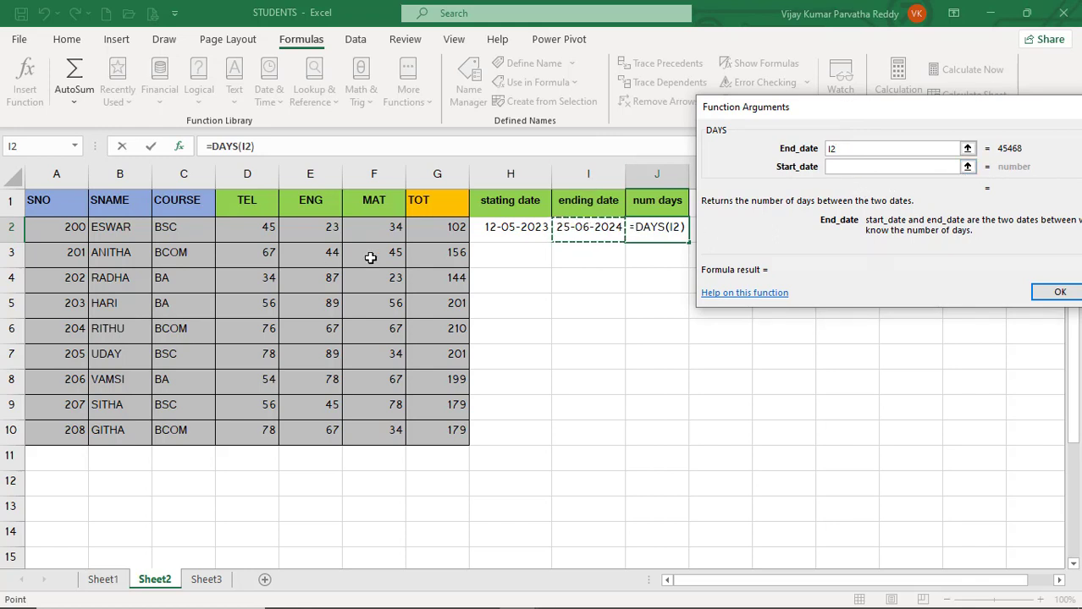
click(862, 167)
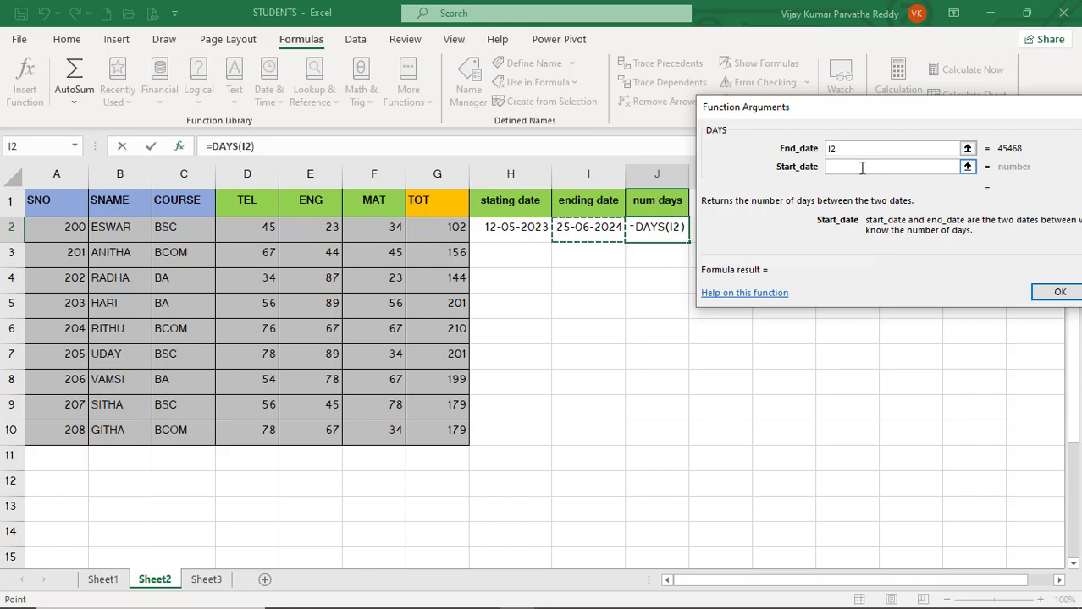
click(536, 235)
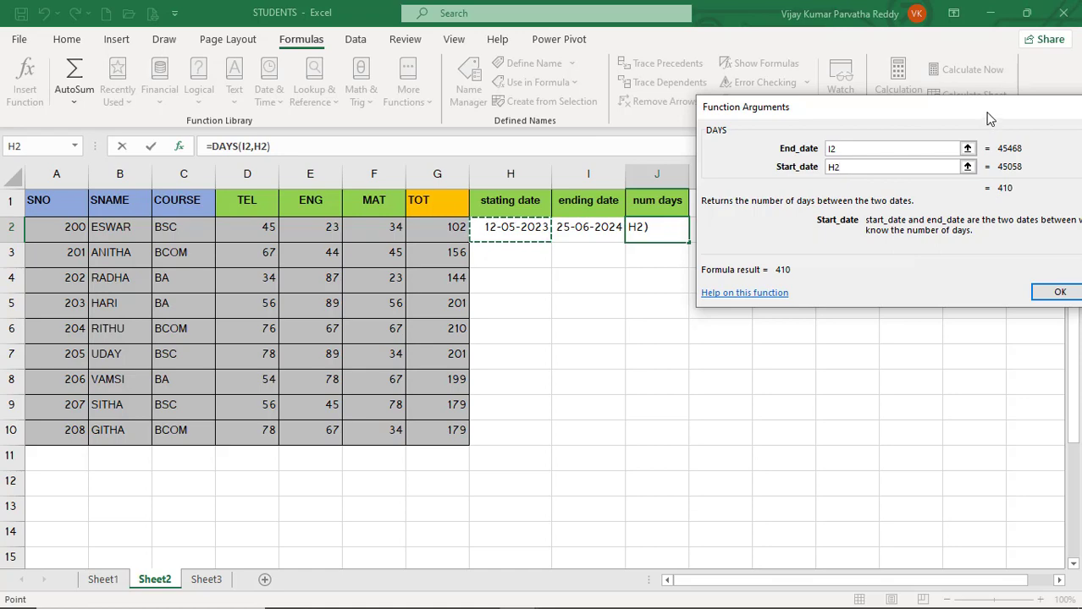
drag(990, 118, 801, 302)
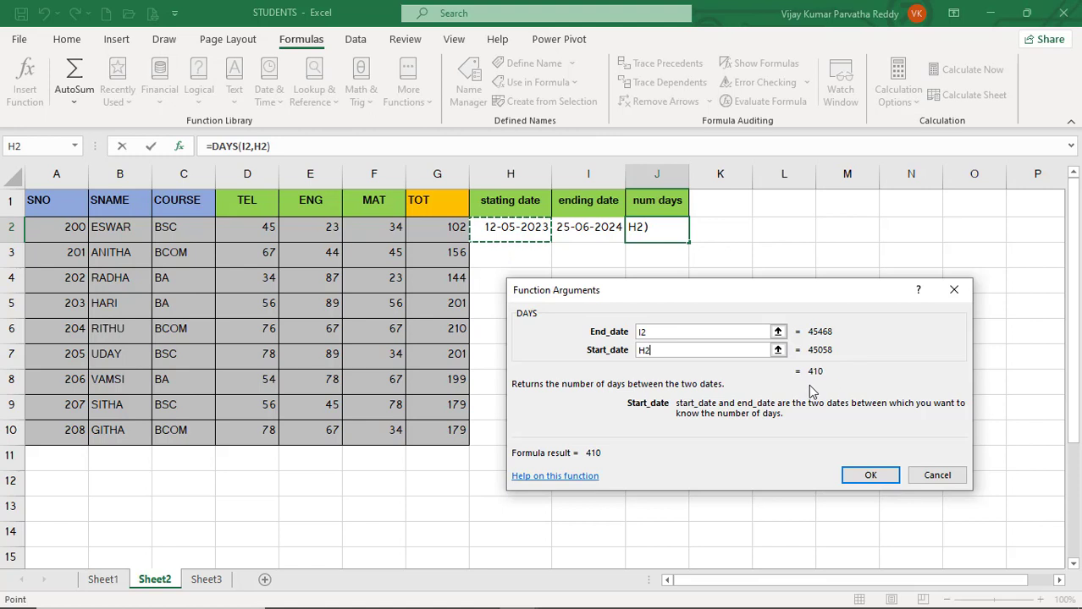
click(869, 475)
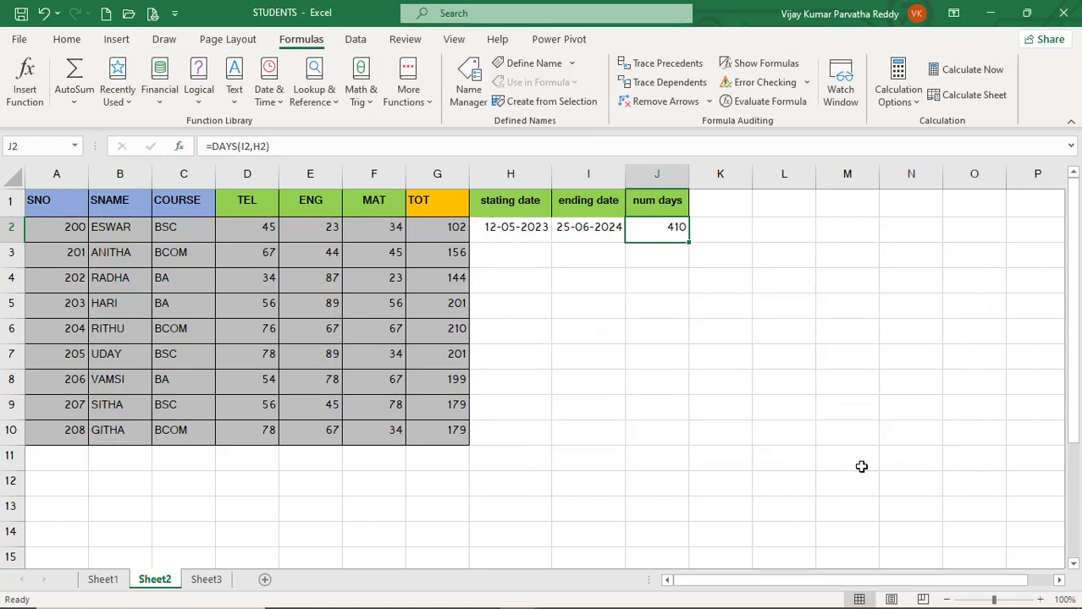
click(677, 265)
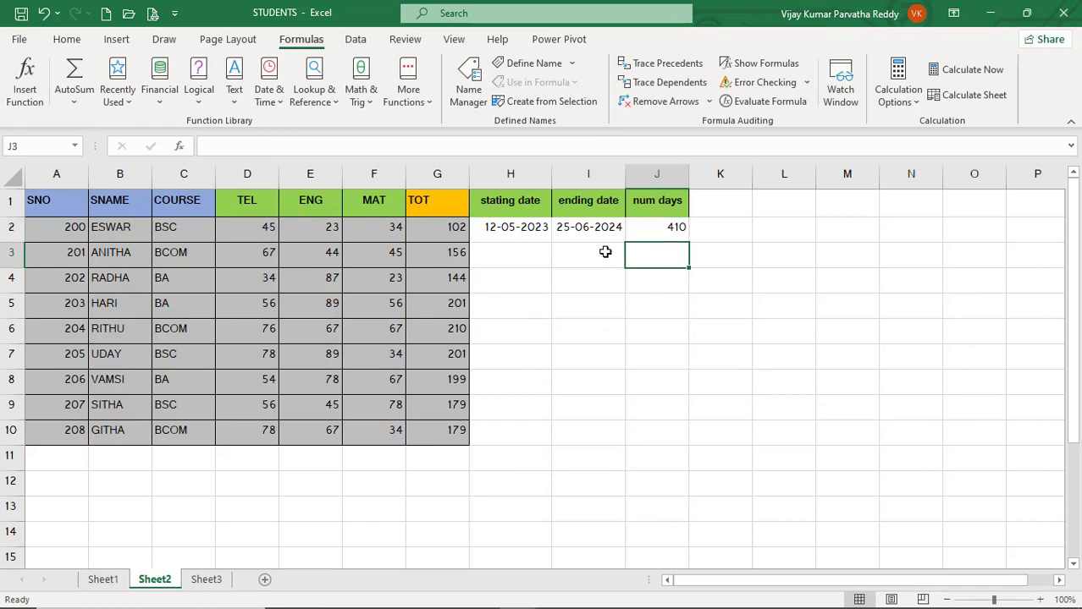
click(522, 260)
click(569, 258)
click(572, 296)
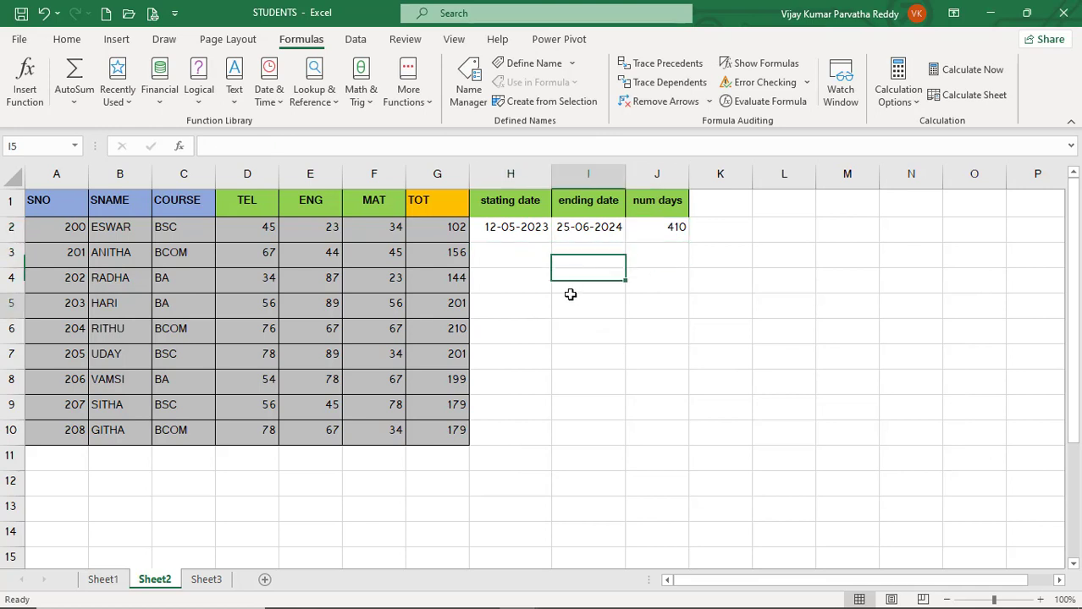
- Insert a DAYS360 function in J3 with H2 as the start date and I2 as the end date
click(683, 233)
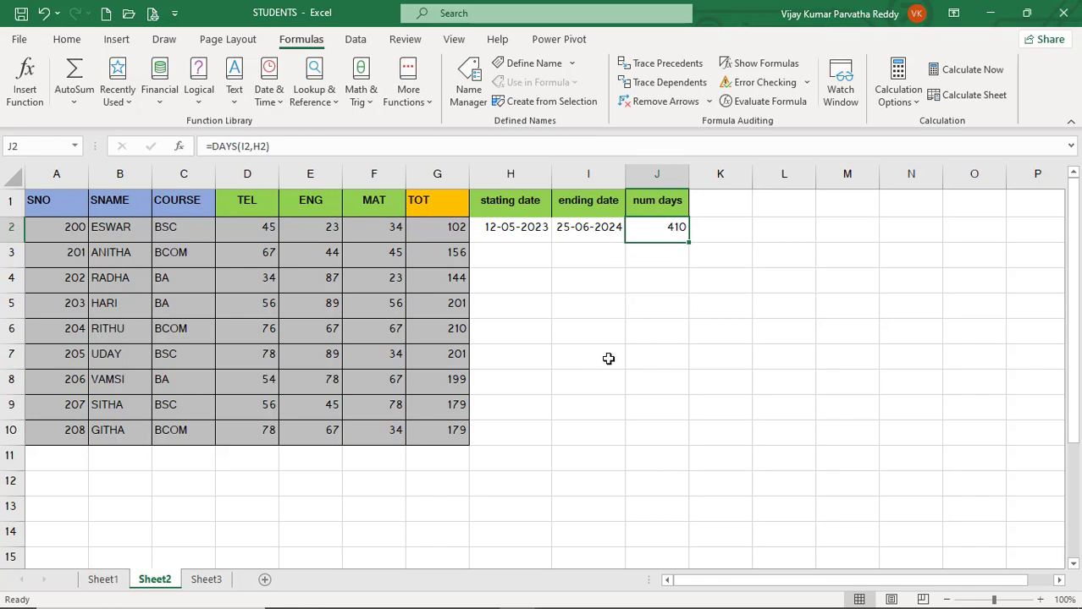
click(659, 257)
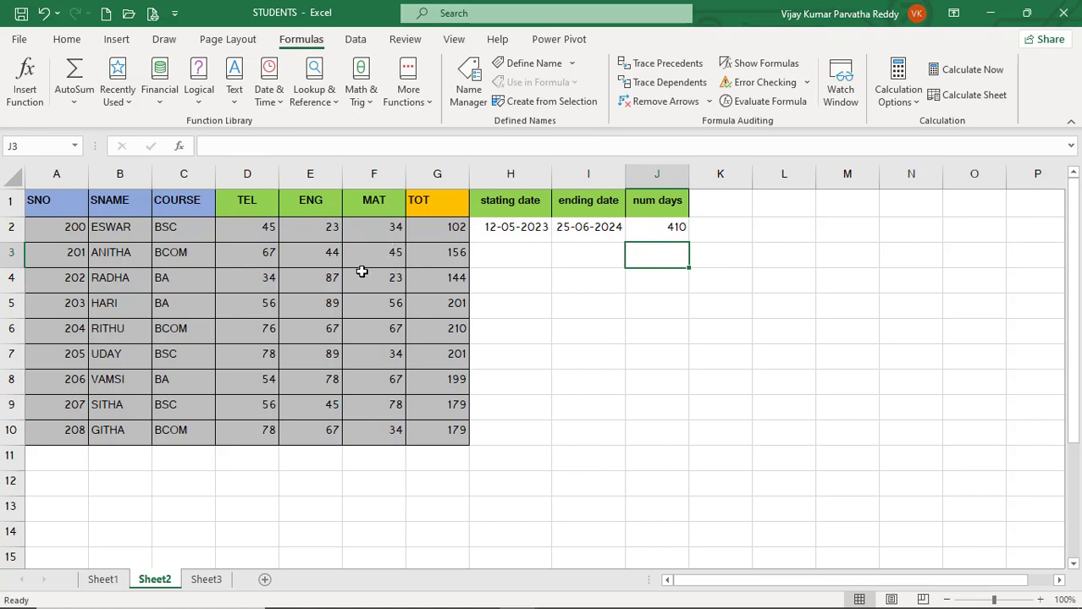
click(277, 105)
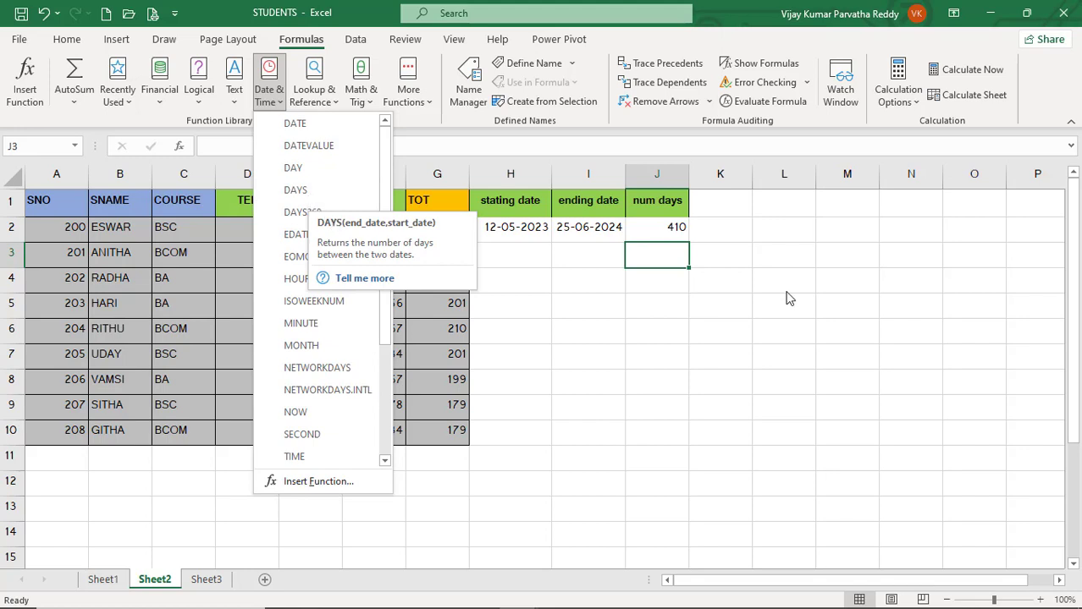
click(660, 259)
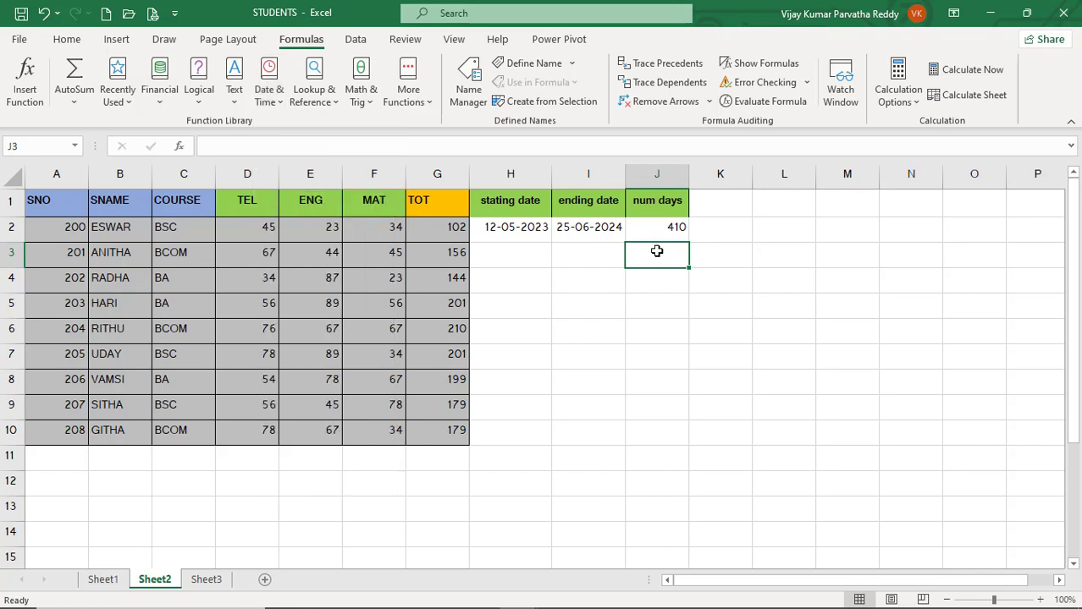
click(272, 95)
click(320, 210)
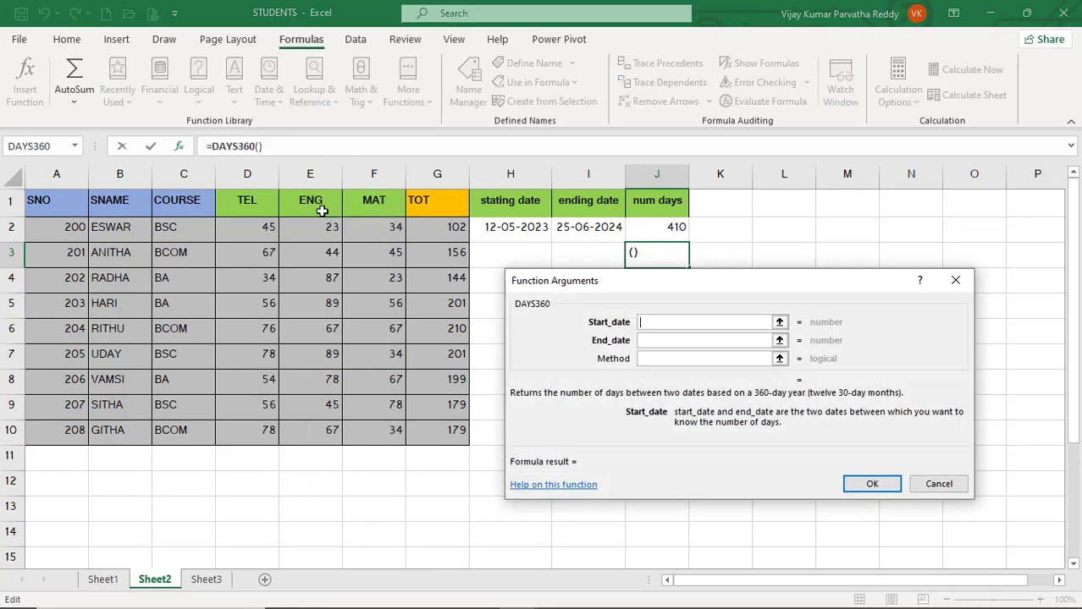
drag(633, 281, 680, 296)
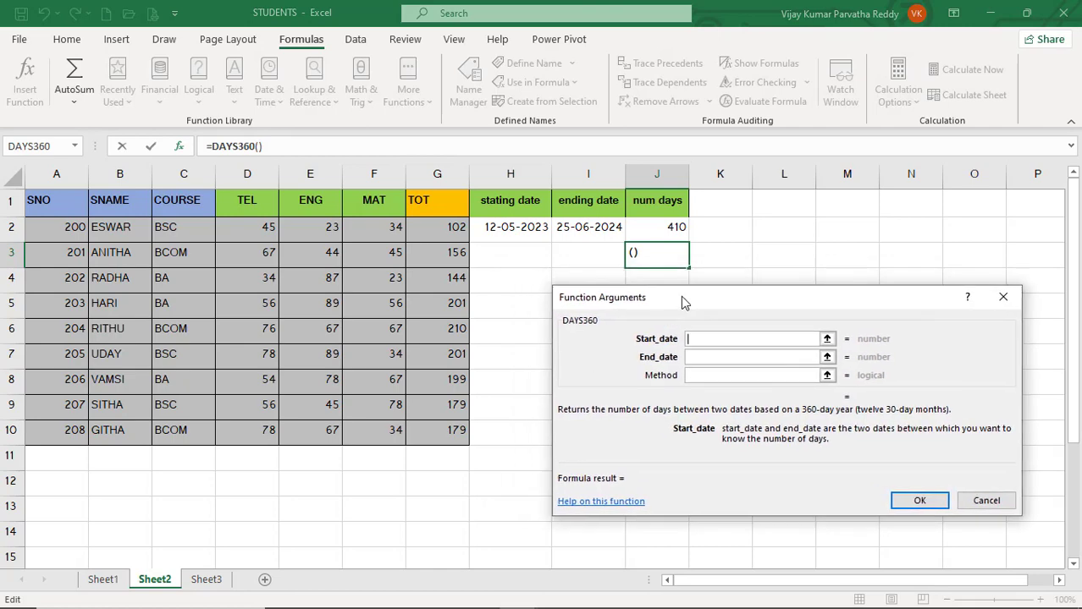
click(515, 232)
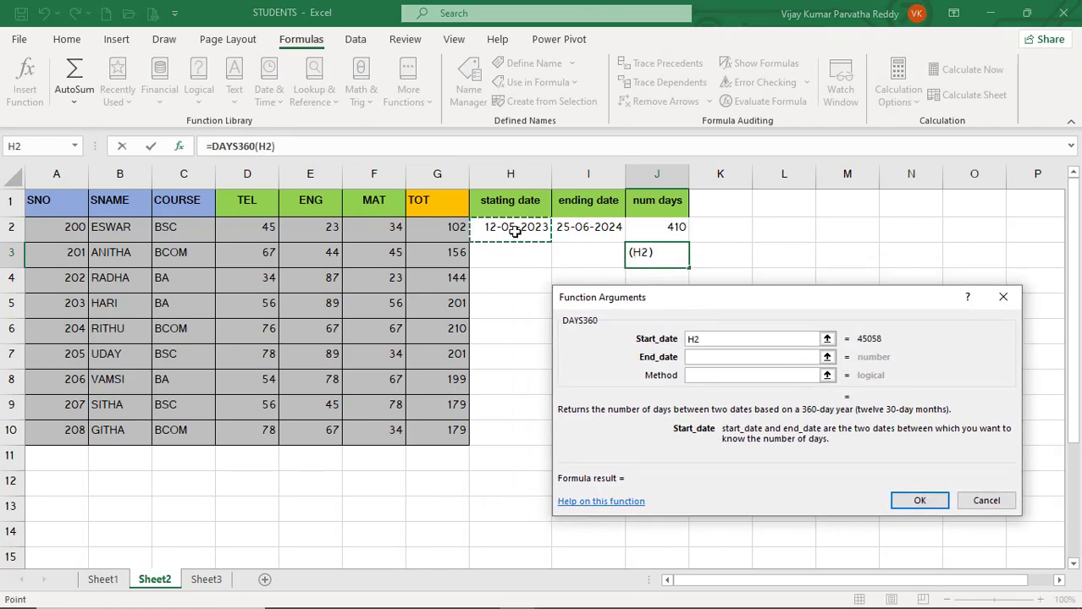
click(722, 356)
click(576, 230)
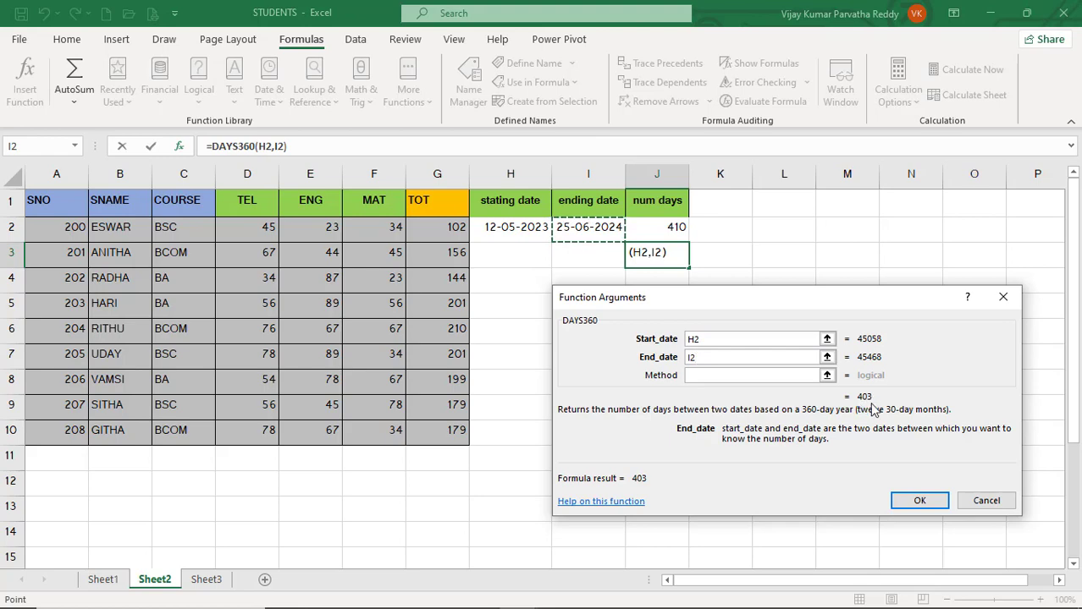
click(917, 503)
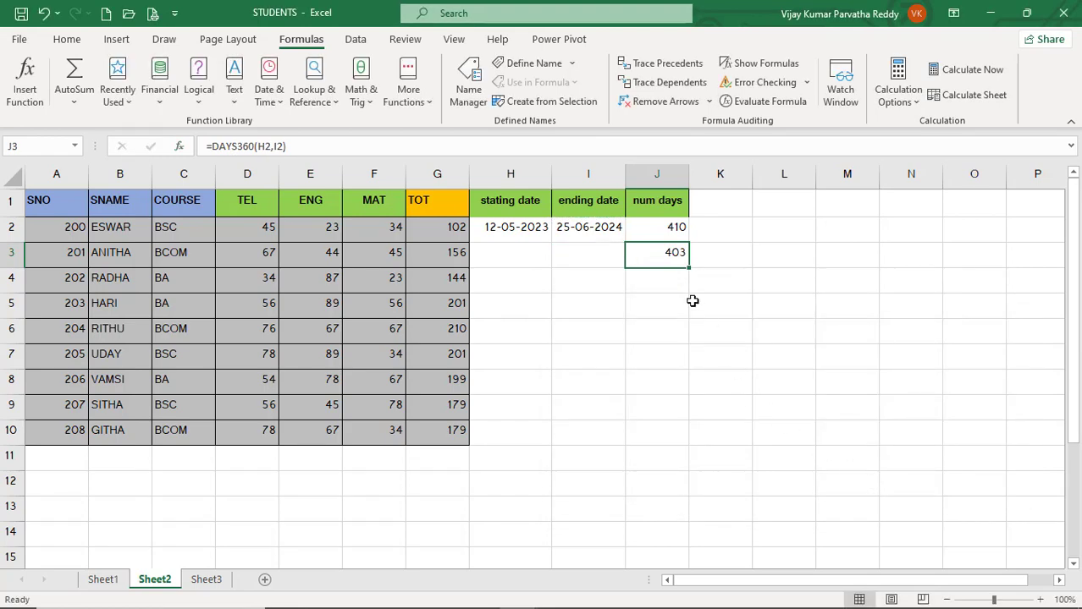
click(674, 230)
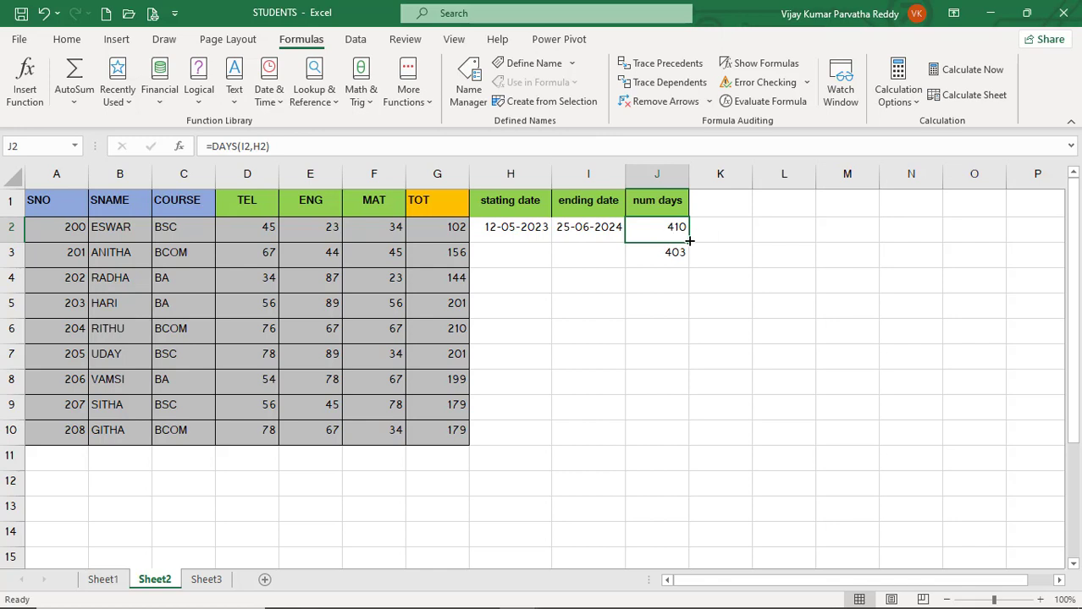
click(683, 261)
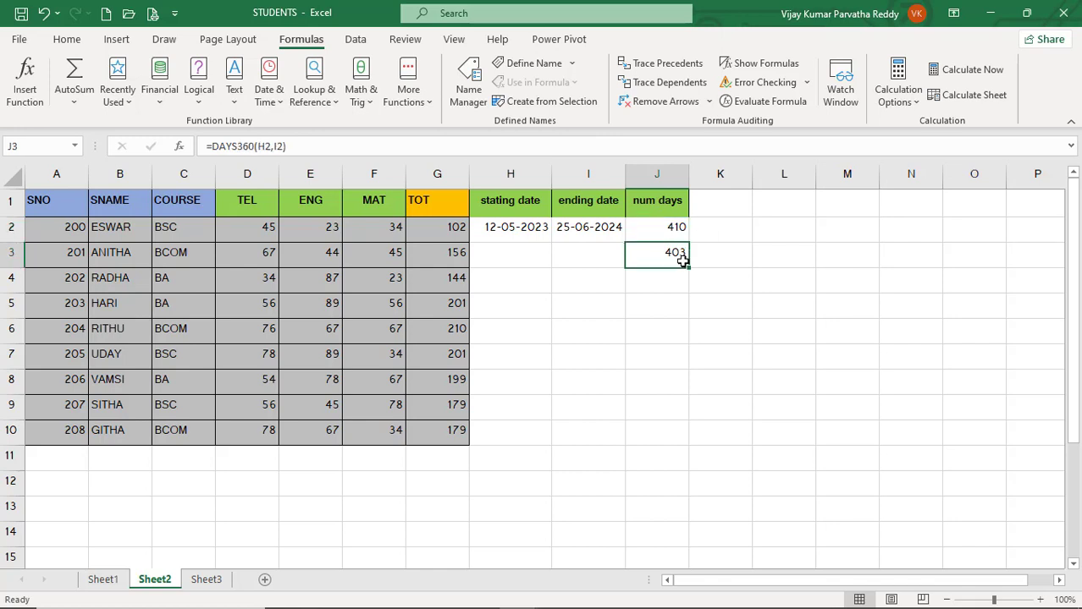
click(673, 227)
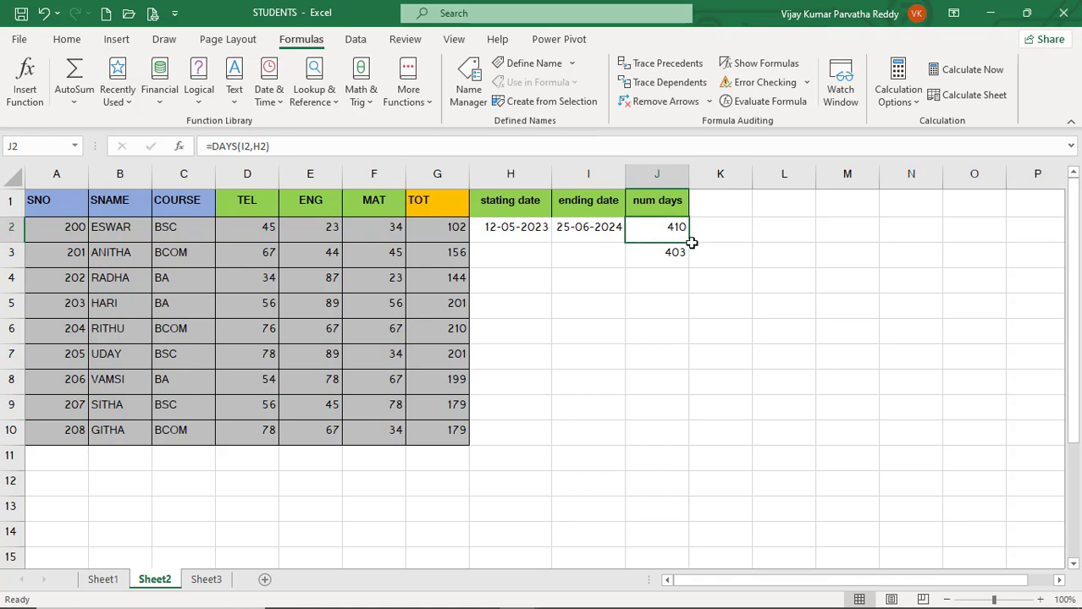
click(682, 252)
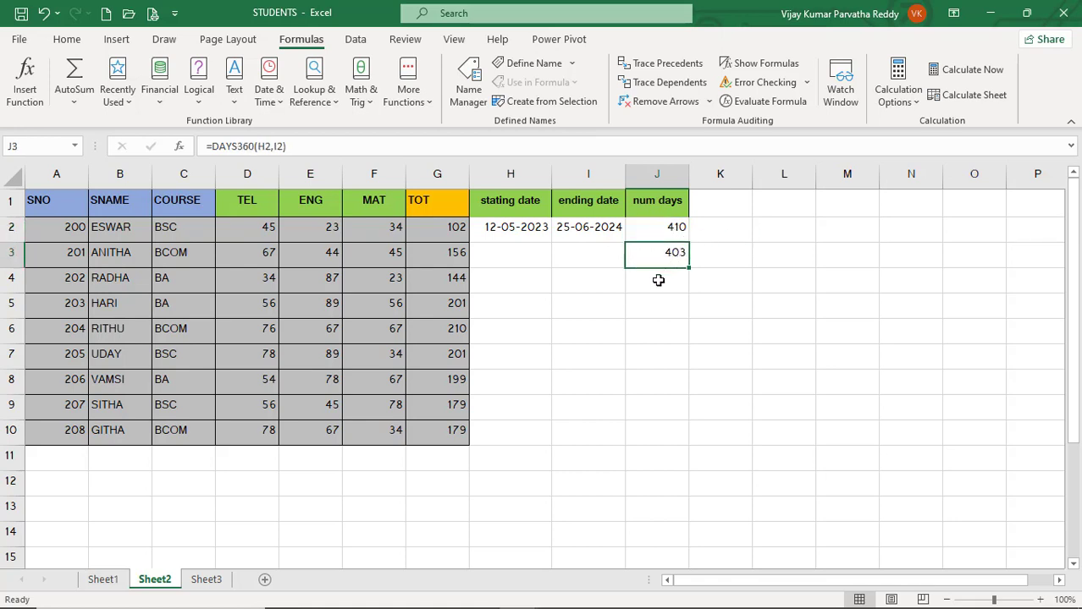
- Insert an EDATE function in J4 with H2 as the start date and 6 as the number of months
click(658, 284)
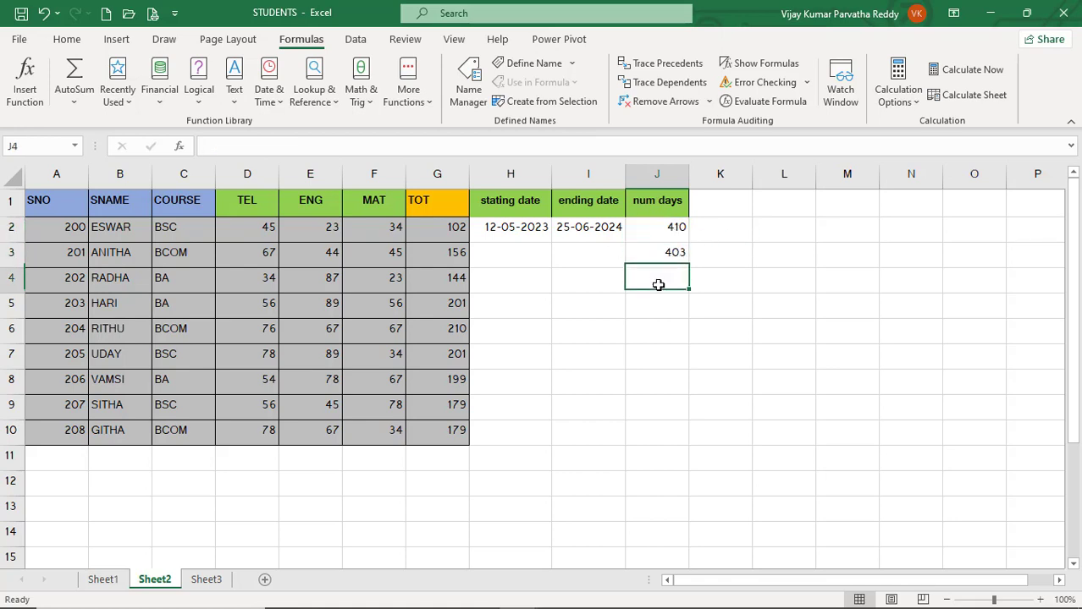
click(270, 95)
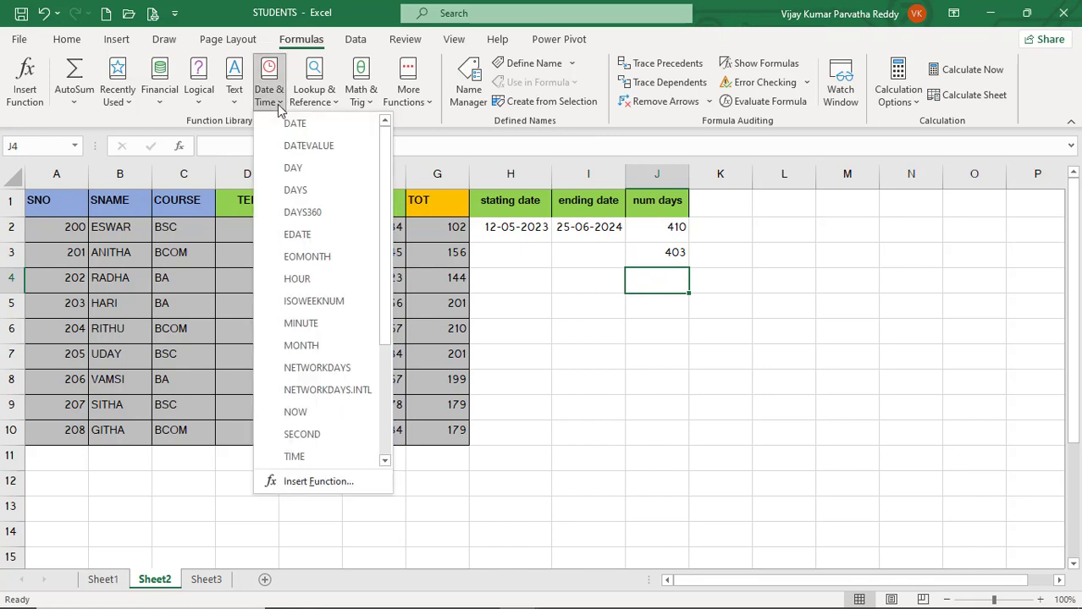
click(326, 240)
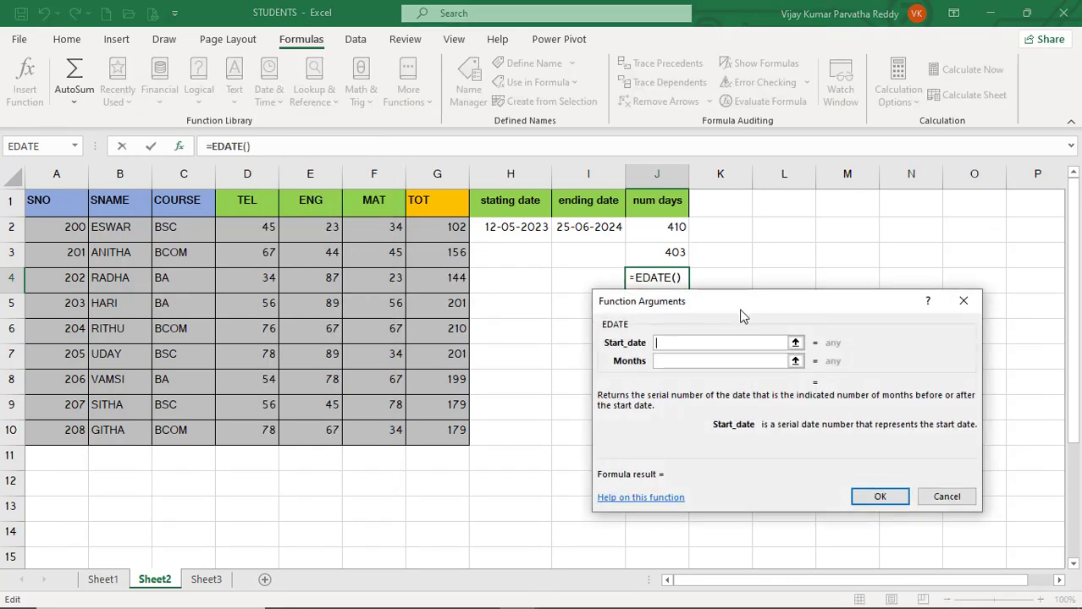
drag(753, 306, 813, 194)
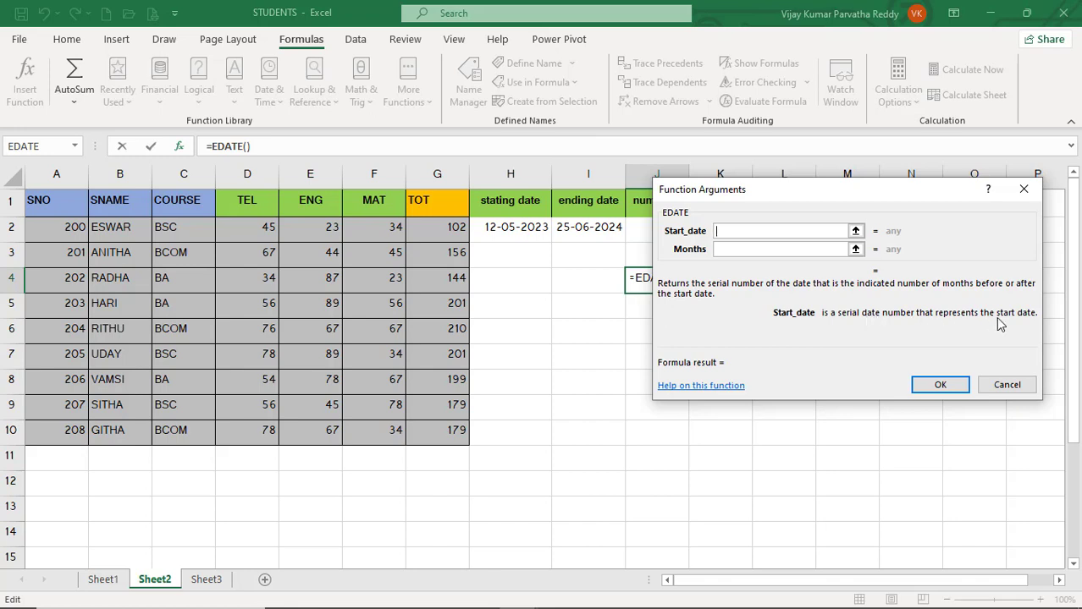
click(518, 227)
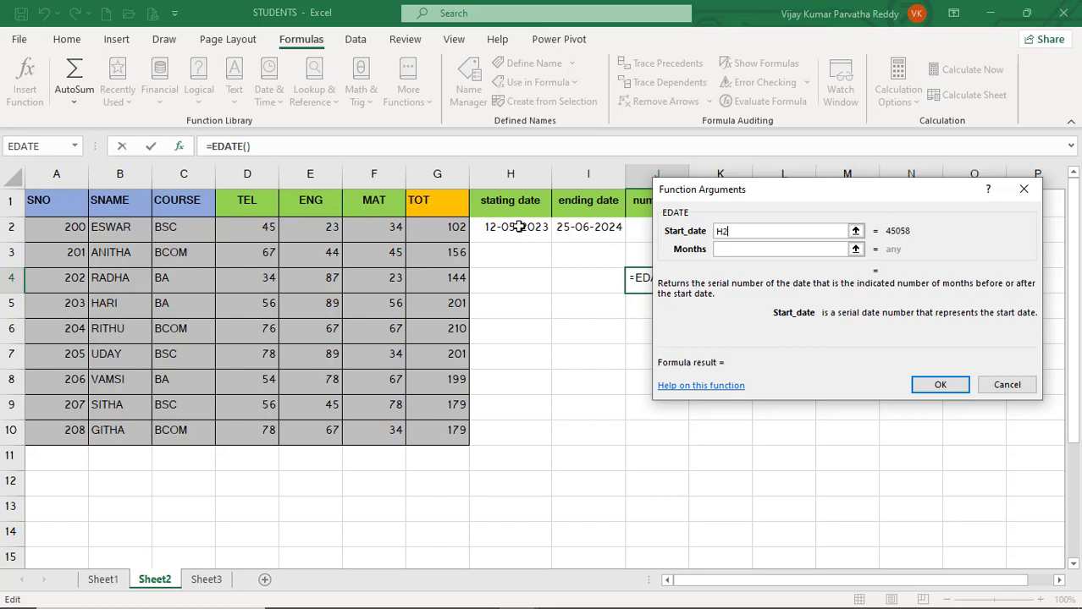
click(758, 249)
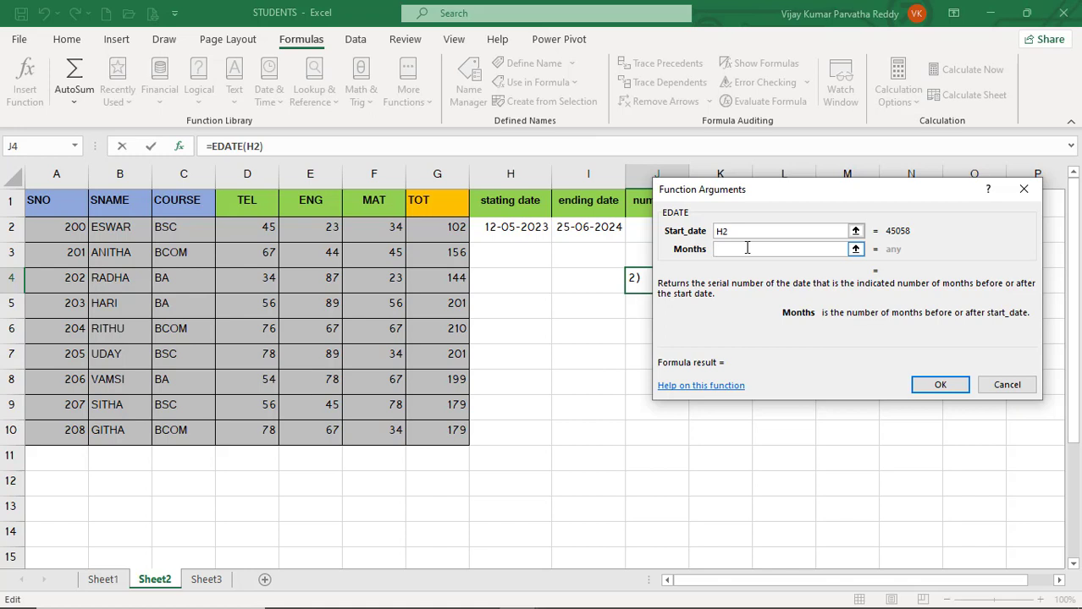
text(6)
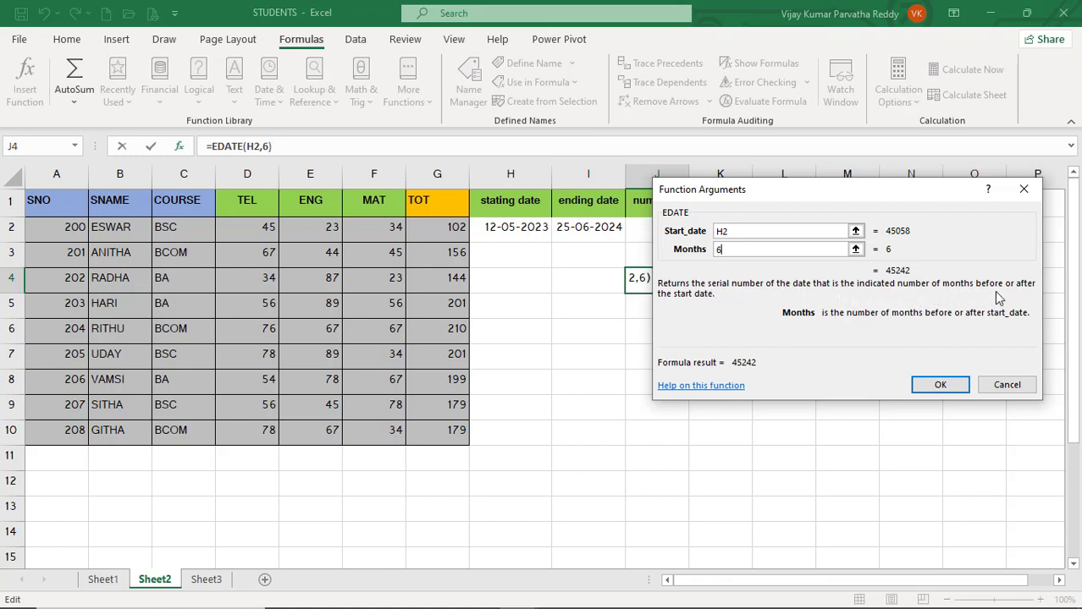
click(940, 385)
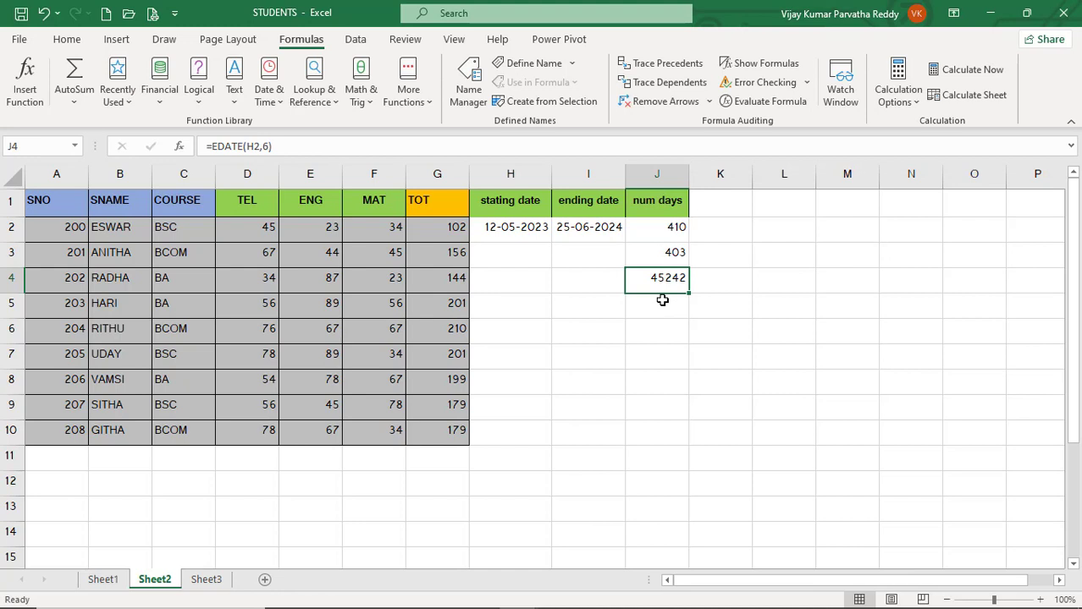
- Check the starting date in H2 and clear the EDATE formula from J4
click(529, 236)
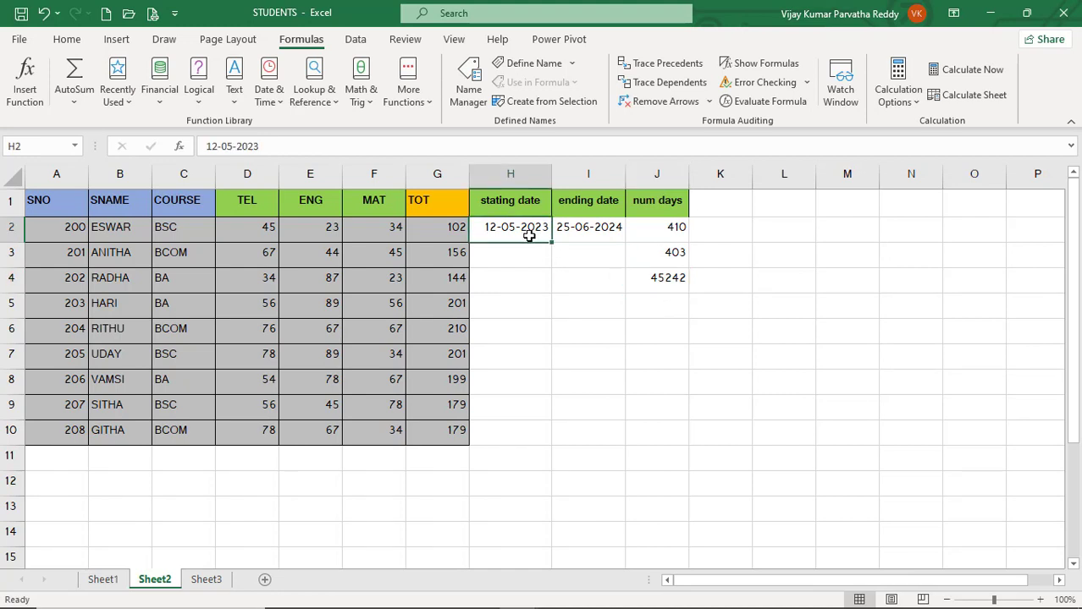
click(668, 281)
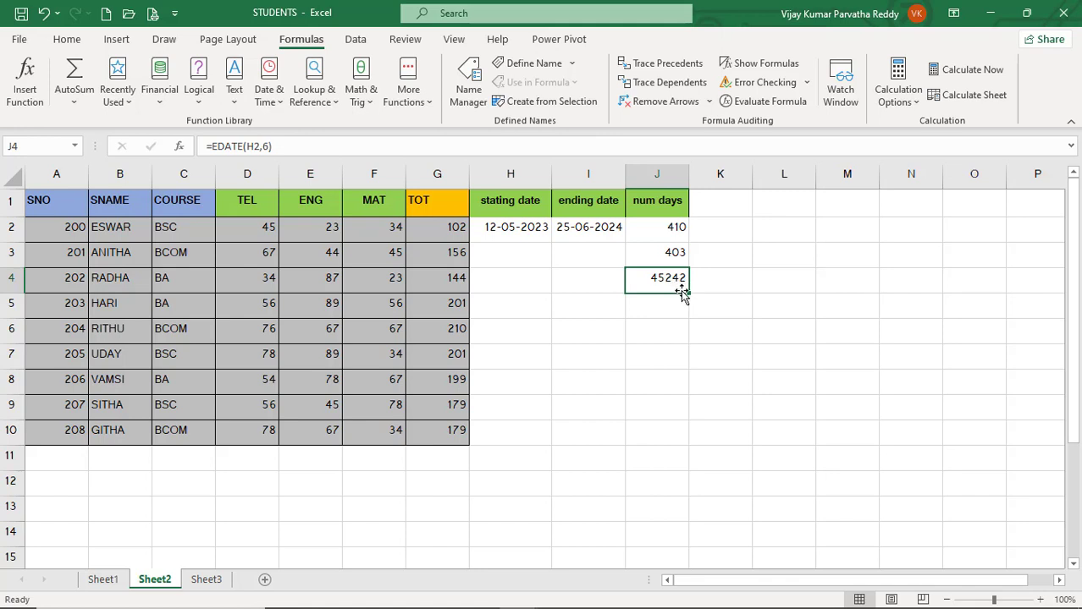
key(Delete)
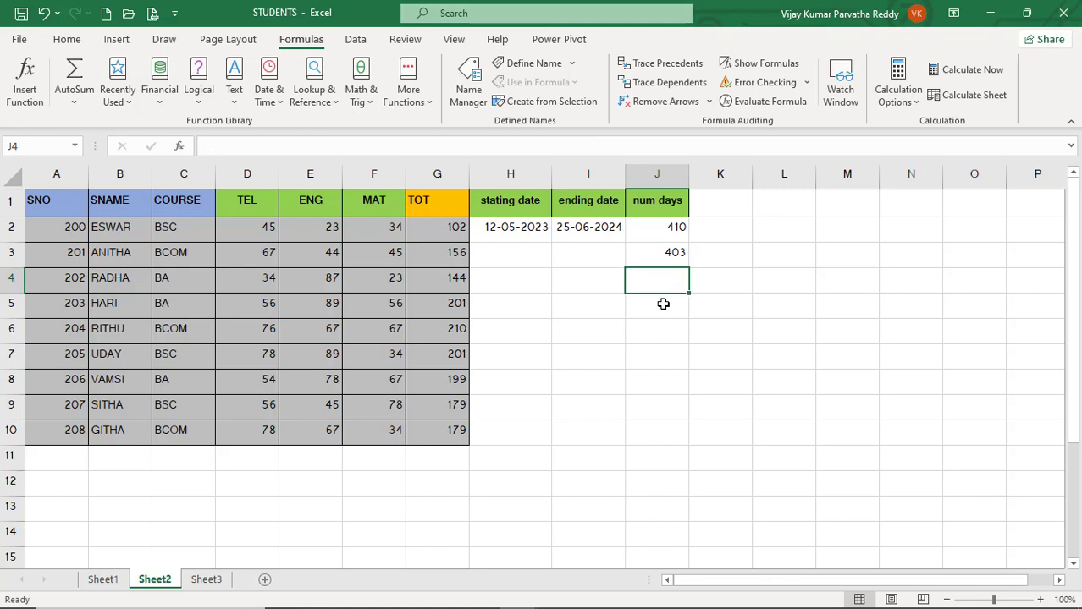
- Start a new EDATE function in J4 and enter 01/01/1900 as its start date
click(278, 105)
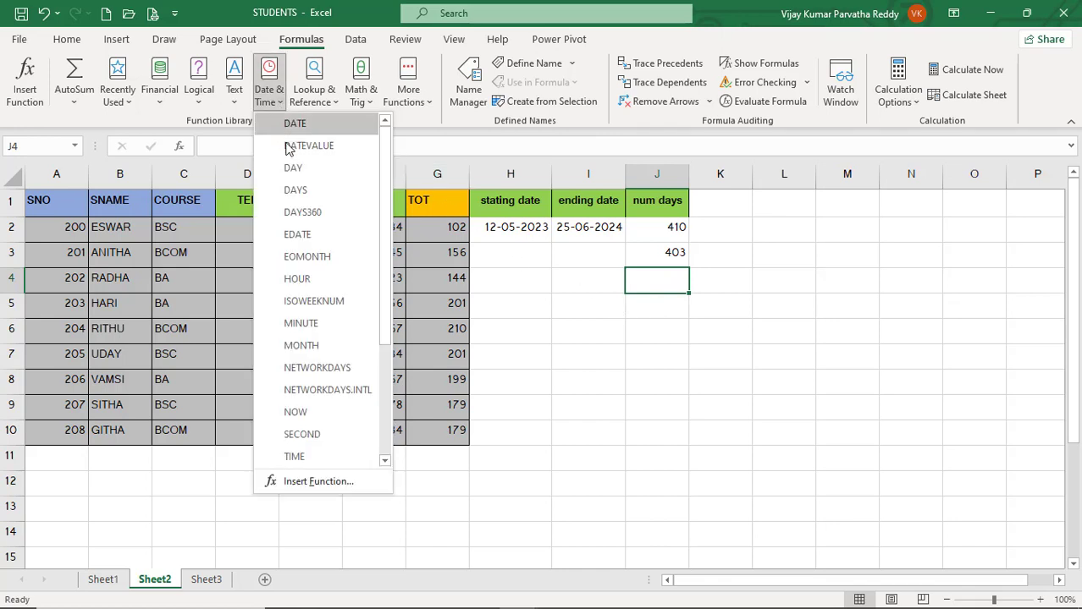
click(318, 237)
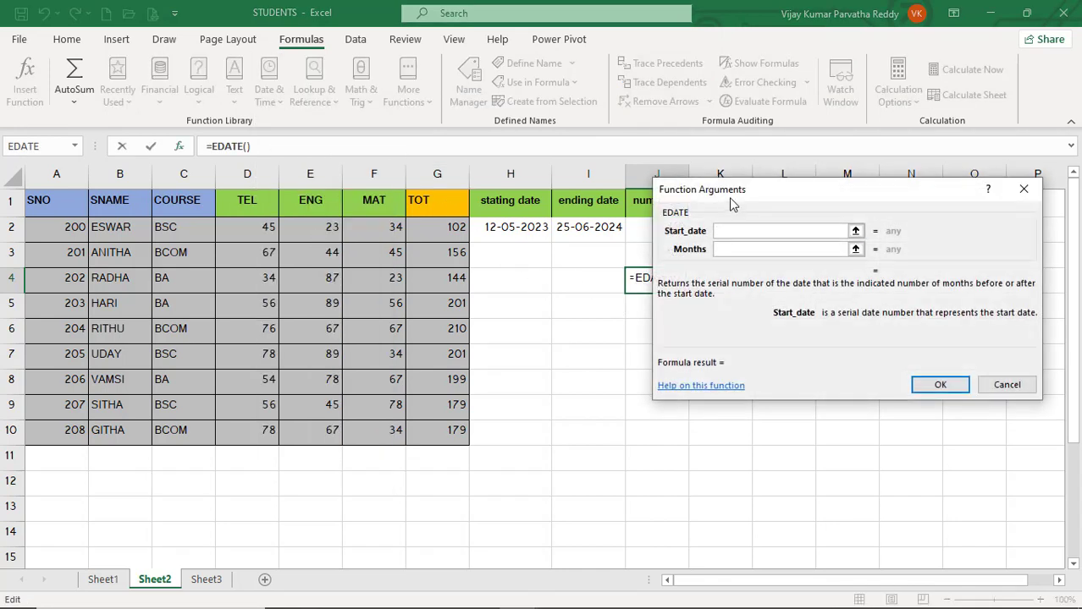
drag(749, 203, 842, 270)
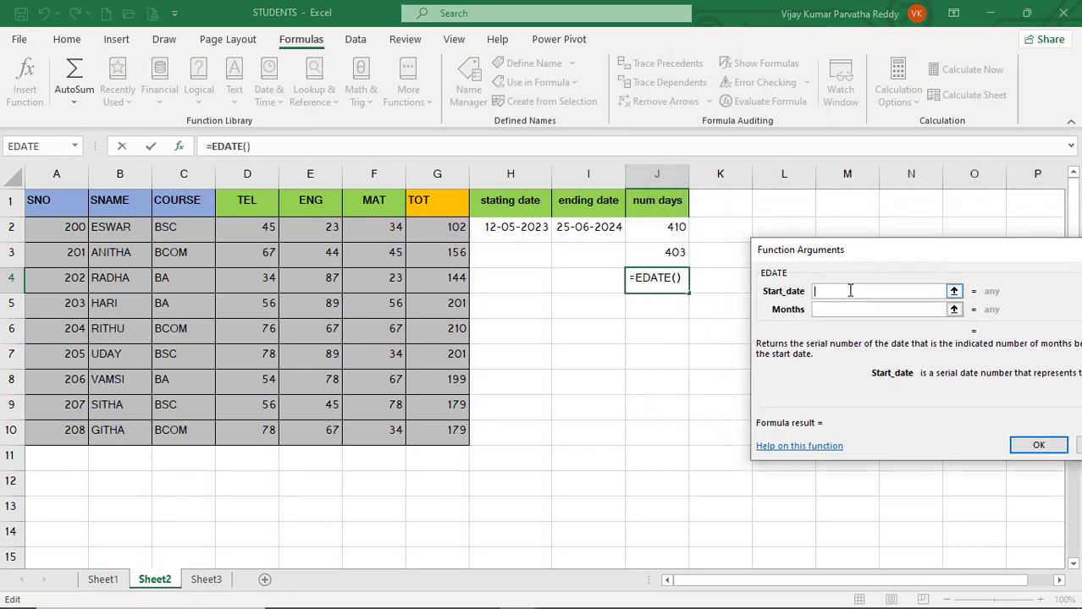
click(850, 291)
text(01/01)
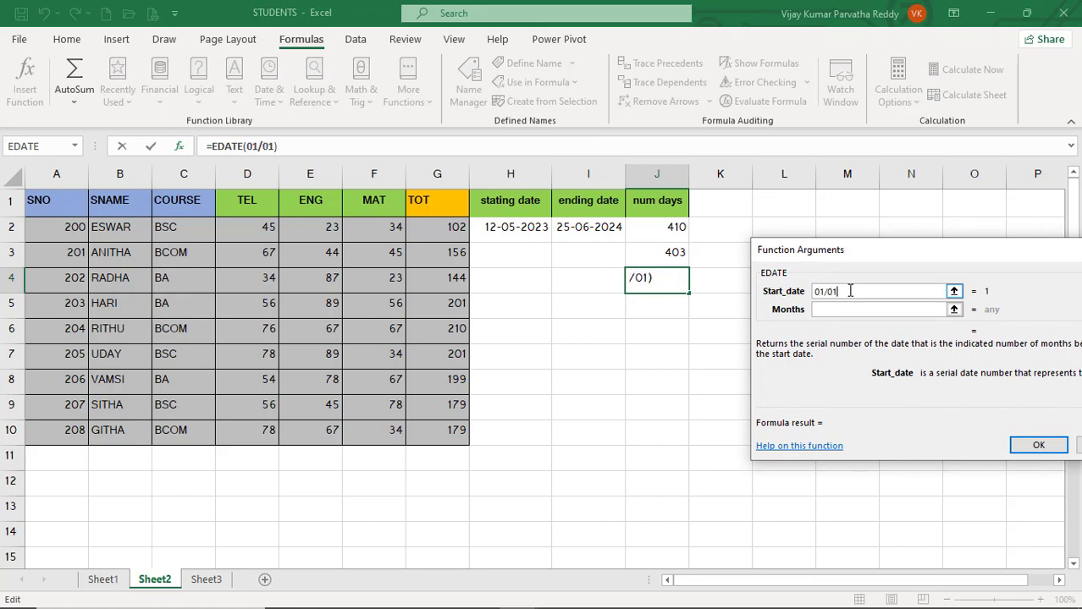
text(/)
text(19000)
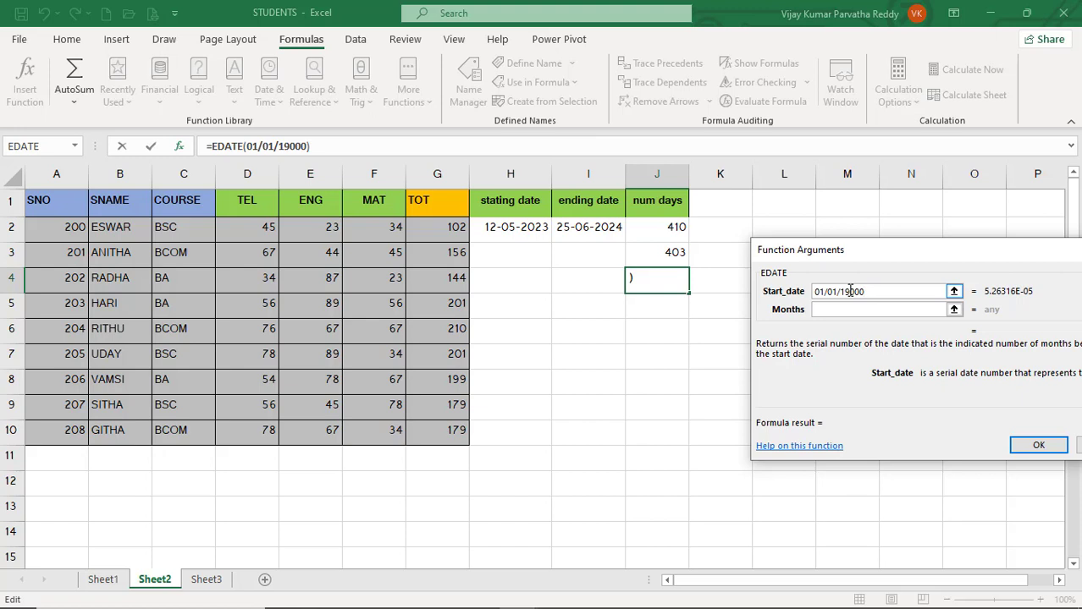
key(BackSpace)
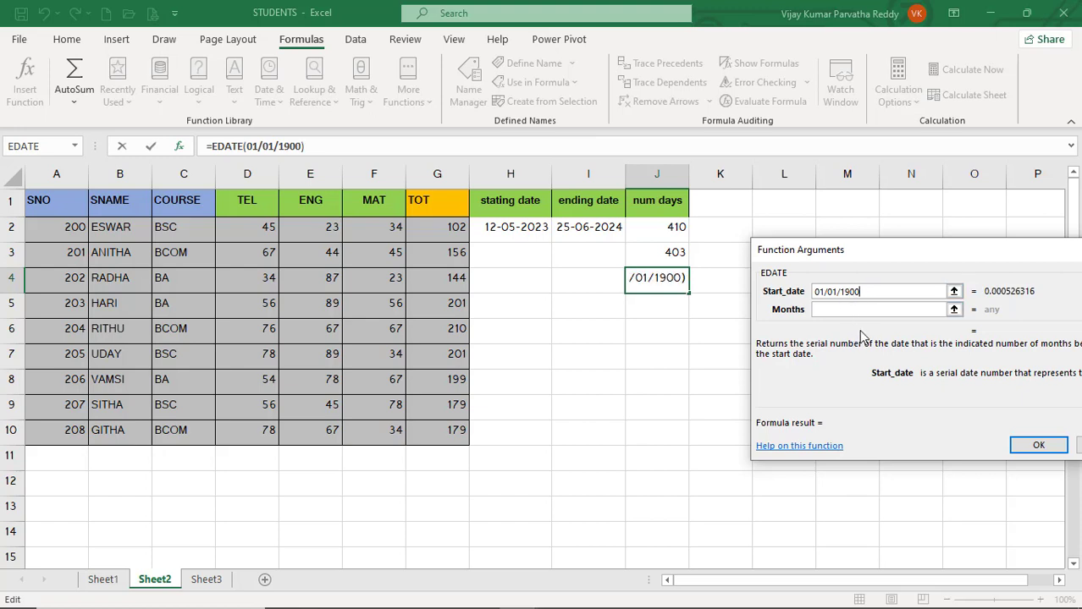
- Try 6 and 12 as the number of months in the EDATE function for J4
click(849, 310)
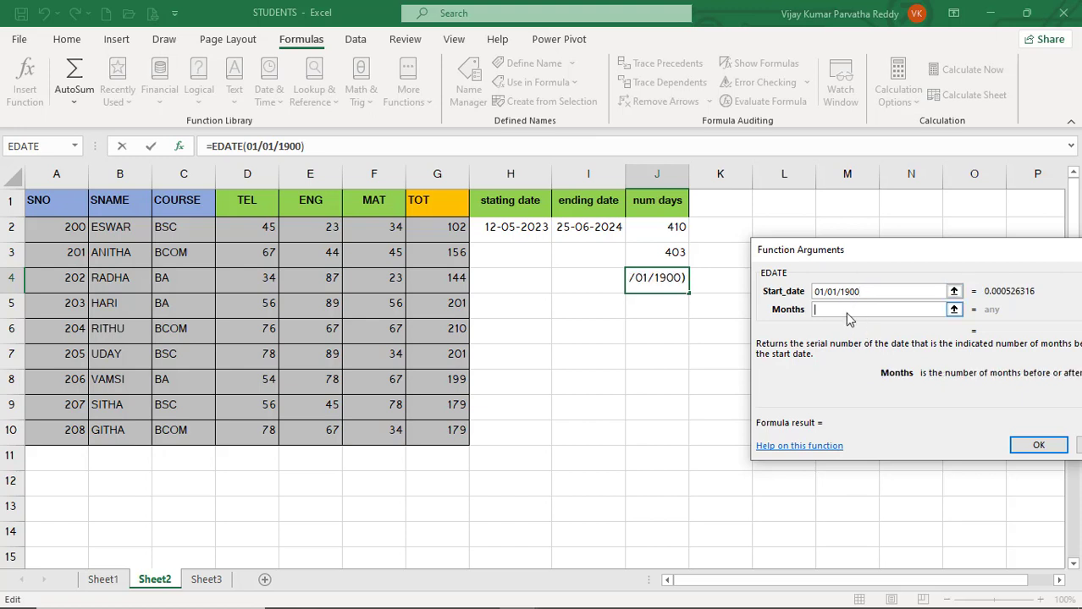
text(6)
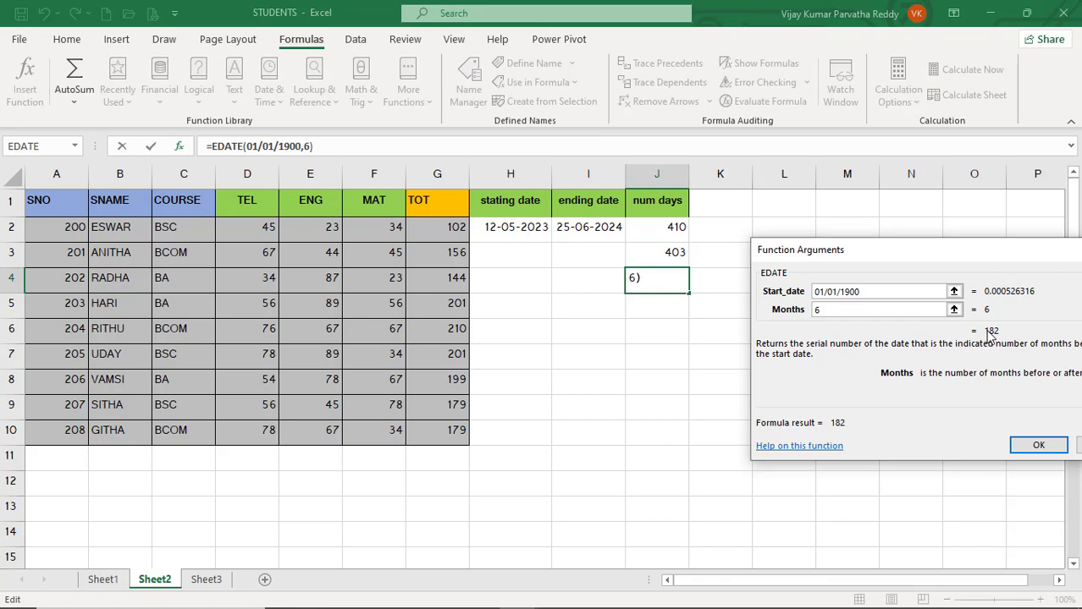
key(BackSpace)
text(12)
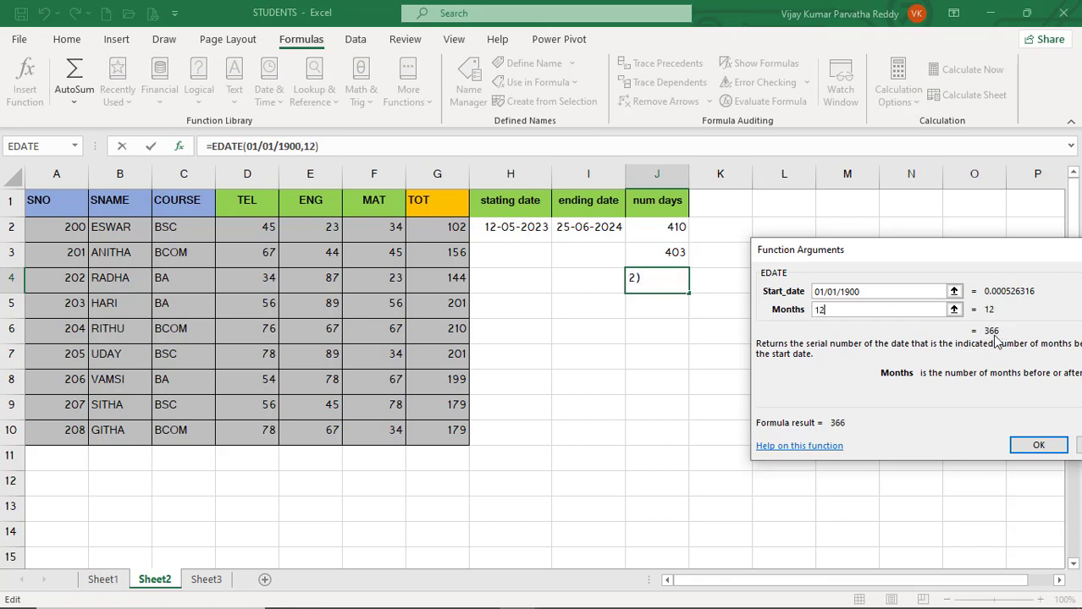
- Insert the EDATE function in J4 with 2 as the number of months, and clear the formula from the cell
key(BackSpace)
key(BackSpace)
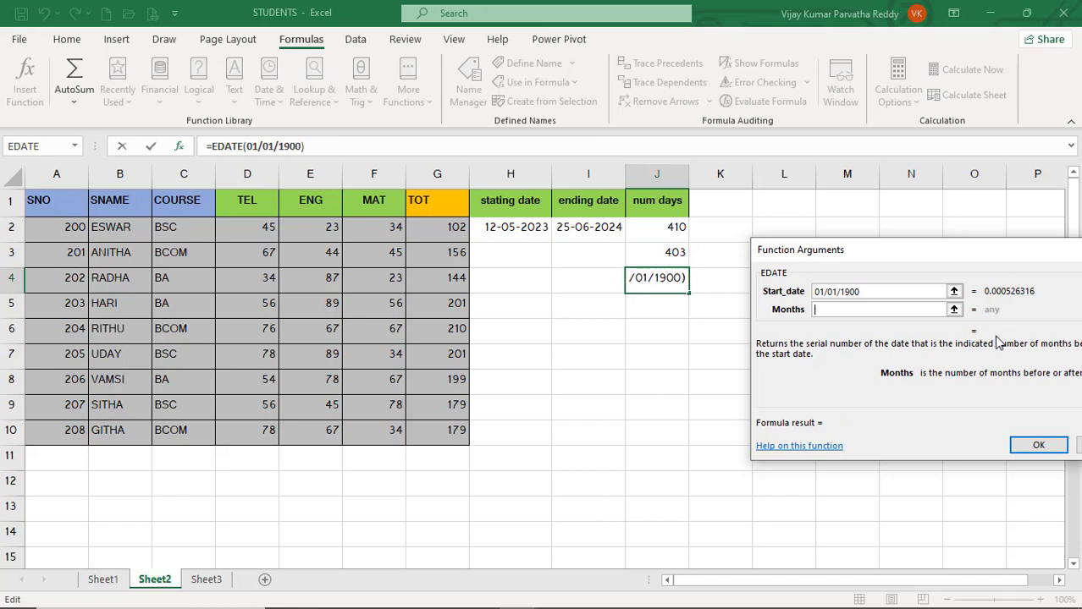
text(2)
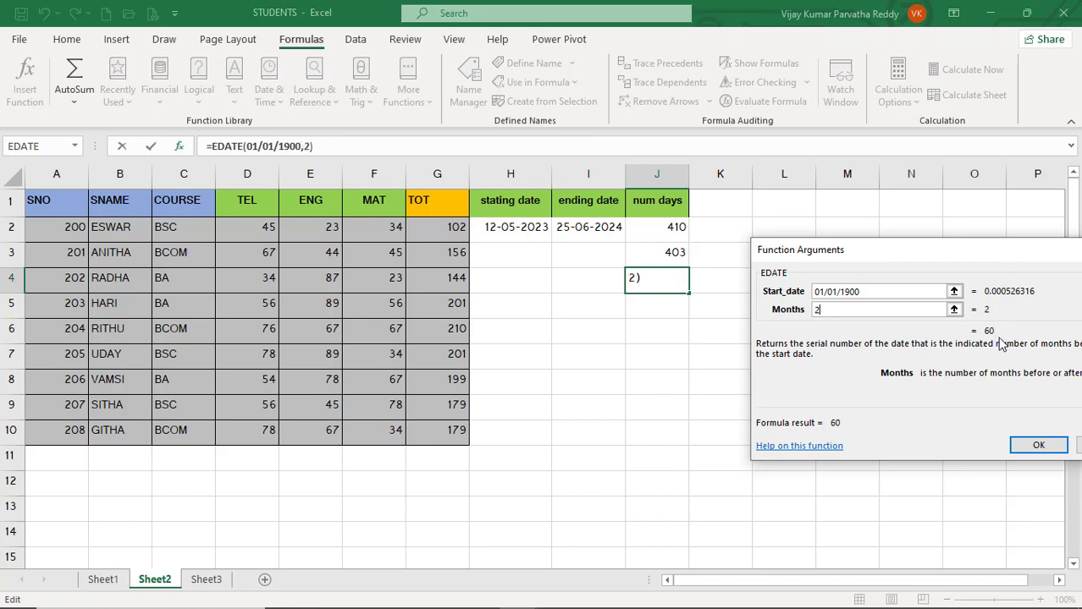
click(1041, 446)
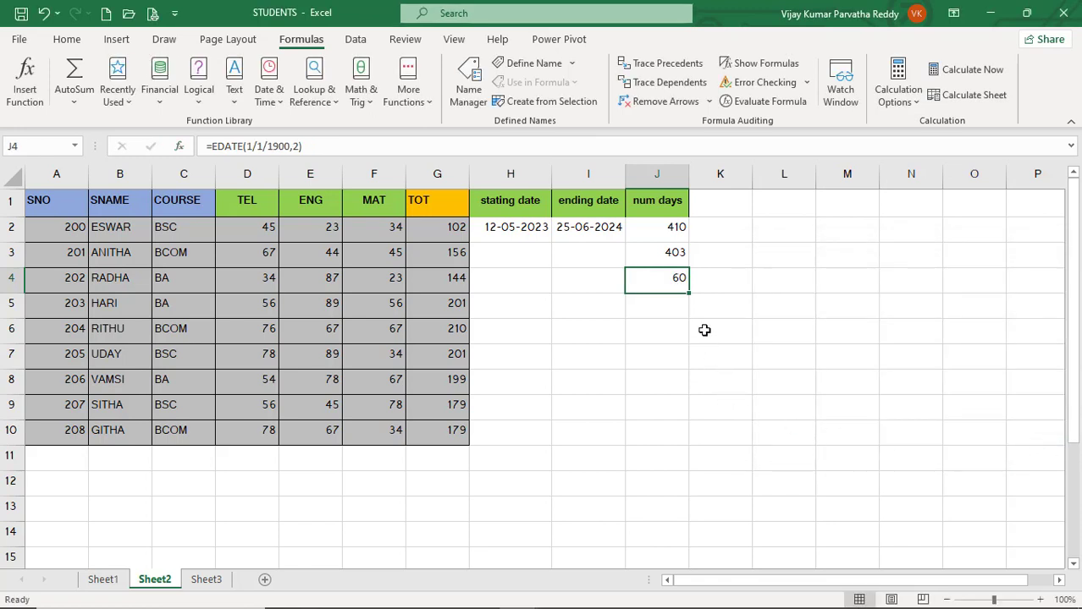
key(Delete)
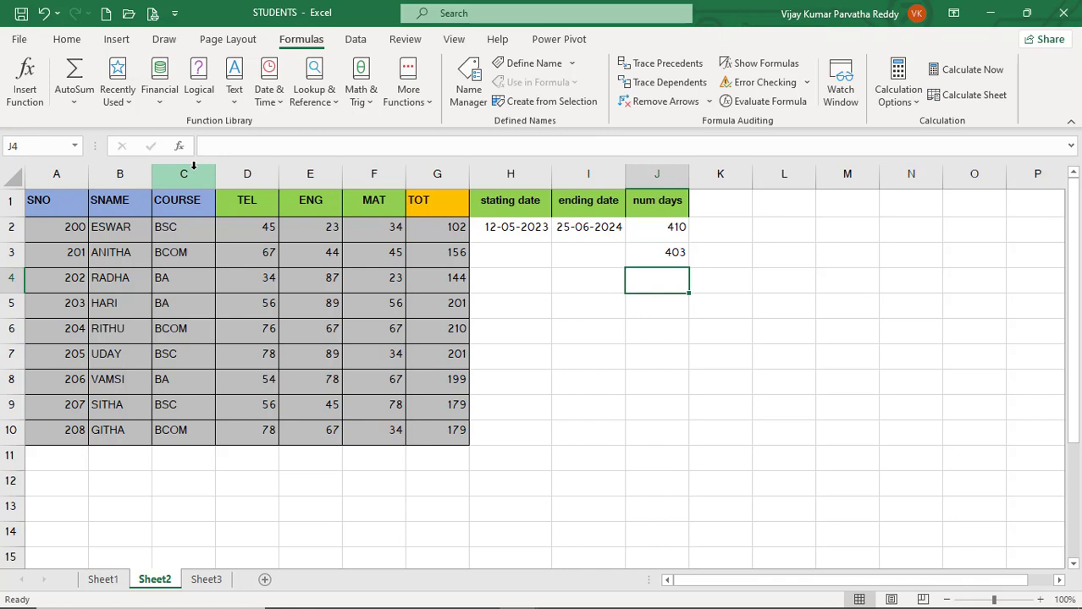
- Insert an EOMONTH function in J4 with 01/01/1900 as the start date and 2 as the number of months
click(269, 95)
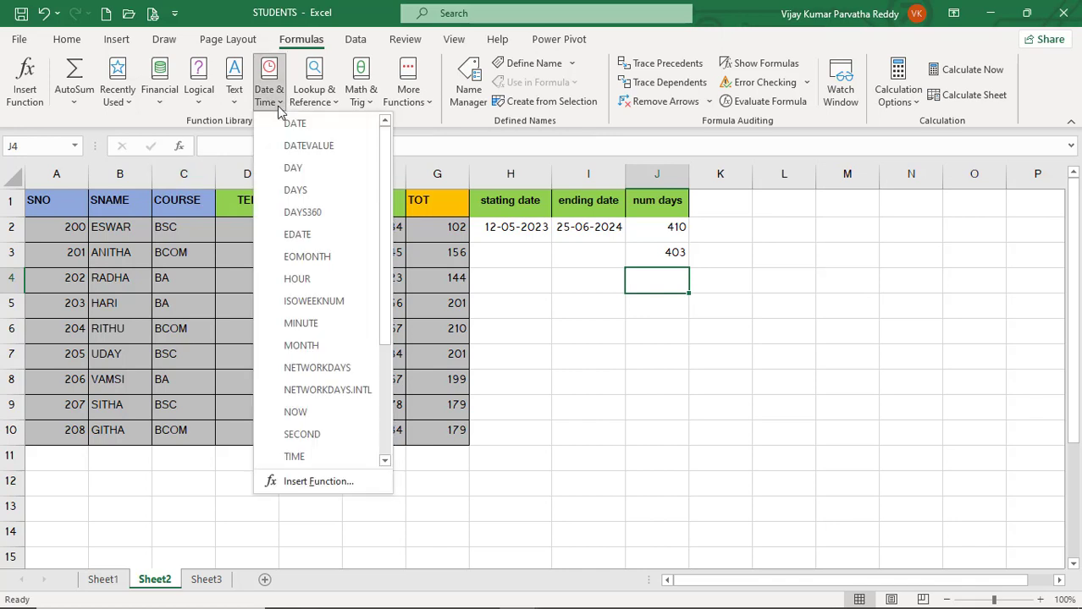
click(324, 264)
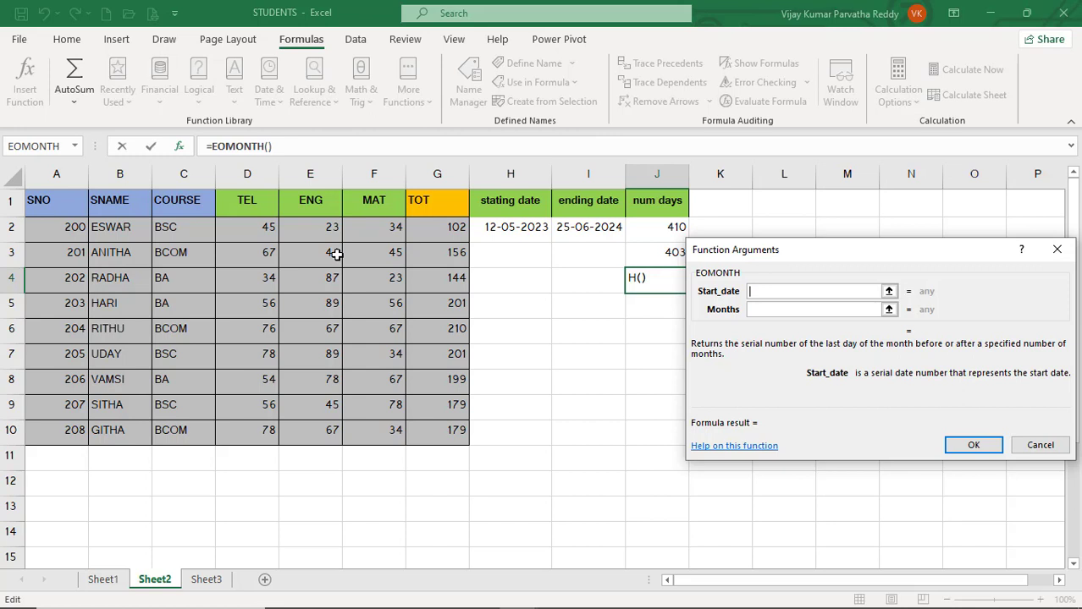
text(01/0)
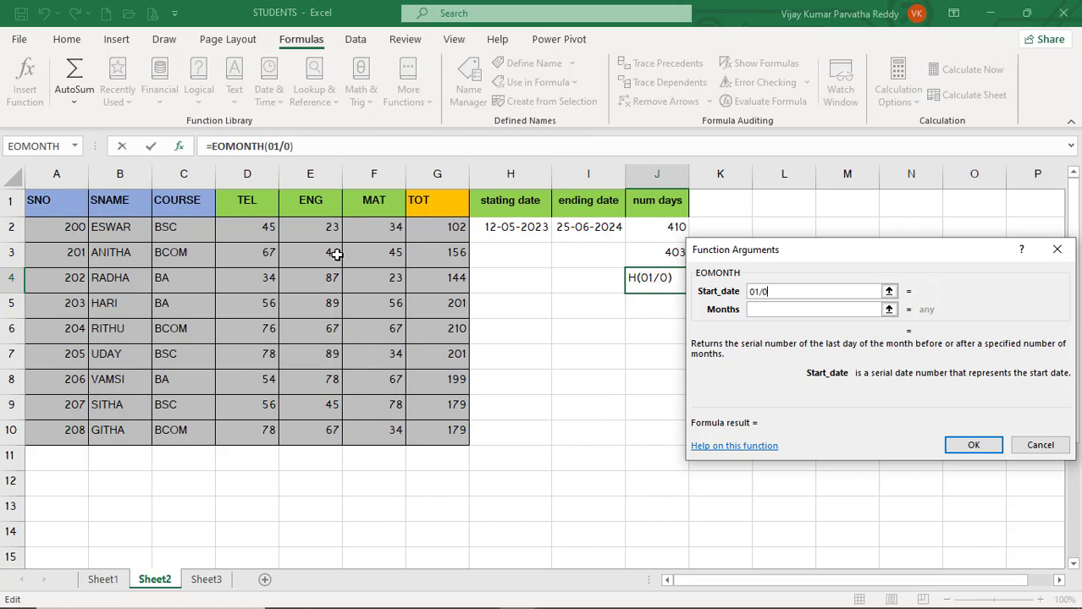
text(1/1900)
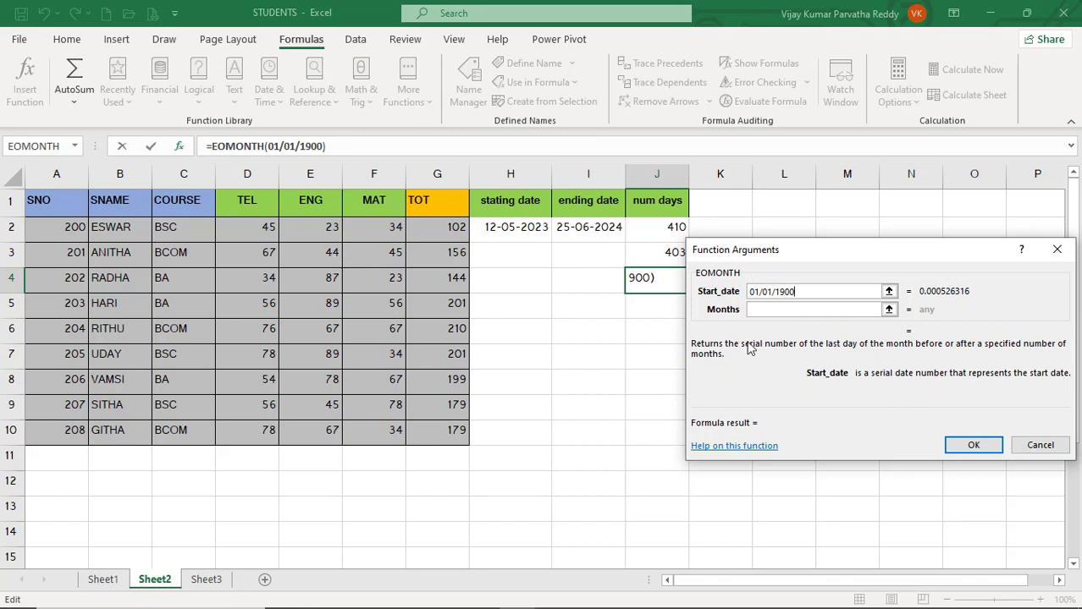
click(780, 309)
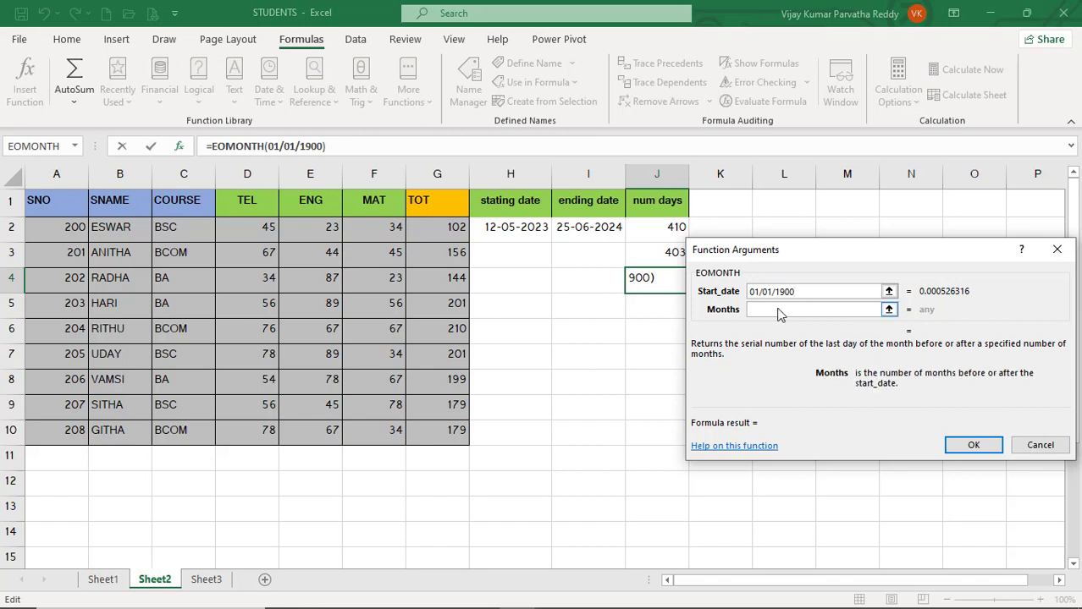
text(1)
key(BackSpace)
text(2)
click(755, 292)
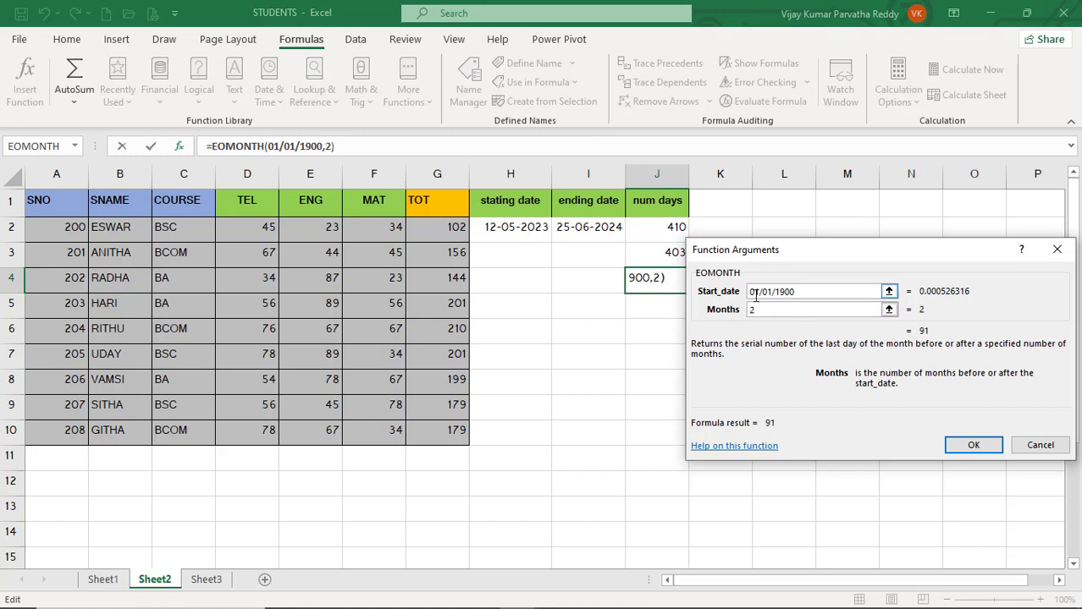
click(783, 309)
click(973, 446)
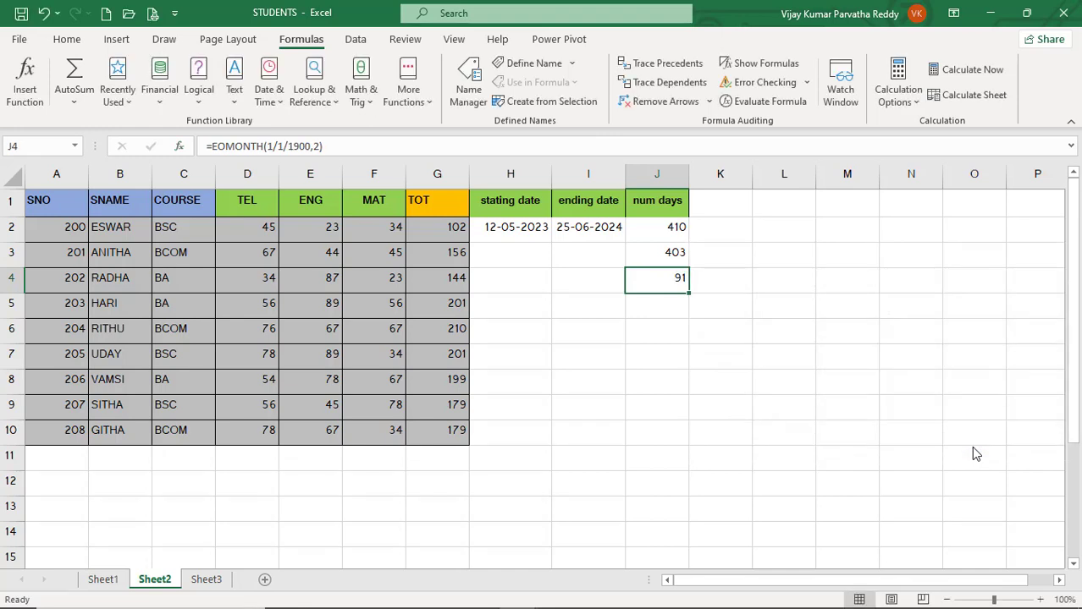
- Clear the EOMONTH formula from J4 and check the DAYS formula in J2
key(Delete)
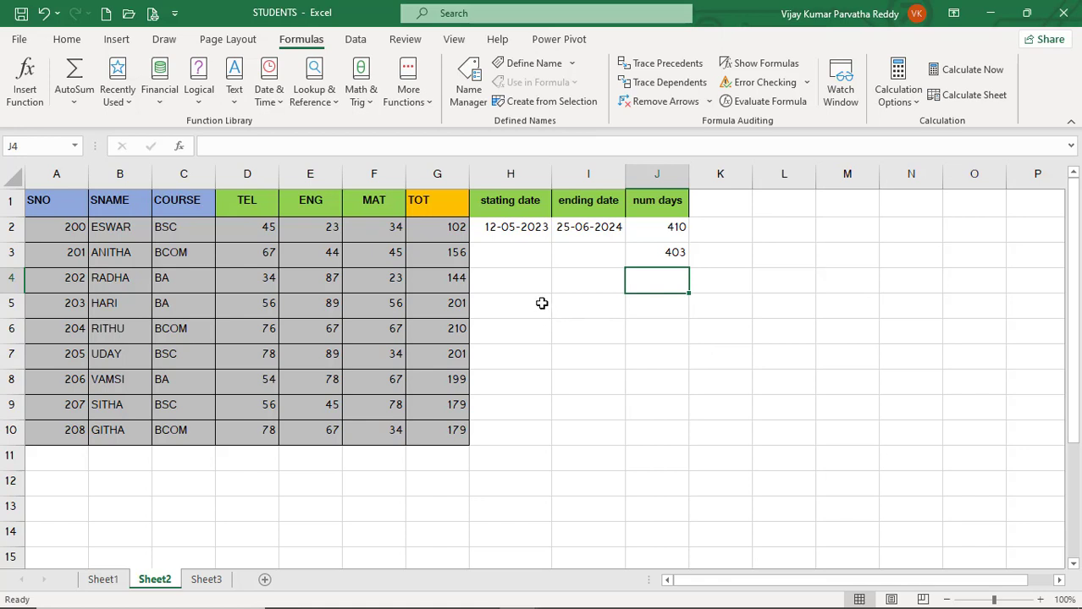
click(675, 230)
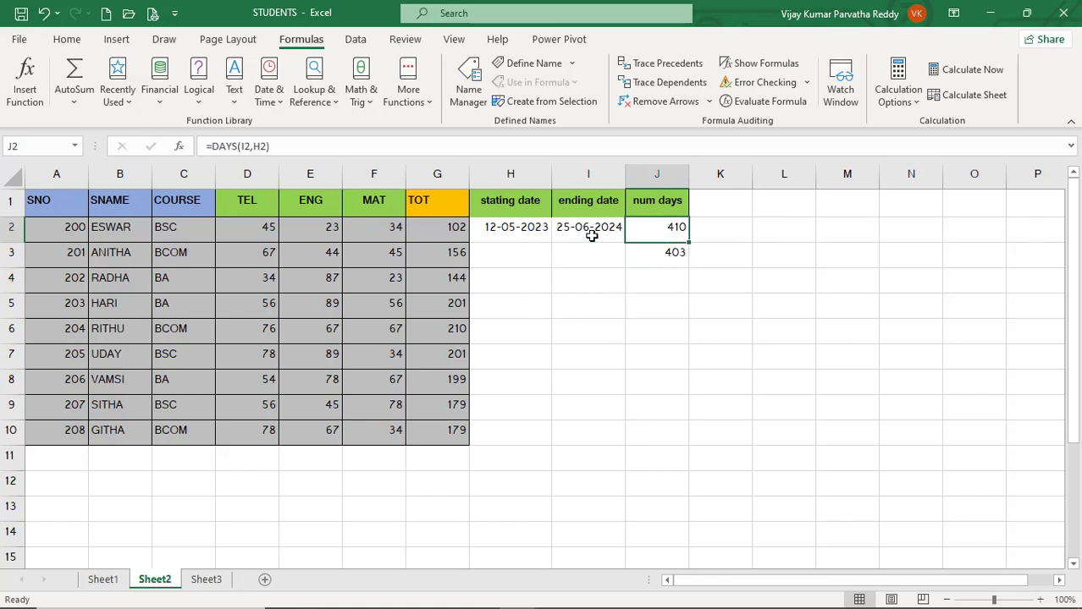
click(668, 282)
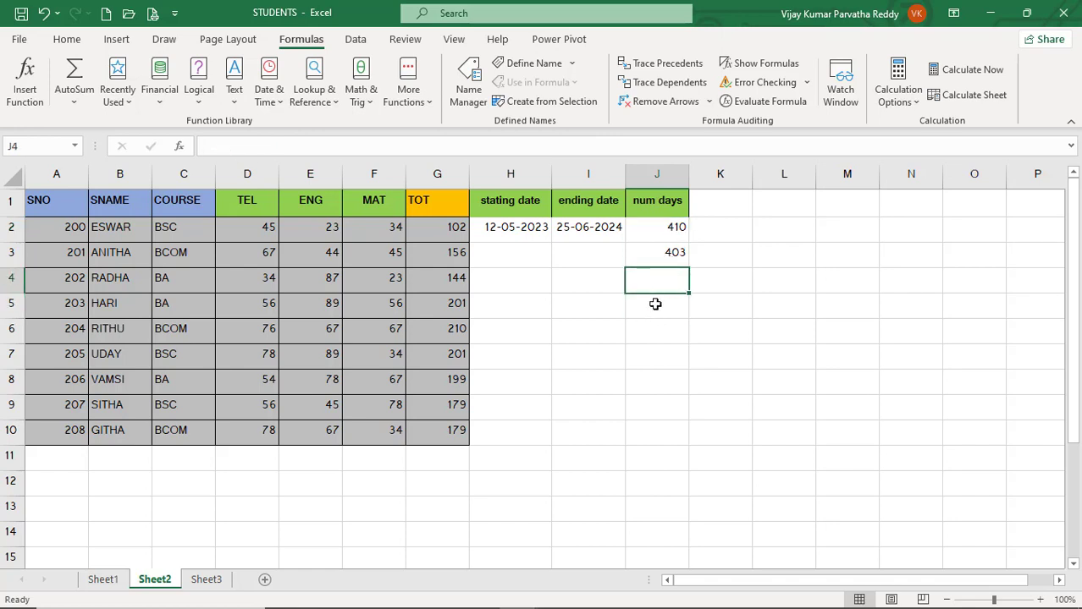
- Start an HOUR function in J5 and try J3 and J2 as its serial number
click(654, 302)
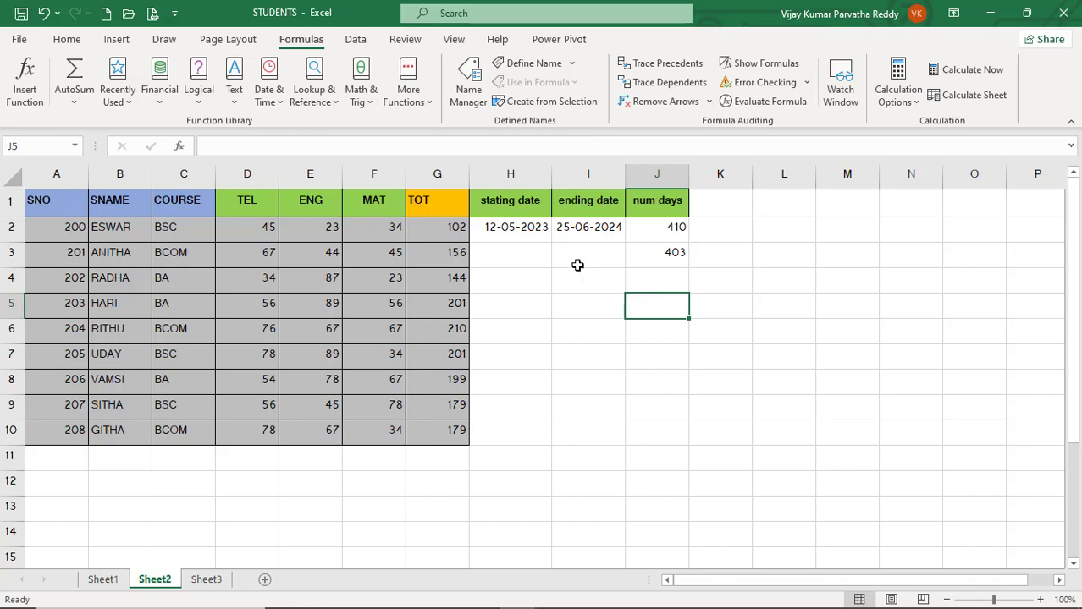
click(280, 102)
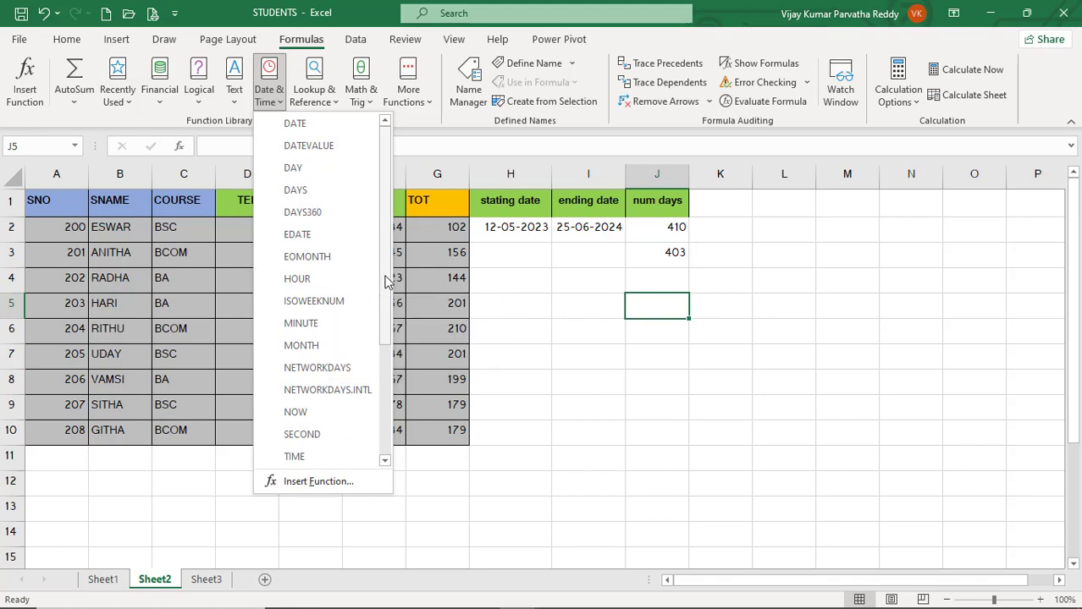
mouse_move(385, 281)
mouse_down()
mouse_move(385, 402)
mouse_move(400, 266)
mouse_up()
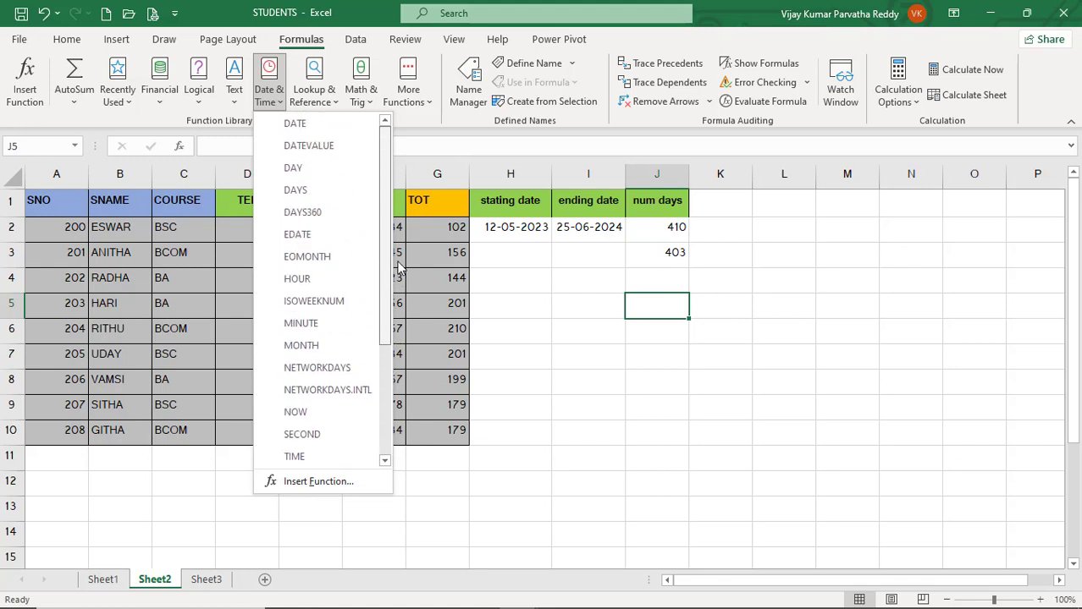
click(318, 280)
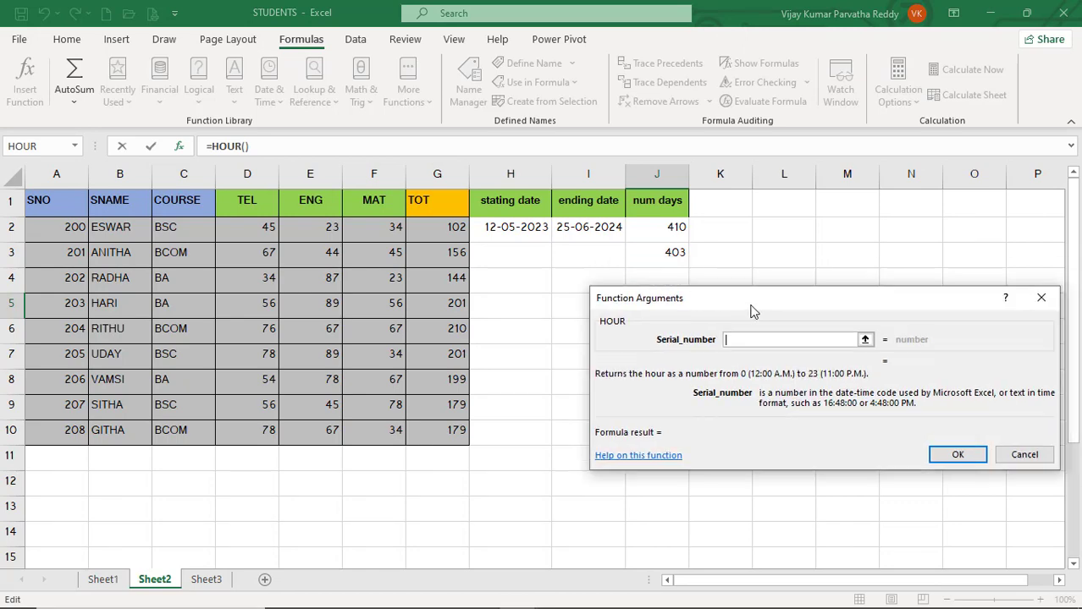
drag(752, 312, 739, 332)
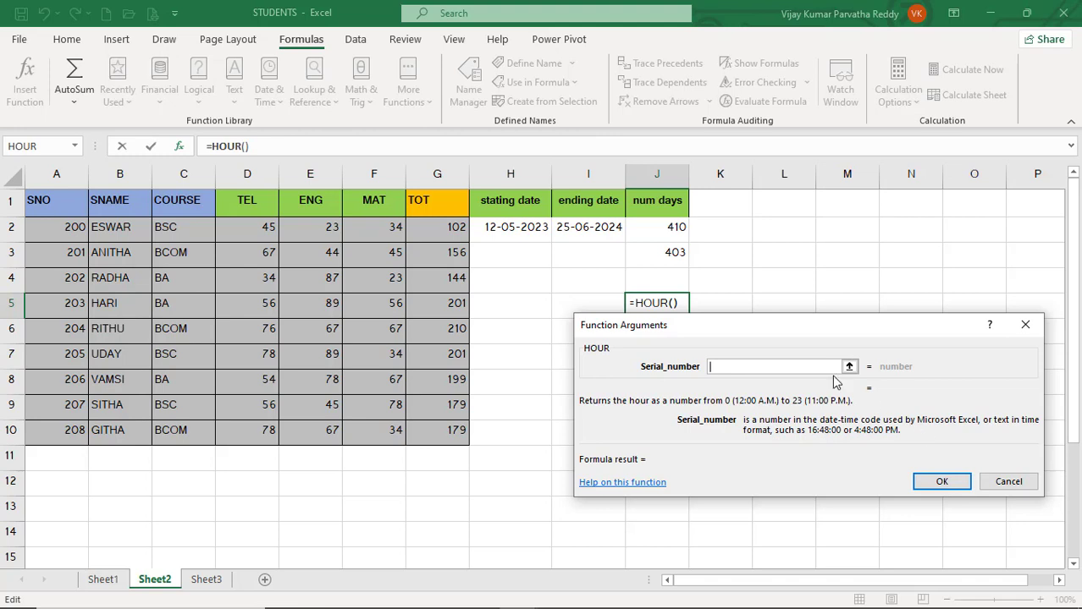
click(675, 251)
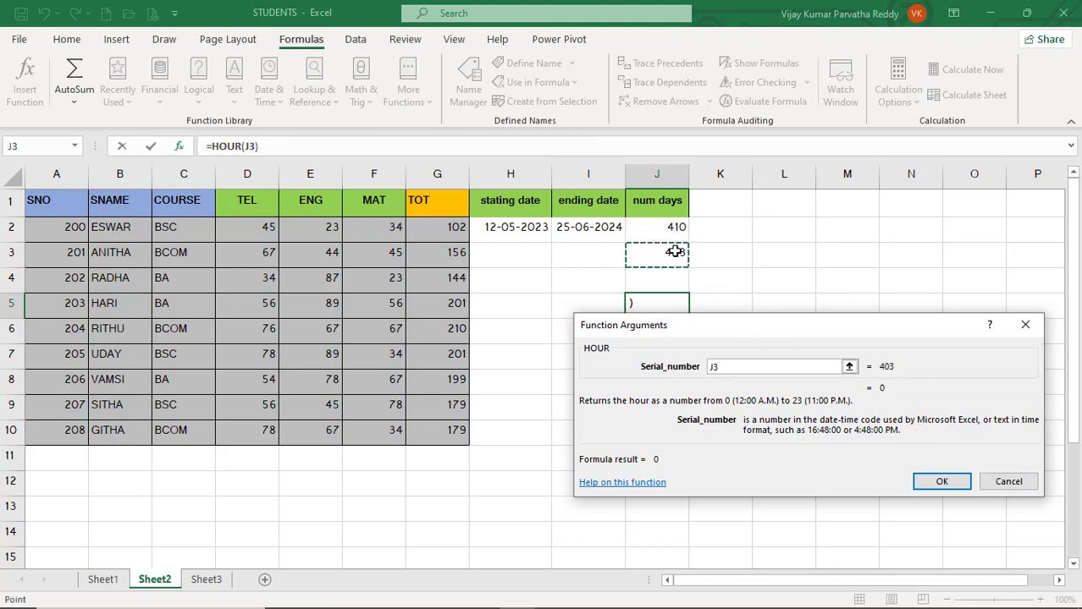
click(678, 228)
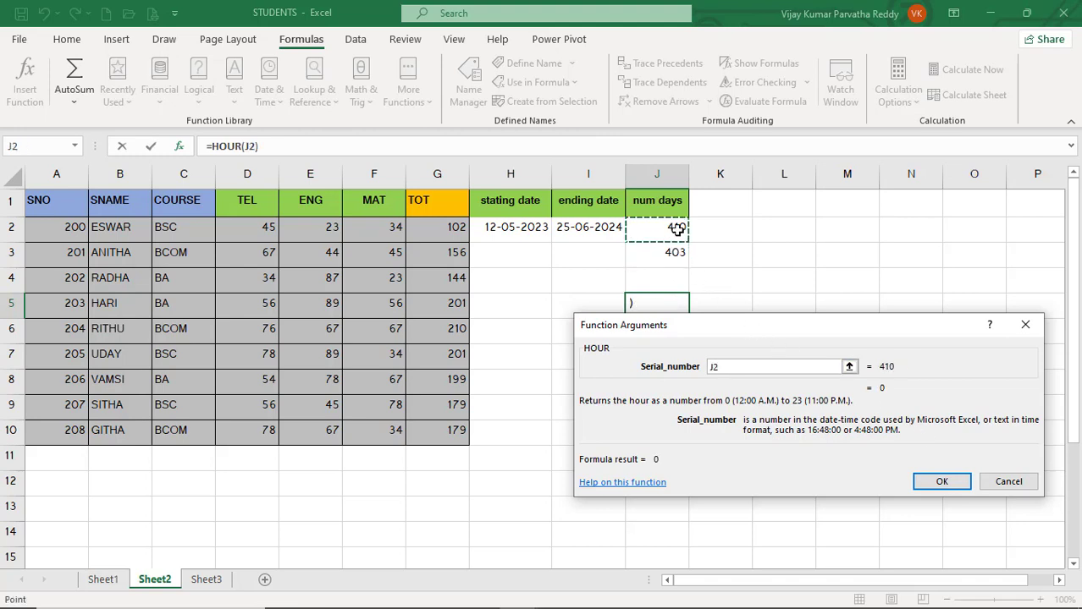
click(671, 254)
click(678, 232)
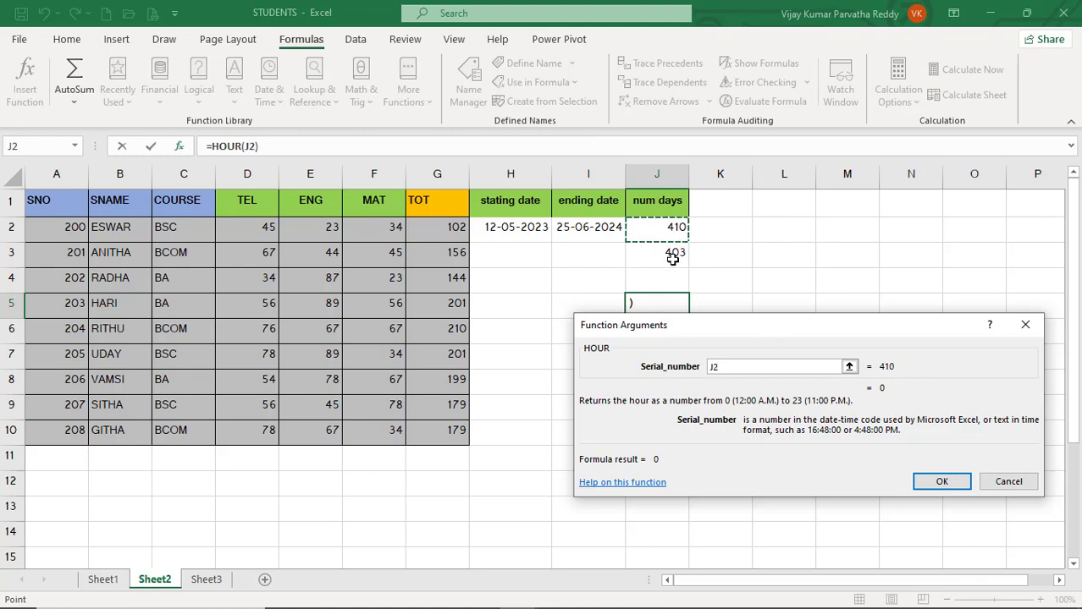
click(675, 253)
- Try the plain numbers 1 and 2 as the HOUR serial number in place of the cell reference, and empty the argument
key(BackSpace)
key(BackSpace)
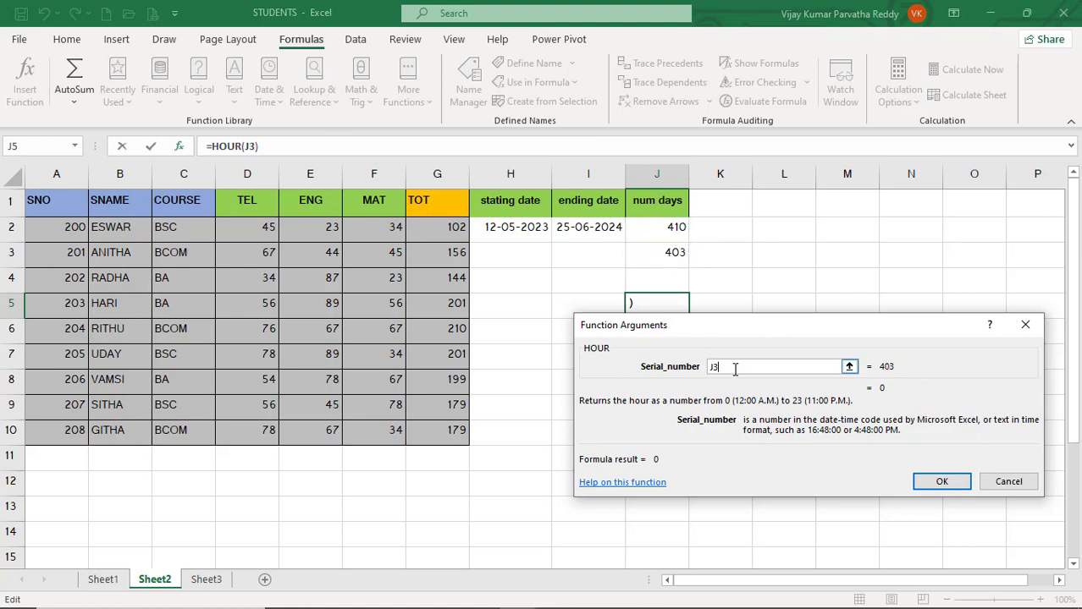
text(1)
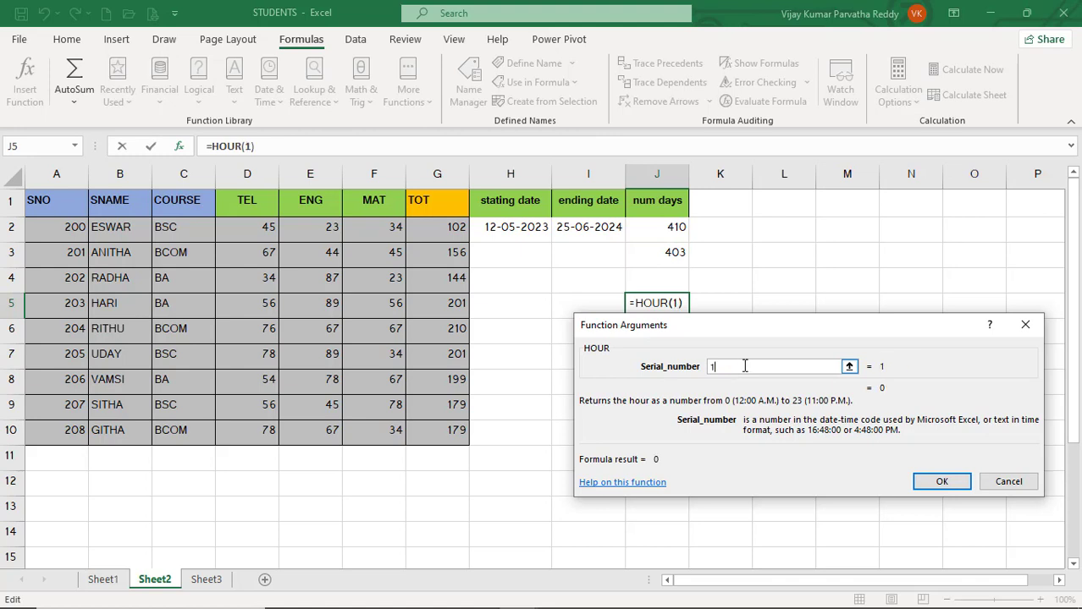
key(BackSpace)
text(2)
key(BackSpace)
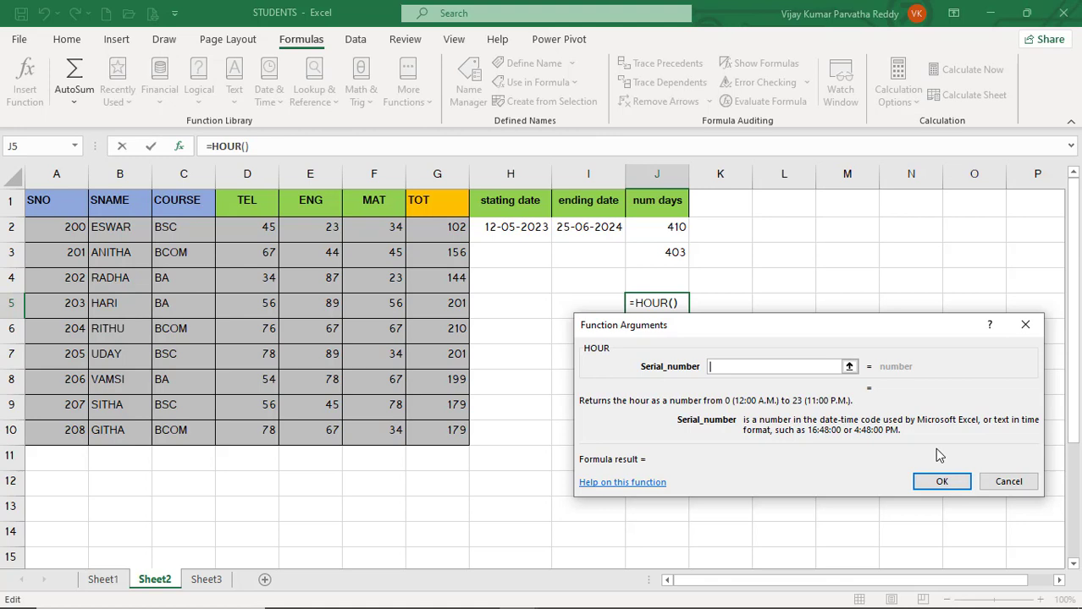
text(")
key(BackSpace)
- Enter the quoted time "05:55:50" as the HOUR serial number and change its minutes to 59
mouse_move(1041, 607)
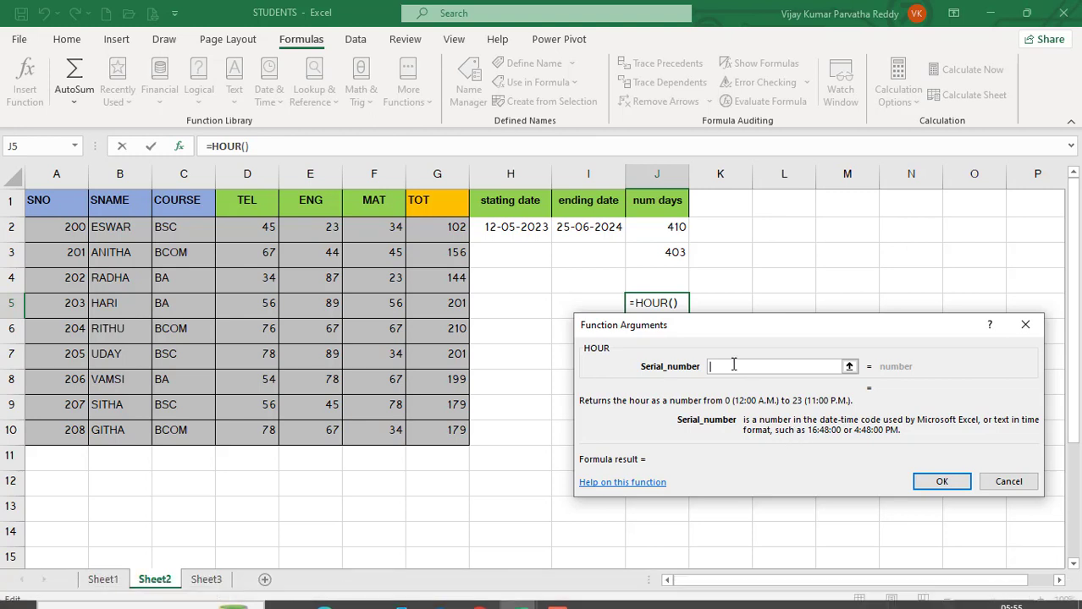
text(05:)
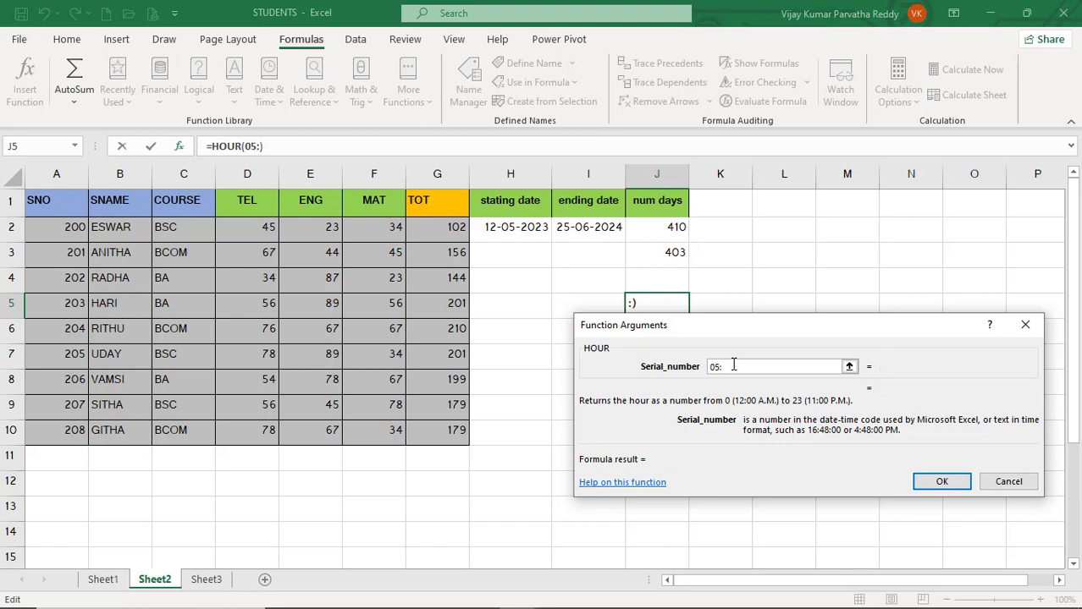
text(55:50)
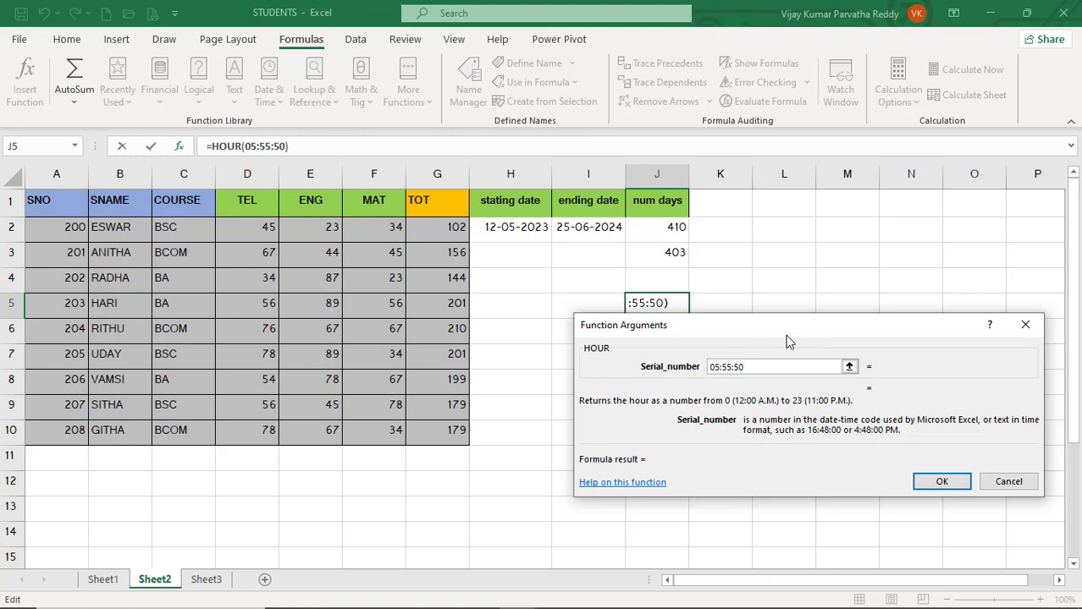
key(Home)
text(")
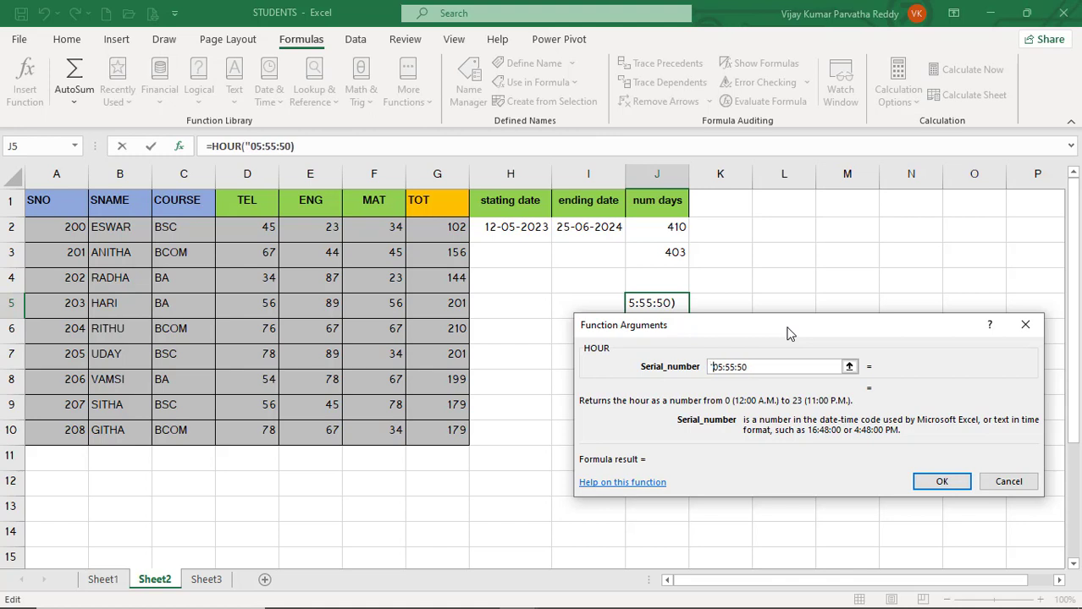
click(769, 367)
text(")
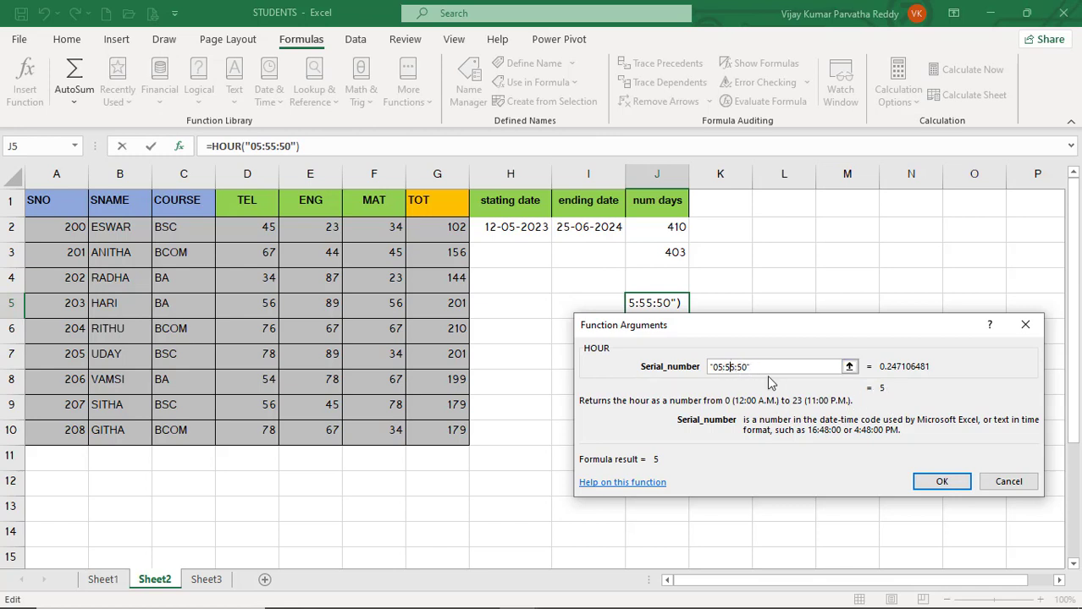
key(Delete)
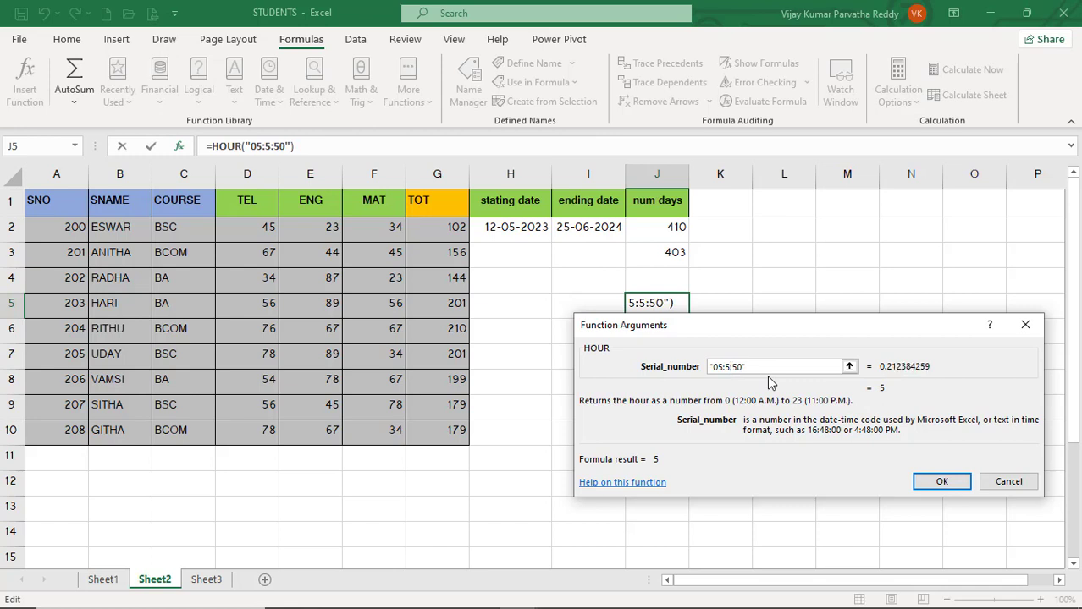
text(9)
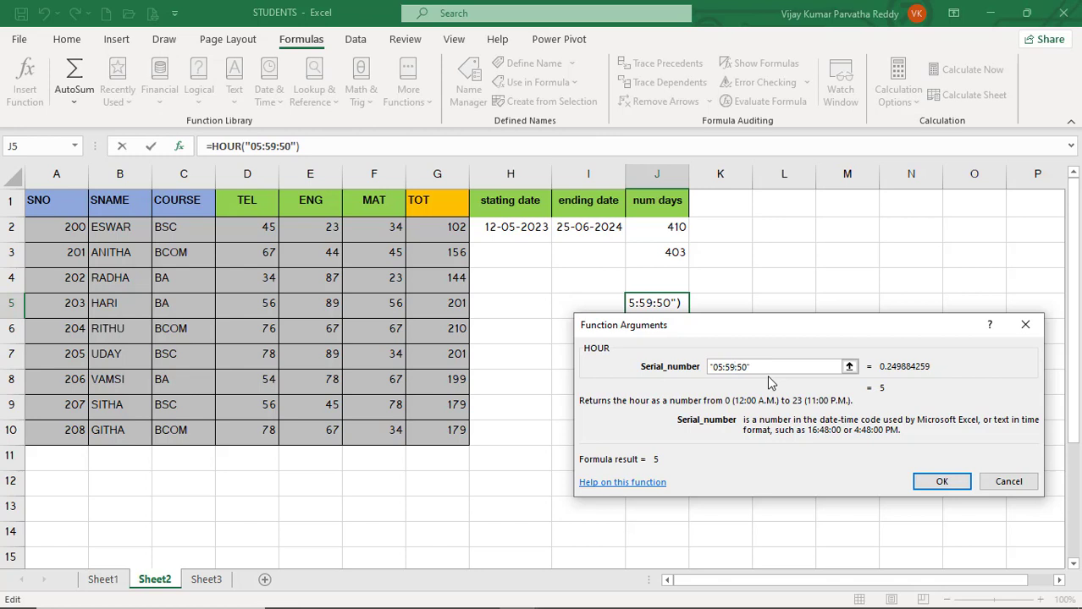
- Try 59 and 60 as the seconds of the quoted HOUR time, insert the formula with "05:59:60" in J5 and clear the cell
key(Delete)
key(Delete)
text(59)
key(BackSpace)
key(BackSpace)
text(60)
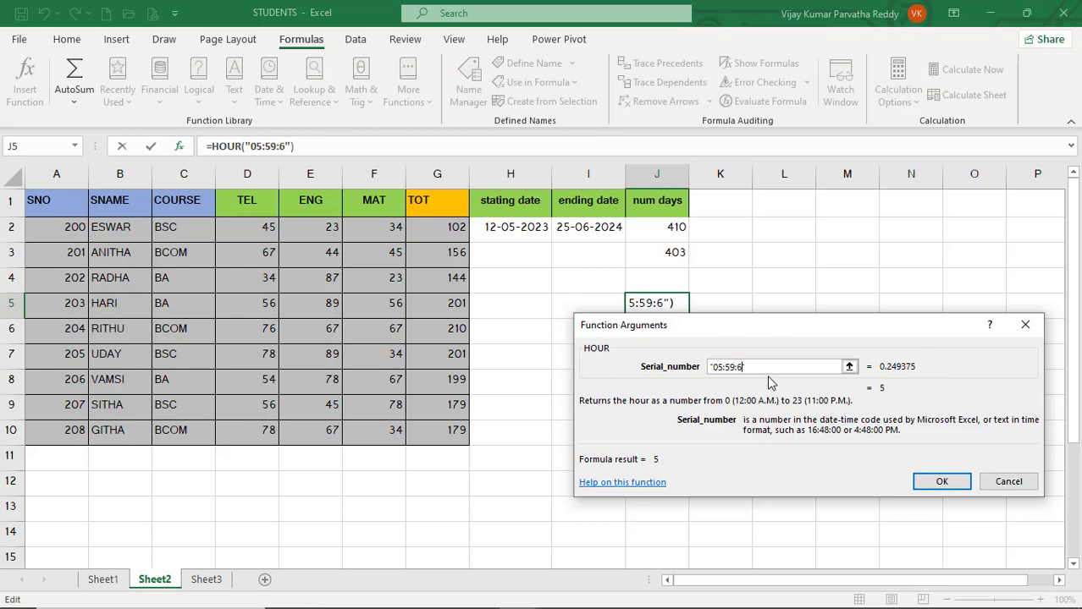
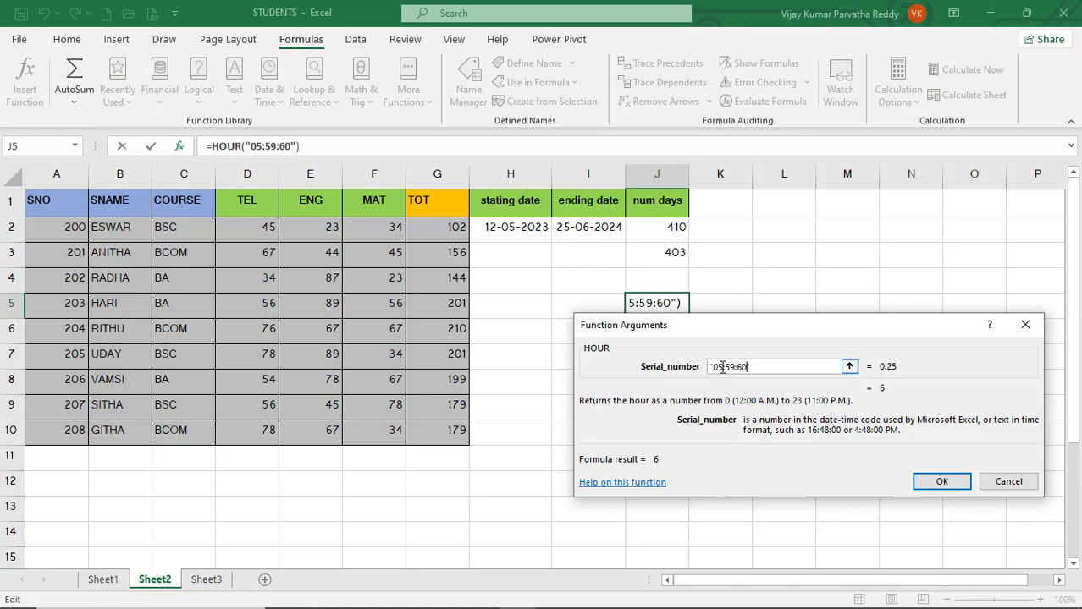
click(941, 481)
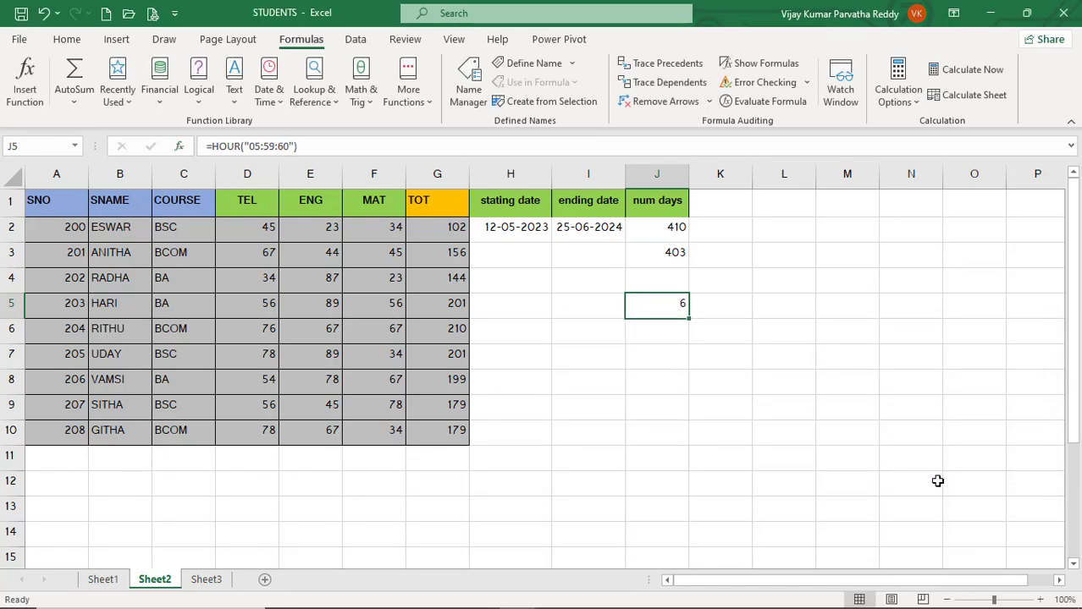
key(Delete)
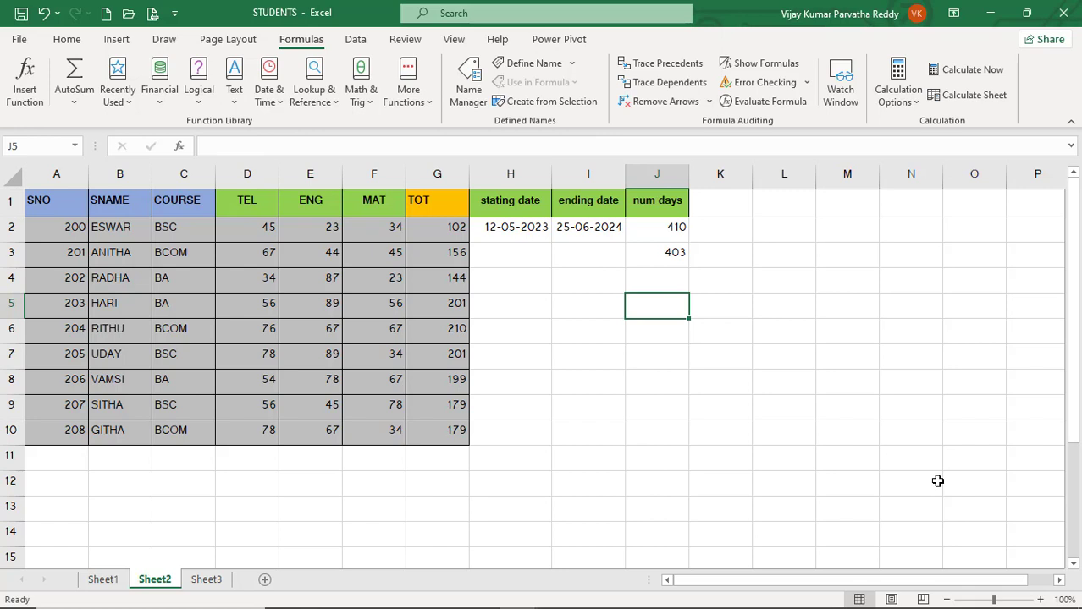
- Start an ISOWEEKNUM function in J5 and try the numbers 345, 1 and 366 as its date
click(283, 104)
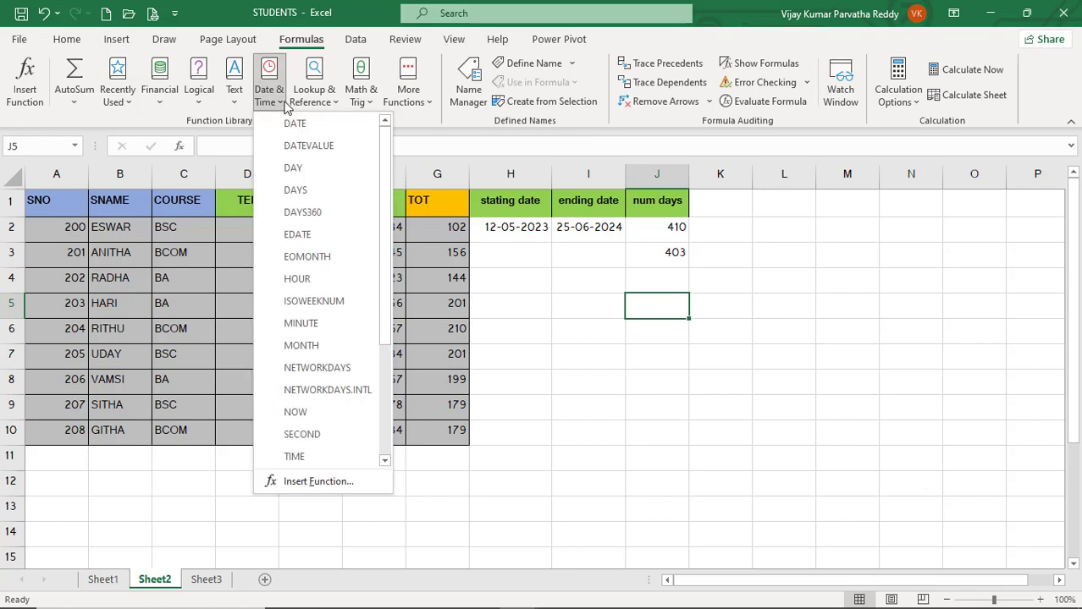
click(350, 305)
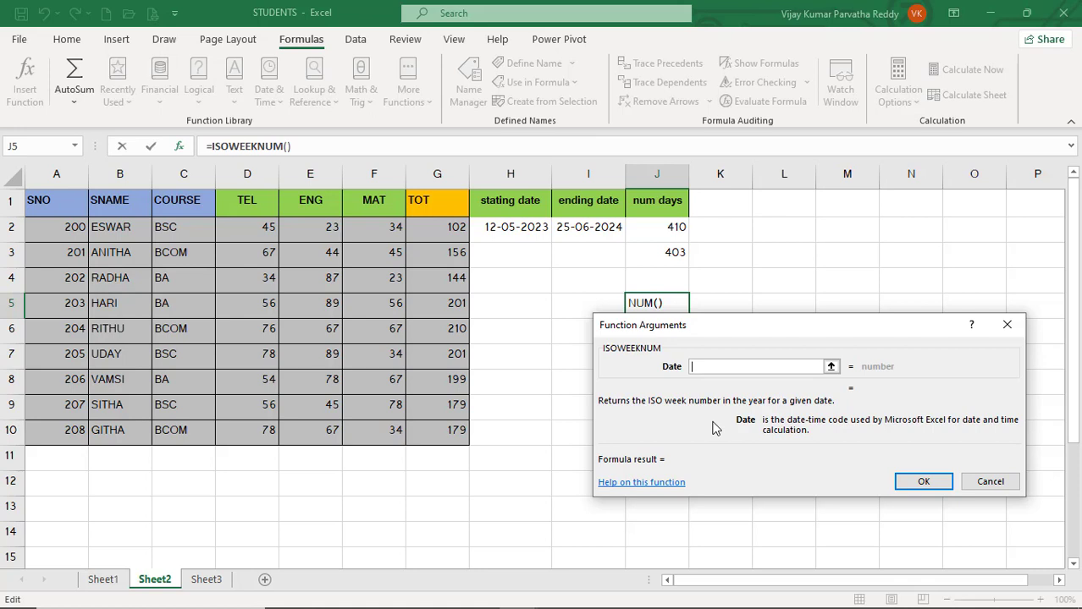
text(345)
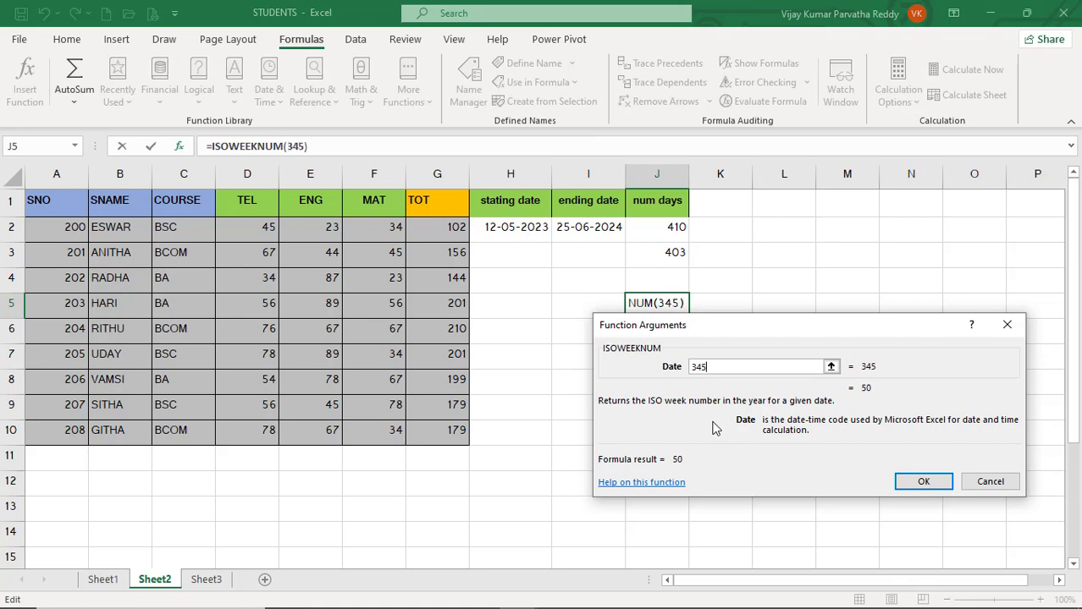
key(BackSpace)
key(BackSpace)
key(BackSpace)
text(1)
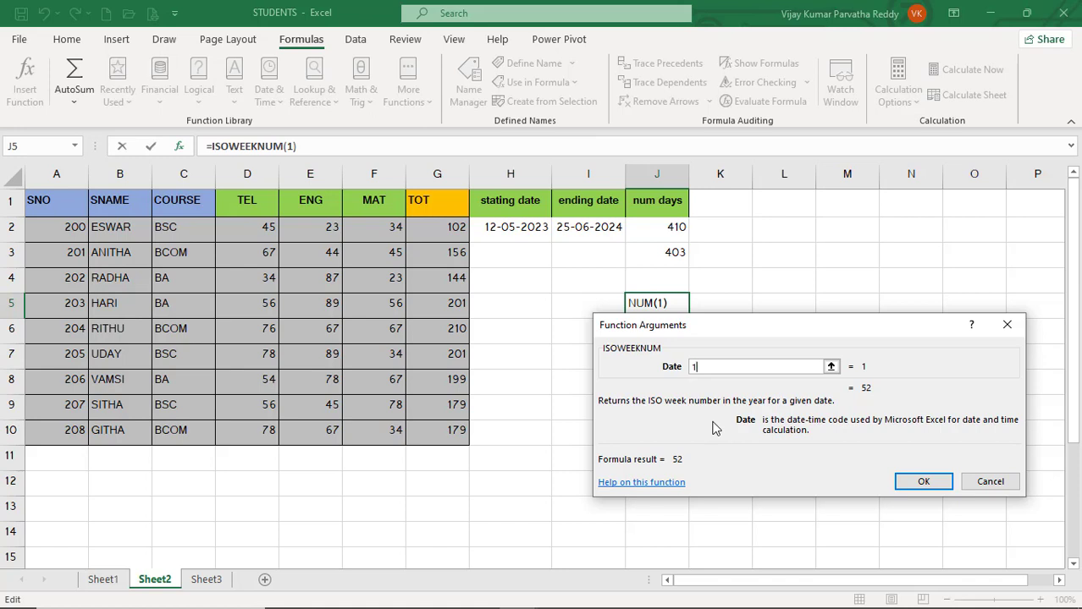
key(BackSpace)
text(366)
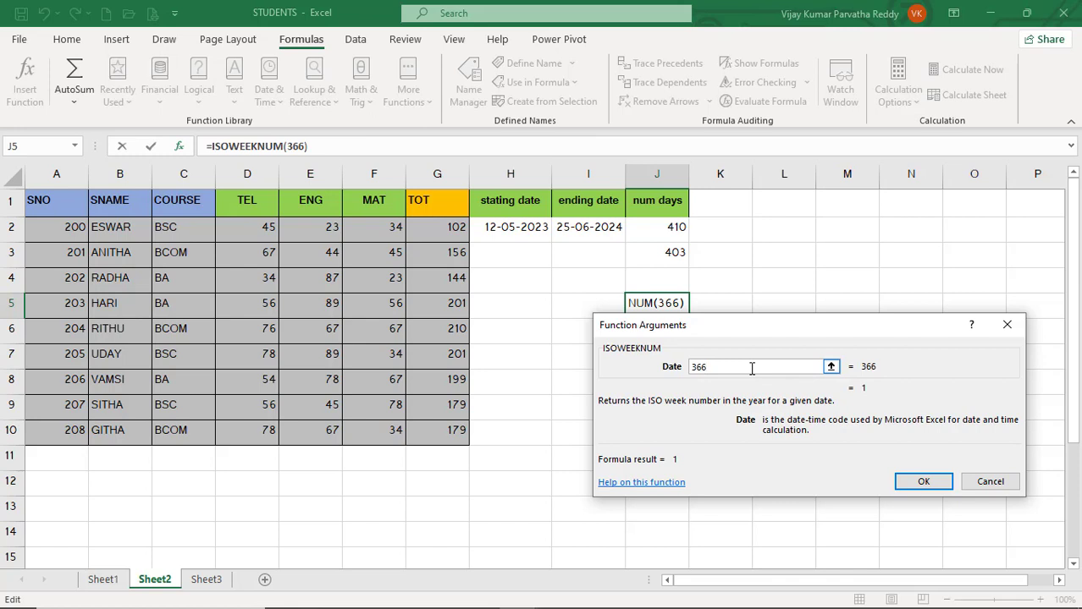
- Open the online help article for ISOWEEKNUM, read its remarks and example, and return to the Excel workbook
click(662, 485)
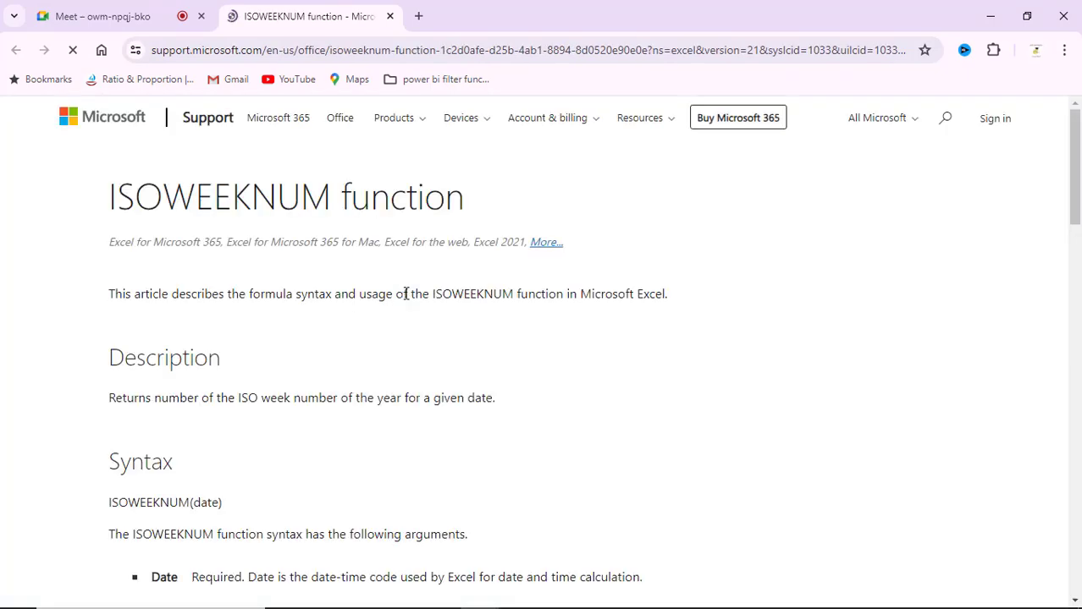
scroll(405, 305, down, 3)
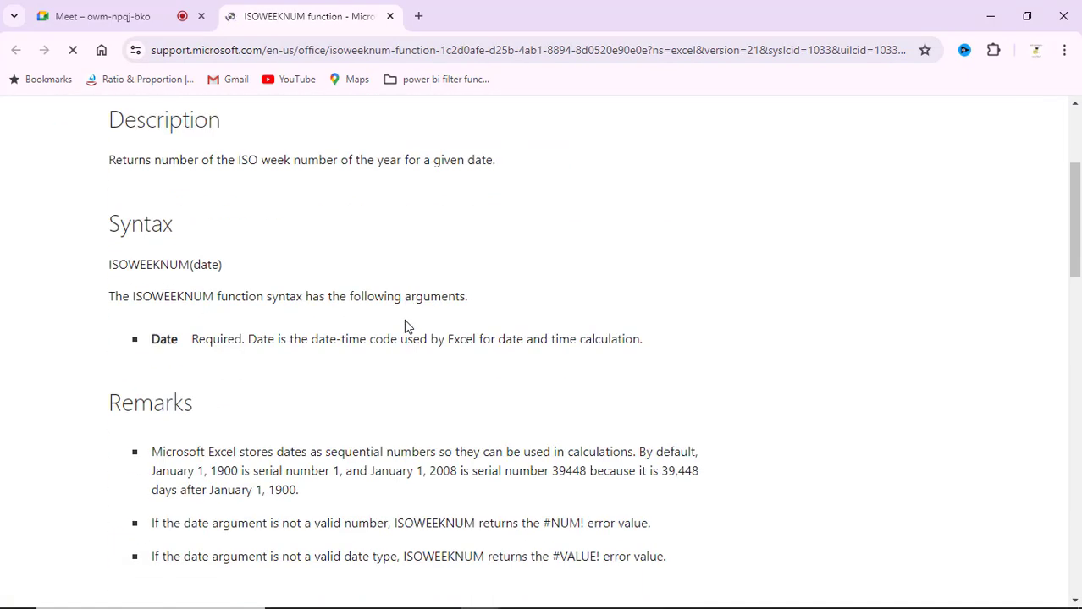
scroll(407, 326, down, 2)
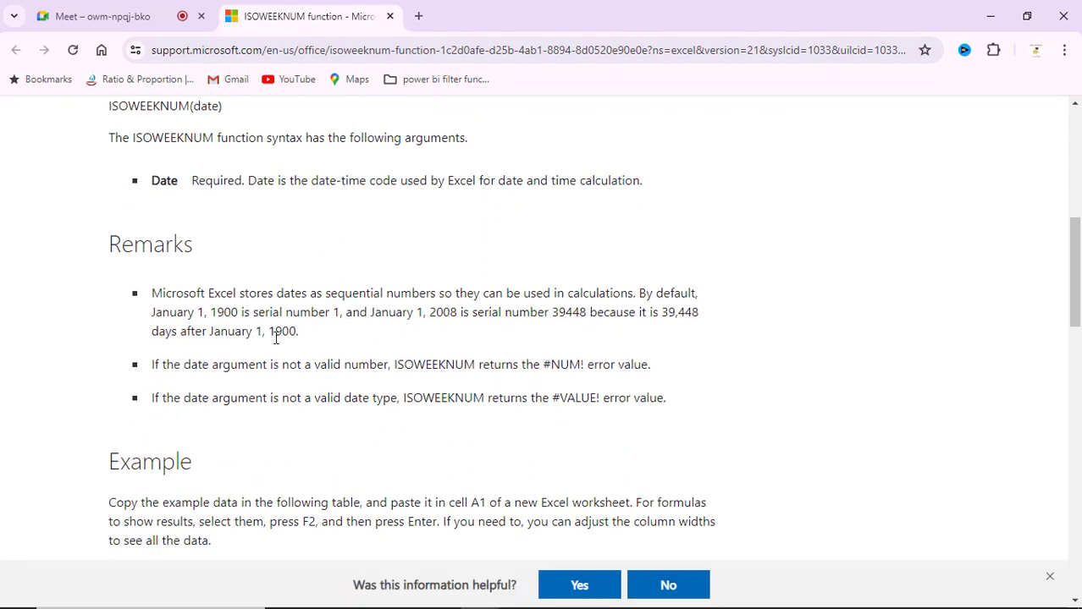
scroll(275, 338, down, 4)
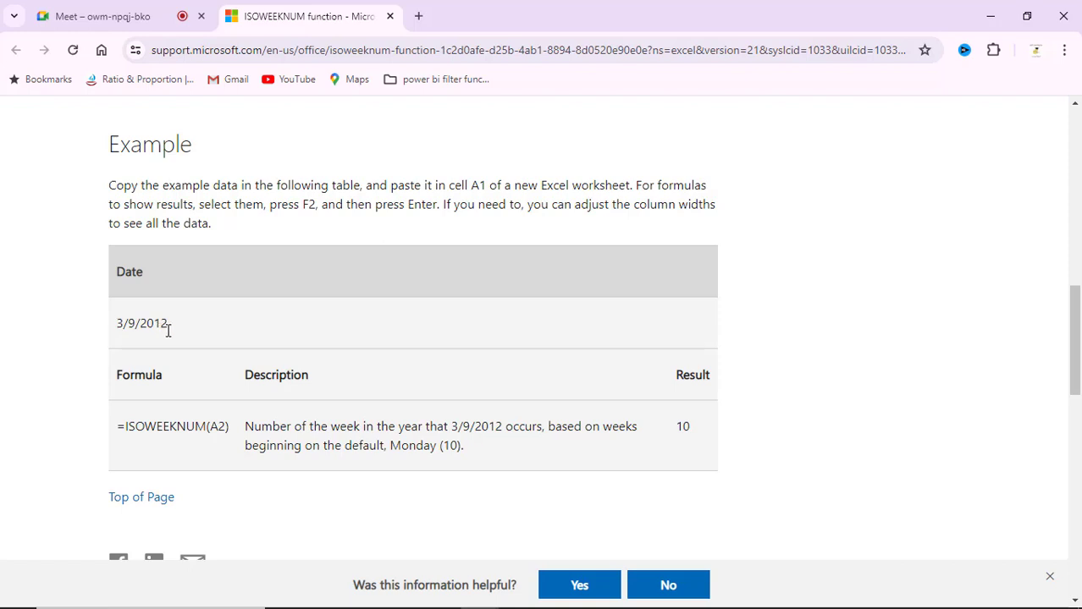
scroll(167, 330, down, 4)
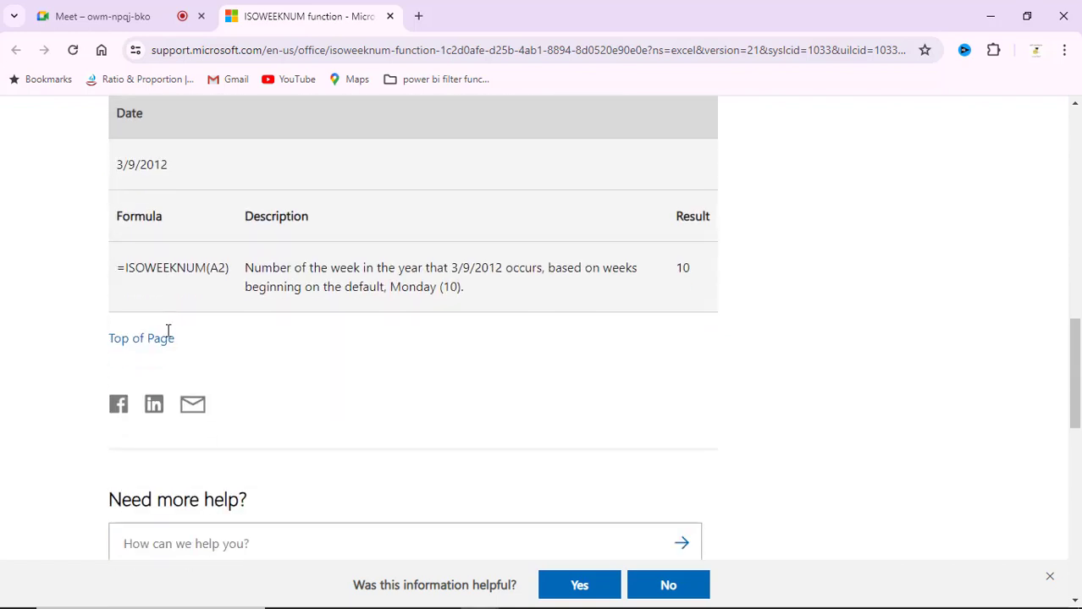
scroll(168, 335, up, 4)
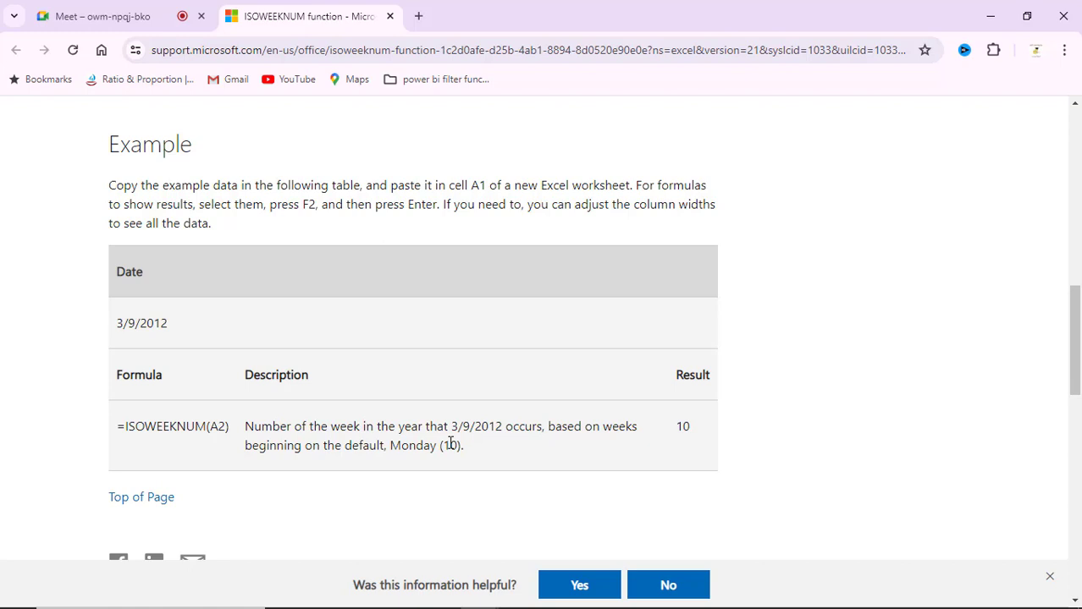
key(alt+Tab)
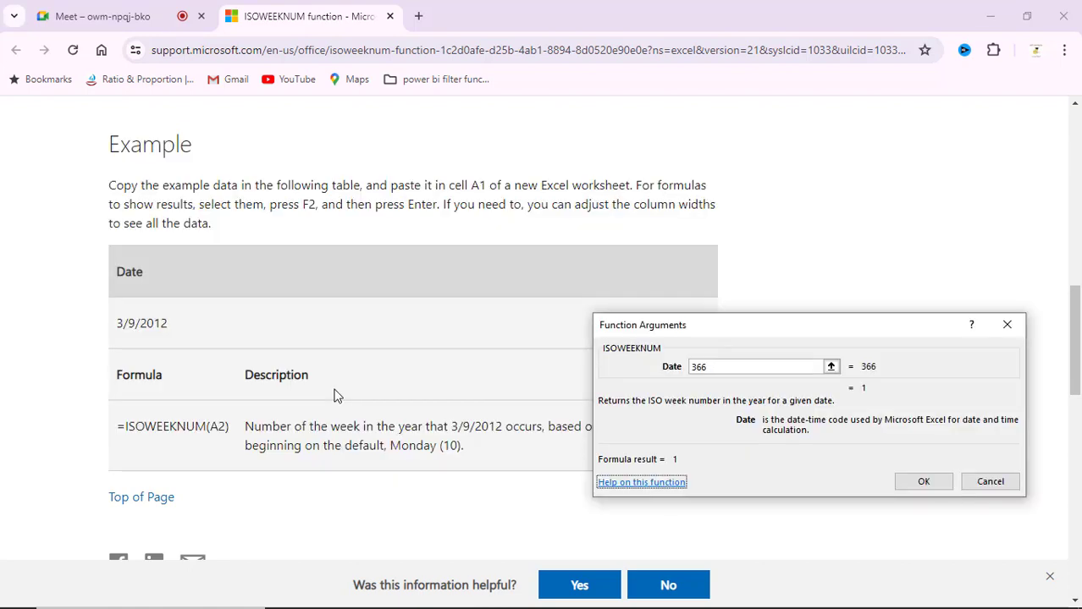
key(alt+Tab)
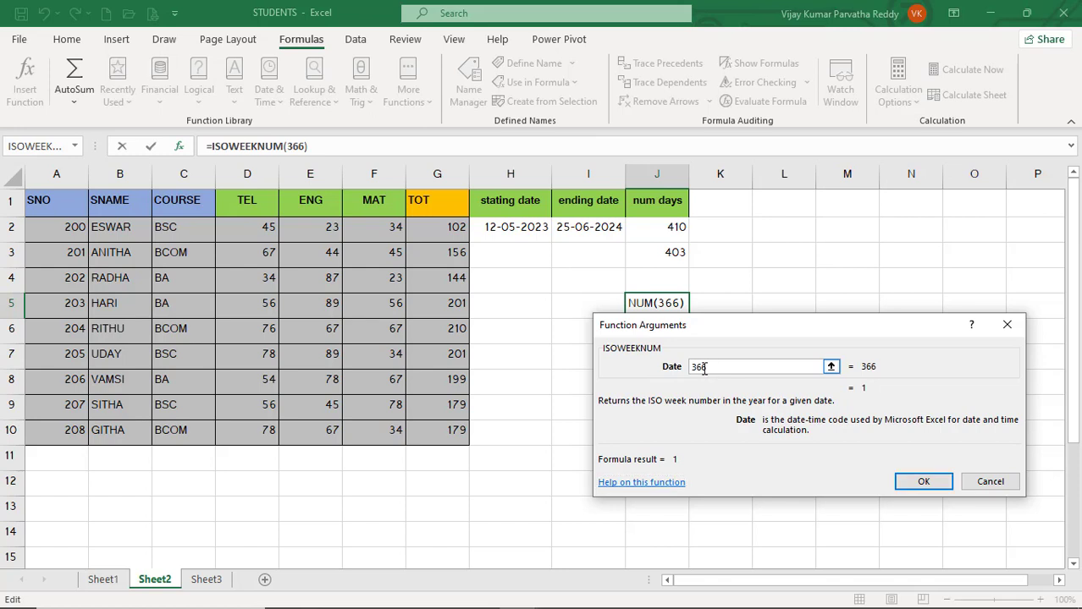
- Replace the ISOWEEKNUM date with the ending date in I2, insert the formula in J5 and clear the cell
drag(711, 367, 674, 367)
key(BackSpace)
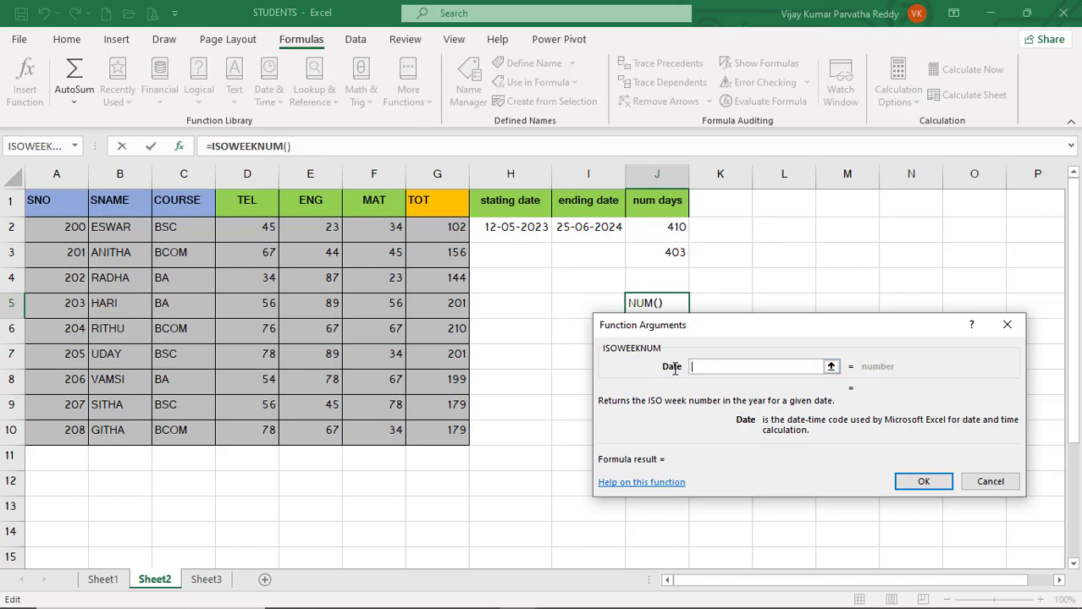
click(572, 229)
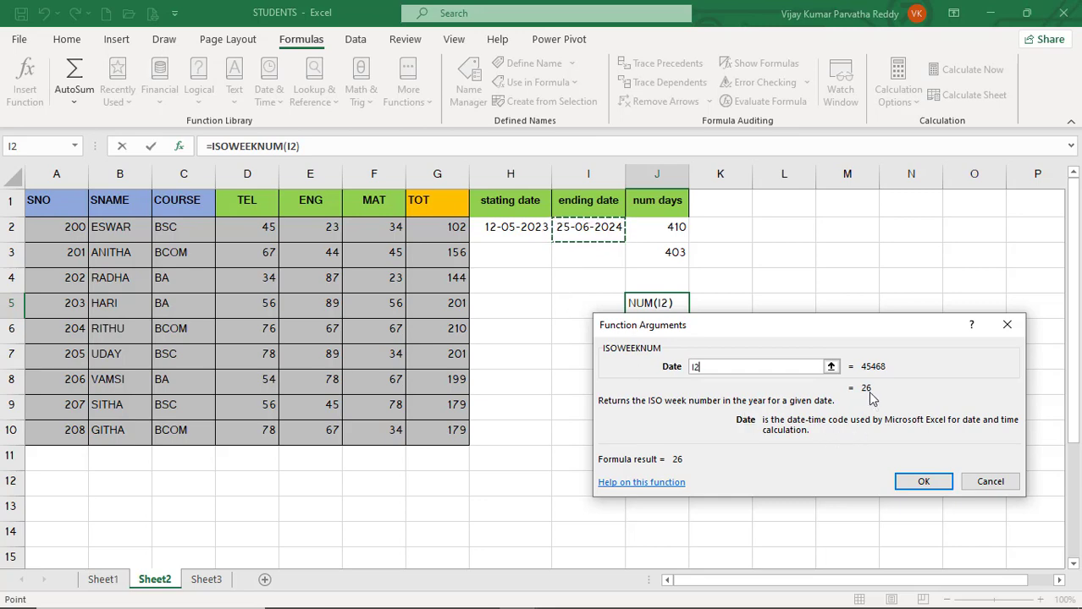
click(921, 480)
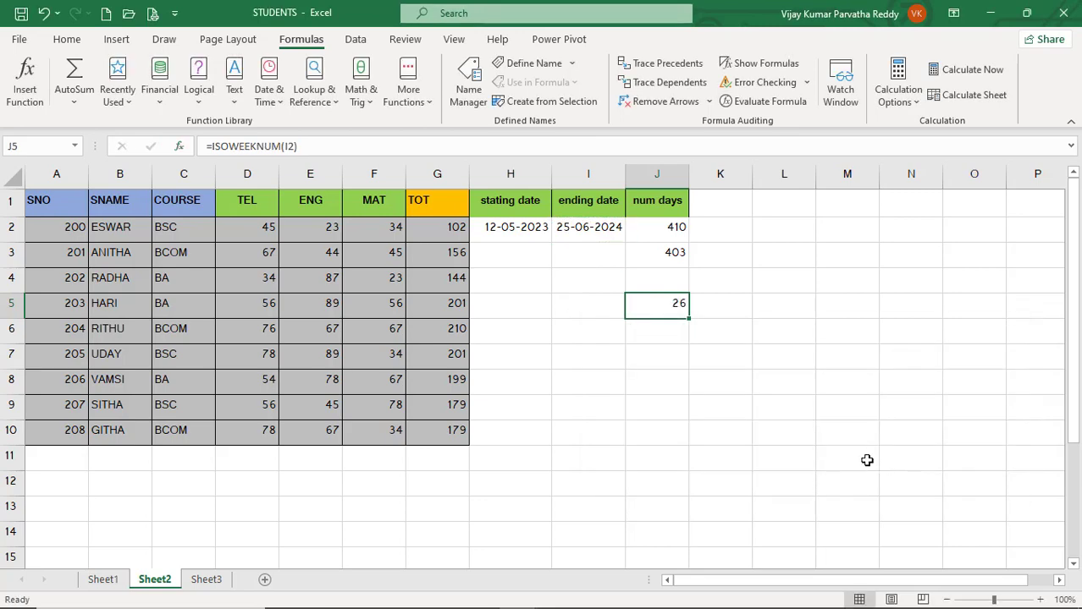
key(Delete)
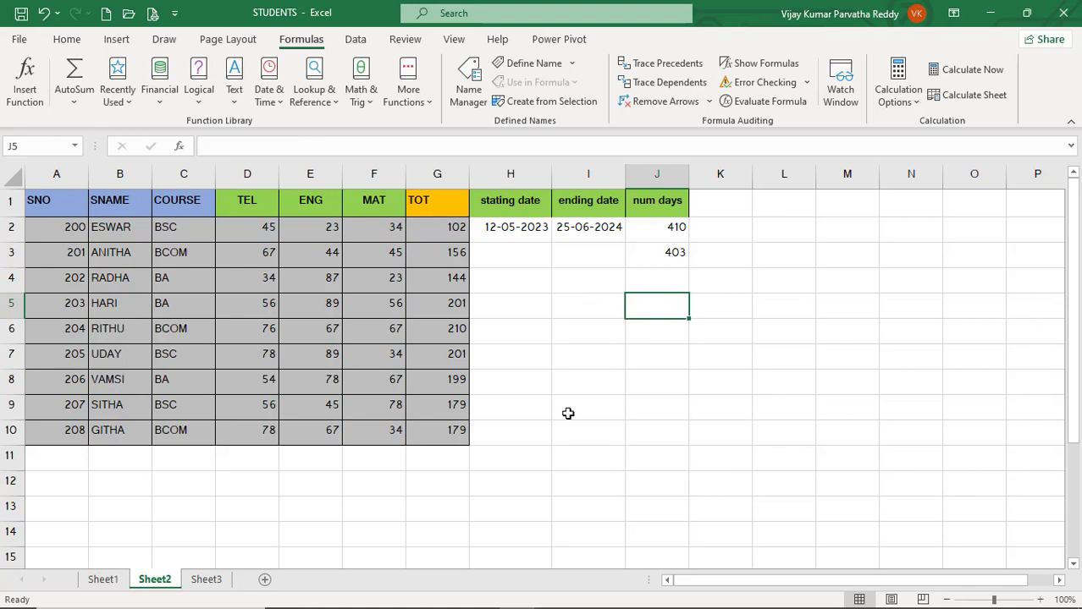
- Try a MINUTE function in J5 with the quoted time "05:55:60" as its serial number, and cancel it
click(285, 103)
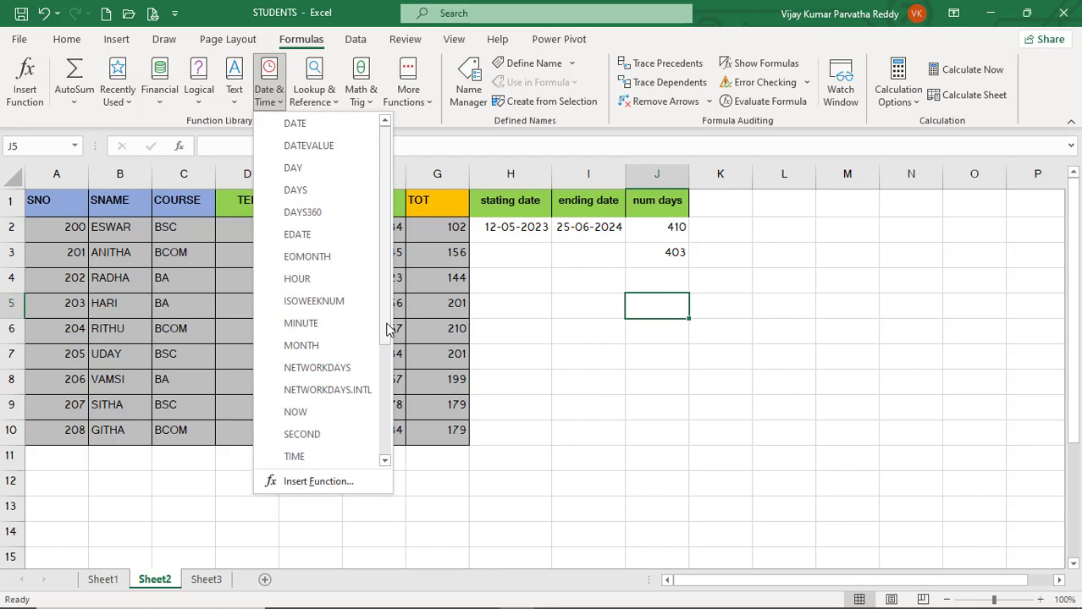
click(320, 330)
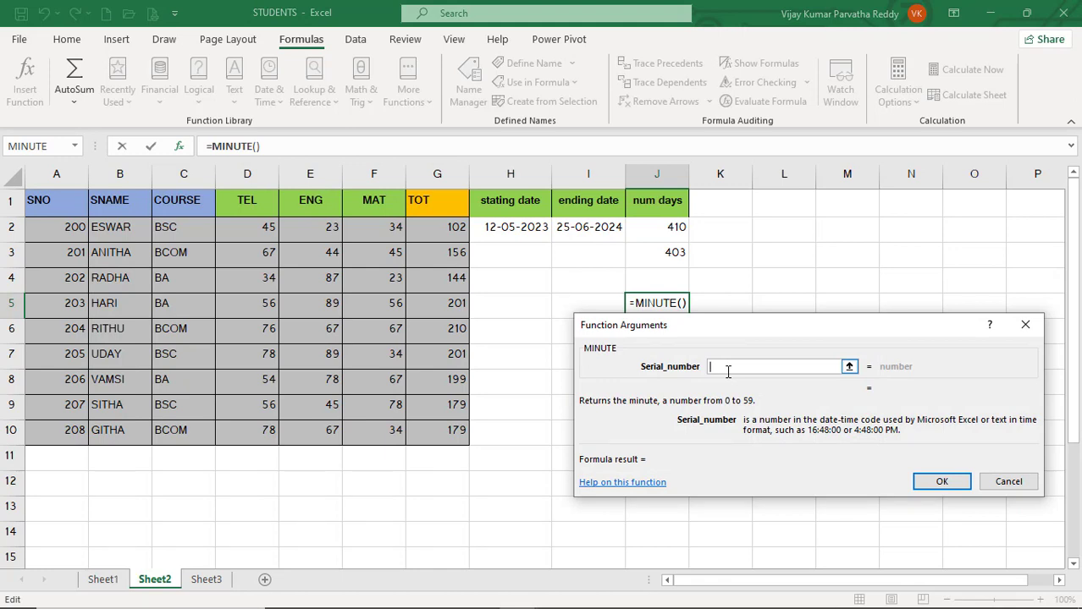
text(05:)
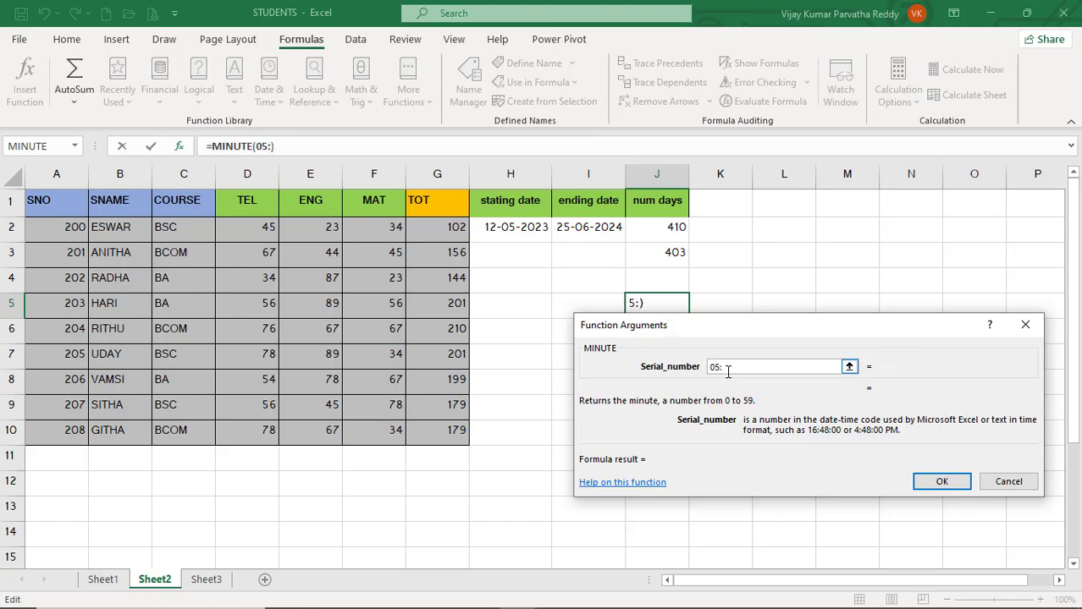
text(55:60)
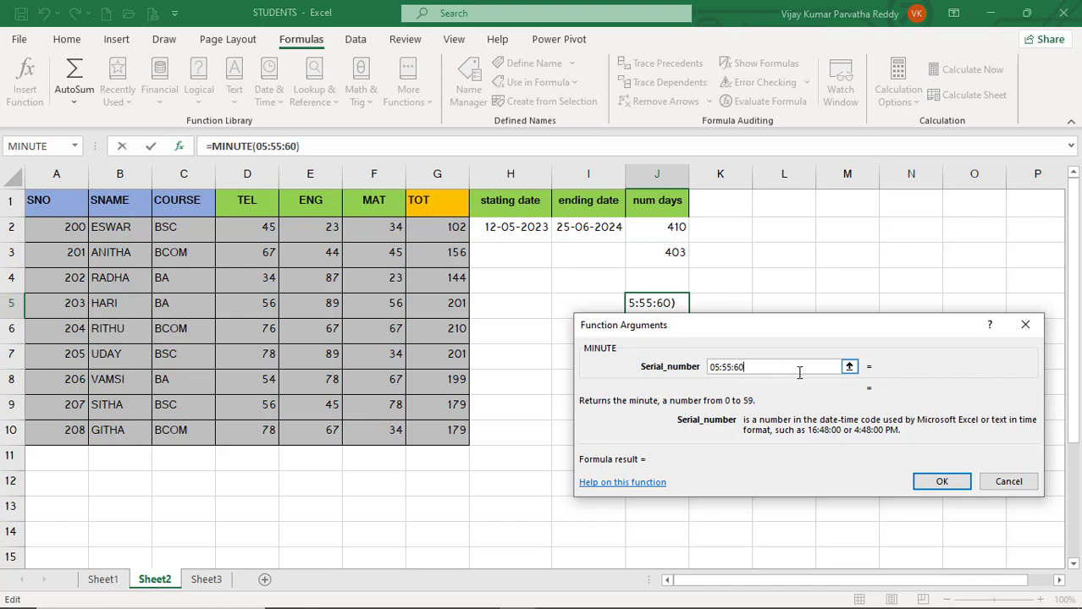
key(Home)
text(")
text(")
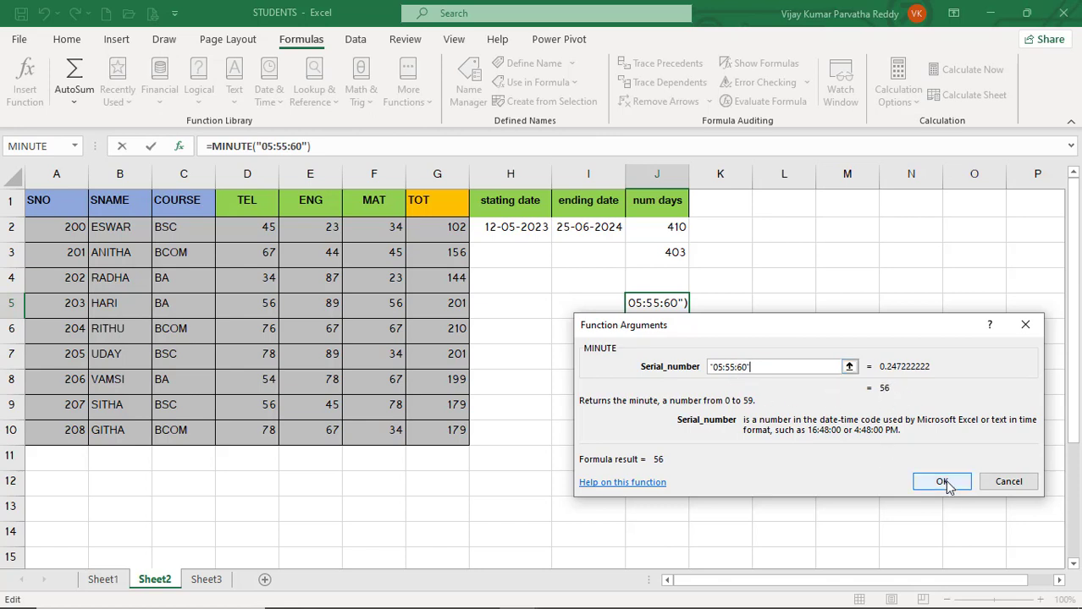
click(1005, 482)
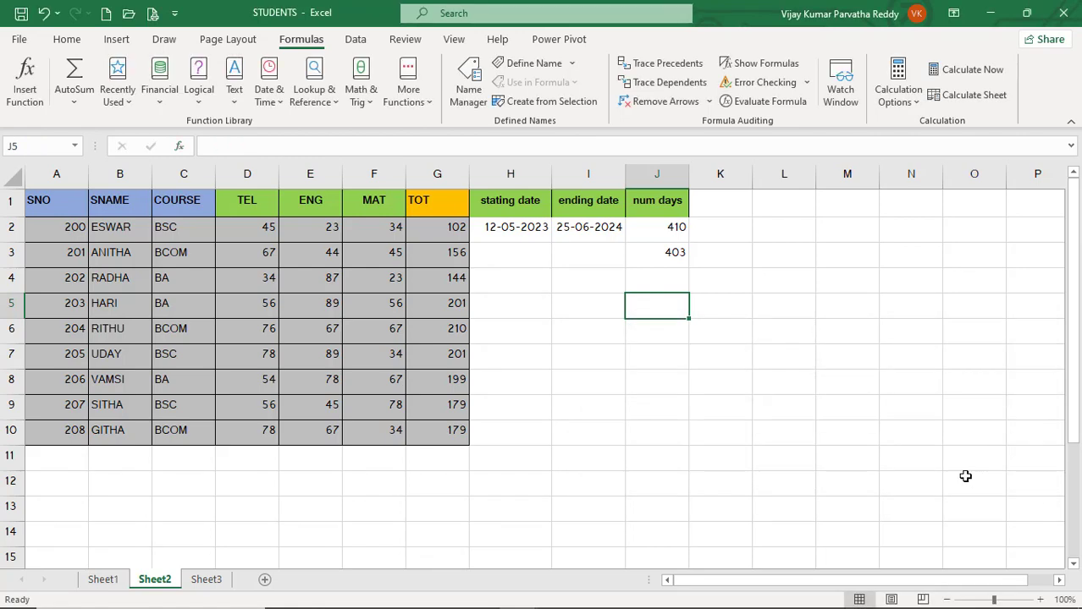
- Insert a MONTH function in J5 that uses the starting date in H2, and clear the cell
click(277, 100)
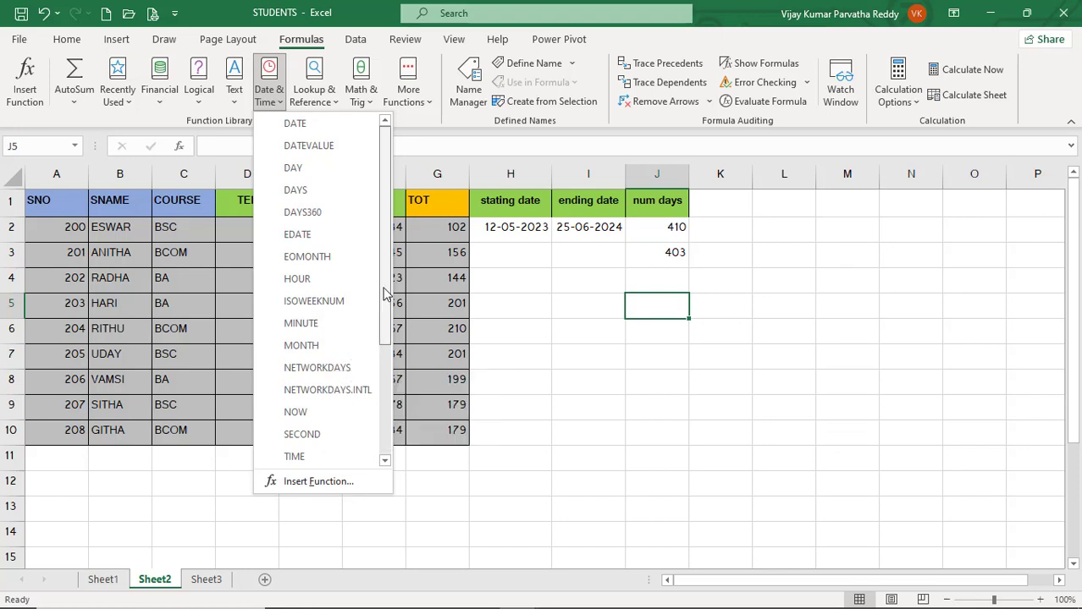
click(341, 347)
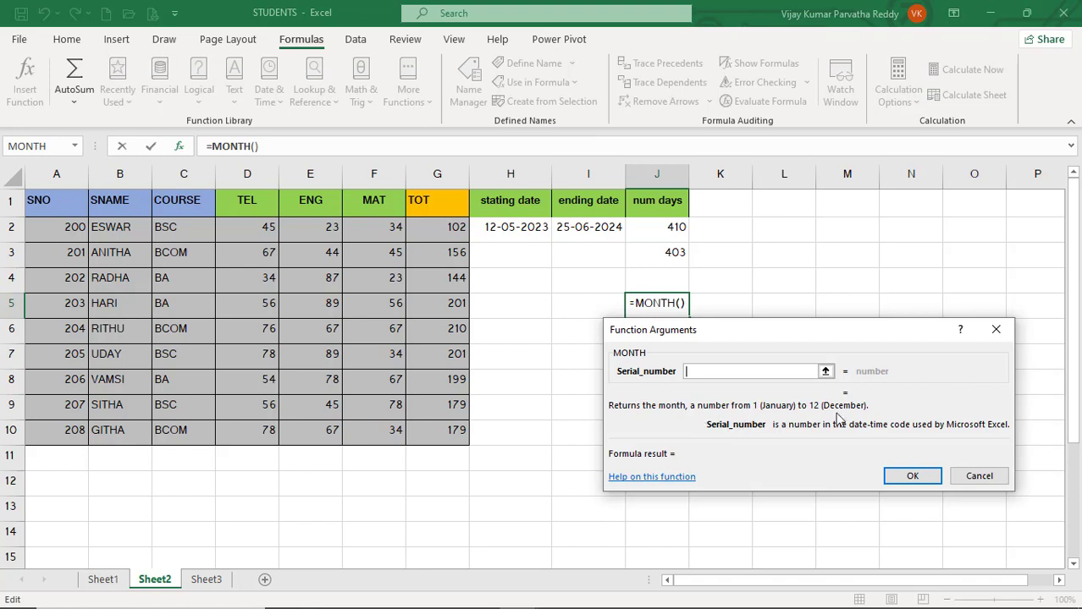
click(525, 233)
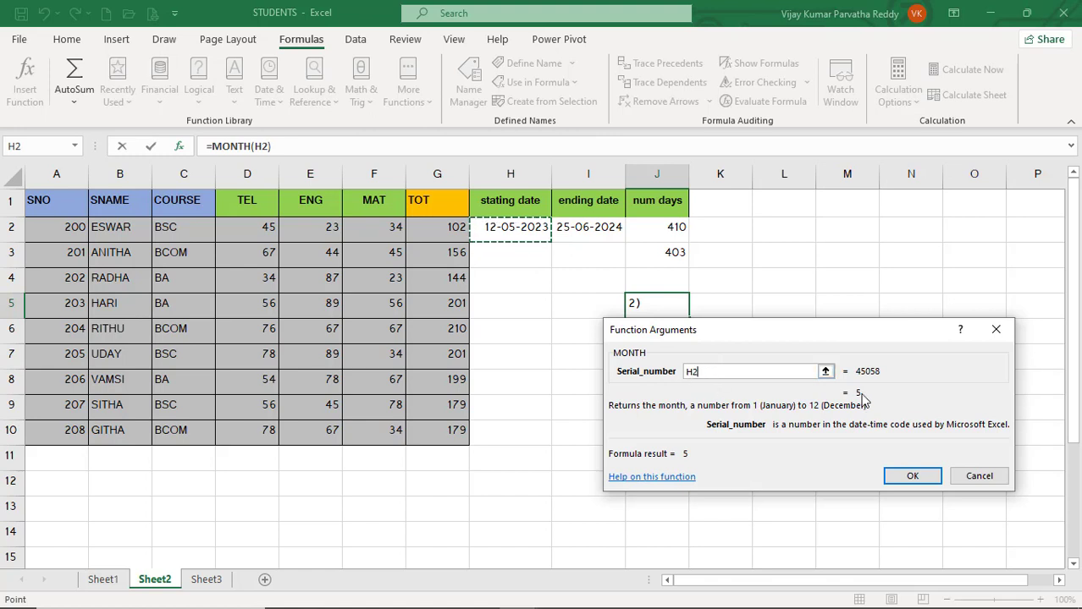
click(912, 475)
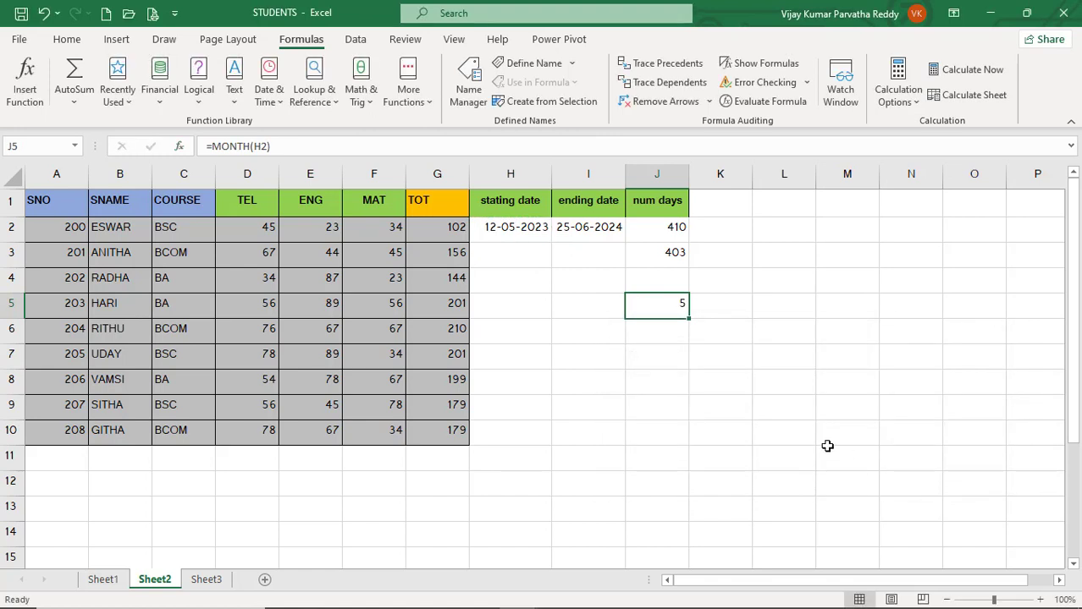
key(Delete)
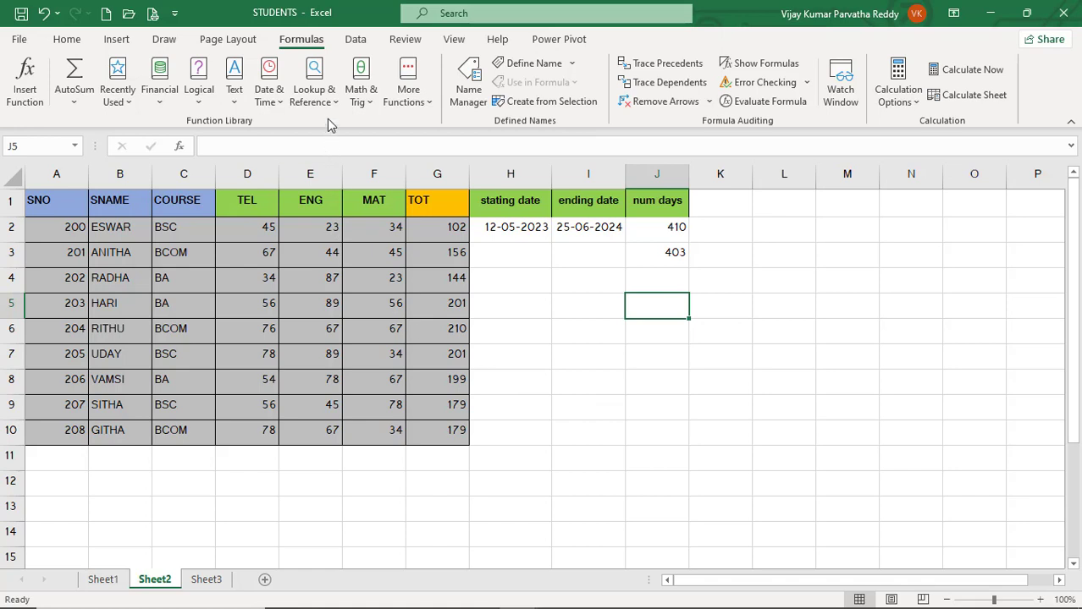
- Start a NETWORKDAYS function in J5 with the starting date in H2 and the ending date in I2
click(279, 108)
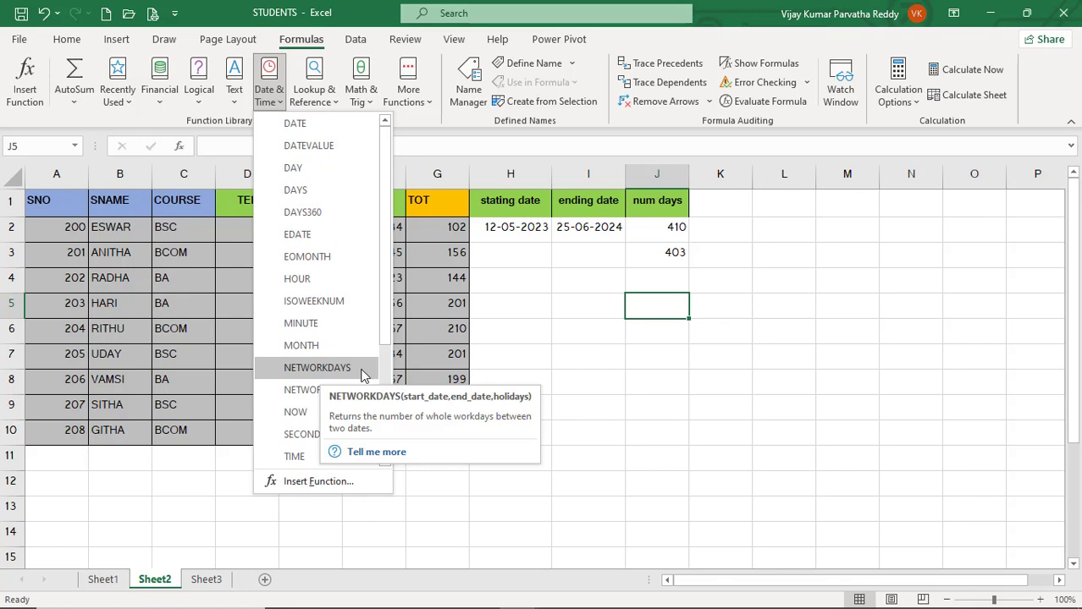
click(366, 371)
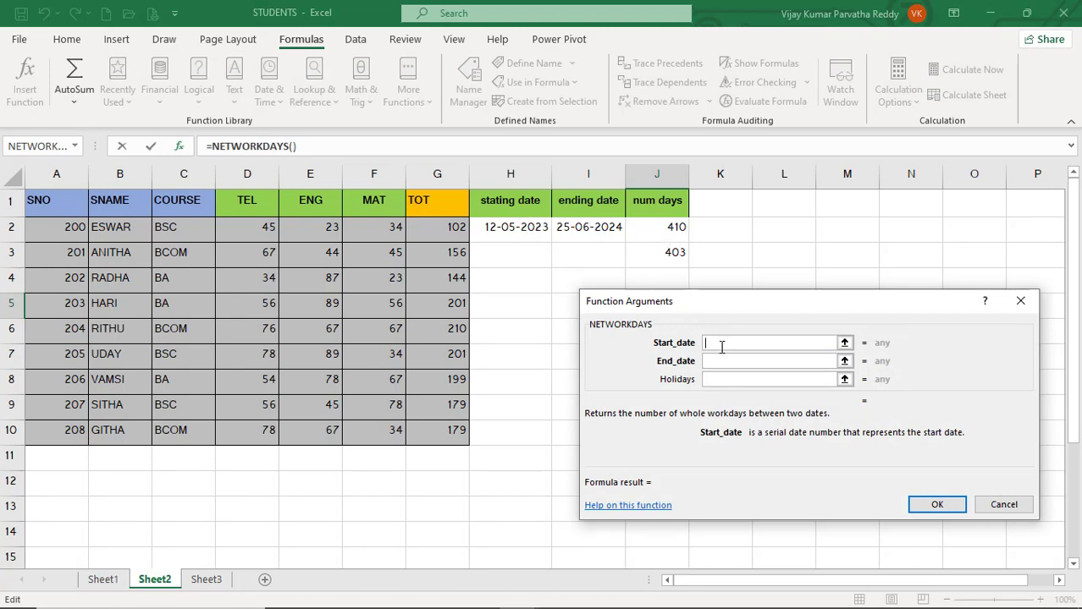
click(530, 237)
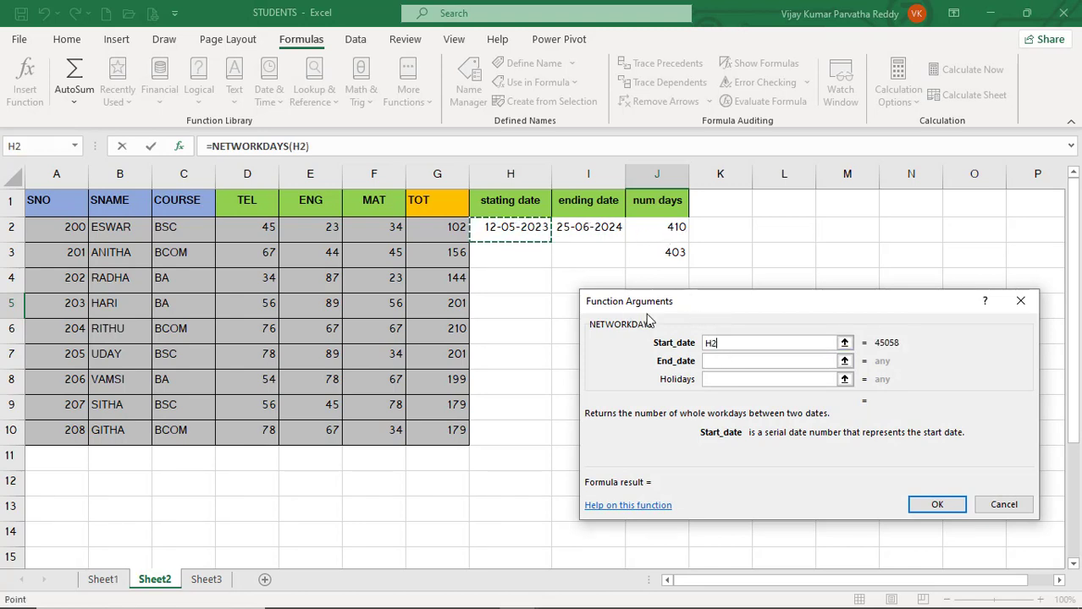
click(723, 362)
click(602, 228)
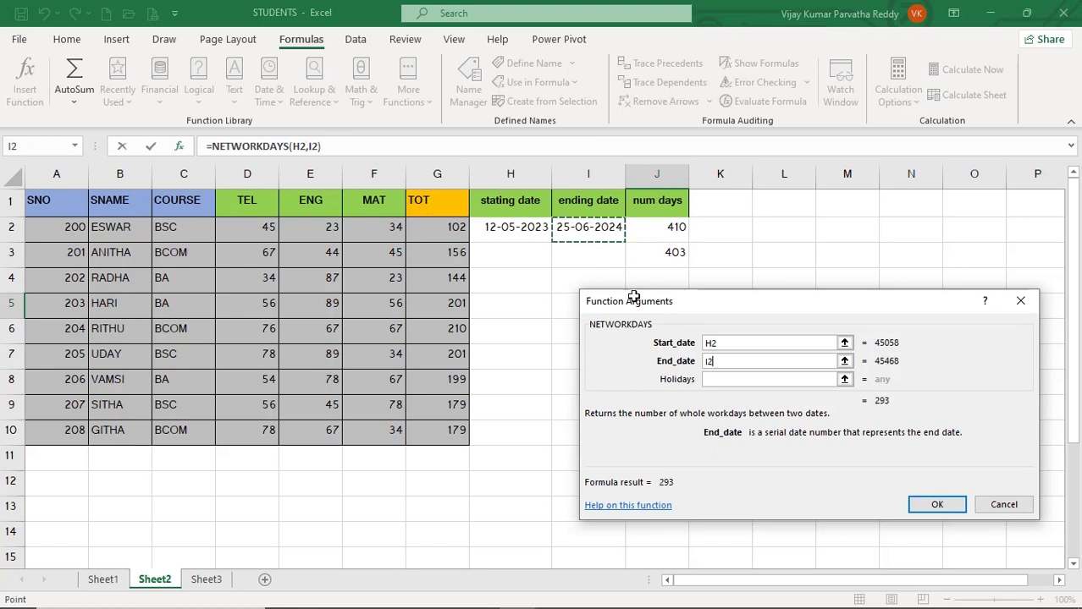
- Try 10 and then 20 as the holidays argument of the NETWORKDAYS function
click(729, 379)
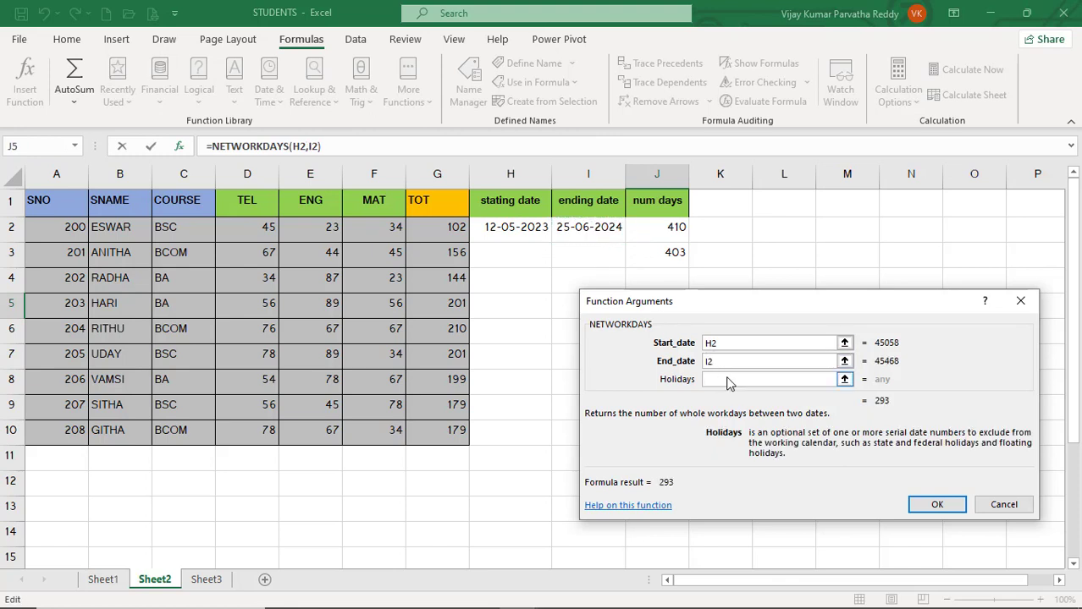
text(10)
click(738, 363)
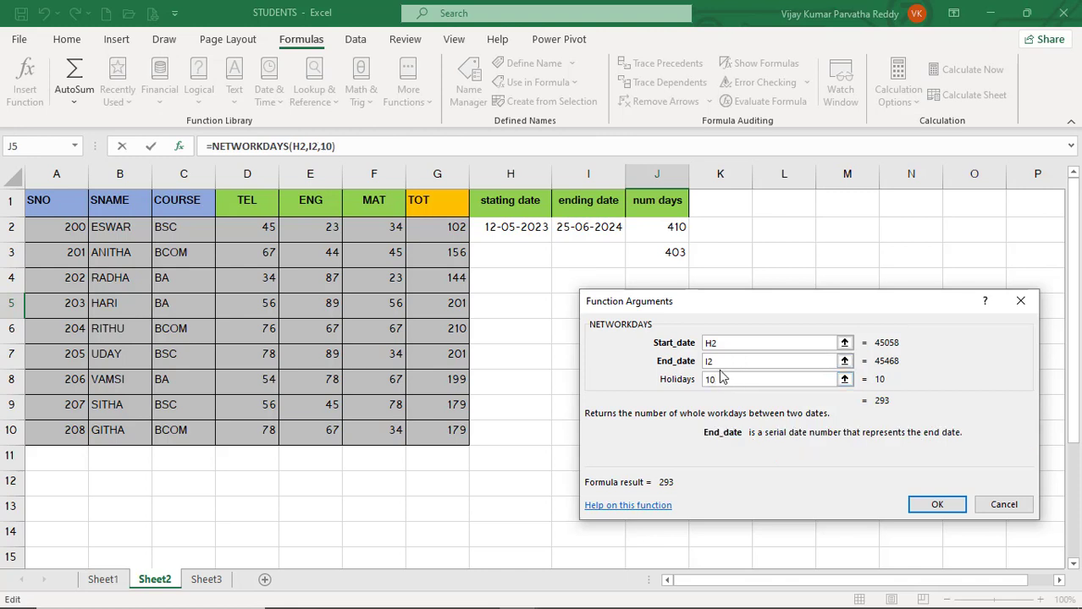
click(720, 383)
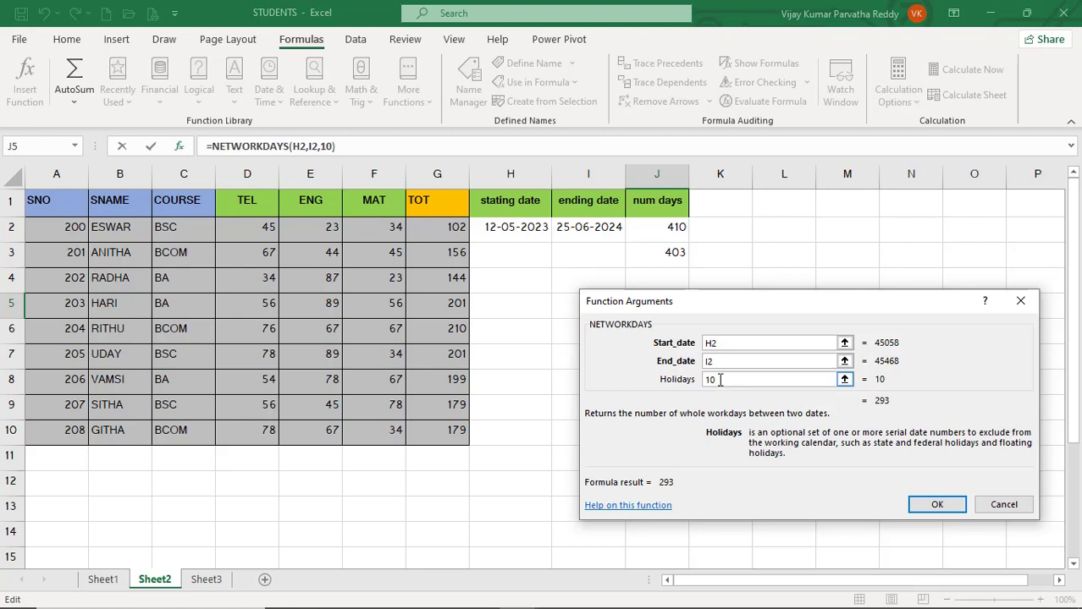
drag(718, 383, 702, 378)
text(20)
click(744, 360)
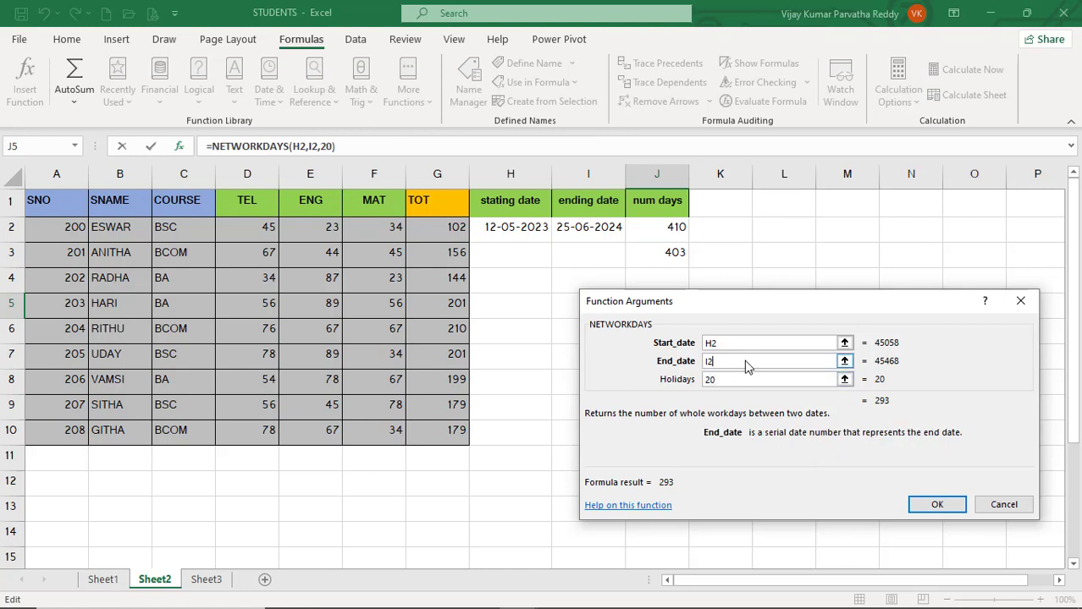
click(730, 380)
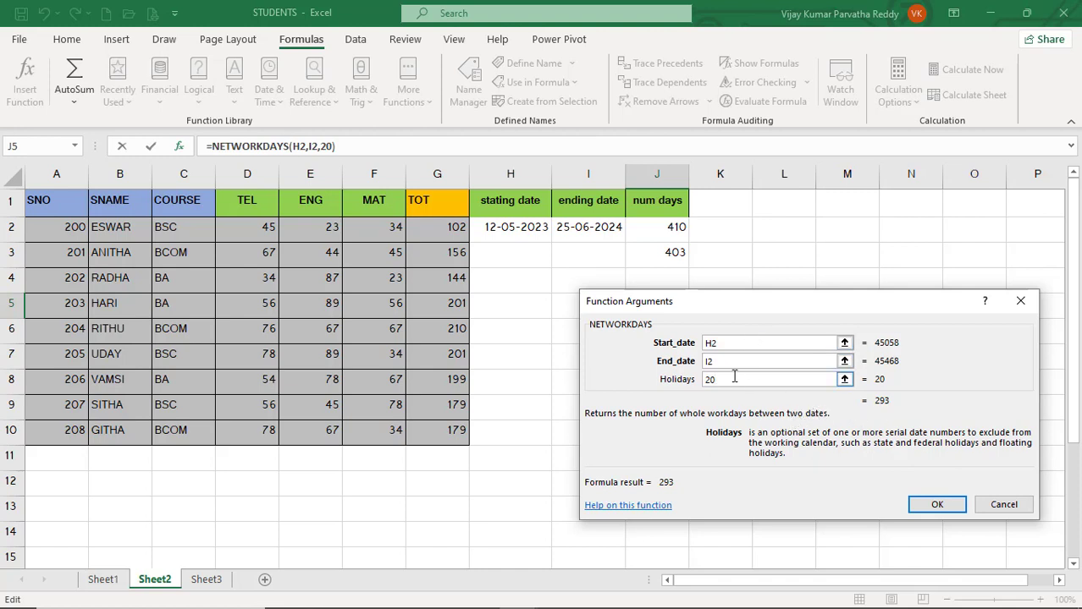
- Replace the holidays argument with 30 and then 40, insert the NETWORKDAYS formula in J5 and clear the cell
drag(730, 379, 678, 379)
text(3)
text(0)
key(BackSpace)
key(BackSpace)
text(40)
click(937, 505)
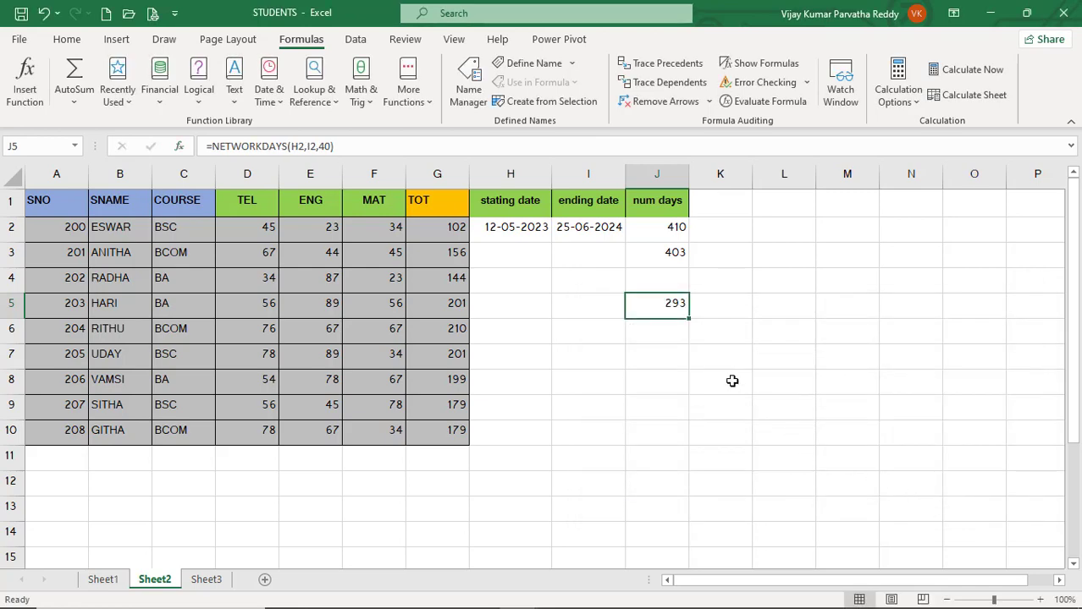
key(Delete)
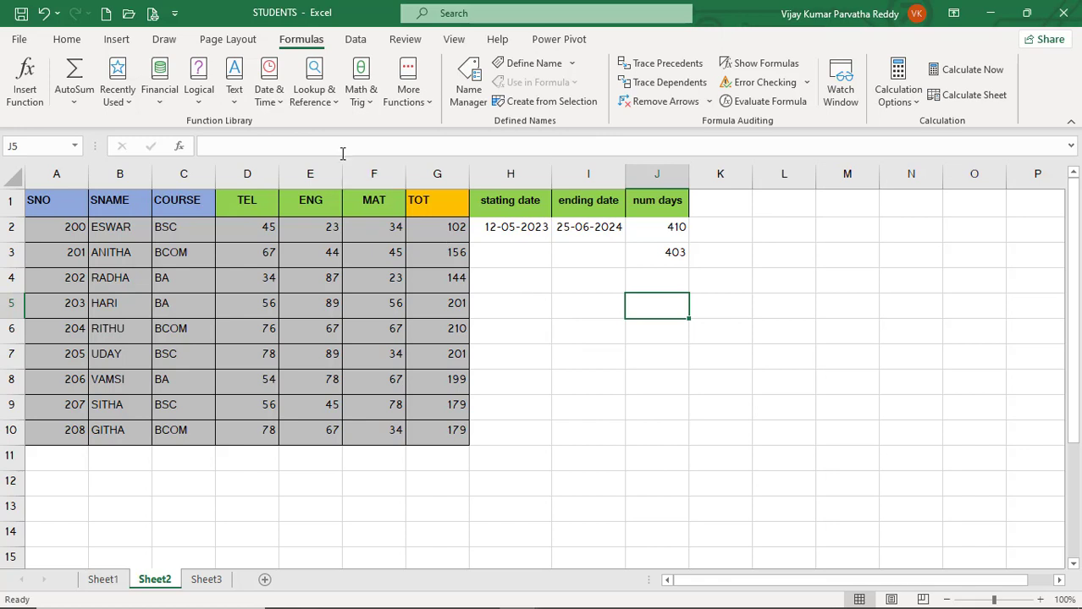
- Start a NETWORKDAYS.INTL function in J5 with H2 as the start date and I2 as the end date
click(275, 98)
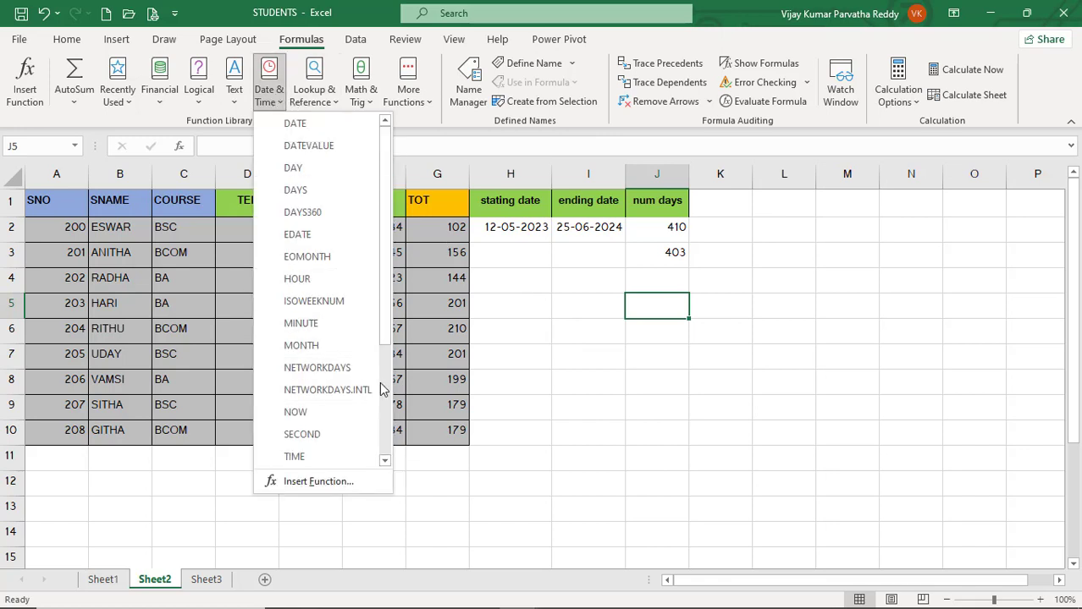
scroll(384, 387, down, 3)
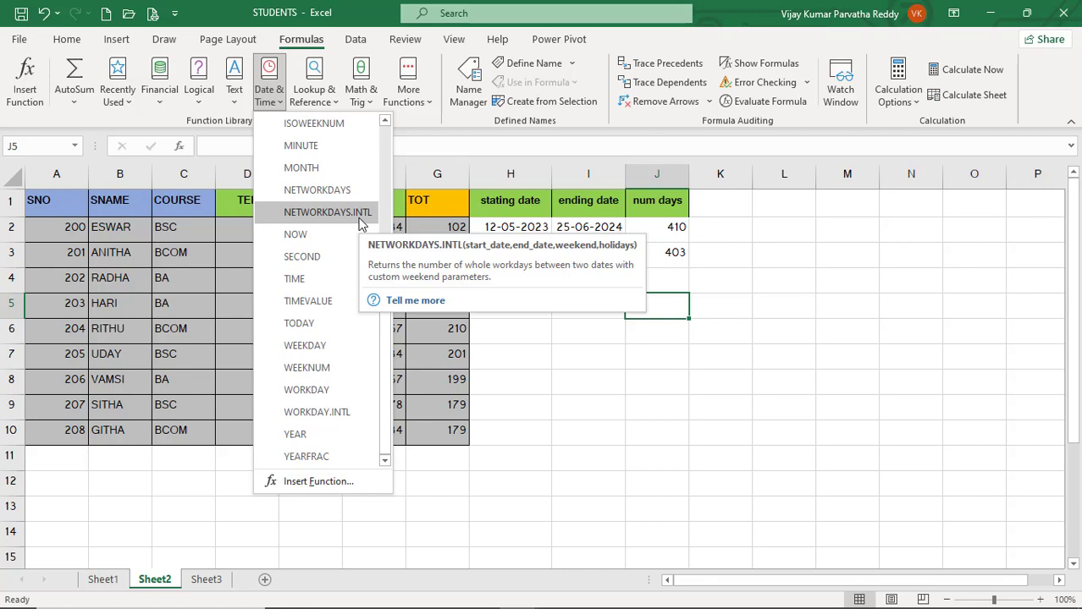
click(327, 213)
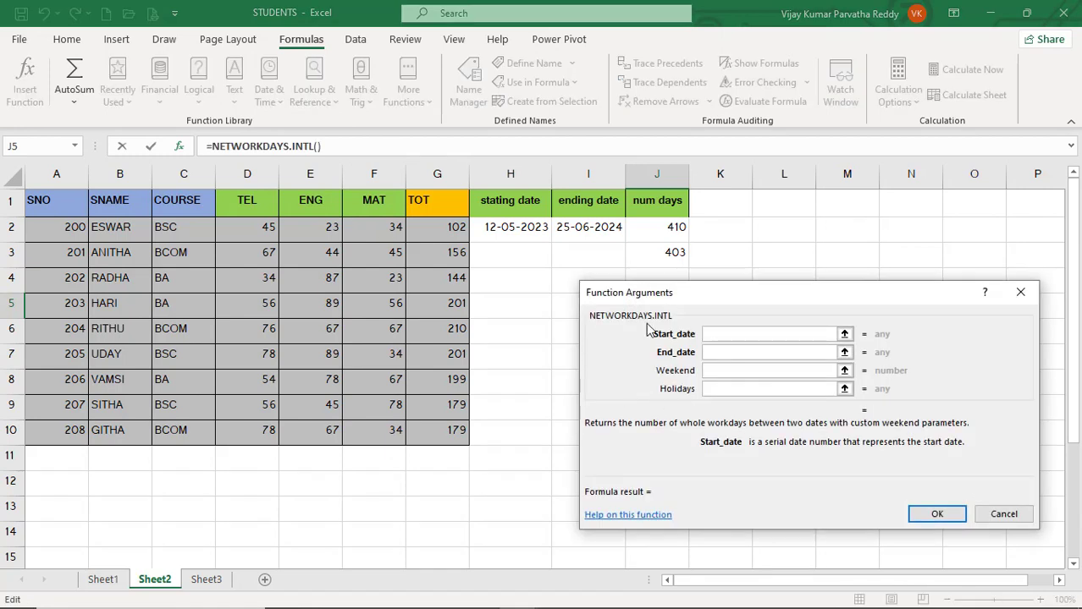
click(528, 231)
click(724, 352)
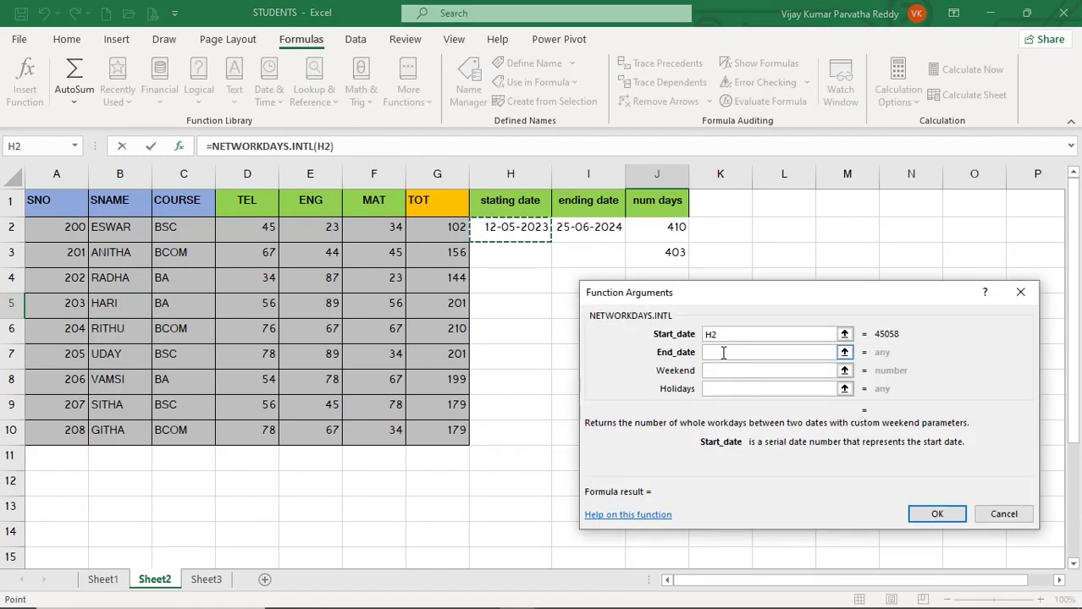
click(604, 225)
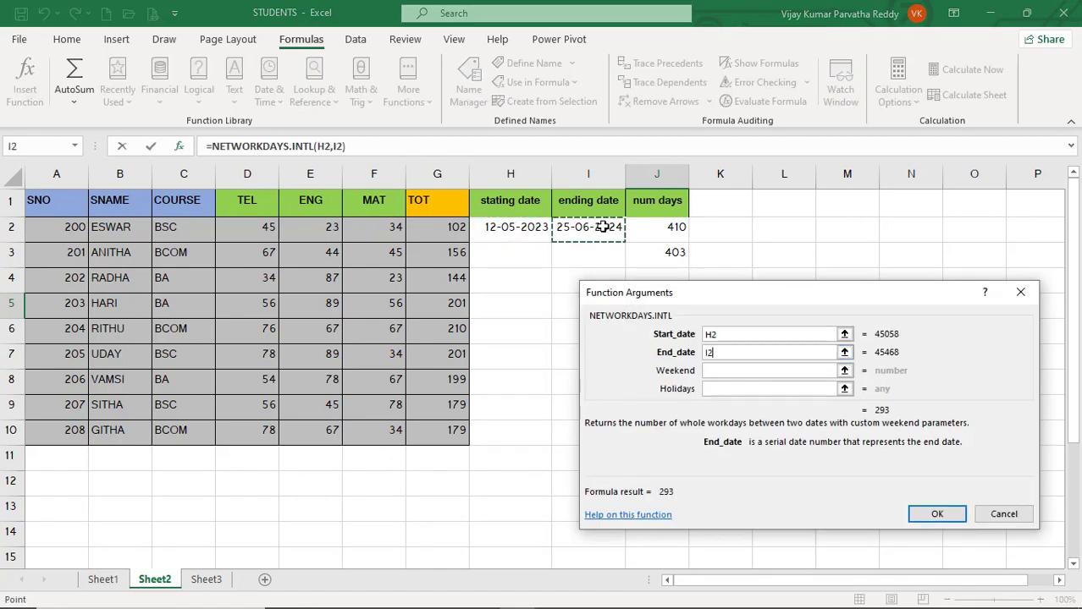
- Try 6, 7 and 5 as the weekend argument of NETWORKDAYS.INTL, and leave the argument empty
click(738, 373)
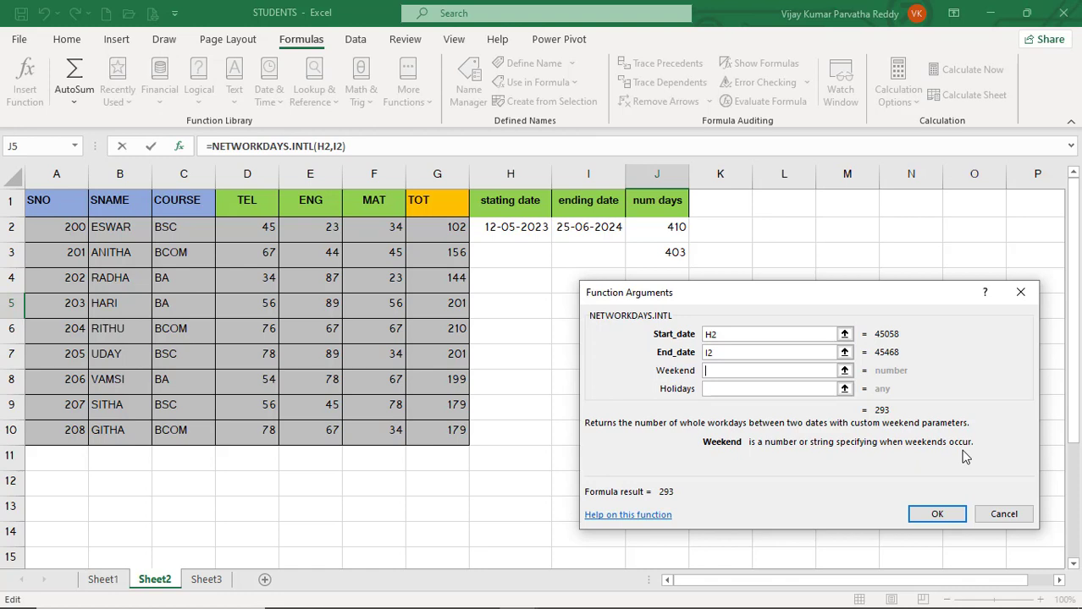
text(6)
key(BackSpace)
text(7)
key(BackSpace)
text(5)
key(BackSpace)
- Try 10 as the holidays argument and remove it, insert the NETWORKDAYS.INTL formula in J5 and clear the cell
click(769, 391)
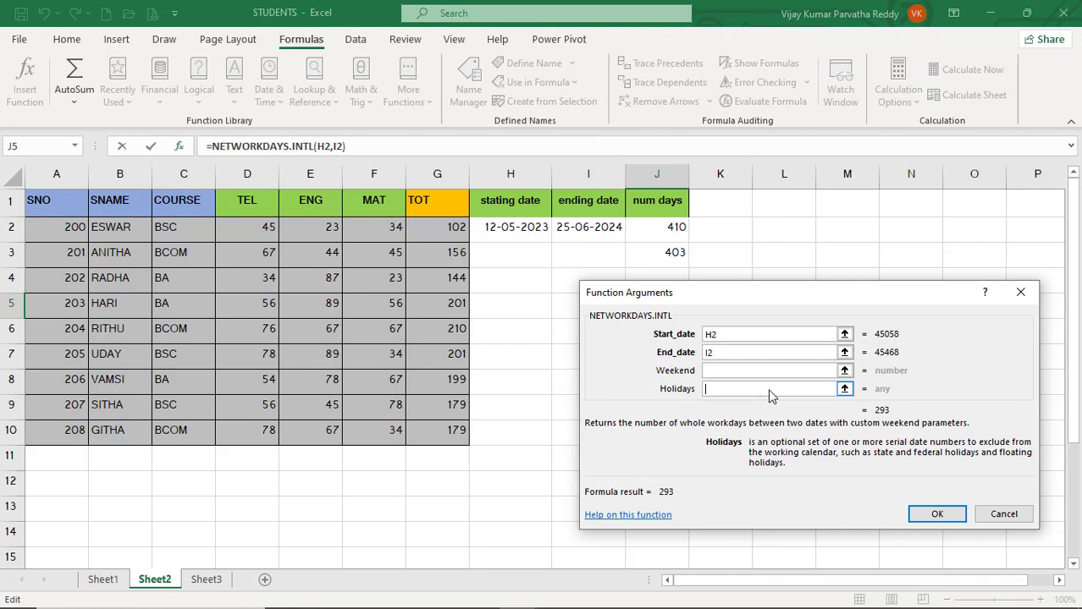
text(10)
key(BackSpace)
key(BackSpace)
click(937, 515)
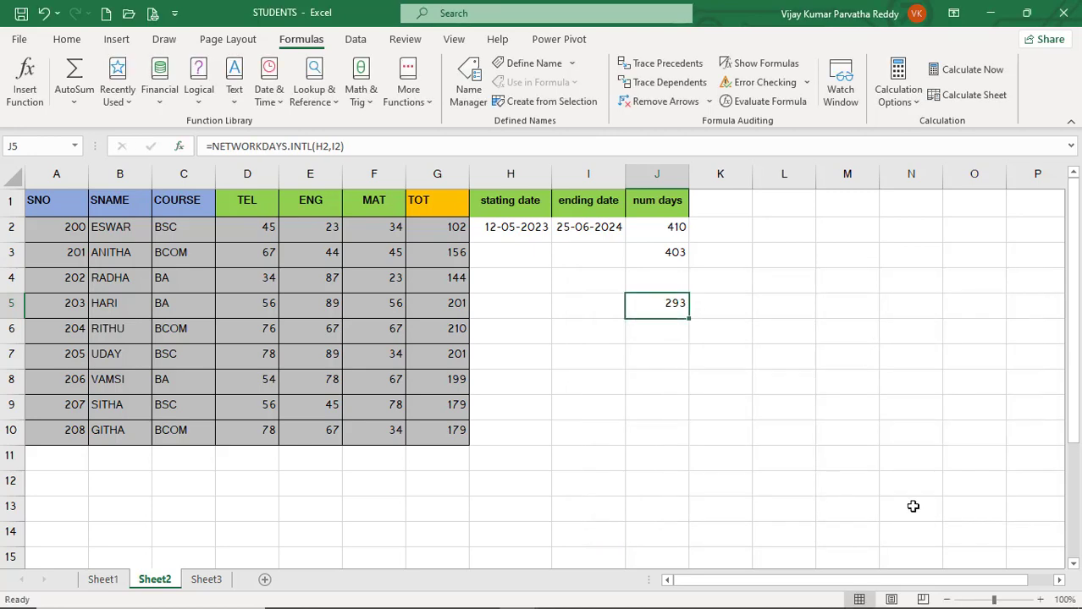
key(Delete)
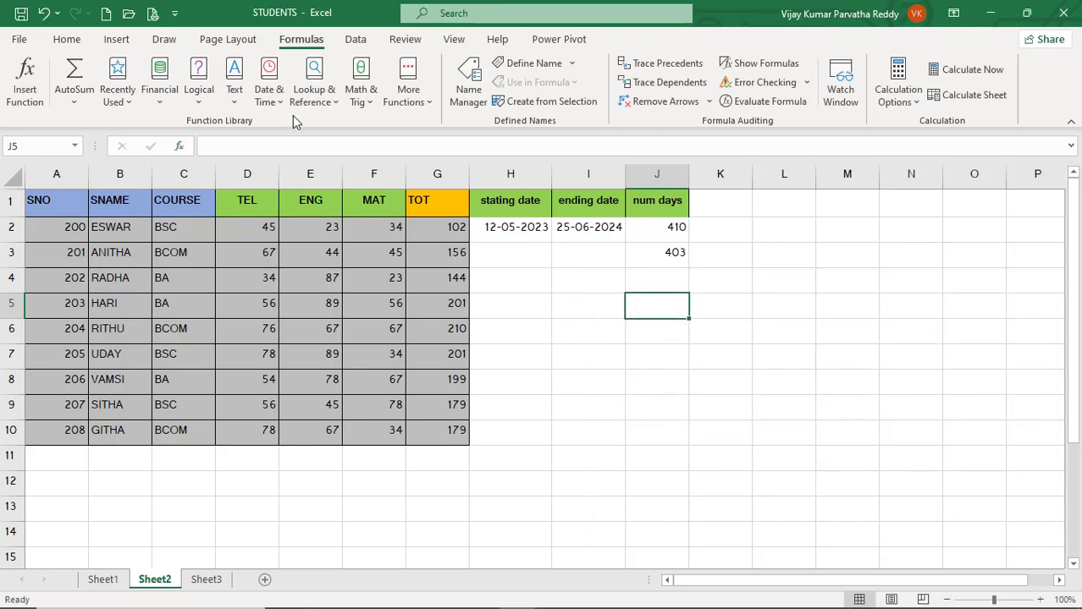
- Insert a NOW function in J5, and clear the cell
click(269, 95)
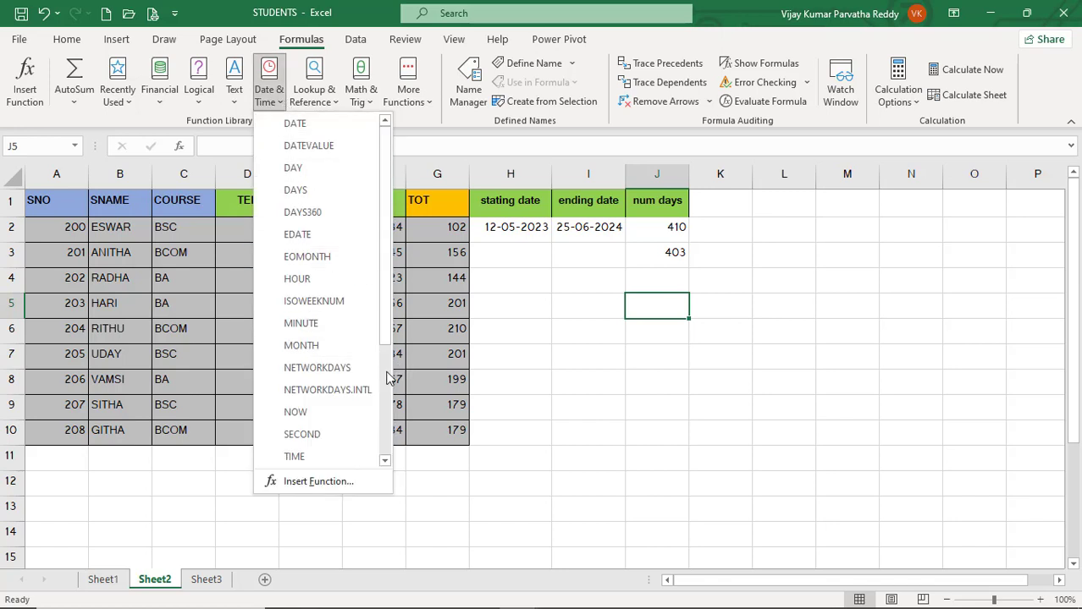
drag(382, 337, 388, 452)
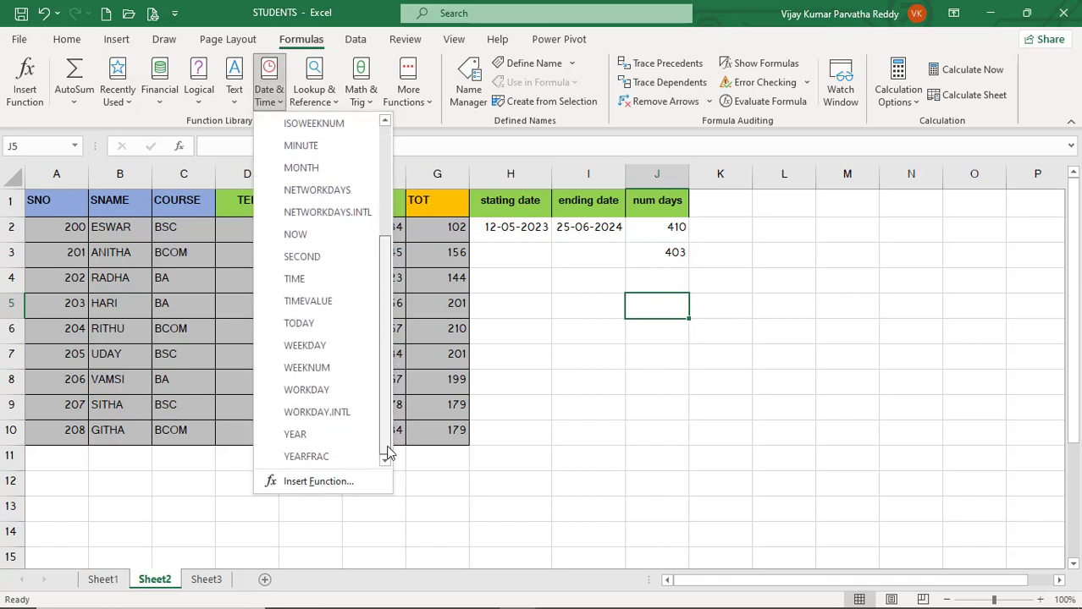
click(328, 246)
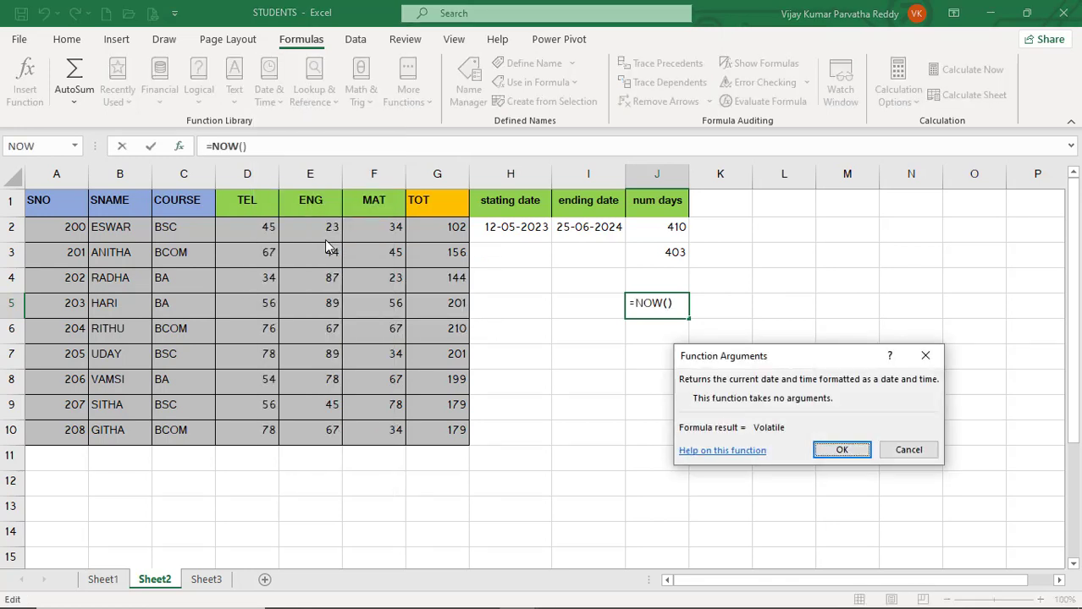
key(Return)
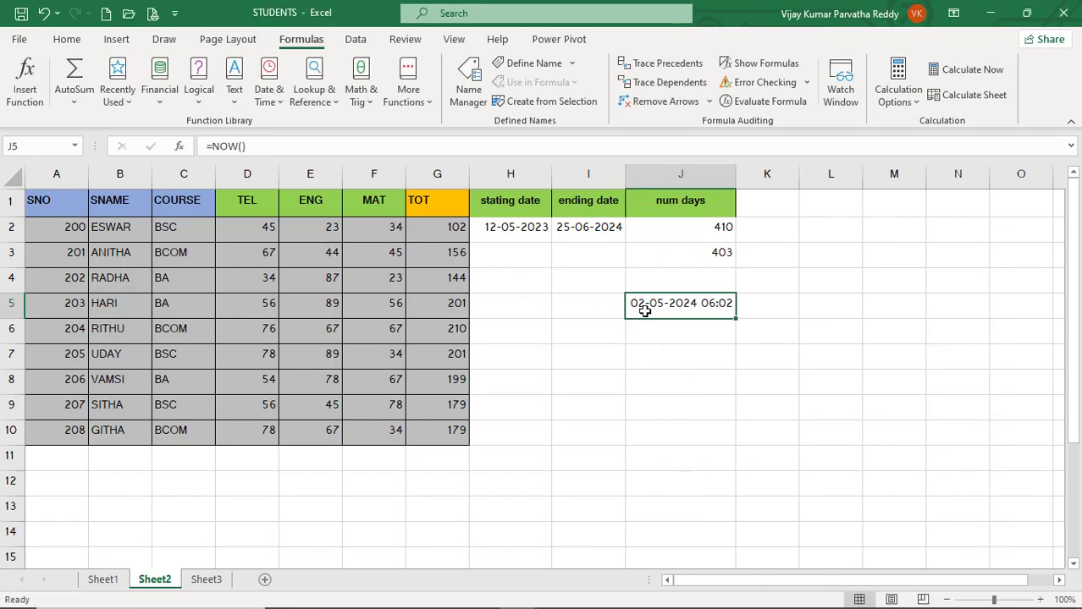
click(693, 341)
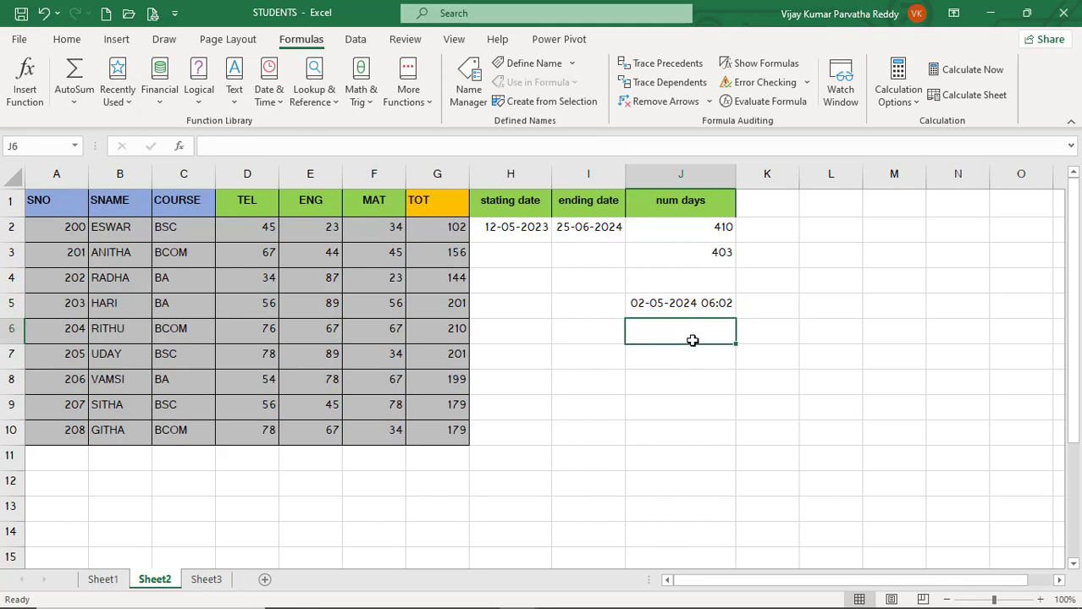
click(687, 303)
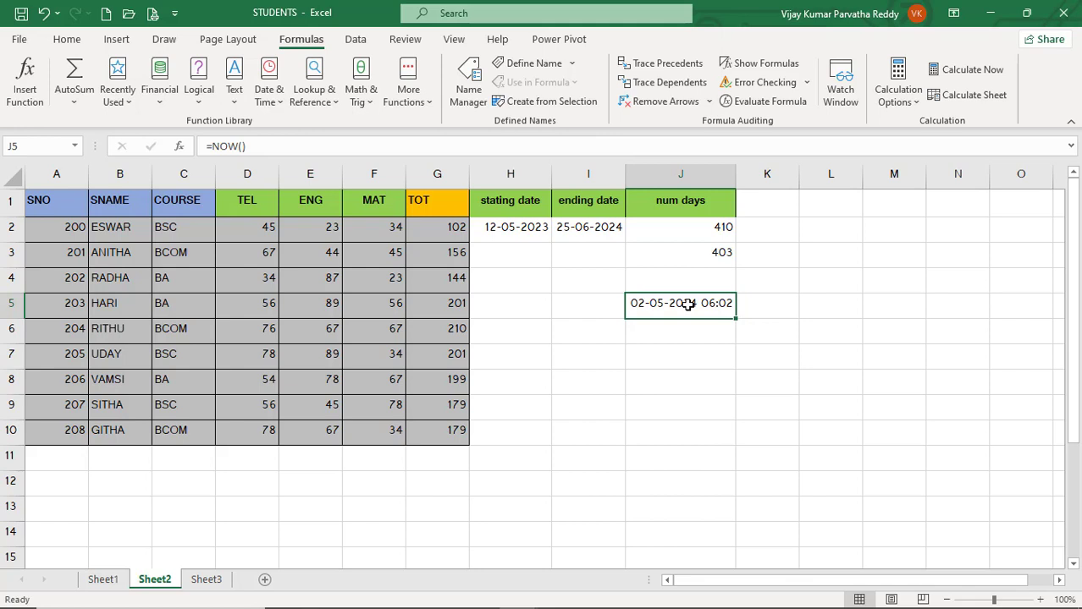
key(Delete)
- Enter the formula =now() directly in cell J6
click(679, 334)
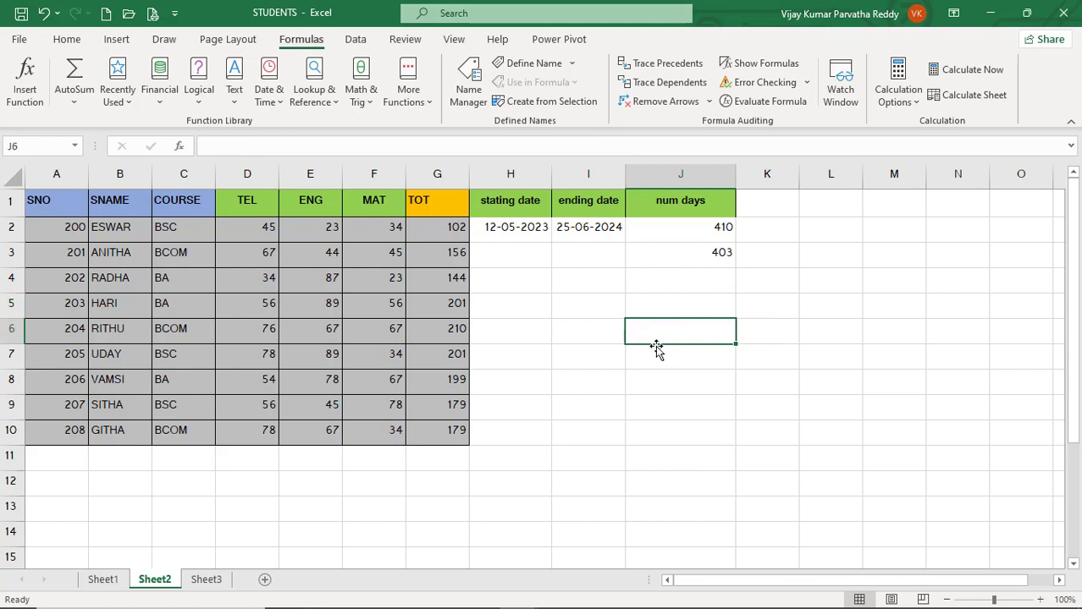
text(=newo)
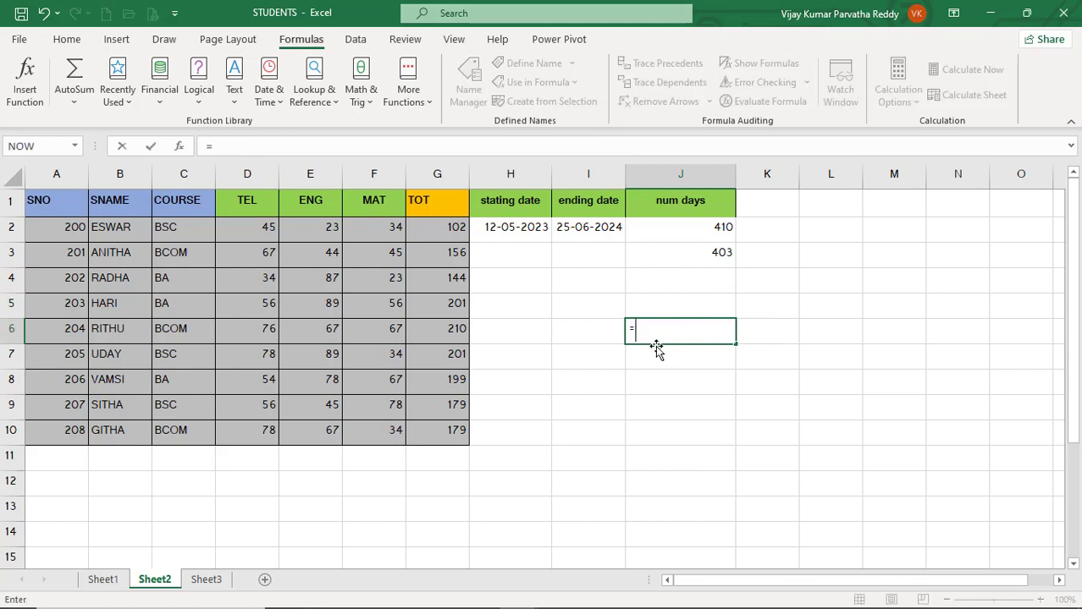
key(BackSpace)
key(BackSpace)
key(BackSpace)
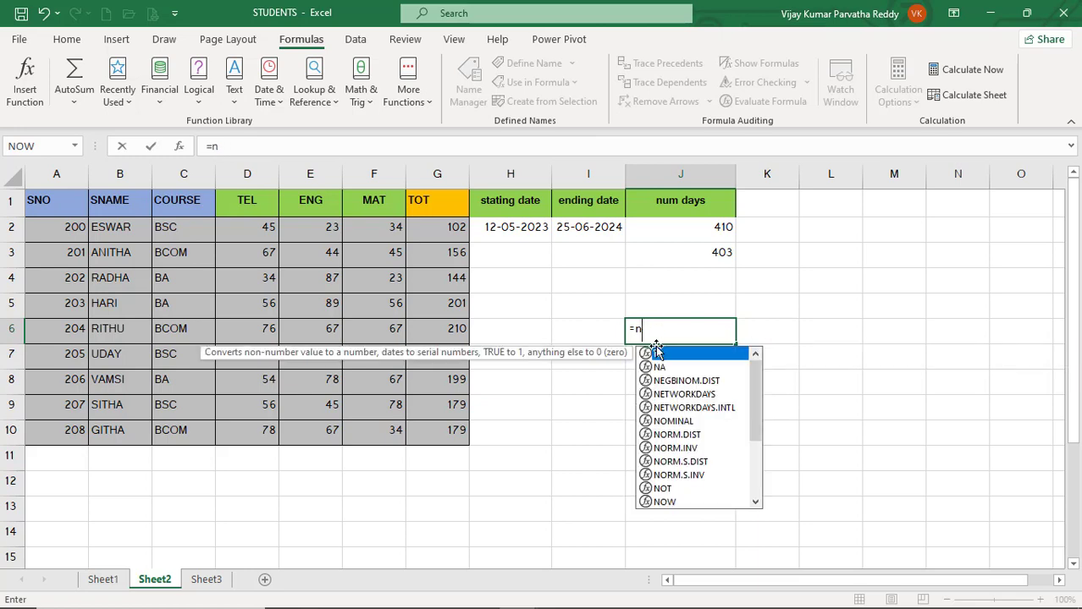
text(ow())
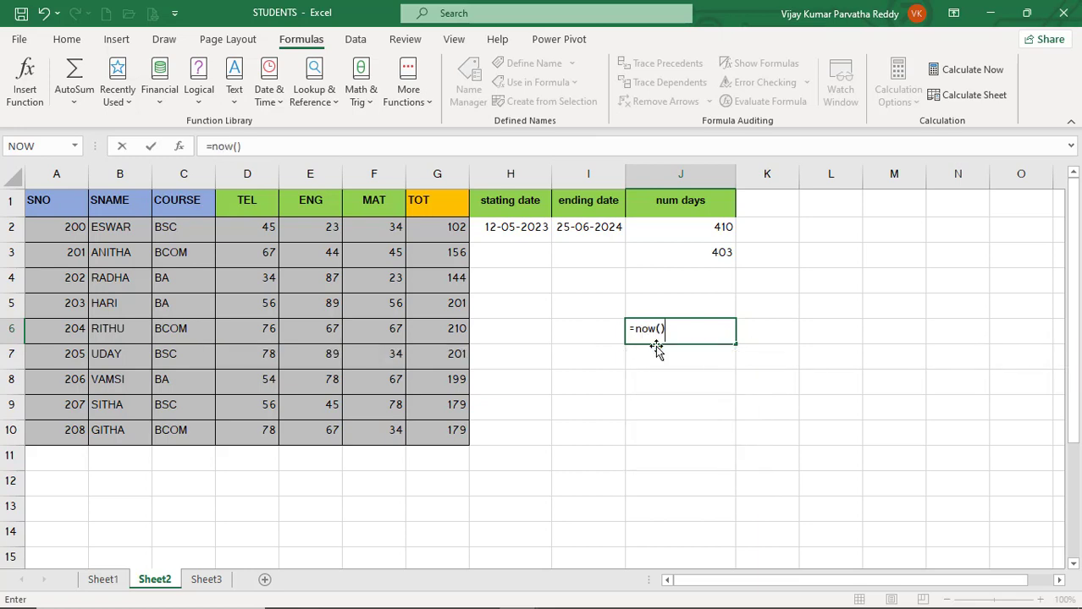
key(Return)
- Fill the NOW formula from J6 down to J13, and clear the filled range
click(672, 335)
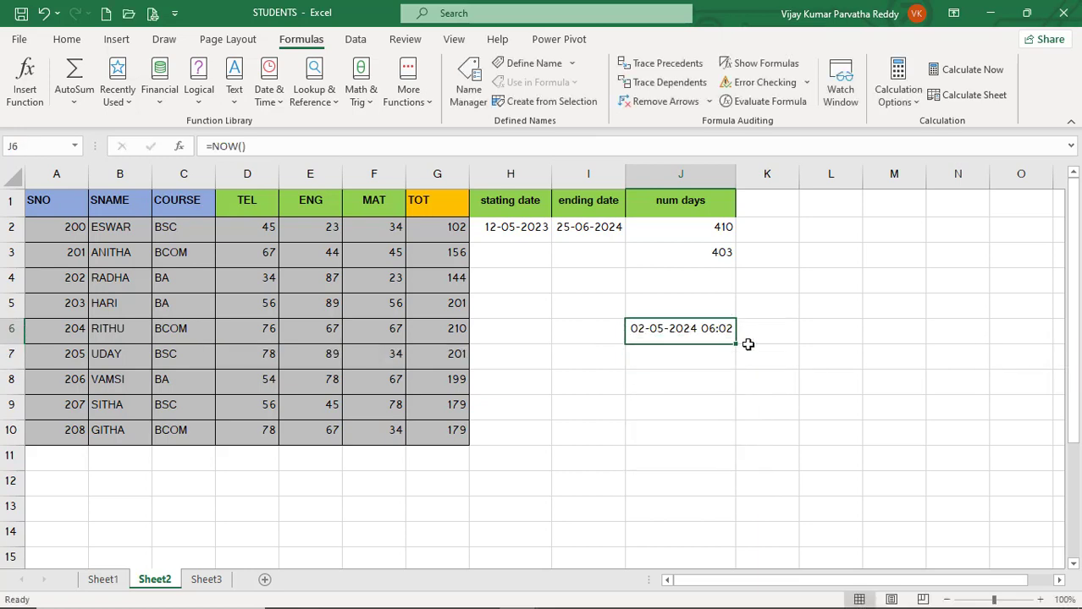
drag(736, 344, 746, 518)
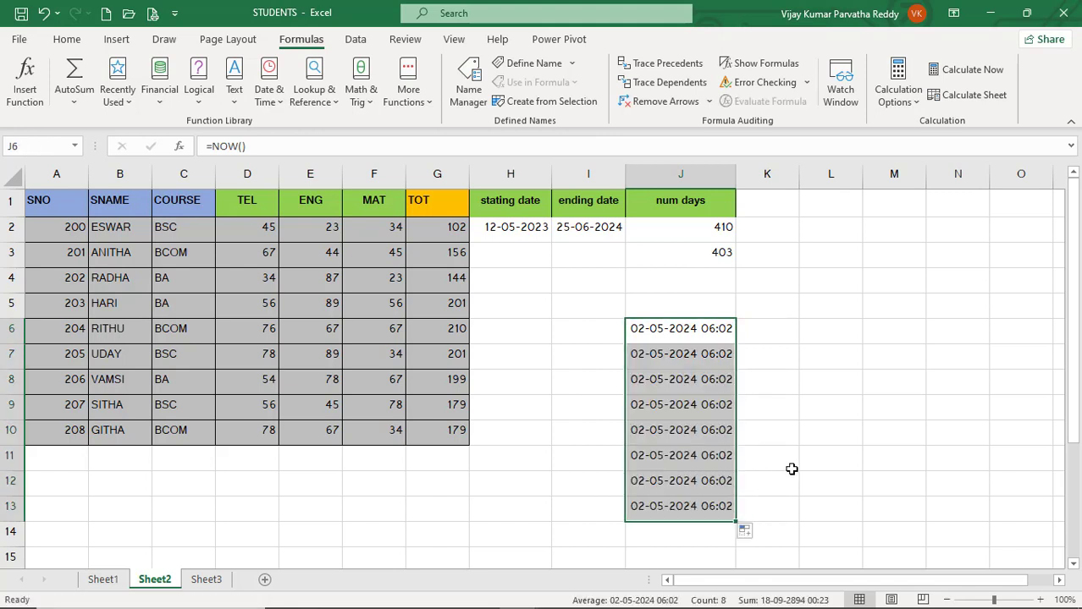
key(Delete)
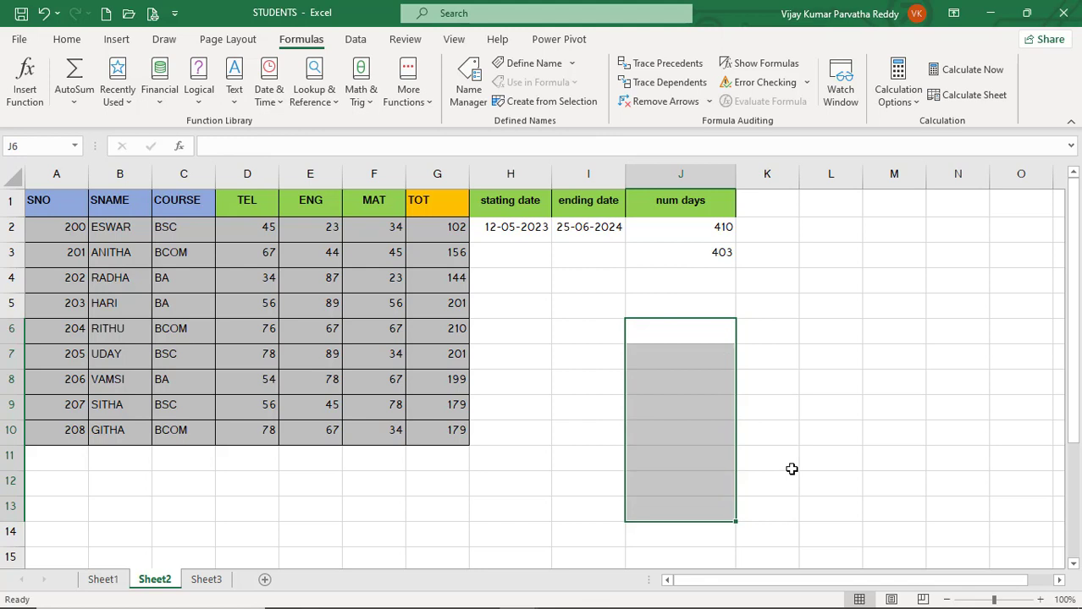
- Insert a TIME function in J5 with hour 5, minute 55 and second 55, and clear the cell
click(685, 310)
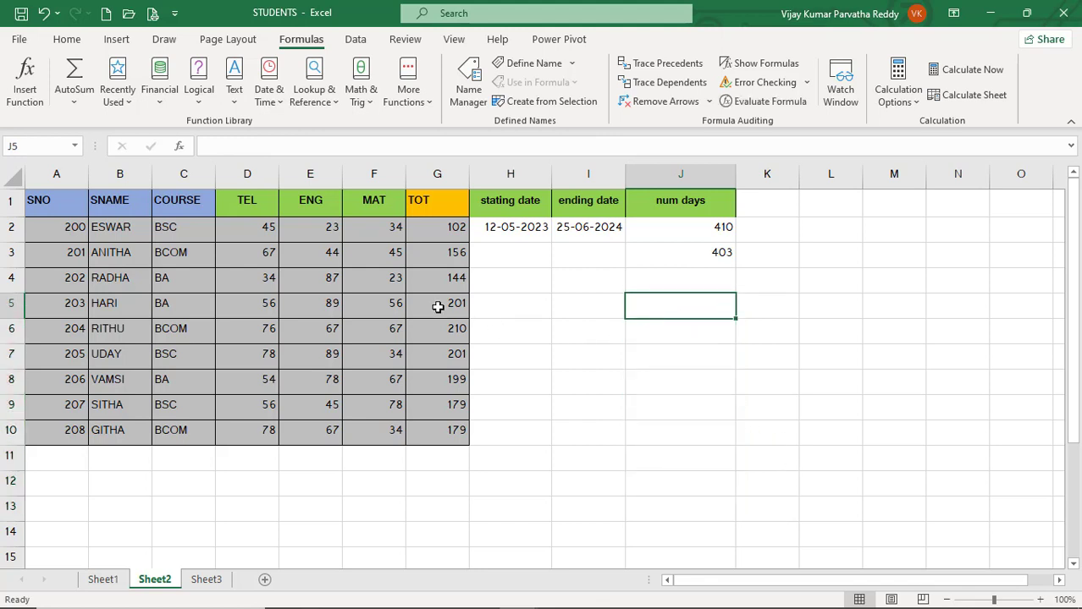
click(280, 105)
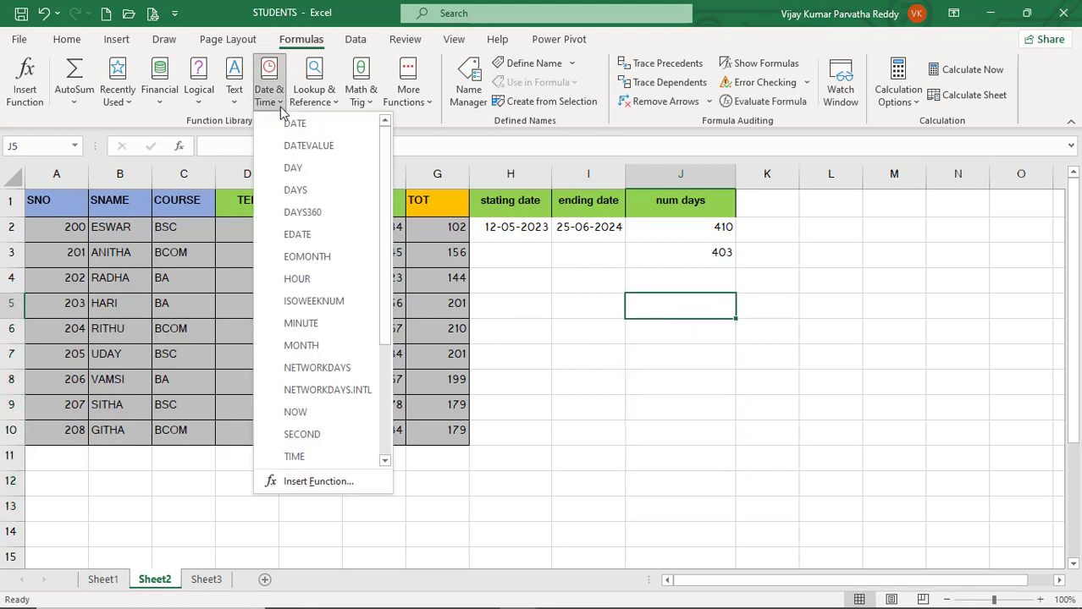
click(383, 388)
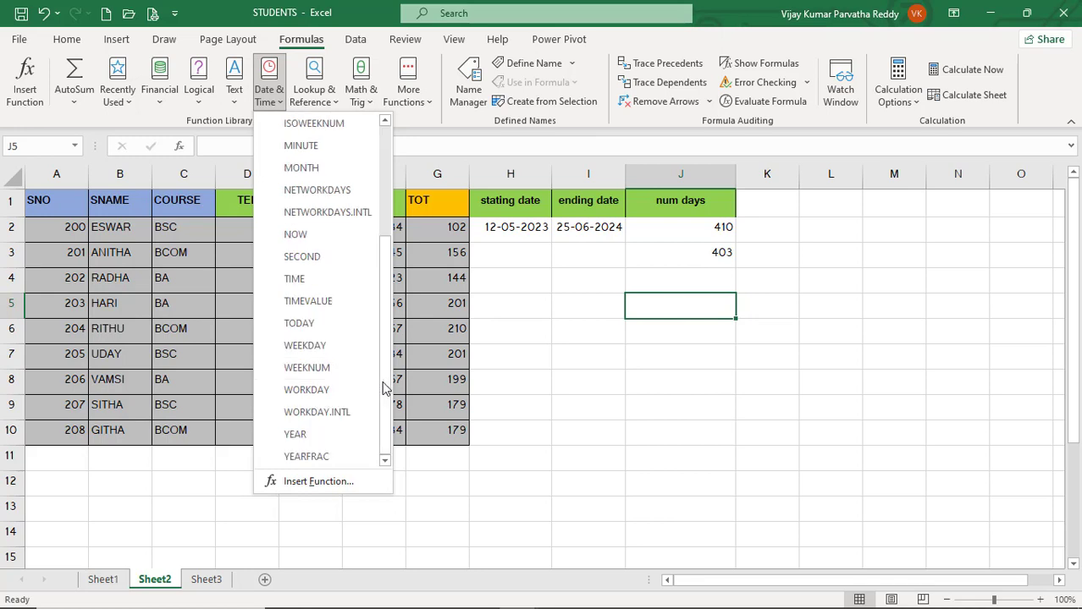
click(318, 287)
text(5)
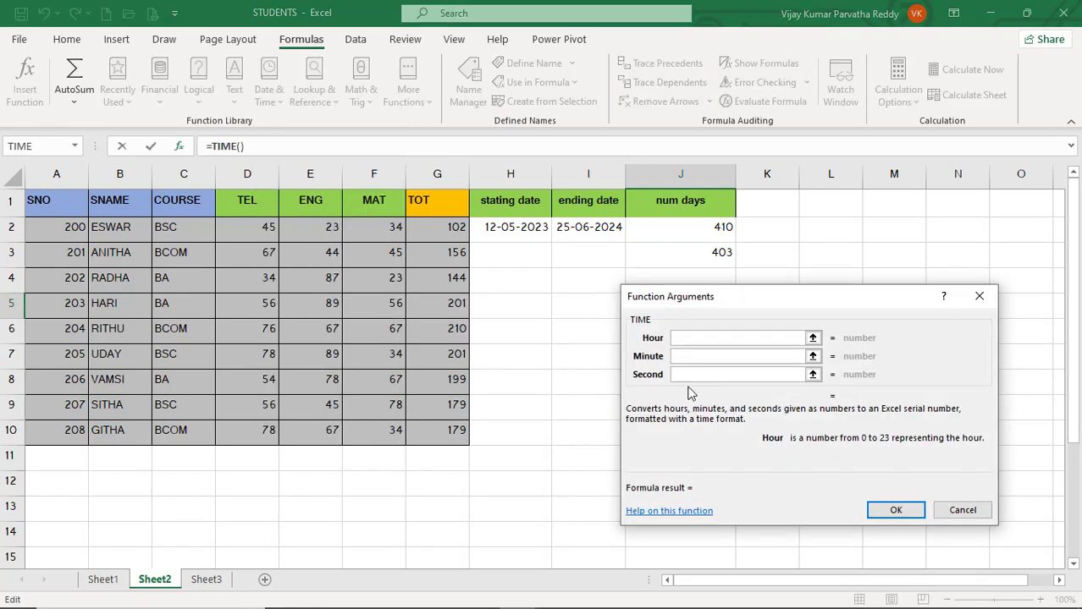
key(Tab)
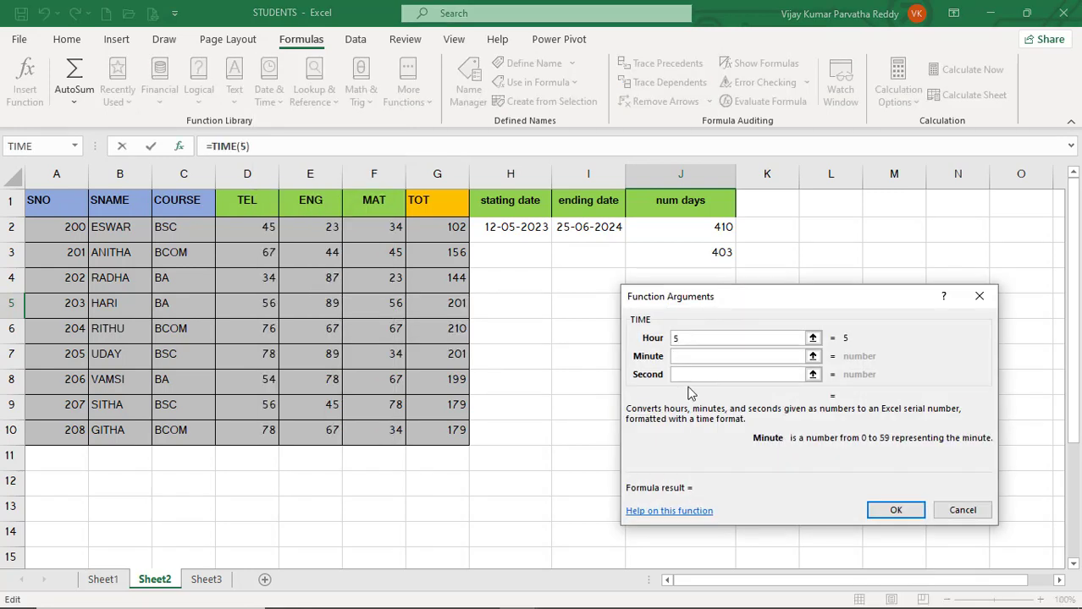
text(55)
key(Tab)
text(55)
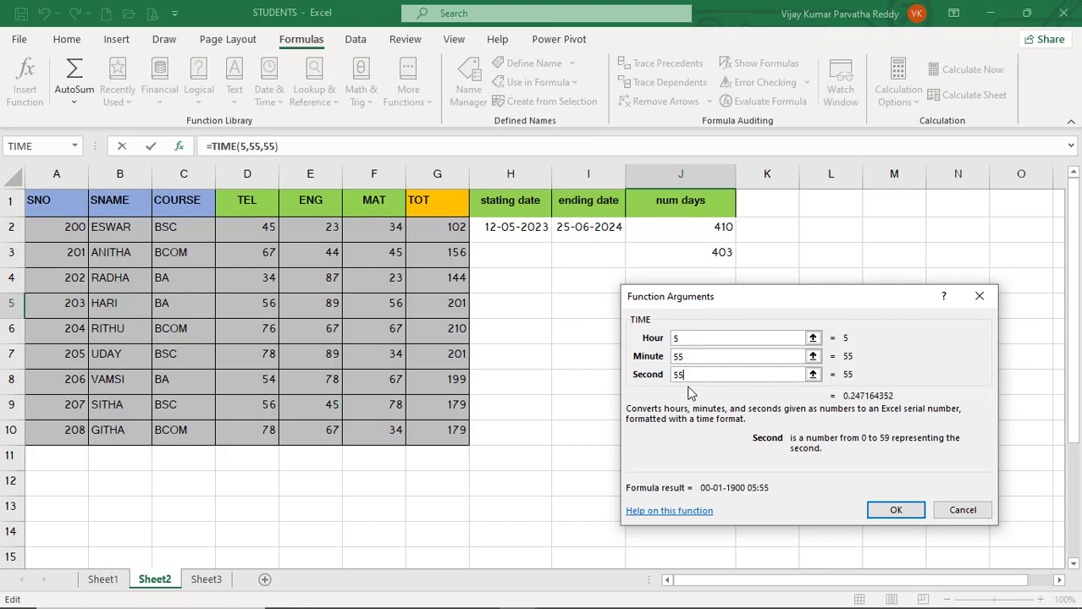
click(893, 509)
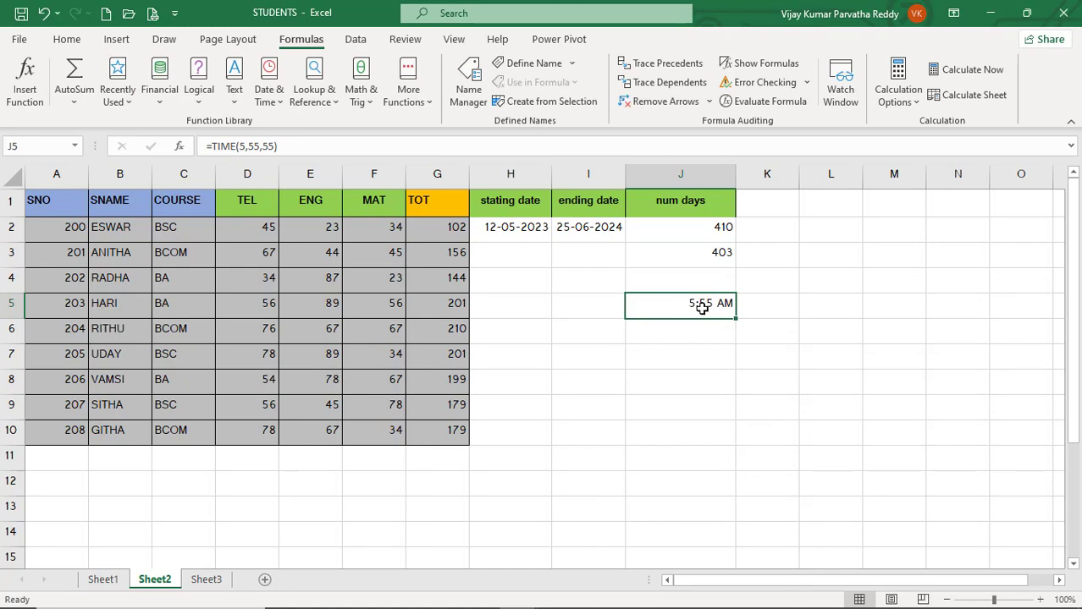
key(Delete)
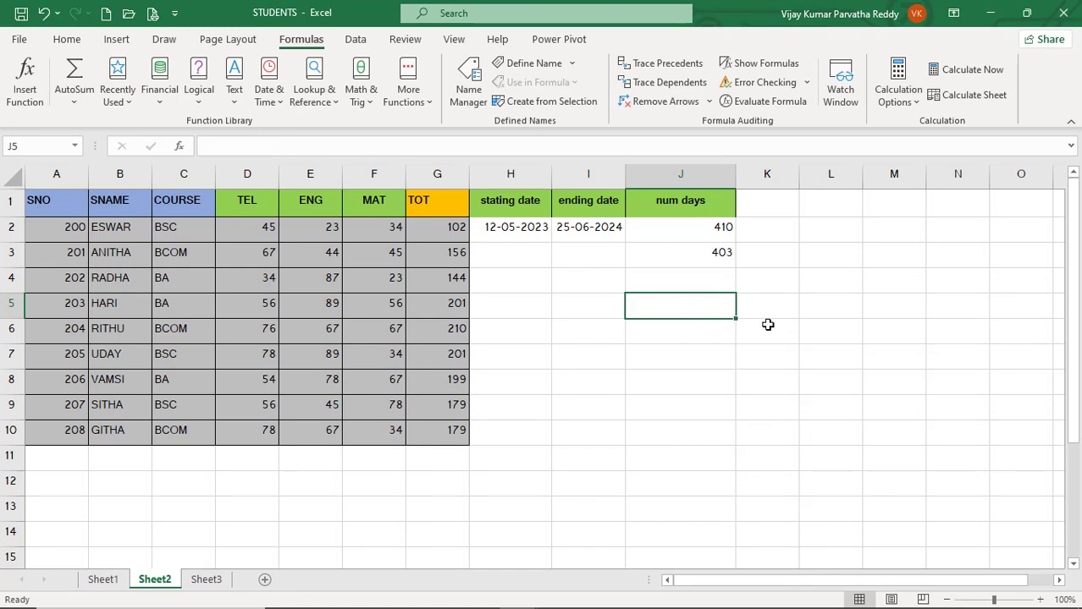
- Insert a TODAY function in J5, and clear the cell
click(270, 106)
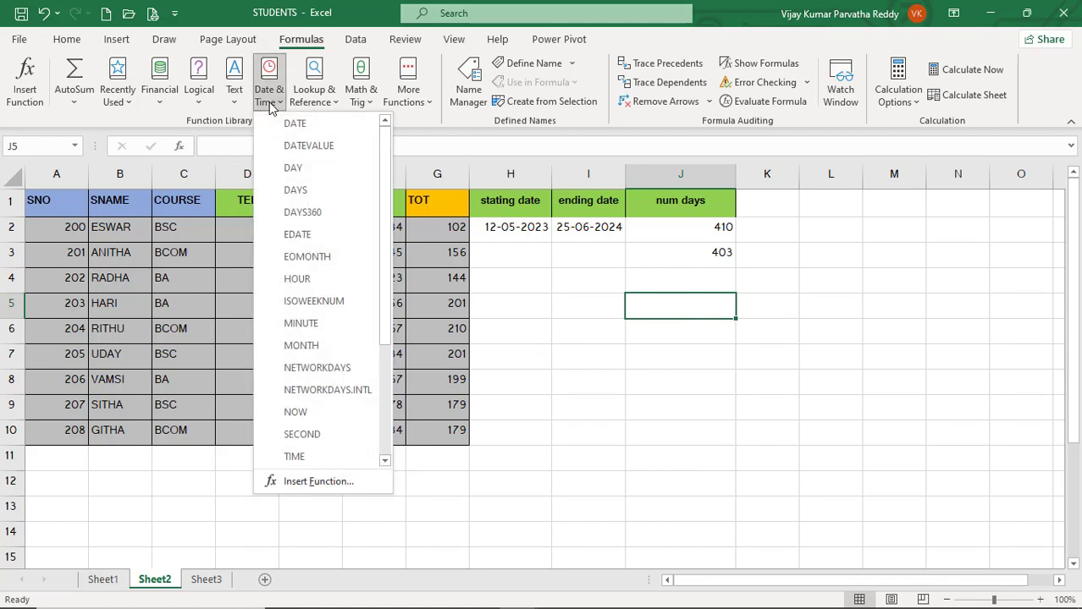
click(385, 356)
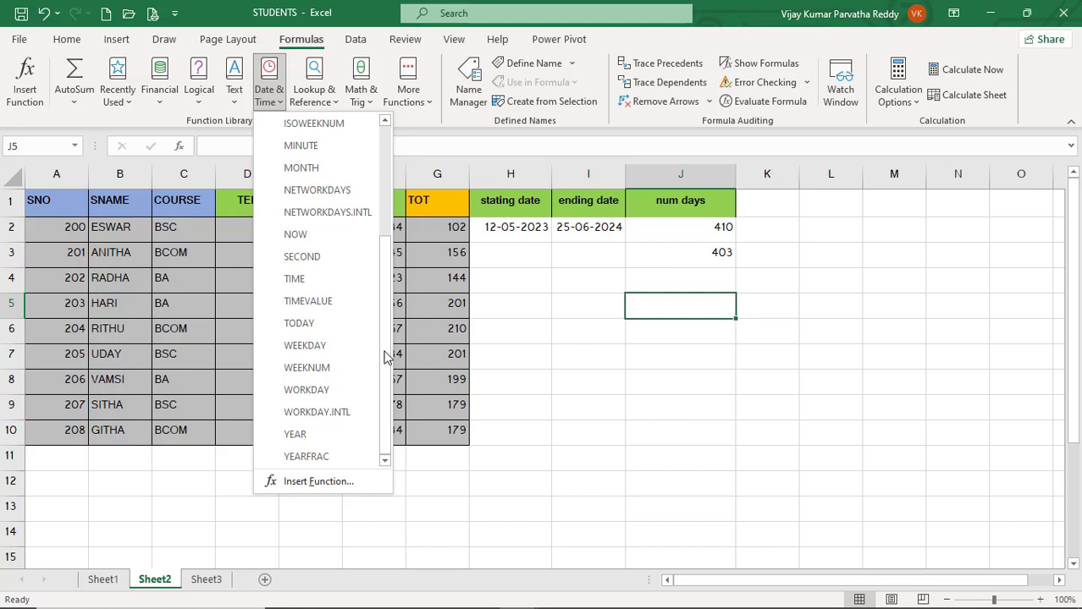
click(321, 328)
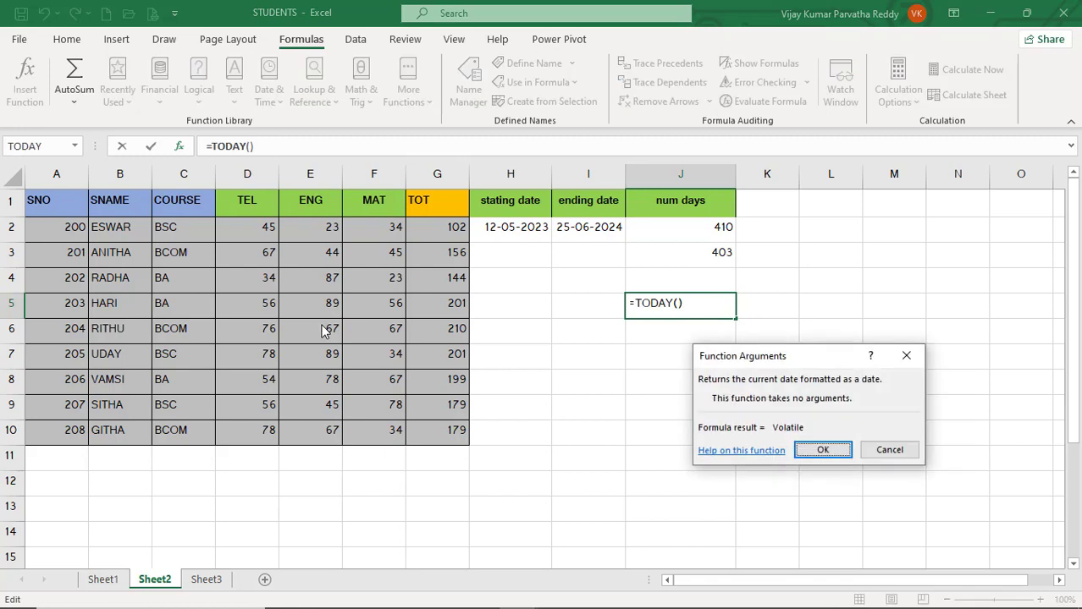
key(Return)
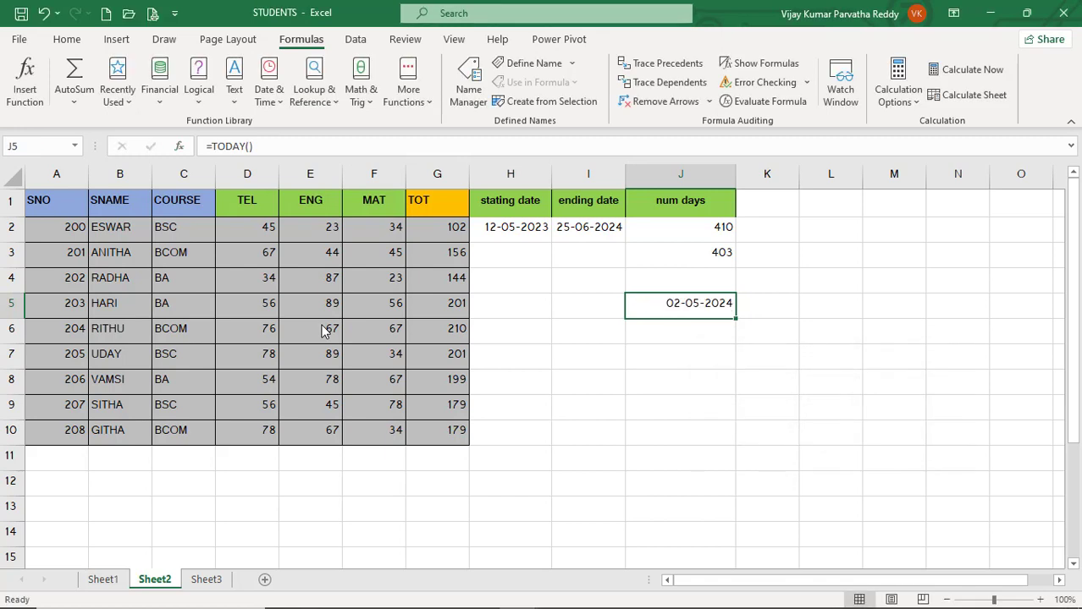
key(Delete)
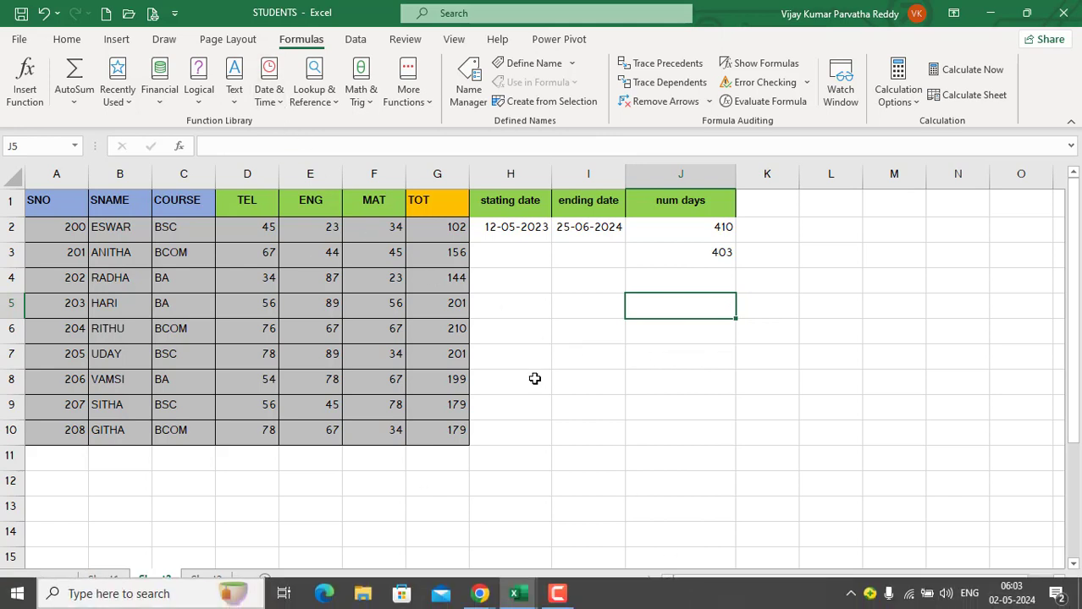
- Start a WEEKDAY function in J5 with 367 as the serial number
click(280, 105)
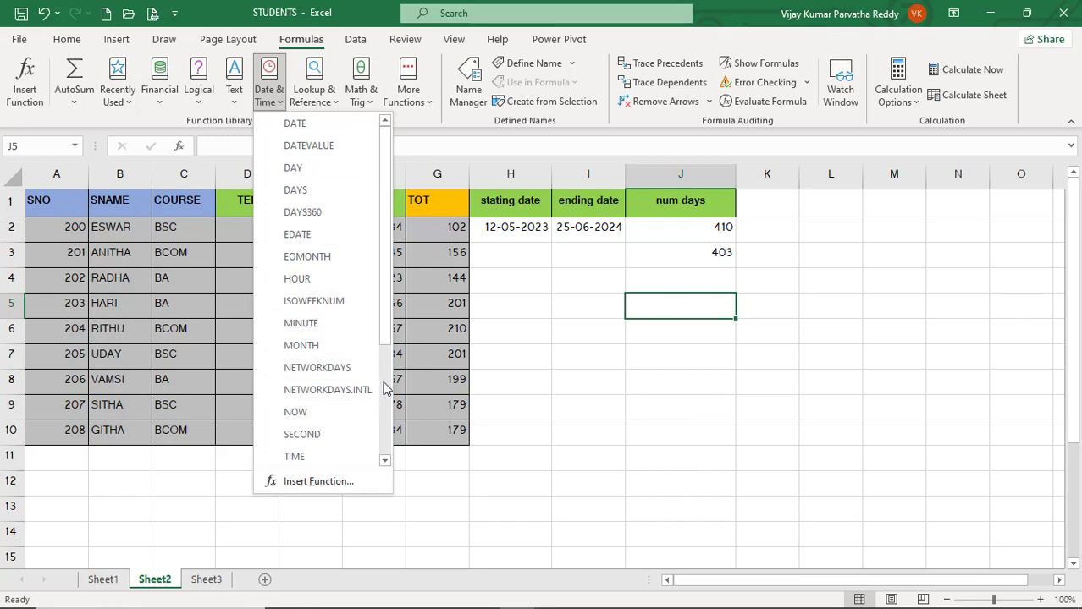
scroll(385, 389, down, 3)
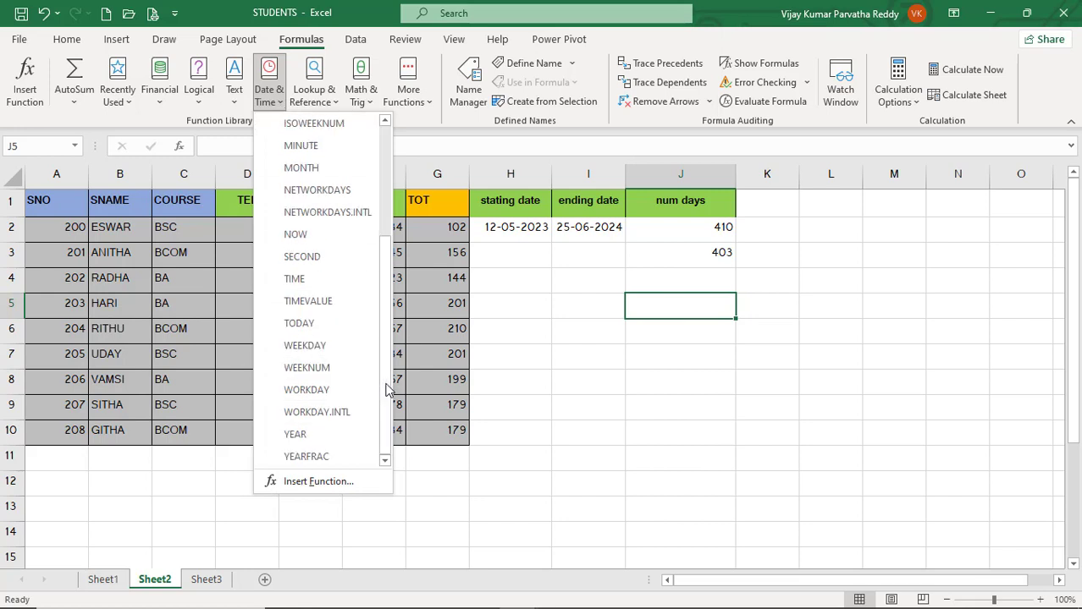
click(341, 355)
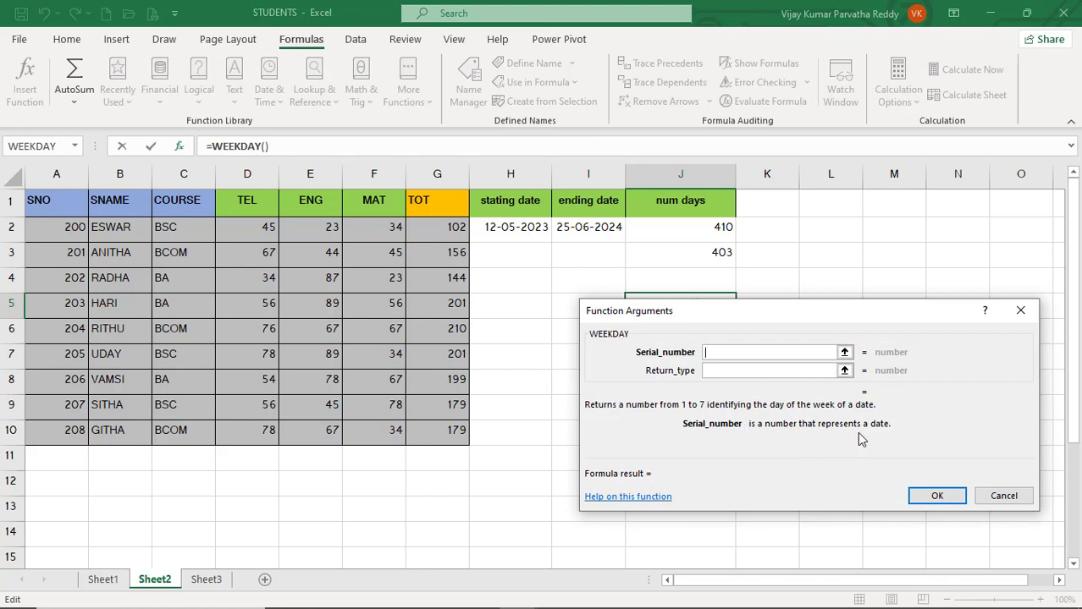
text(36)
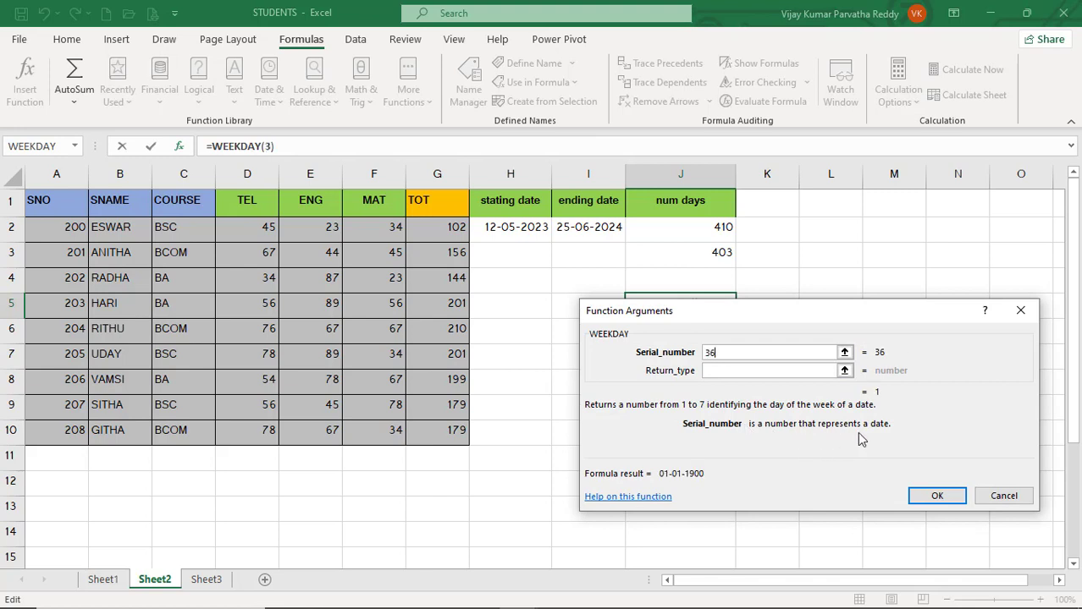
text(7)
- Try 1 and then 10 as the WEEKDAY serial number, insert the formula with 10 in J5, and clear the cell
drag(754, 353, 689, 348)
drag(741, 312, 736, 346)
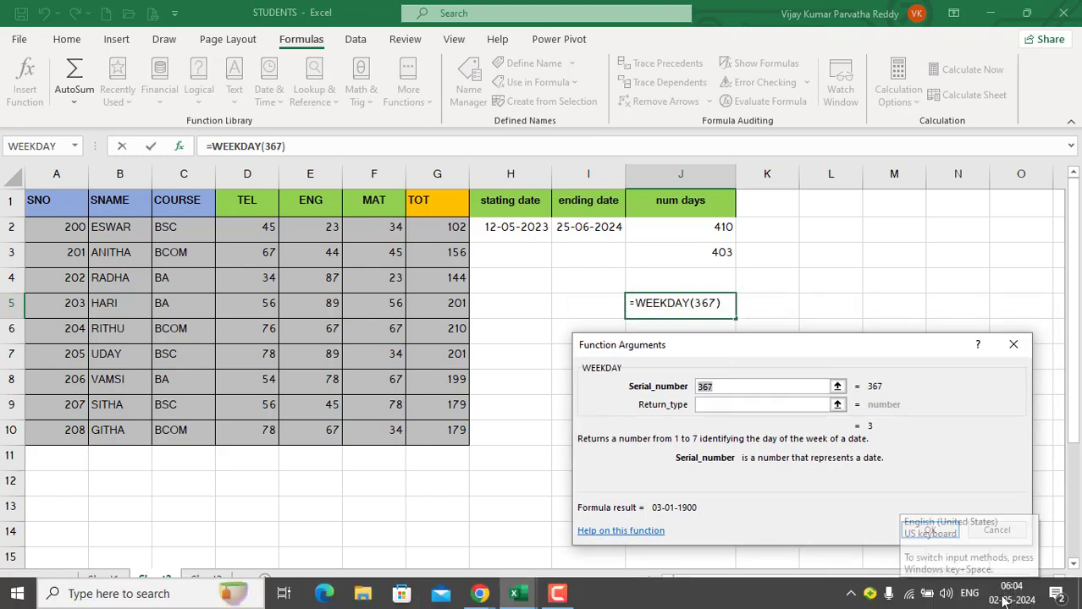
text(1)
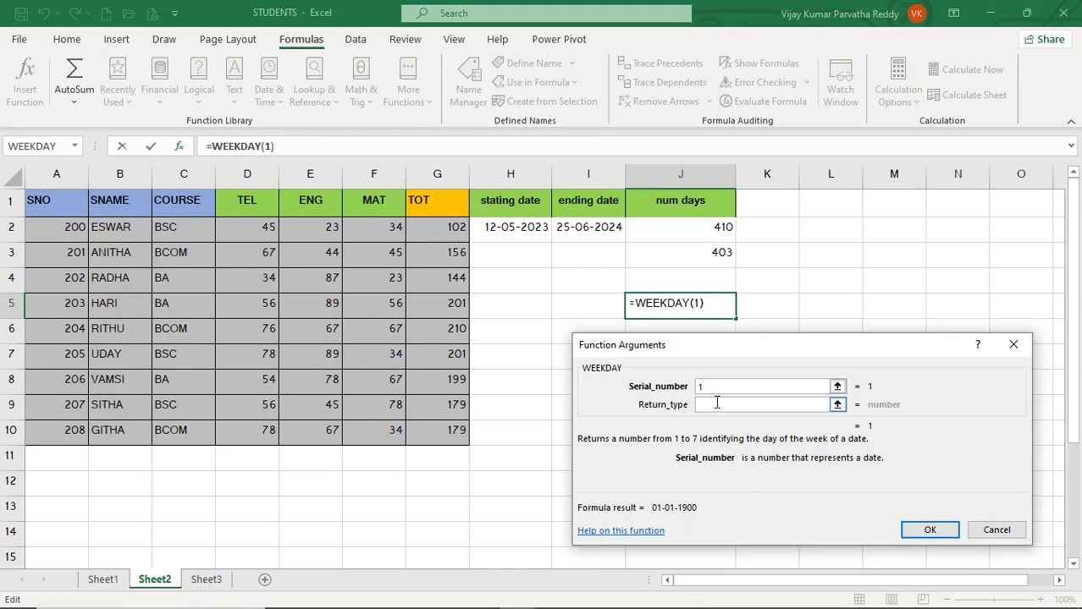
key(BackSpace)
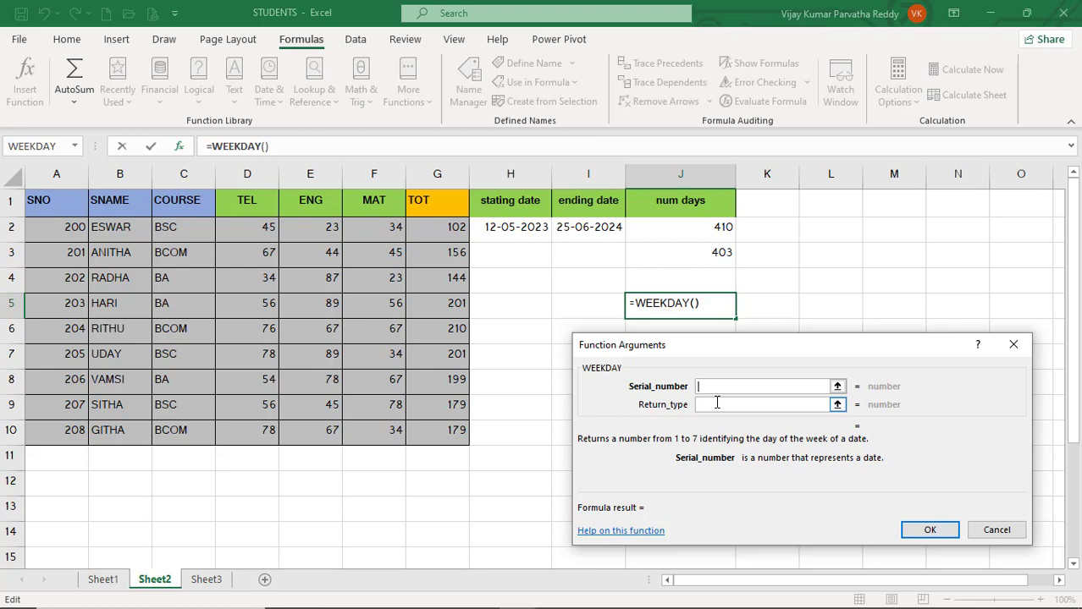
text(10)
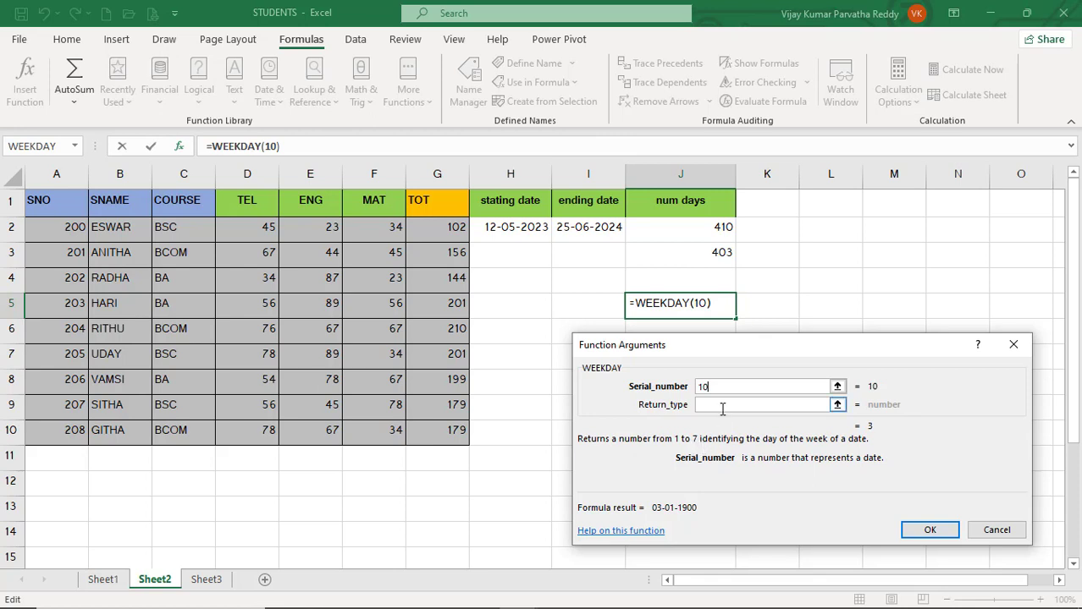
click(920, 529)
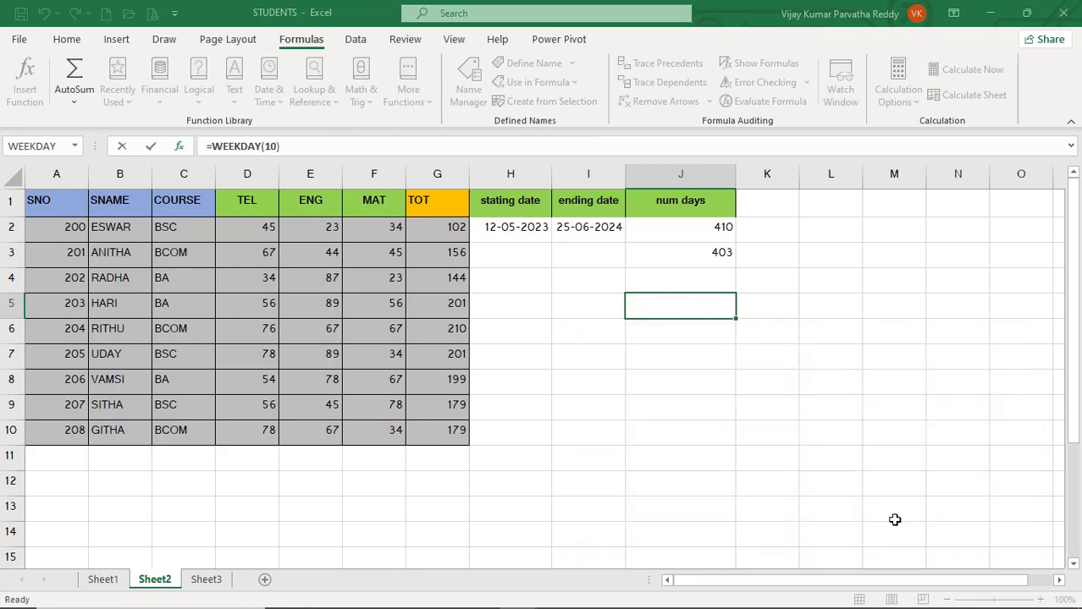
key(Delete)
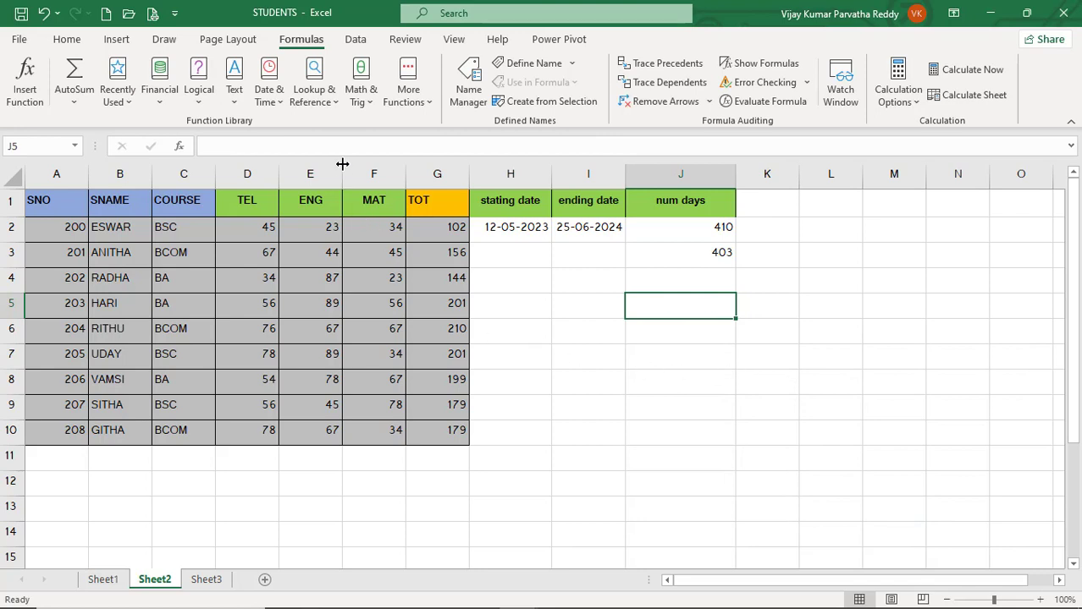
- Insert a WORKDAY function in J5 with H2 as the start date and J2 as the days, and clear the cell
click(269, 85)
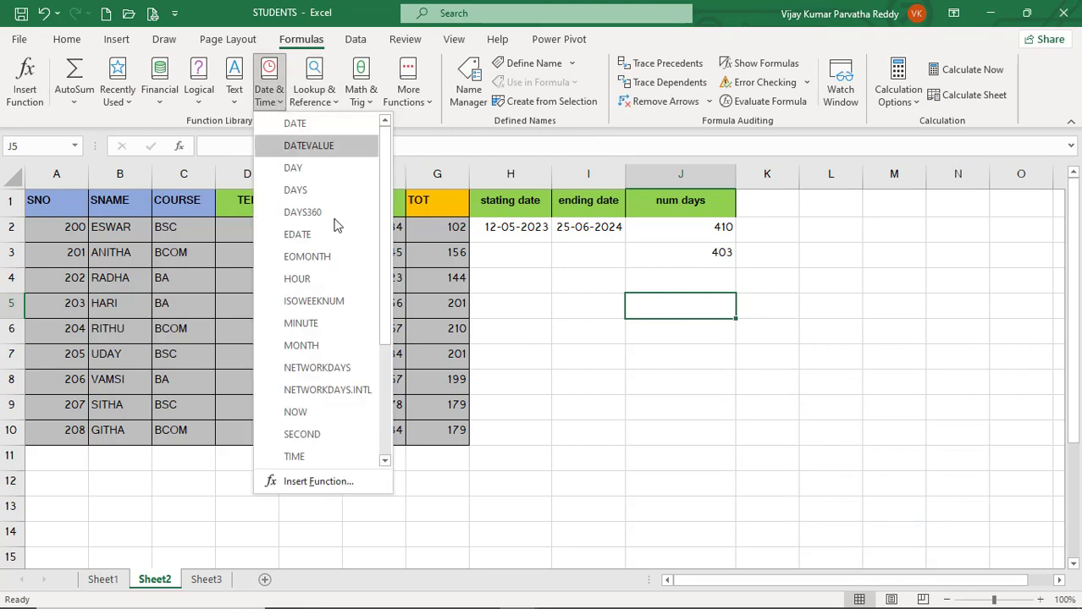
click(386, 398)
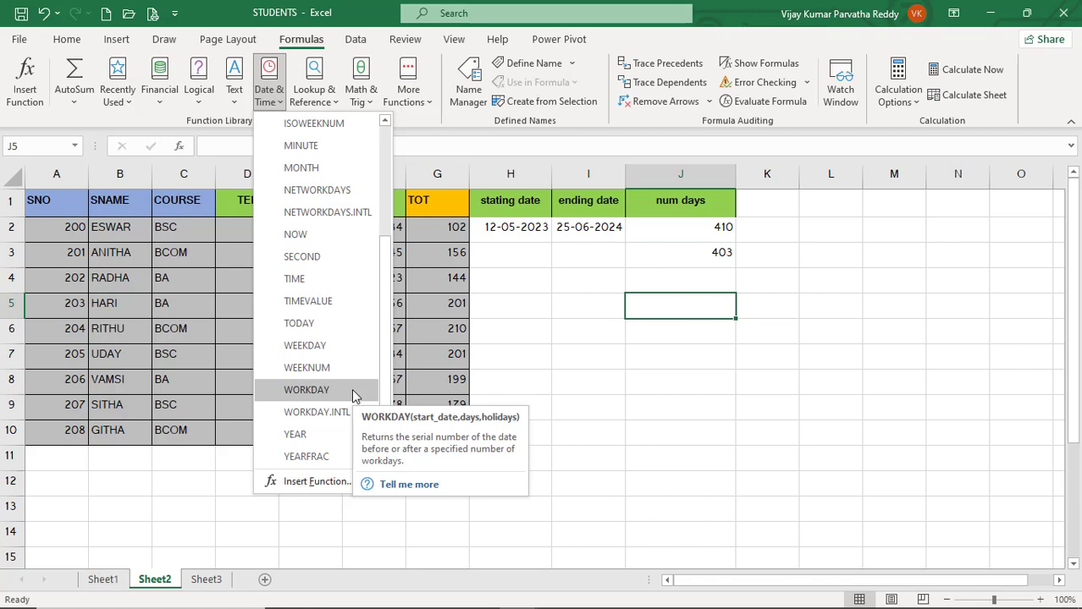
click(354, 396)
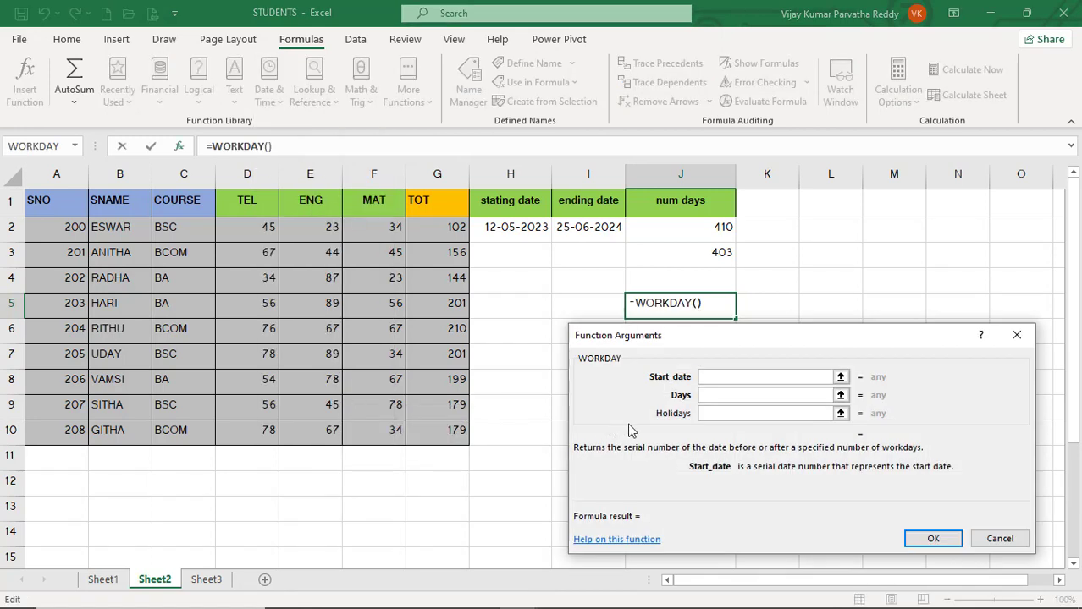
click(523, 227)
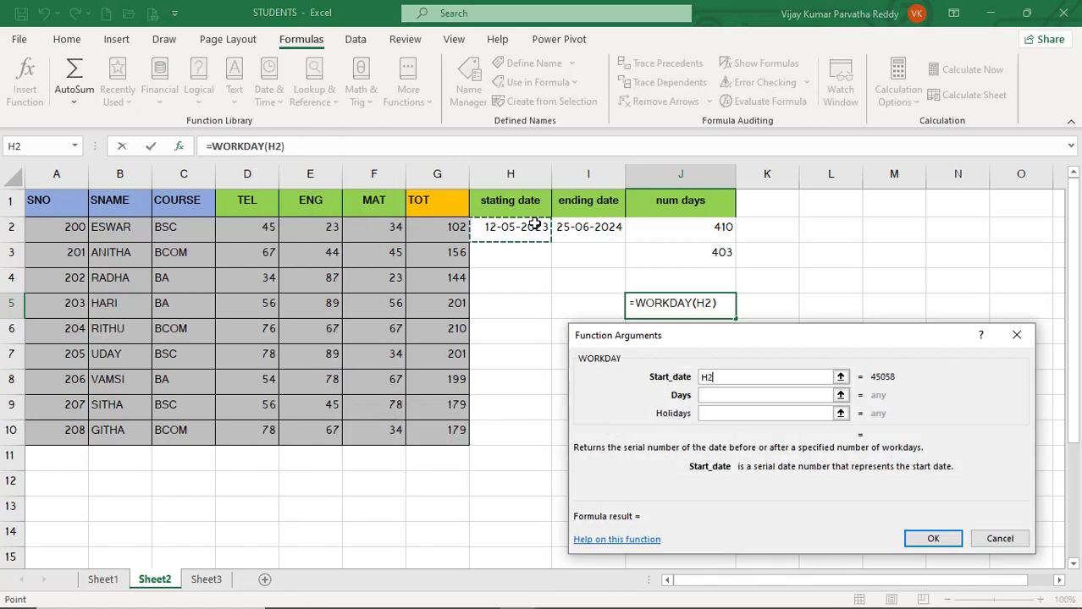
click(718, 394)
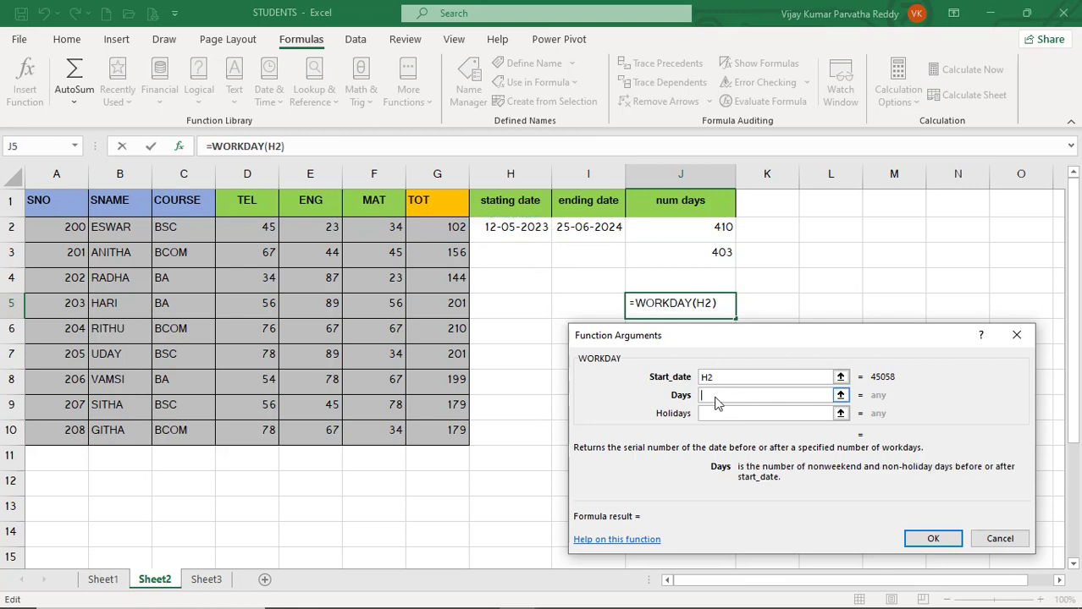
click(710, 229)
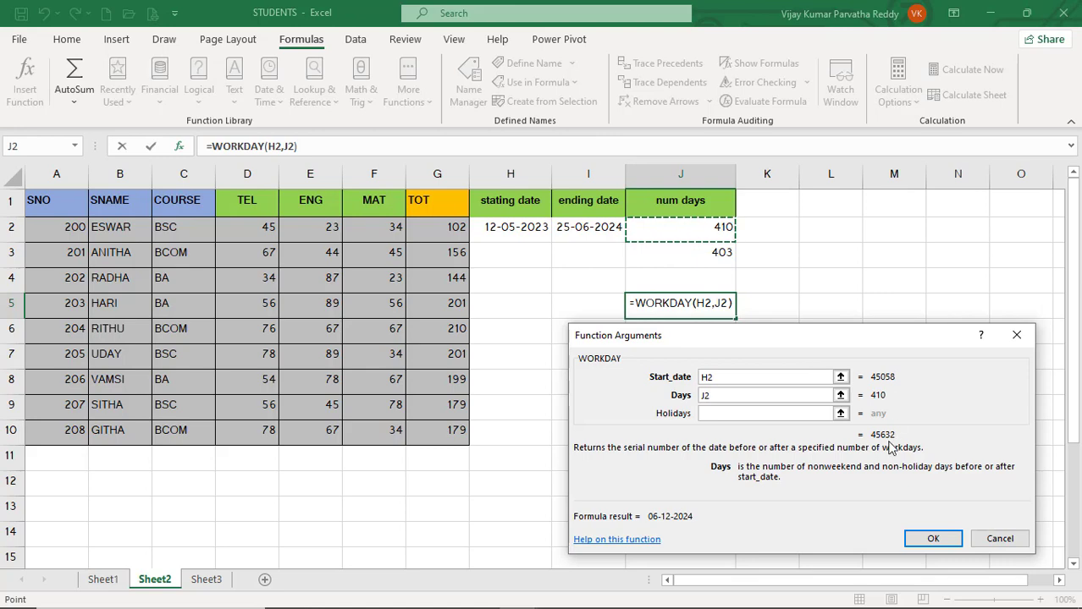
click(935, 539)
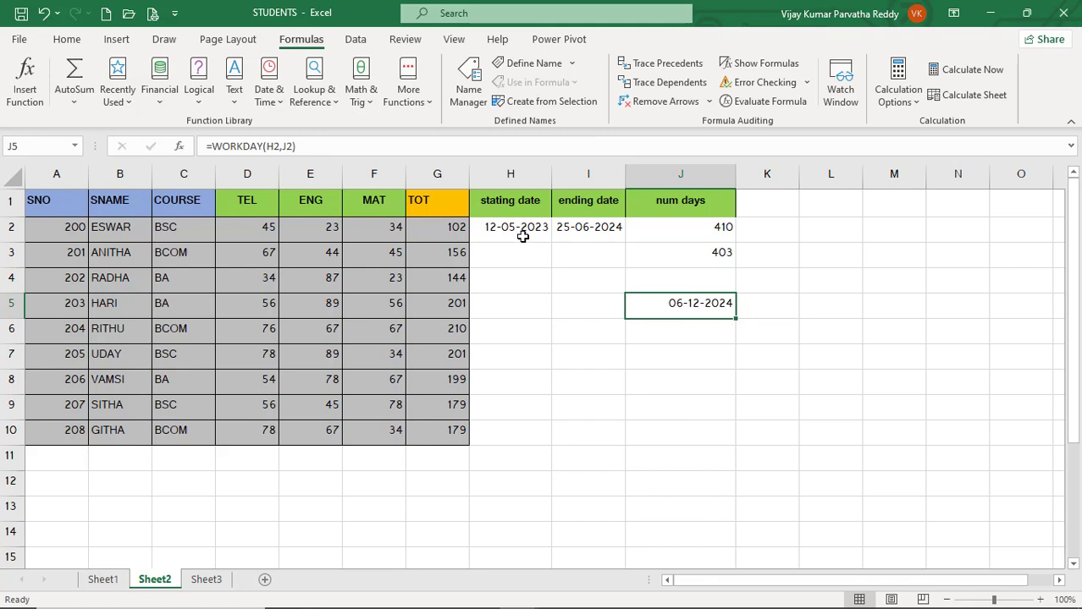
click(692, 338)
click(688, 302)
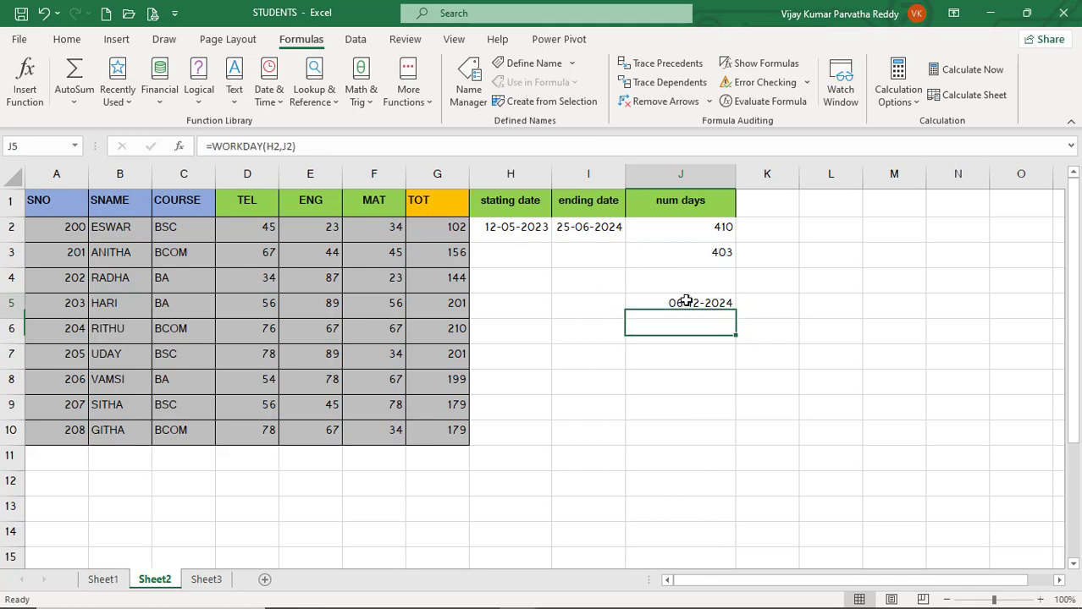
key(Delete)
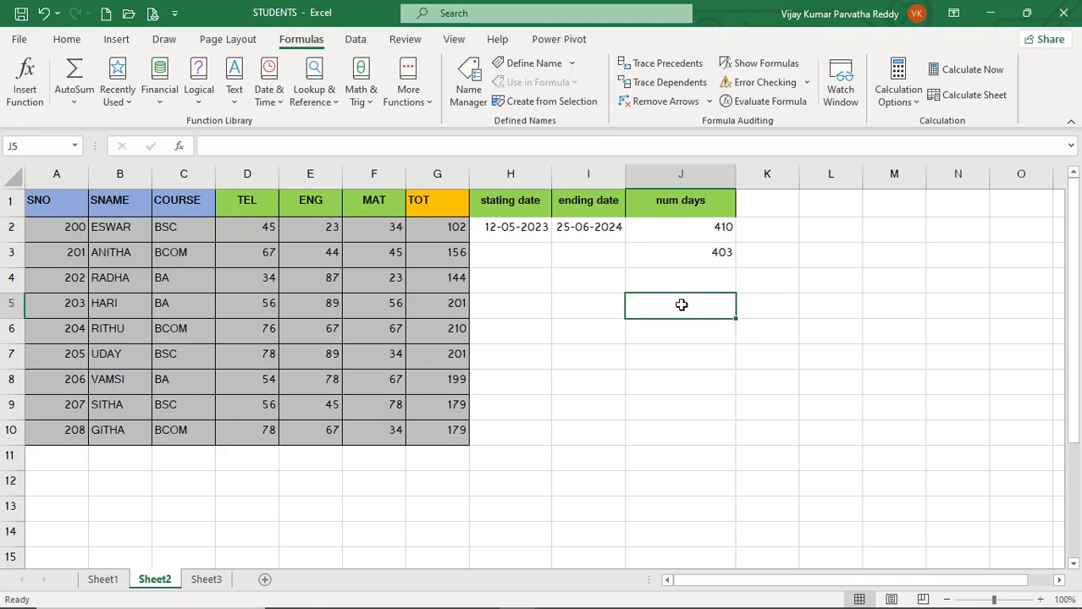
- Insert a YEARFRAC function in J5 with H2 as the start date and I2 as the end date, and clear the cell
click(278, 105)
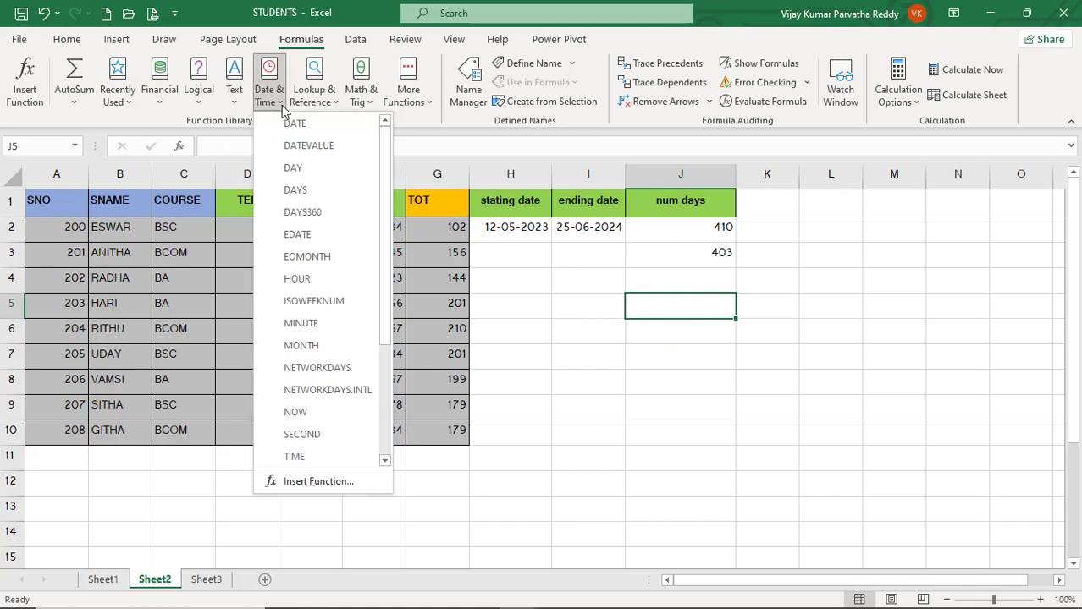
click(386, 445)
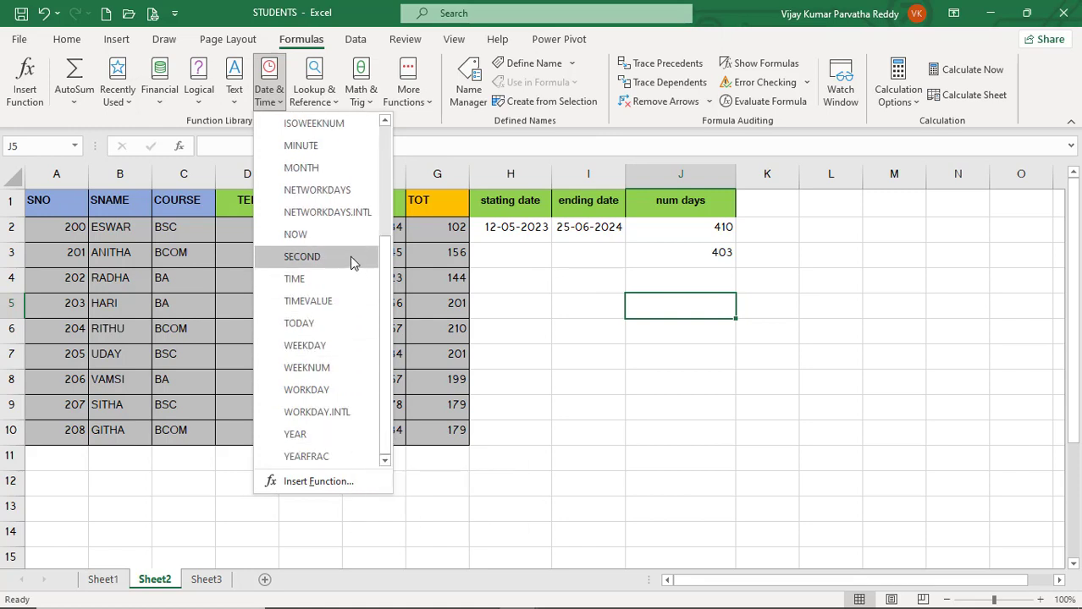
click(337, 458)
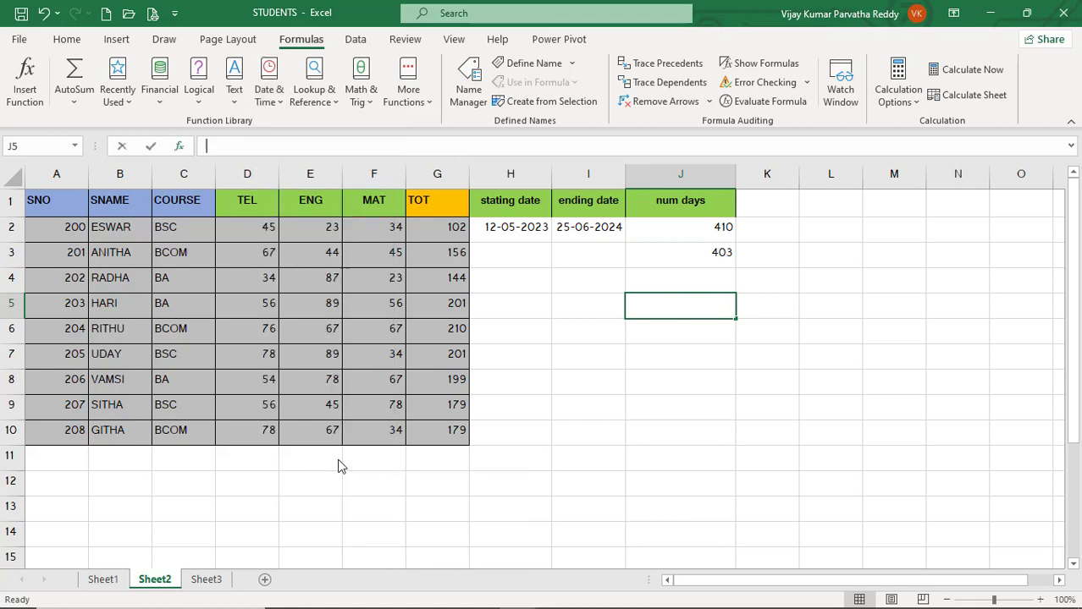
click(503, 232)
click(707, 391)
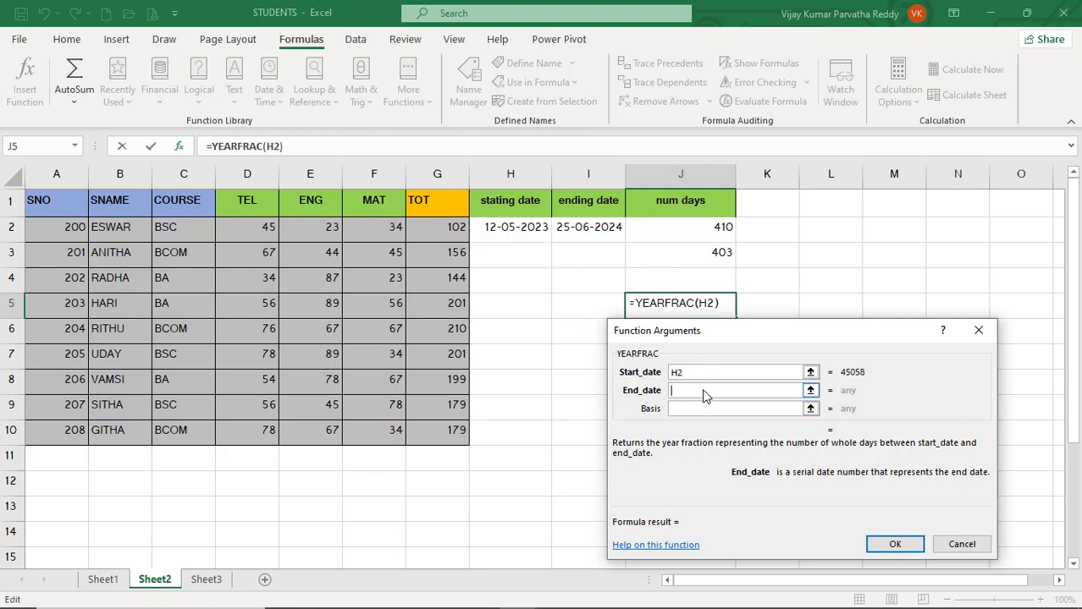
click(569, 228)
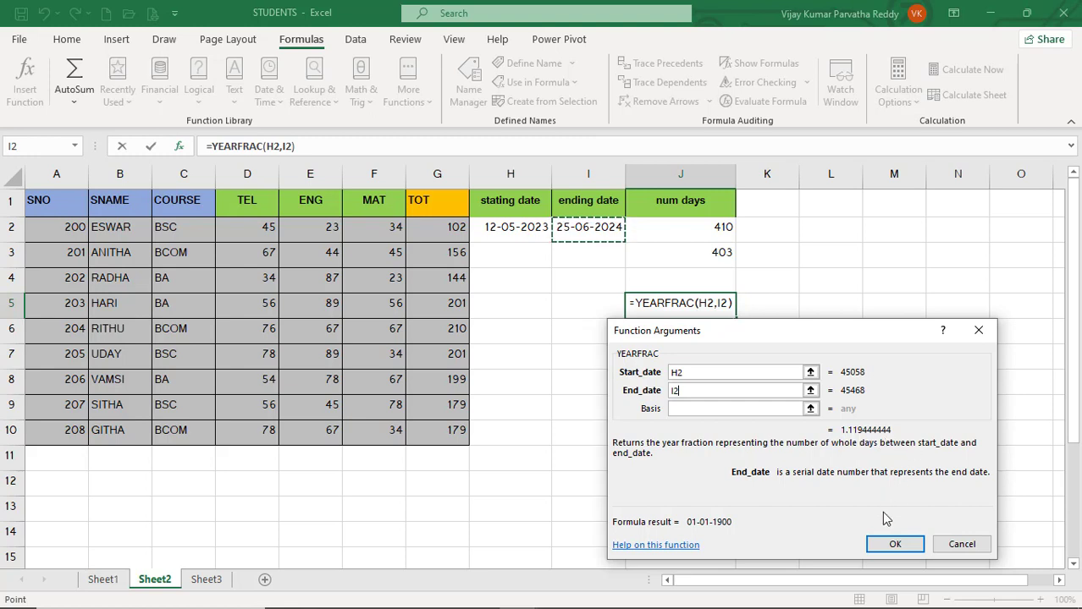
click(894, 542)
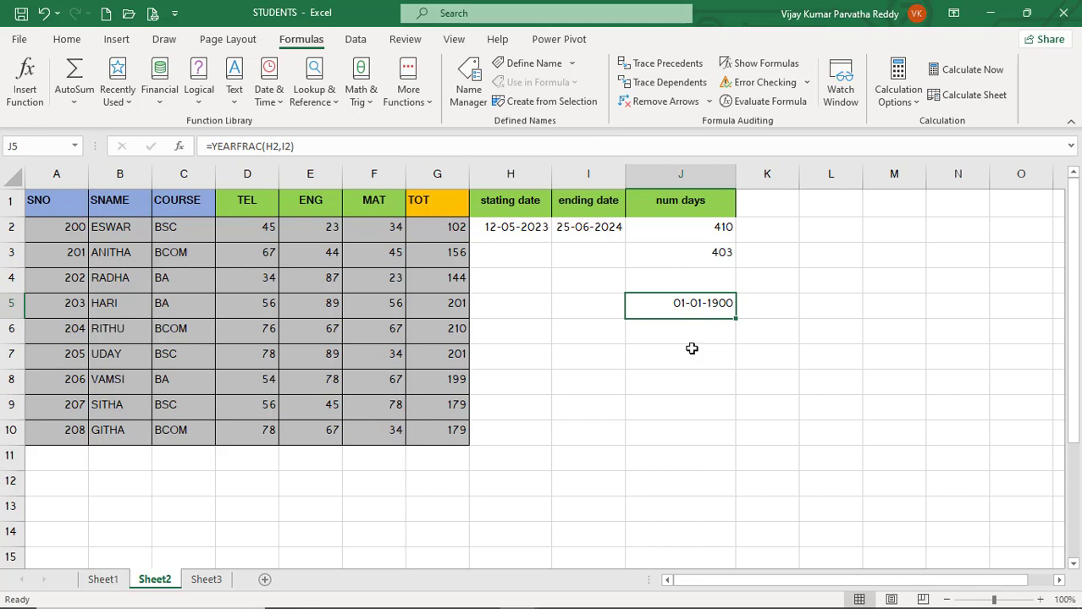
key(Delete)
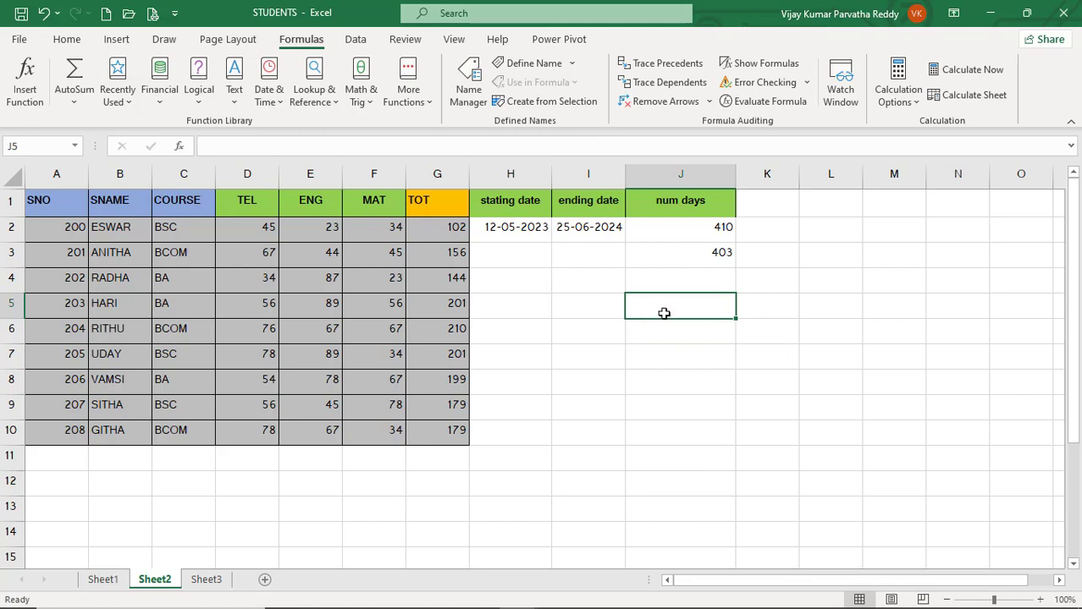
- Look through the available Date & Time, Logical and Lookup & Reference functions and the additional function categories
click(282, 106)
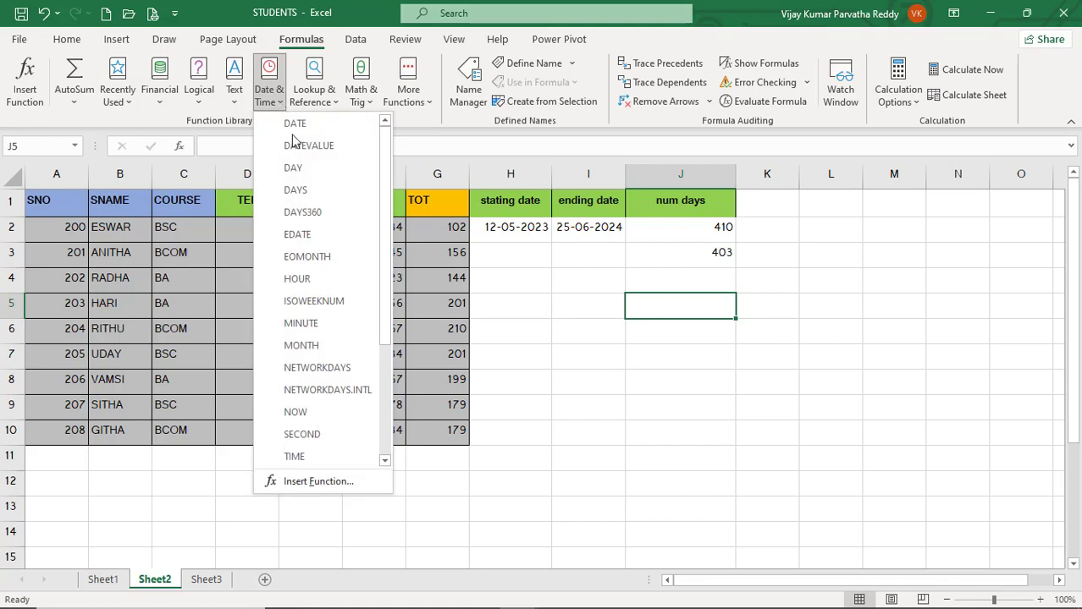
scroll(379, 382, down, 3)
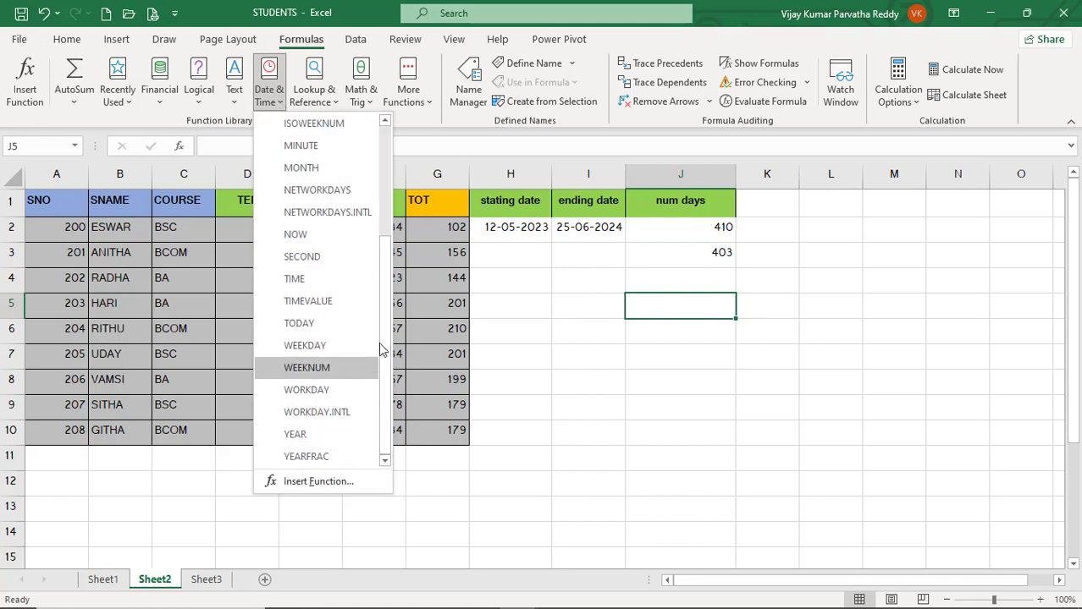
drag(390, 329, 378, 186)
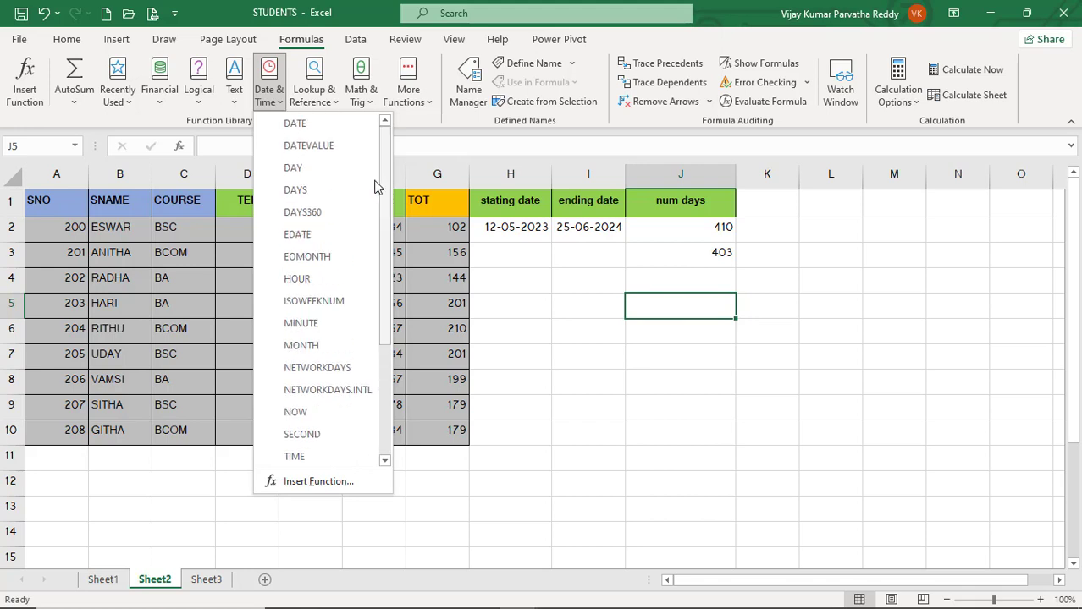
click(648, 439)
click(648, 432)
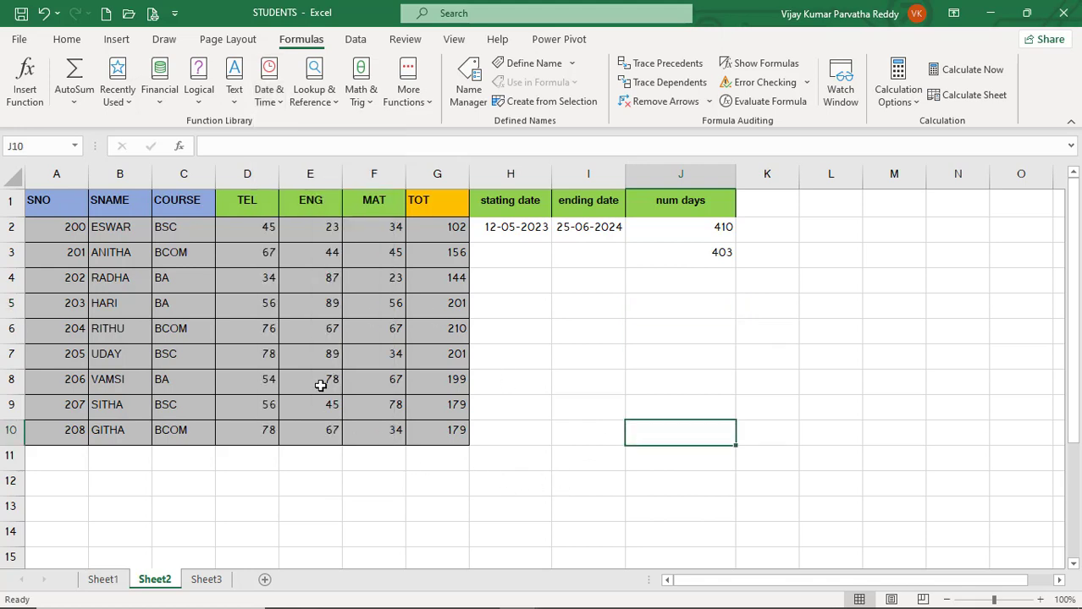
click(199, 102)
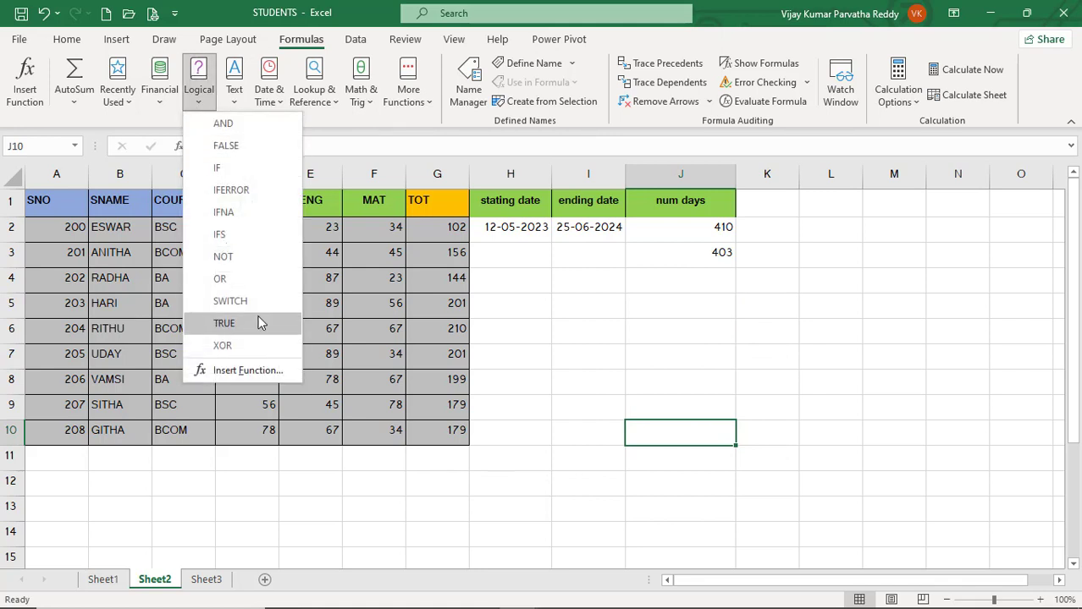
click(590, 368)
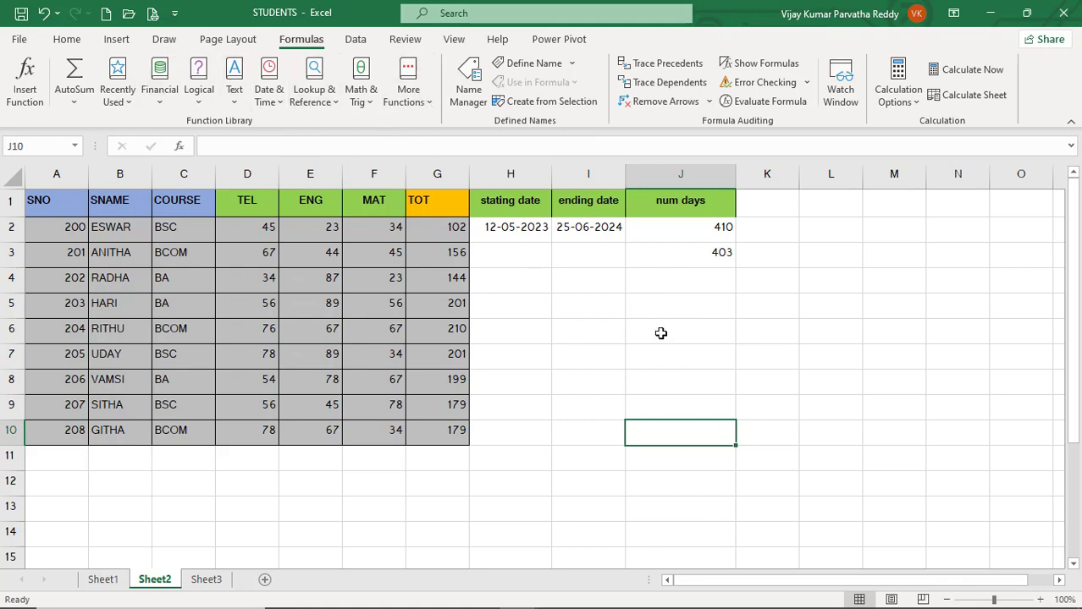
click(613, 379)
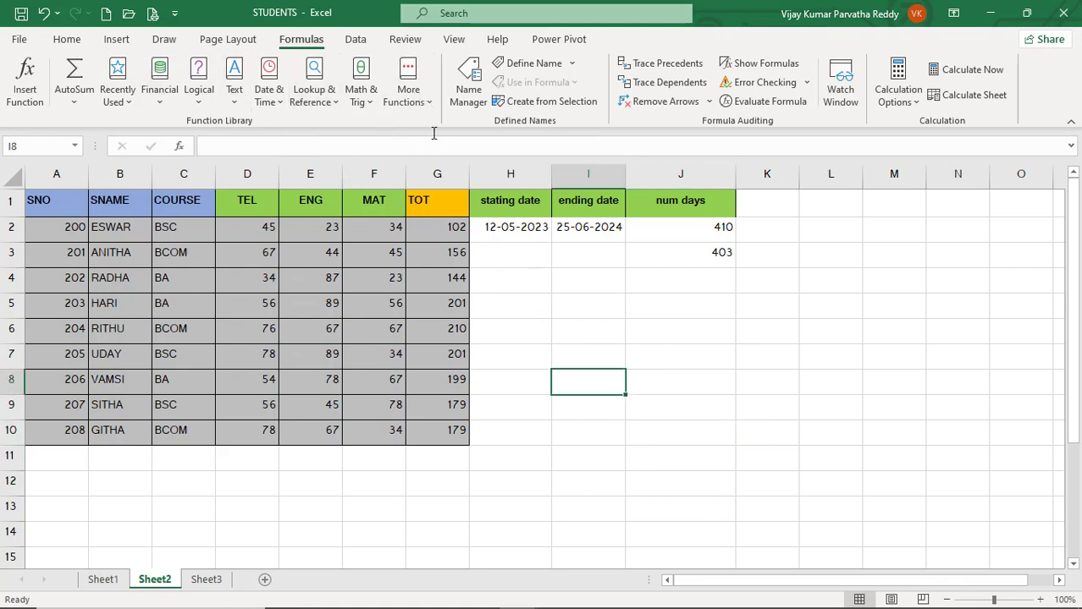
click(426, 107)
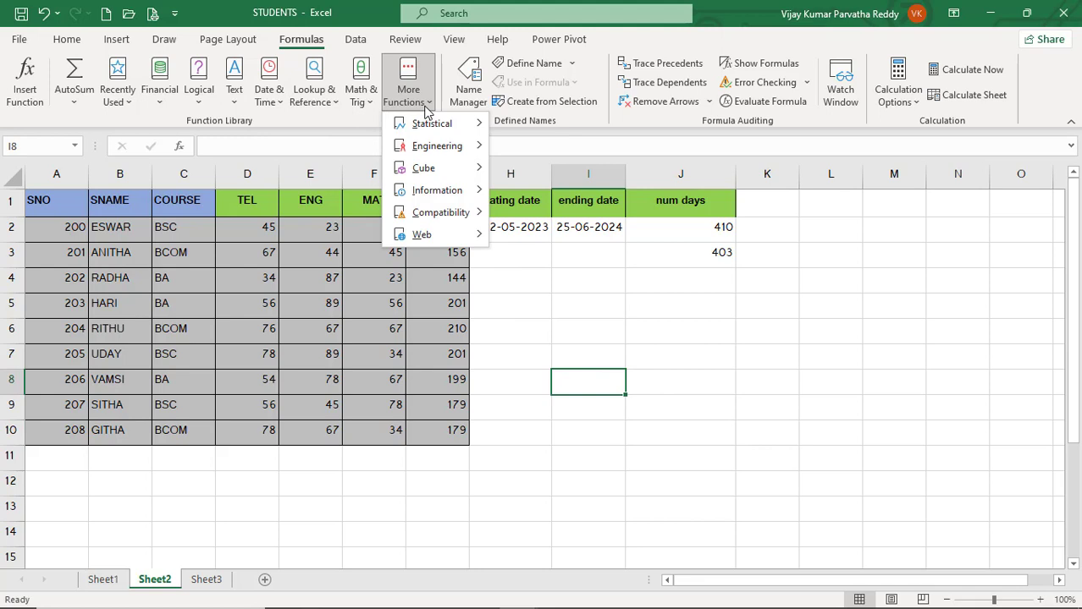
click(573, 324)
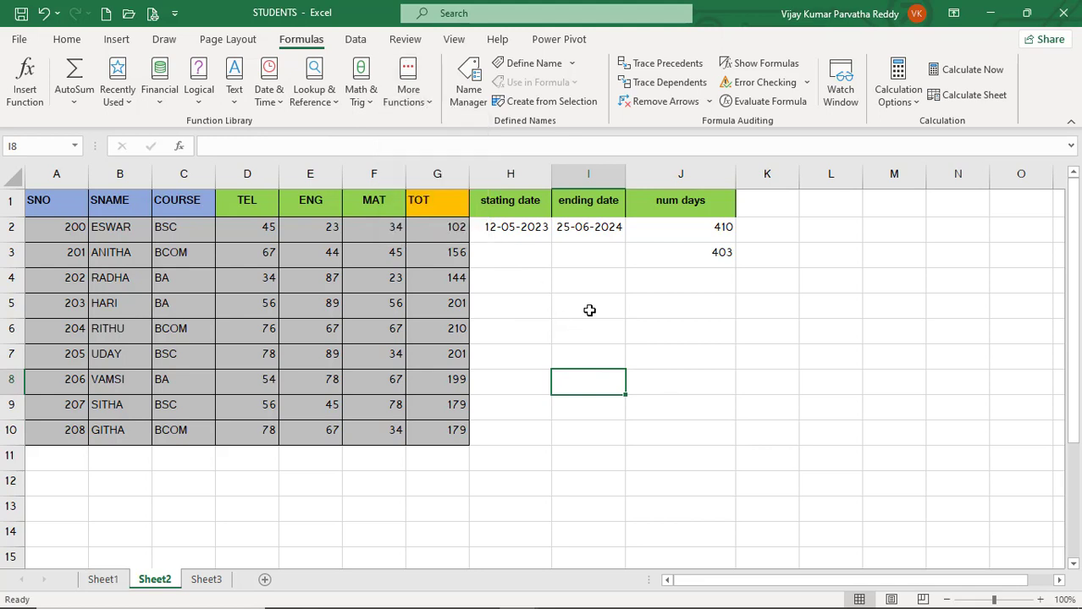
click(589, 311)
click(532, 302)
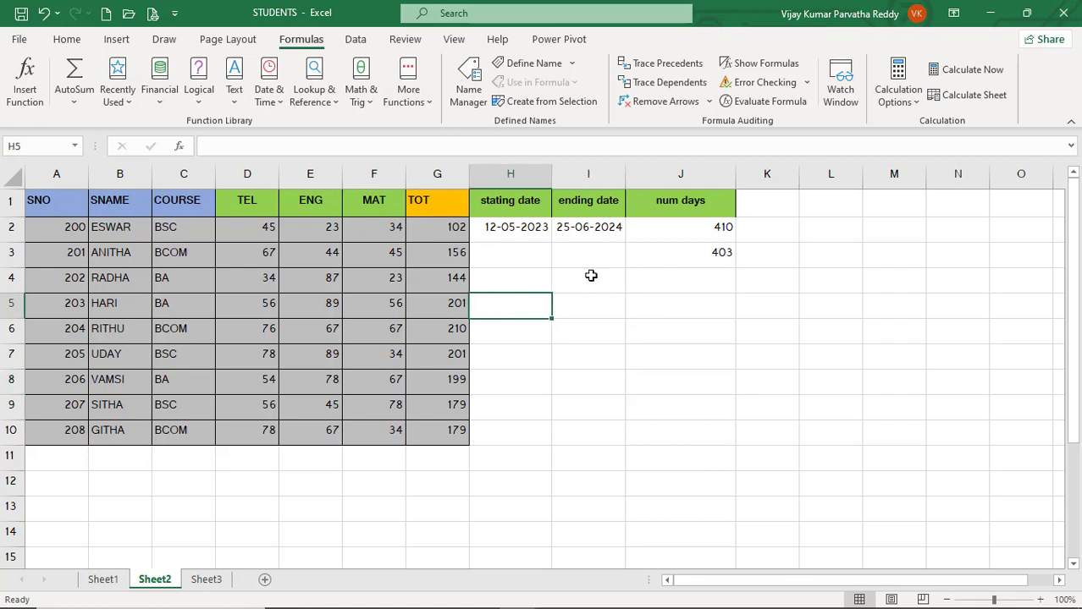
click(591, 276)
click(584, 307)
click(582, 349)
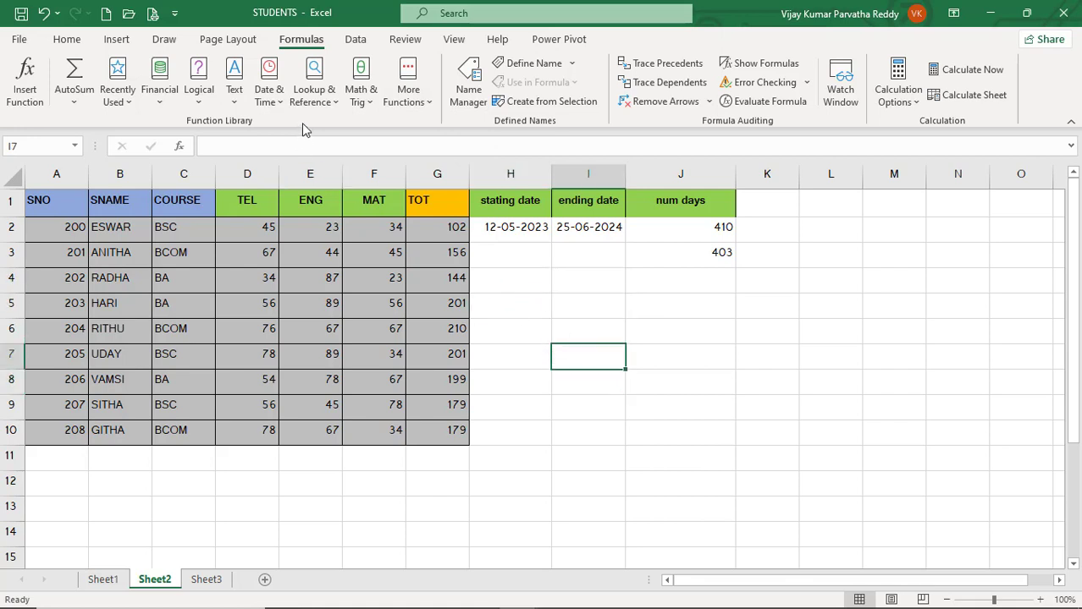
click(329, 104)
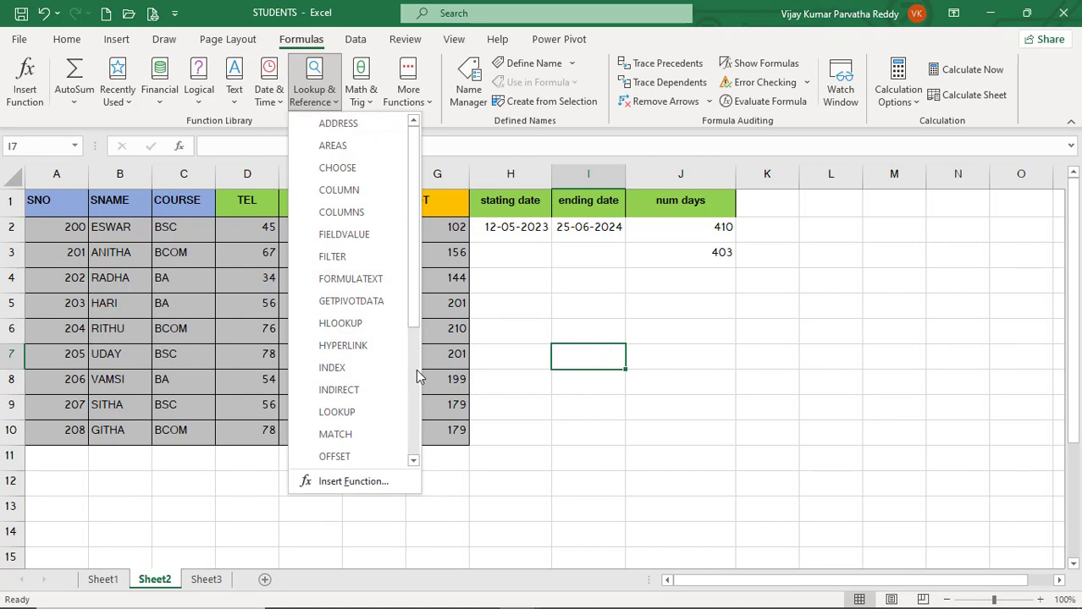
scroll(417, 381, down, 3)
drag(417, 381, 430, 244)
click(609, 313)
click(668, 346)
click(597, 362)
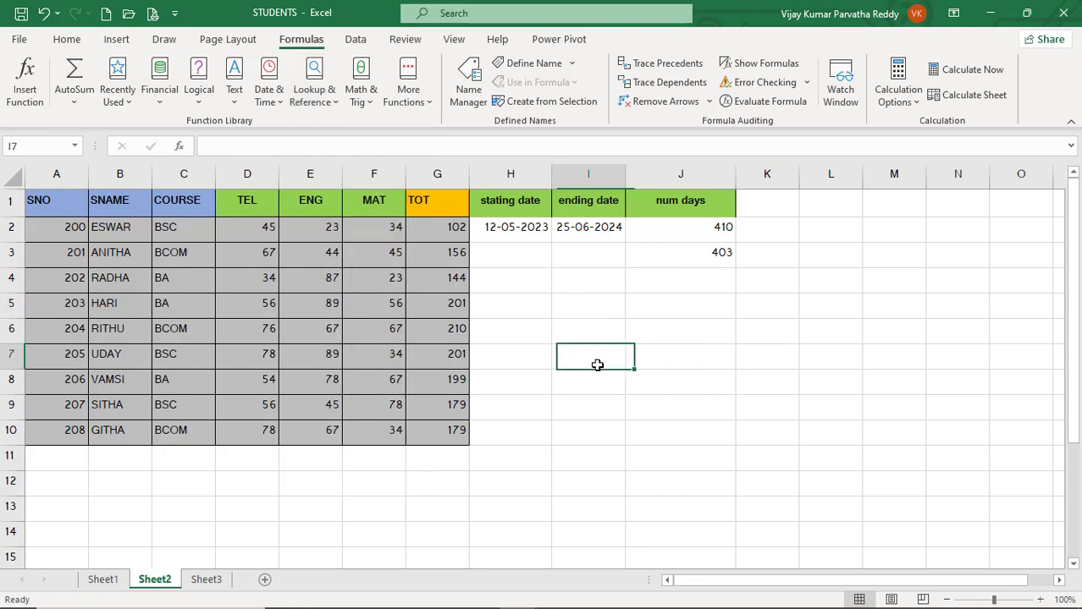
click(681, 423)
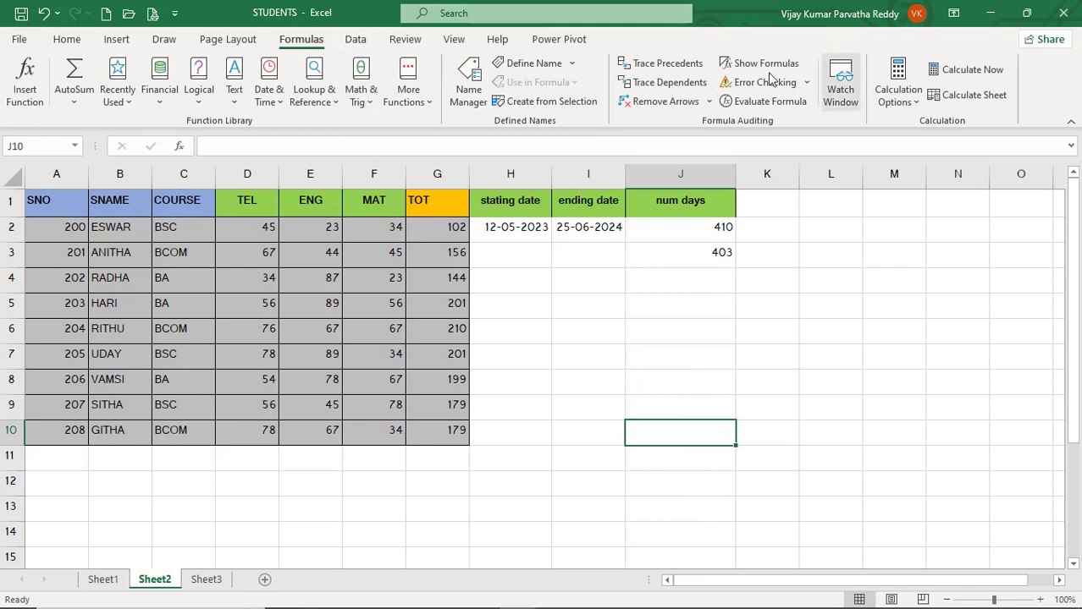
click(589, 384)
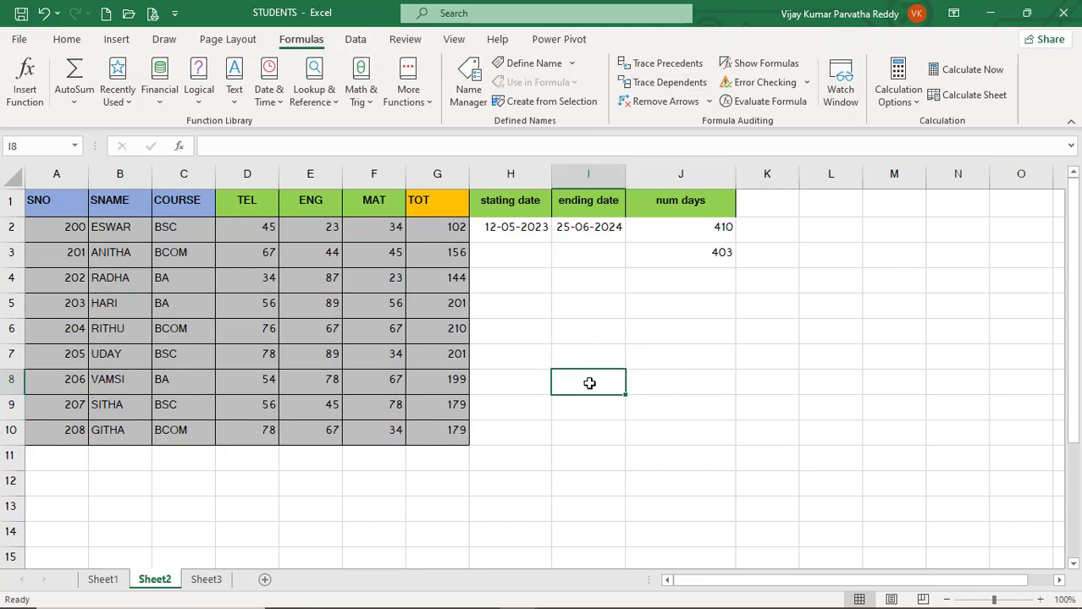